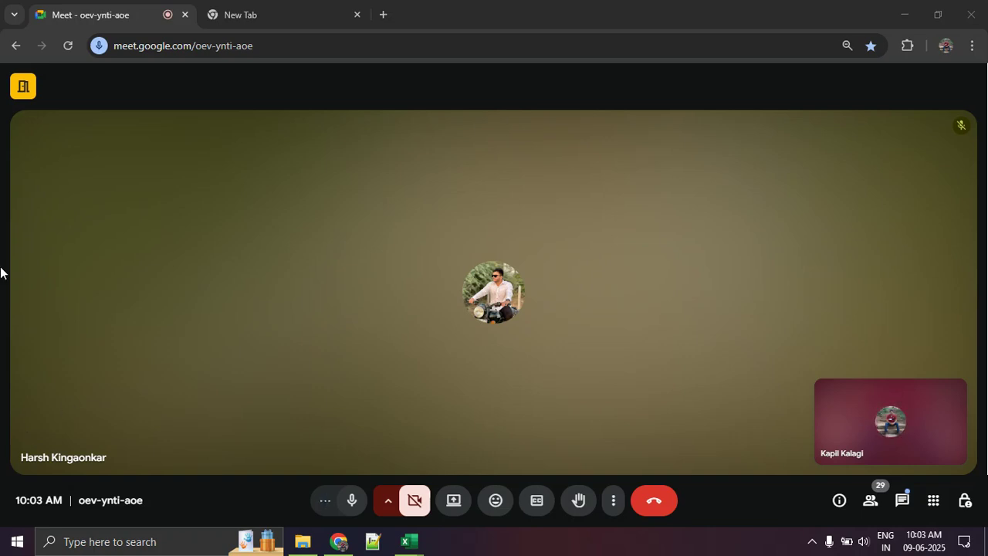
- Share the entire screen in the Google Meet call and hide the sharing notification bar
{"action": "left_click", "coordinate": [451, 513]}
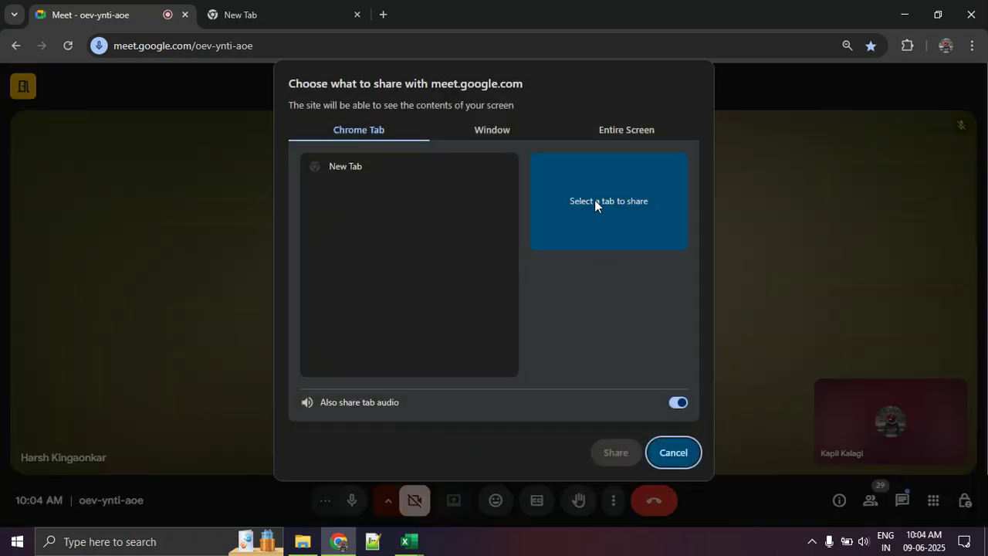
{"action": "left_click", "coordinate": [622, 128]}
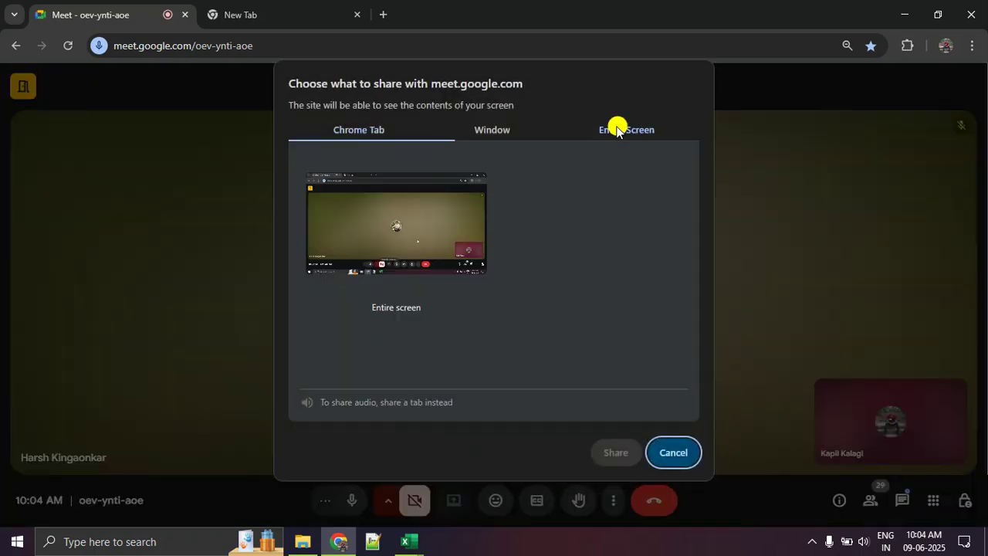
{"action": "left_click", "coordinate": [397, 216]}
{"action": "left_click", "coordinate": [615, 453]}
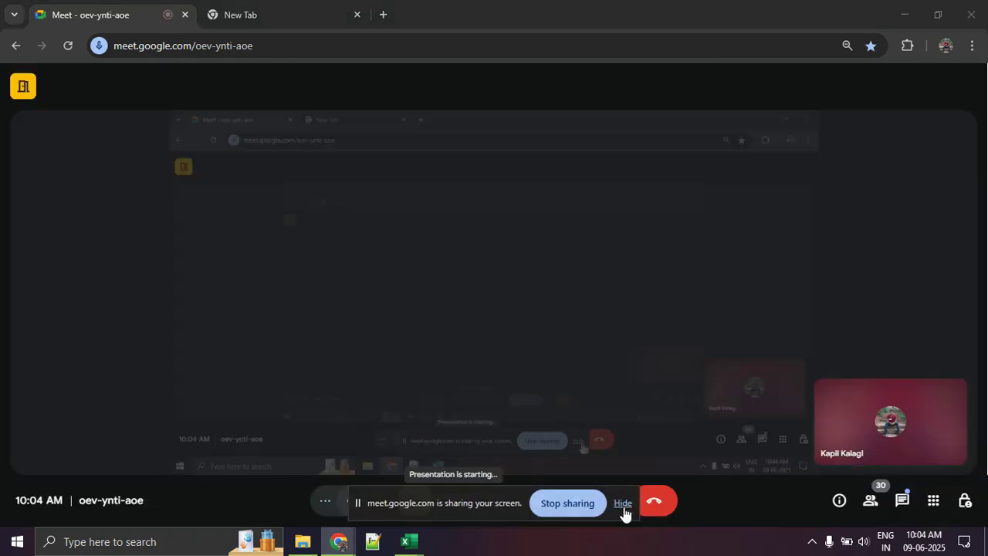
{"action": "left_click", "coordinate": [623, 503]}
- Switch to the Day 2 class work workbook in Excel and look over the order data on Sheet1
{"action": "mouse_move", "coordinate": [410, 542]}
{"action": "left_click", "coordinate": [335, 474]}
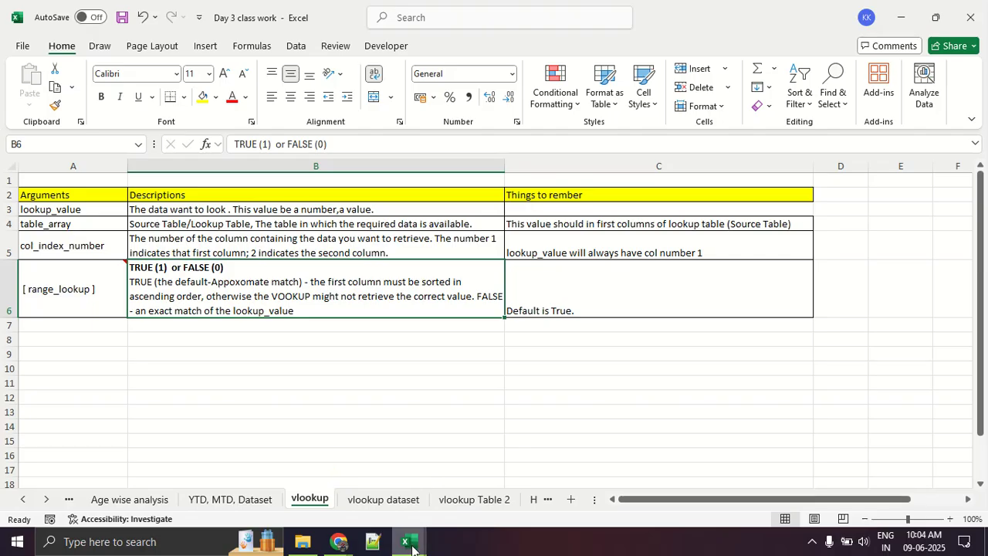
{"action": "left_click", "coordinate": [494, 500]}
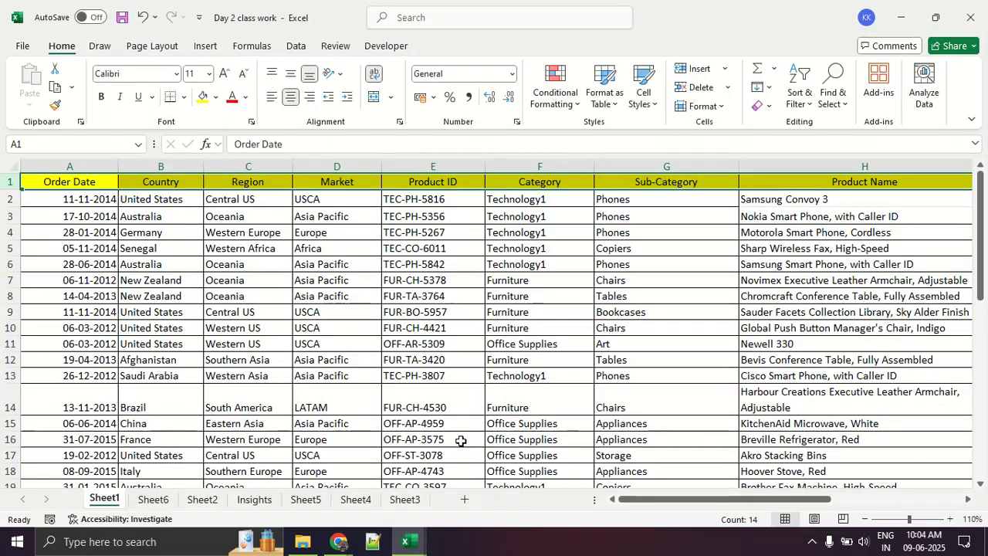
{"action": "left_click", "coordinate": [388, 361]}
{"action": "scroll", "coordinate": [338, 345], "scroll_direction": "down", "scroll_amount": 5}
{"action": "scroll", "coordinate": [337, 345], "scroll_direction": "up", "scroll_amount": 5}
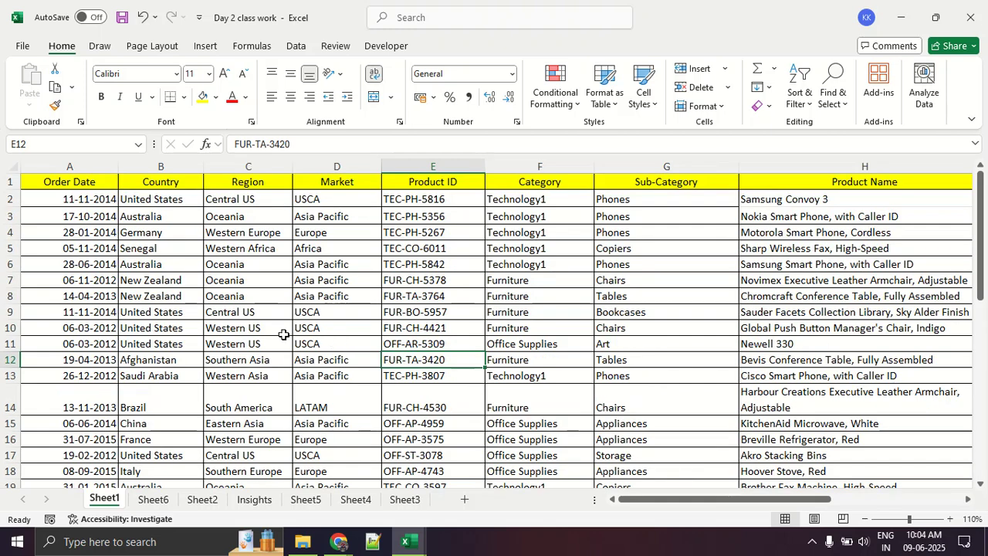
- Format the Order Date values in A2:A19 as Date with the *14-03-2012 type and English (India) locale
{"action": "left_click", "coordinate": [59, 184]}
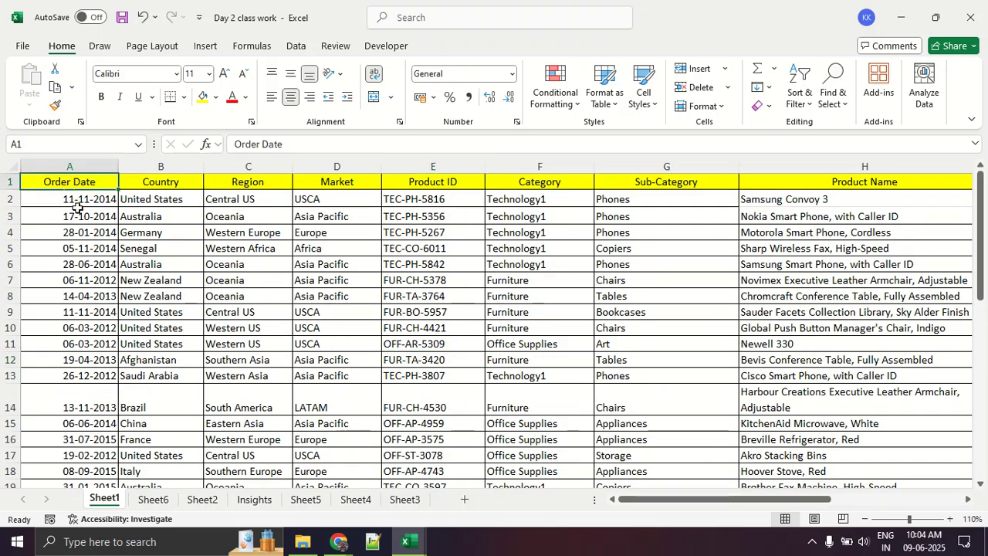
{"action": "left_click_drag", "start_coordinate": [77, 199], "coordinate": [83, 285]}
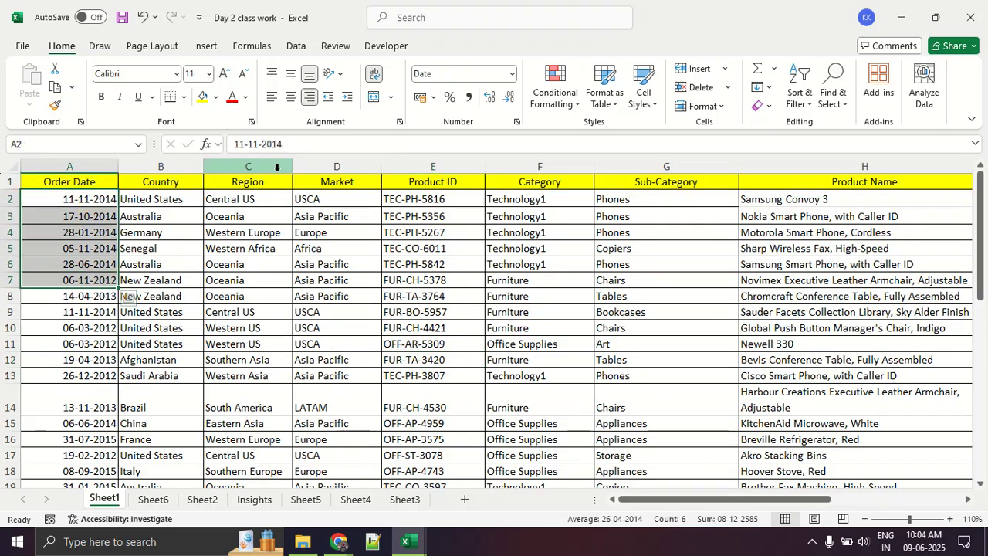
{"action": "left_click", "coordinate": [53, 306]}
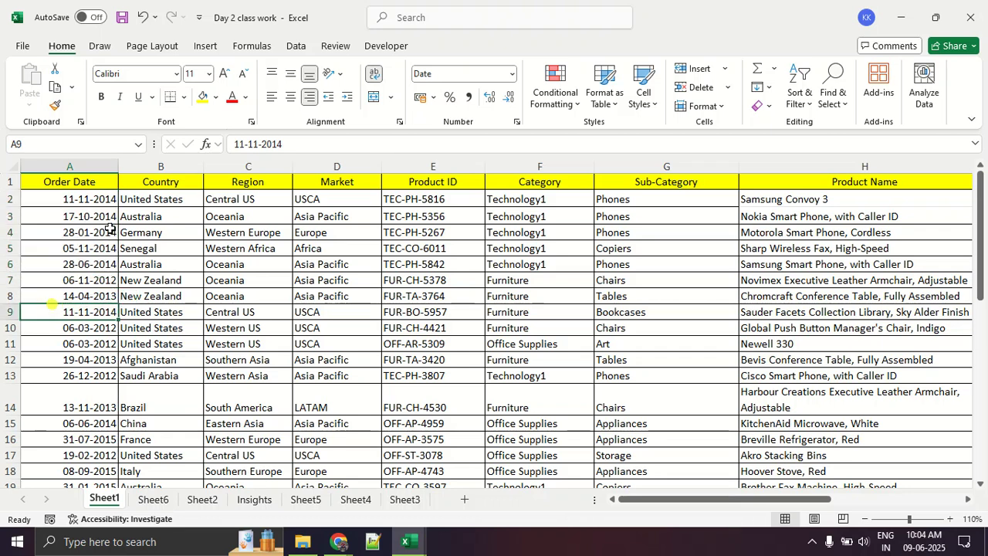
{"action": "left_click", "coordinate": [92, 199]}
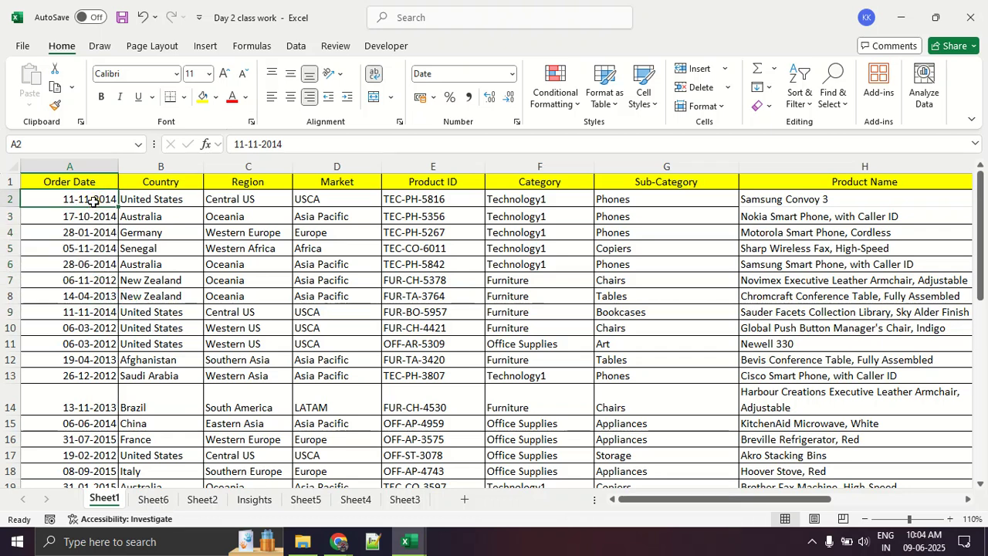
{"action": "left_click_drag", "start_coordinate": [92, 201], "coordinate": [116, 471]}
{"action": "right_click", "coordinate": [95, 209]}
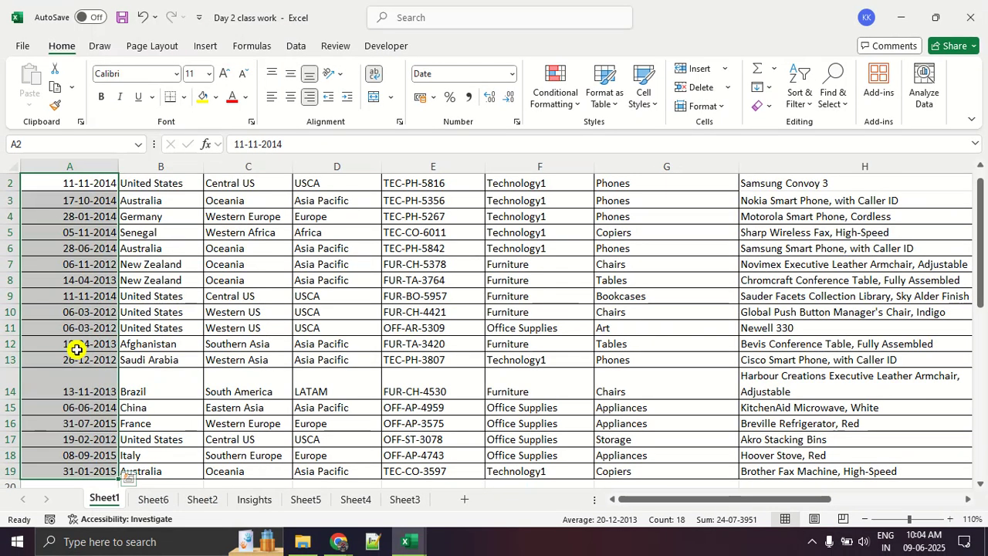
{"action": "right_click", "coordinate": [2, 289]}
{"action": "left_click", "coordinate": [134, 406]}
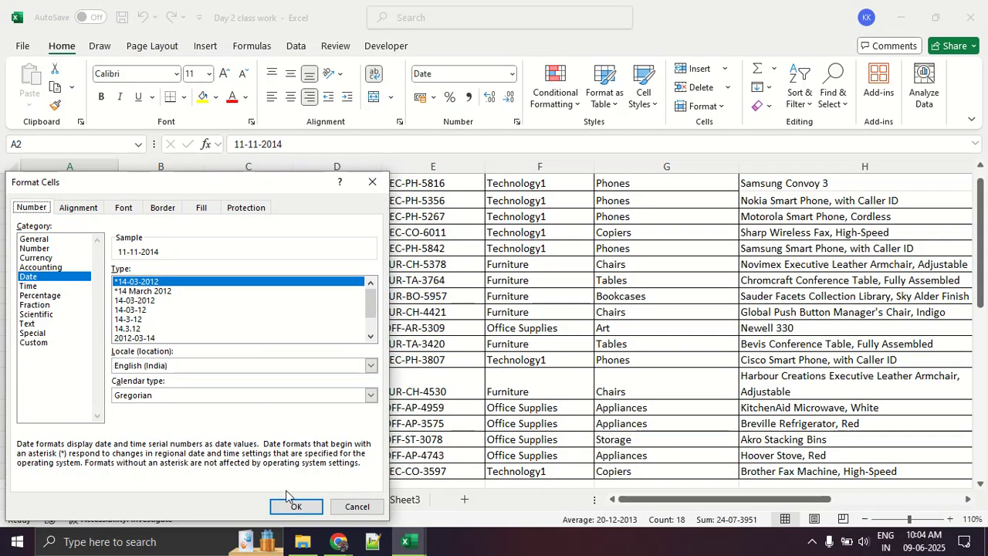
{"action": "left_click", "coordinate": [294, 507]}
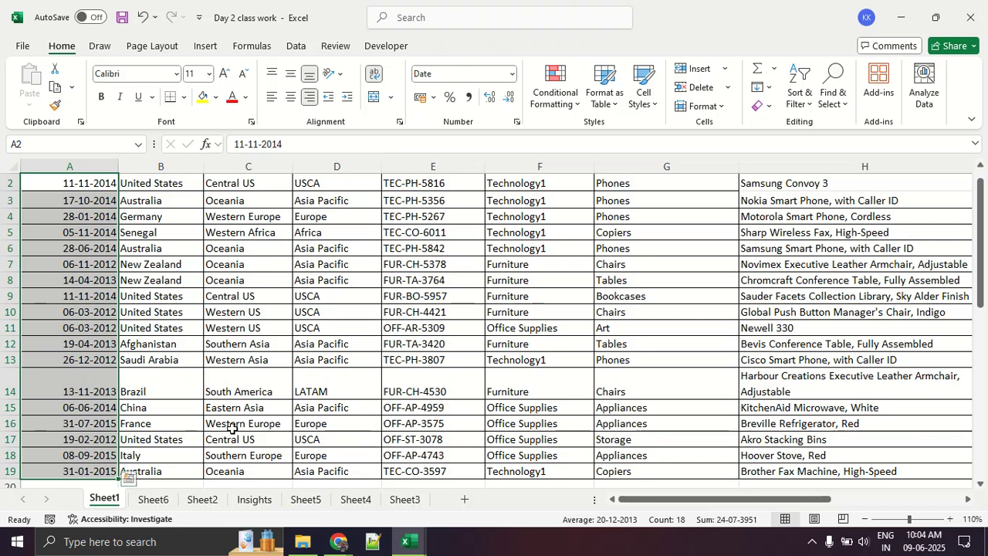
- Select the Country, Region and Market values in B2:D19 and open their cell format settings
{"action": "left_click", "coordinate": [175, 371]}
{"action": "scroll", "coordinate": [175, 371], "scroll_direction": "up", "scroll_amount": 1}
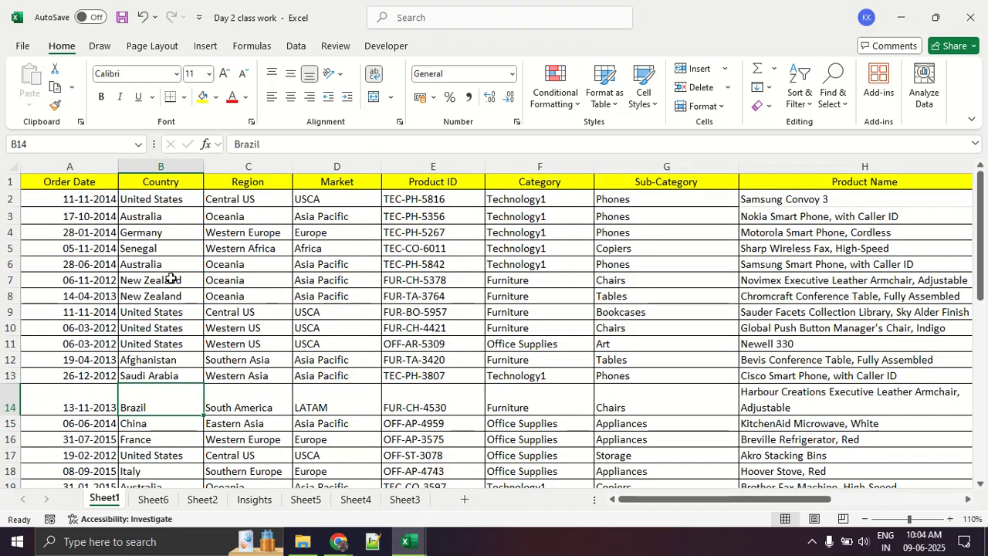
{"action": "left_click_drag", "start_coordinate": [172, 216], "coordinate": [301, 215]}
{"action": "left_click_drag", "start_coordinate": [160, 200], "coordinate": [320, 485]}
{"action": "right_click", "coordinate": [323, 210]}
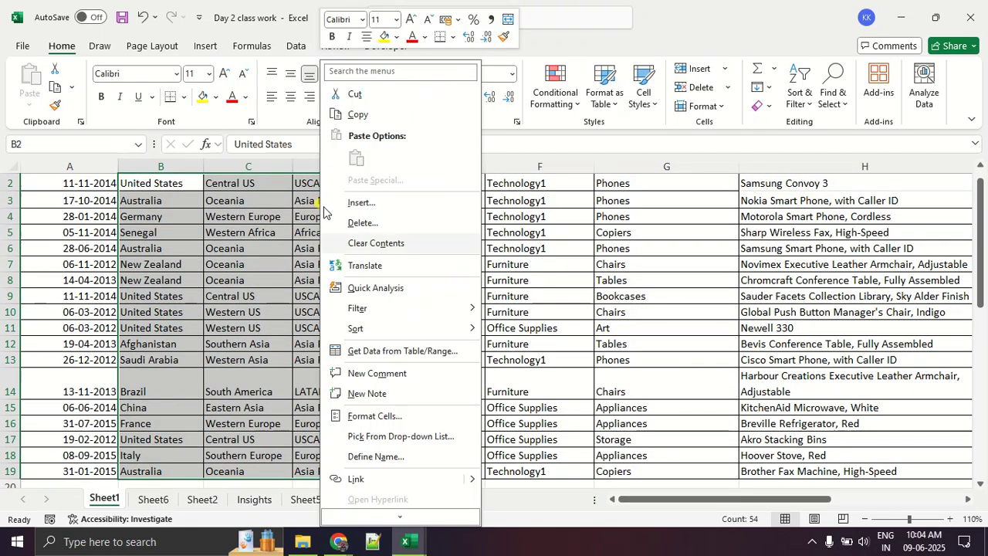
{"action": "left_click", "coordinate": [430, 420]}
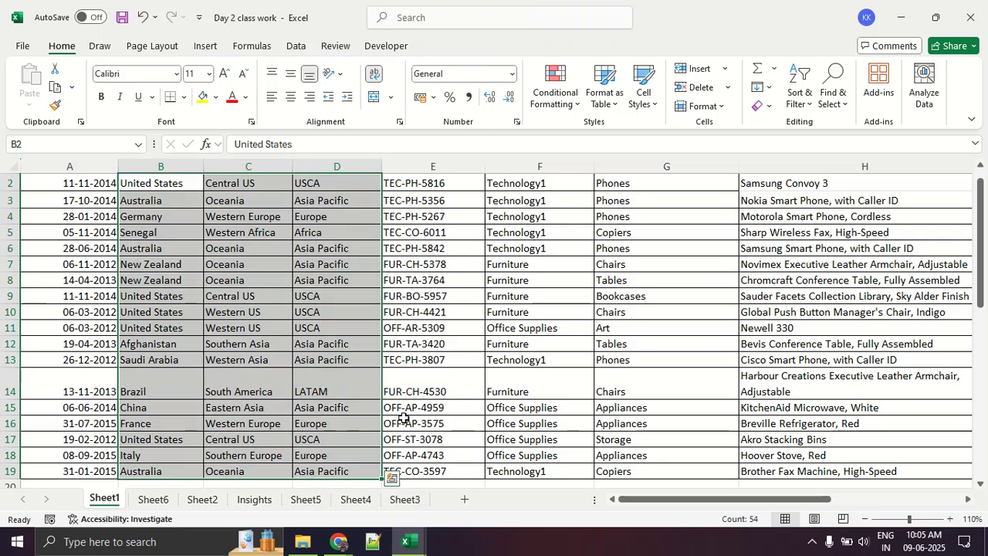
- Apply the Text number format to the selected Country, Region and Market values
{"action": "mouse_move", "coordinate": [80, 32]}
{"action": "left_mouse_down"}
{"action": "mouse_move", "coordinate": [42, 28]}
{"action": "mouse_move", "coordinate": [64, 74]}
{"action": "mouse_move", "coordinate": [79, 37]}
{"action": "mouse_move", "coordinate": [201, 62]}
{"action": "mouse_move", "coordinate": [397, 75]}
{"action": "mouse_move", "coordinate": [461, 55]}
{"action": "mouse_move", "coordinate": [515, 98]}
{"action": "mouse_move", "coordinate": [501, 55]}
{"action": "mouse_move", "coordinate": [462, 52]}
{"action": "left_mouse_up"}
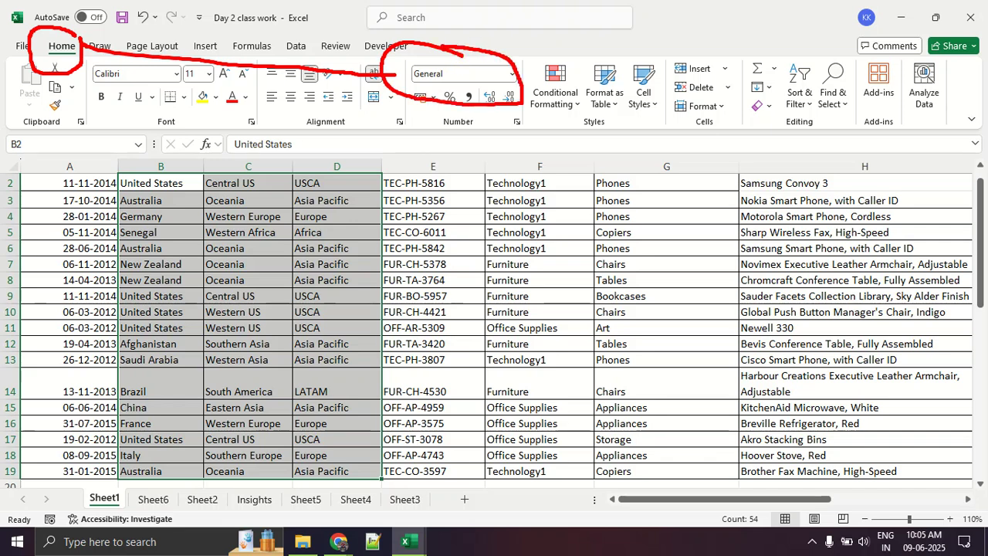
{"action": "key", "text": "Escape"}
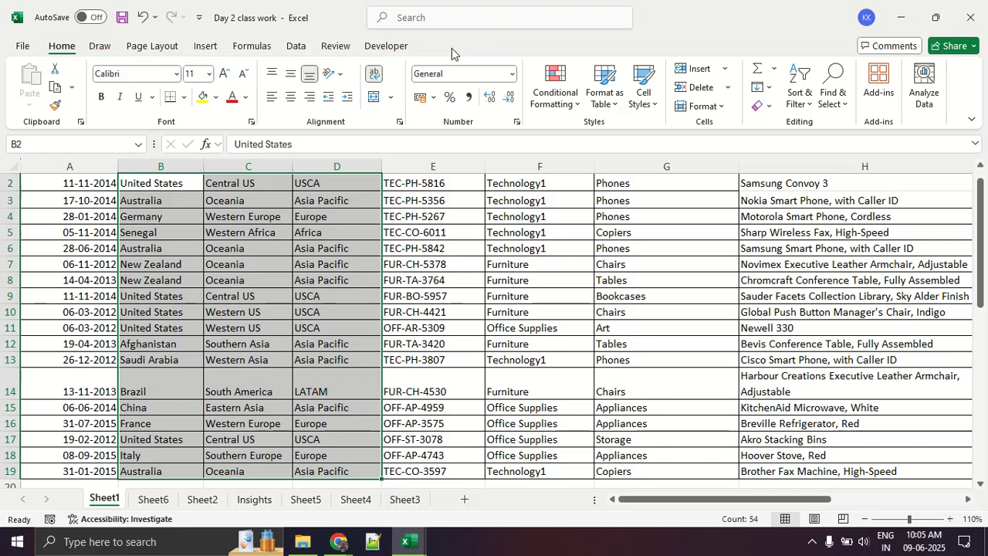
{"action": "left_click", "coordinate": [511, 73]}
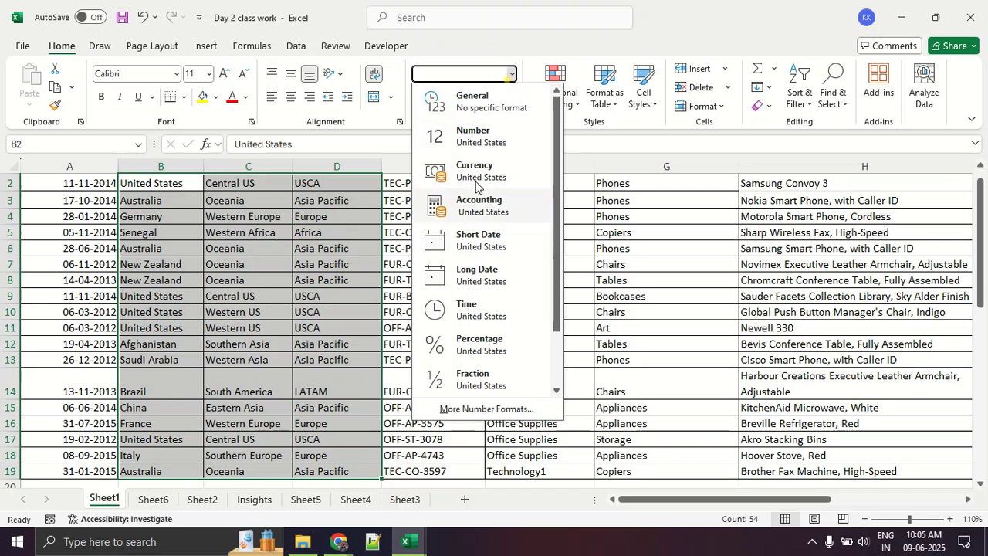
{"action": "scroll", "coordinate": [472, 270], "scroll_direction": "down", "scroll_amount": 2}
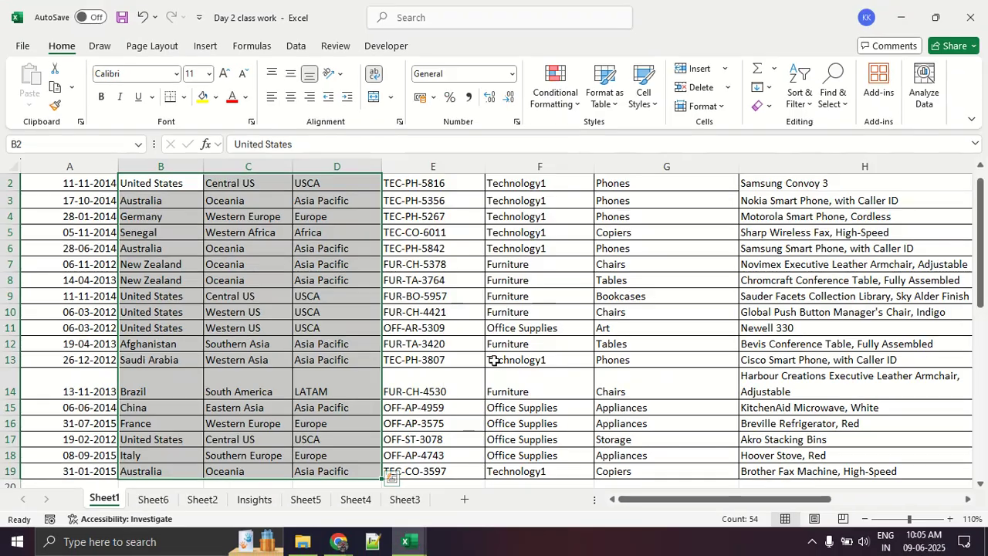
{"action": "left_click", "coordinate": [506, 72]}
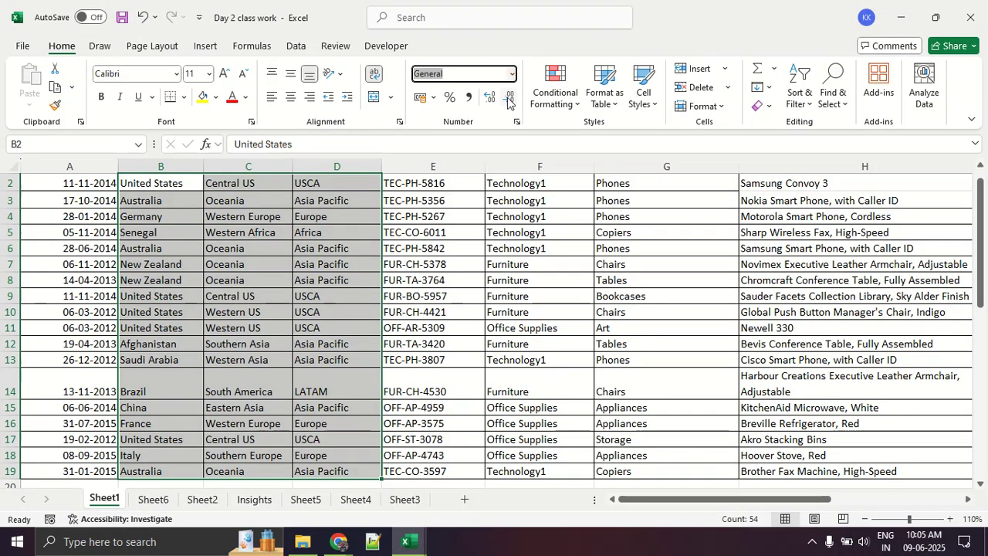
{"action": "left_click", "coordinate": [512, 73]}
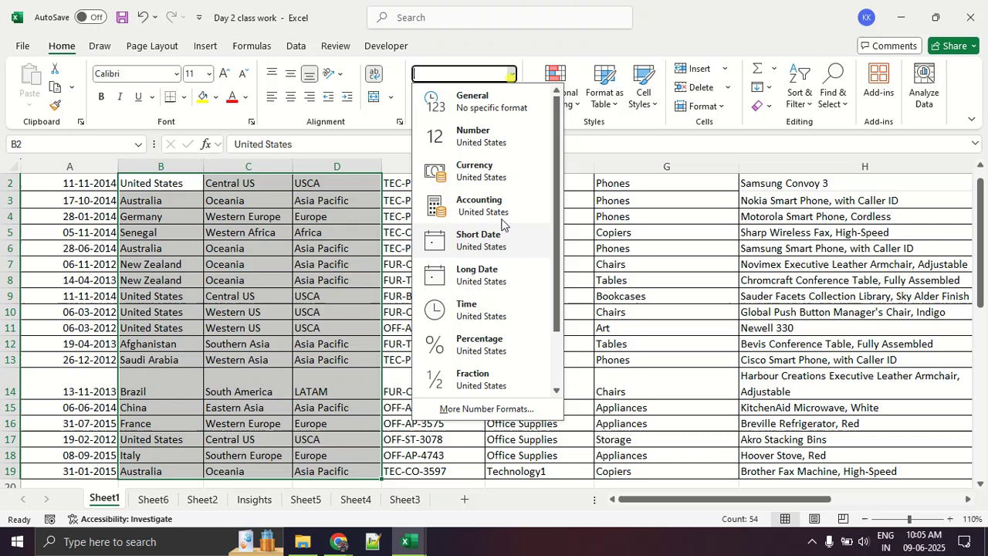
{"action": "scroll", "coordinate": [503, 227], "scroll_direction": "down", "scroll_amount": 2}
{"action": "left_click", "coordinate": [498, 379]}
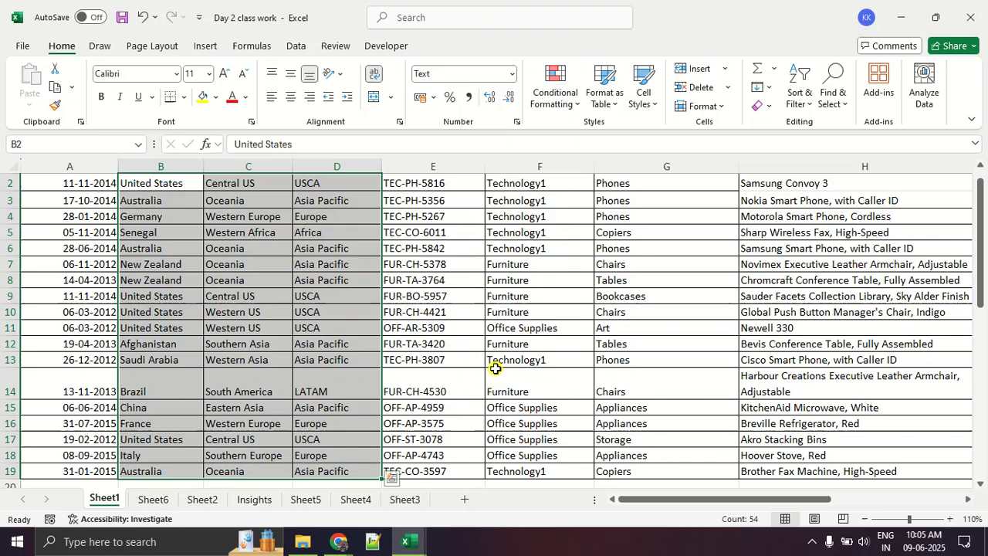
{"action": "left_click", "coordinate": [394, 359]}
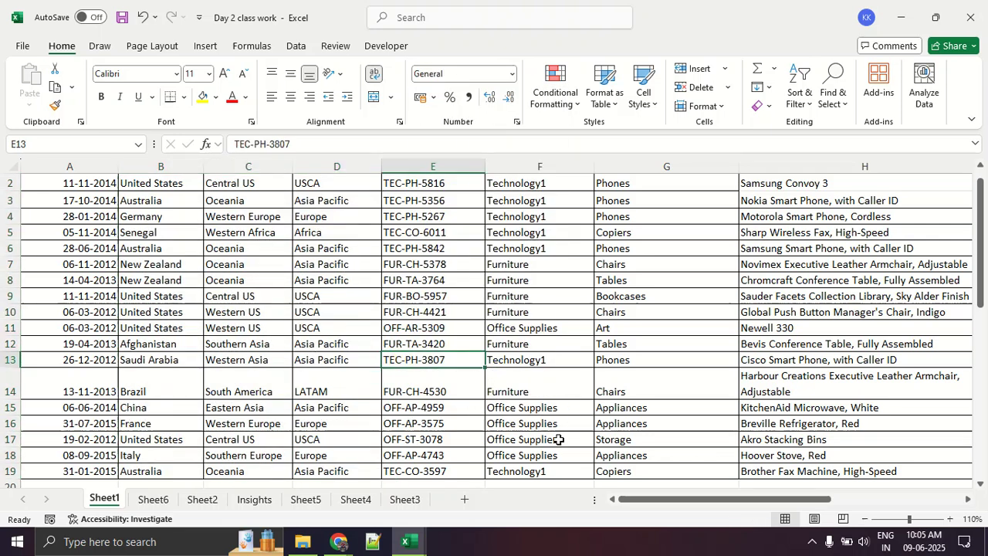
- Format the Sales values in I2:I19 as Currency with two decimal places and the $ Cherokee (Cherokee, United States) symbol
{"action": "left_click_drag", "start_coordinate": [633, 498], "coordinate": [763, 498]}
{"action": "scroll", "coordinate": [579, 180], "scroll_direction": "up", "scroll_amount": 1}
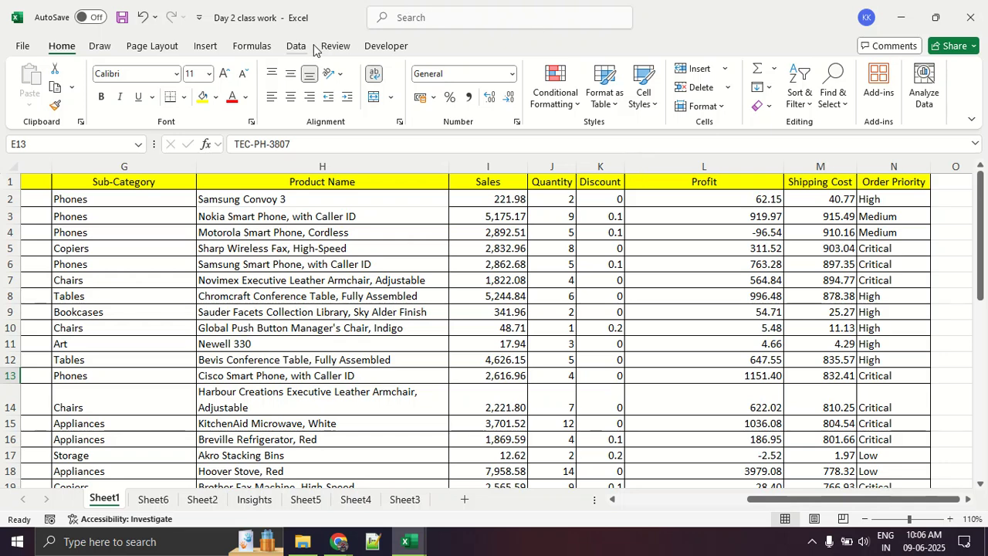
{"action": "left_click", "coordinate": [259, 51]}
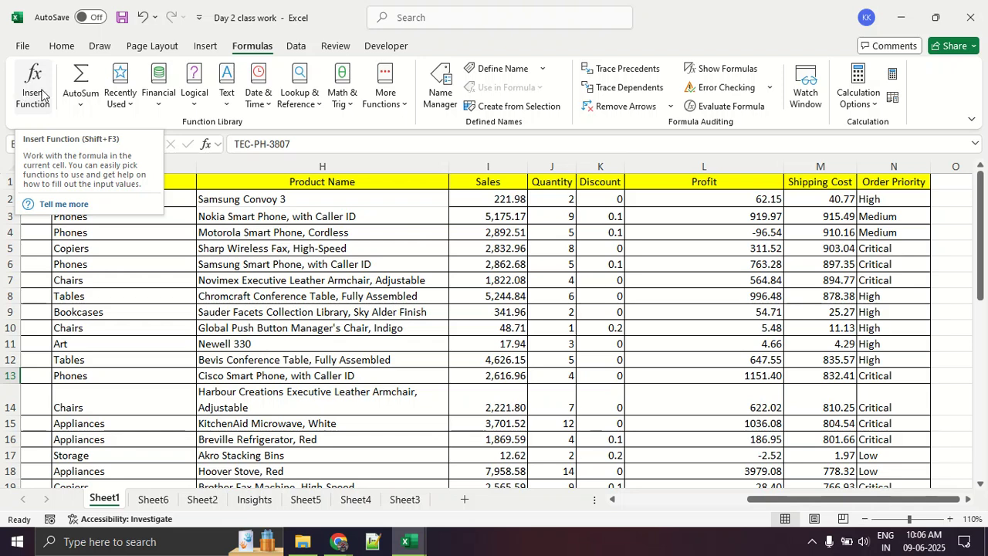
{"action": "left_click", "coordinate": [400, 291]}
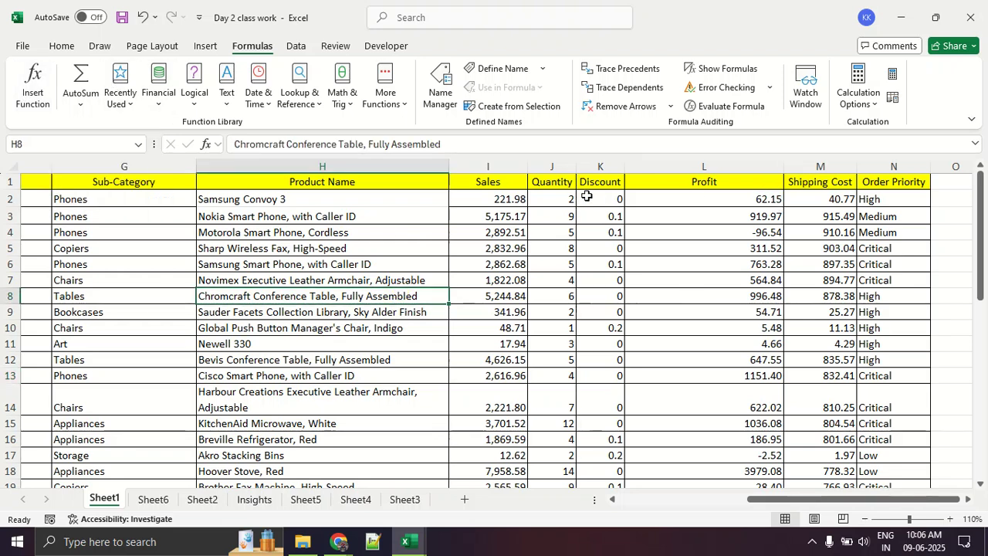
{"action": "left_click_drag", "start_coordinate": [522, 198], "coordinate": [494, 431]}
{"action": "right_click", "coordinate": [484, 335]}
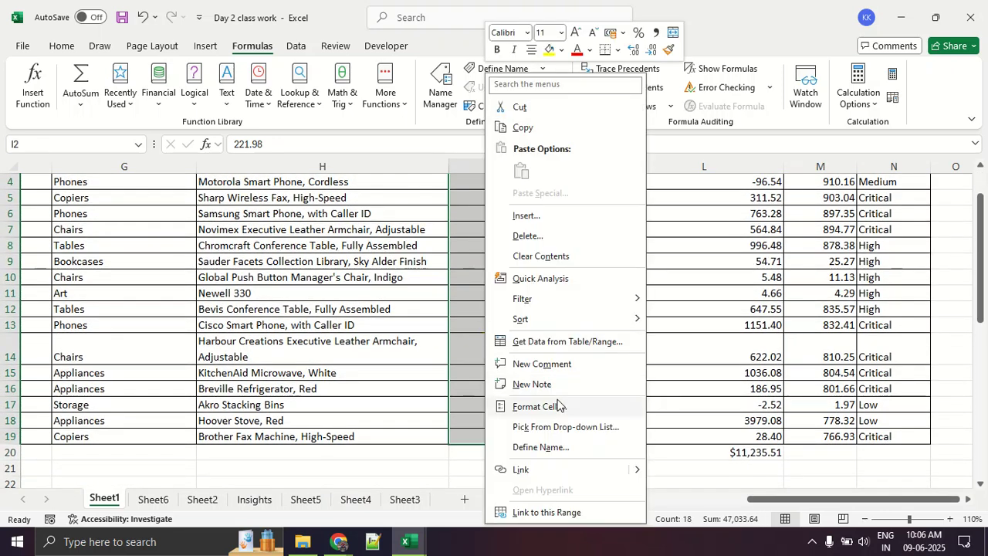
{"action": "left_click", "coordinate": [558, 405]}
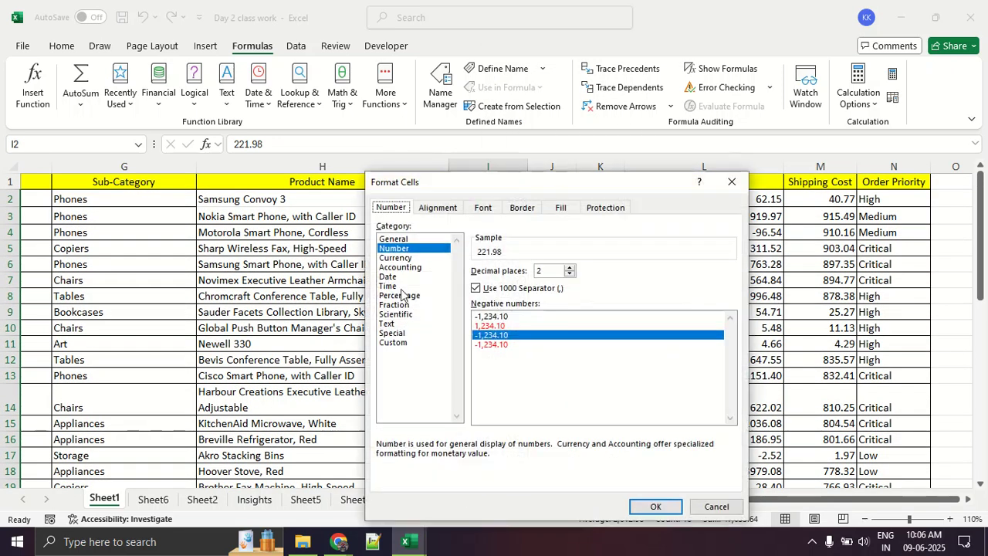
{"action": "left_click", "coordinate": [398, 258]}
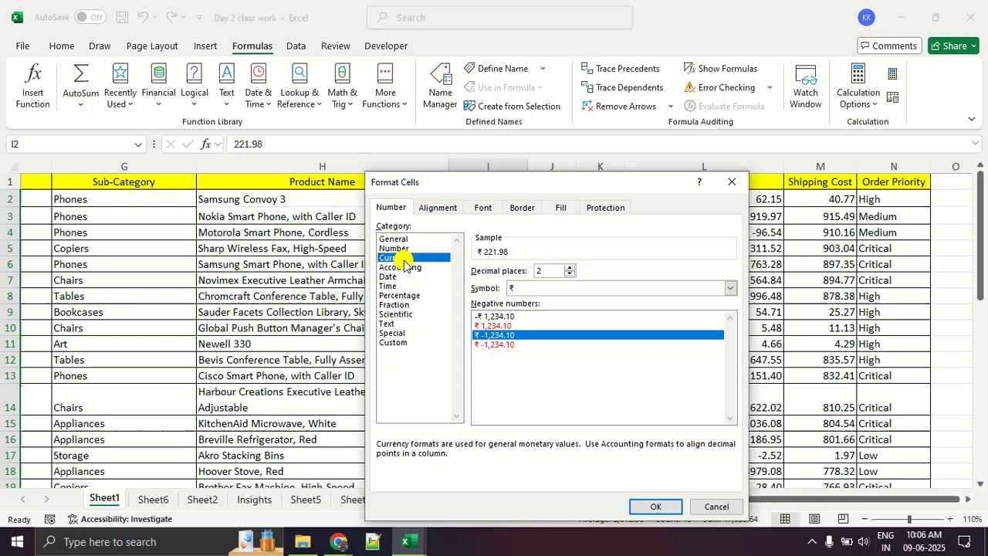
{"action": "left_click", "coordinate": [562, 288]}
{"action": "left_click", "coordinate": [569, 423]}
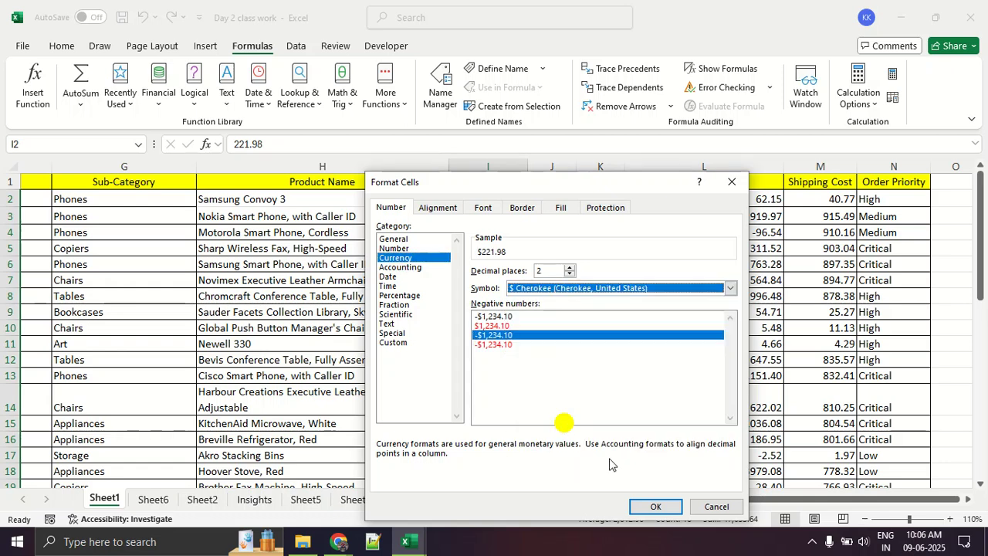
{"action": "left_click", "coordinate": [645, 509]}
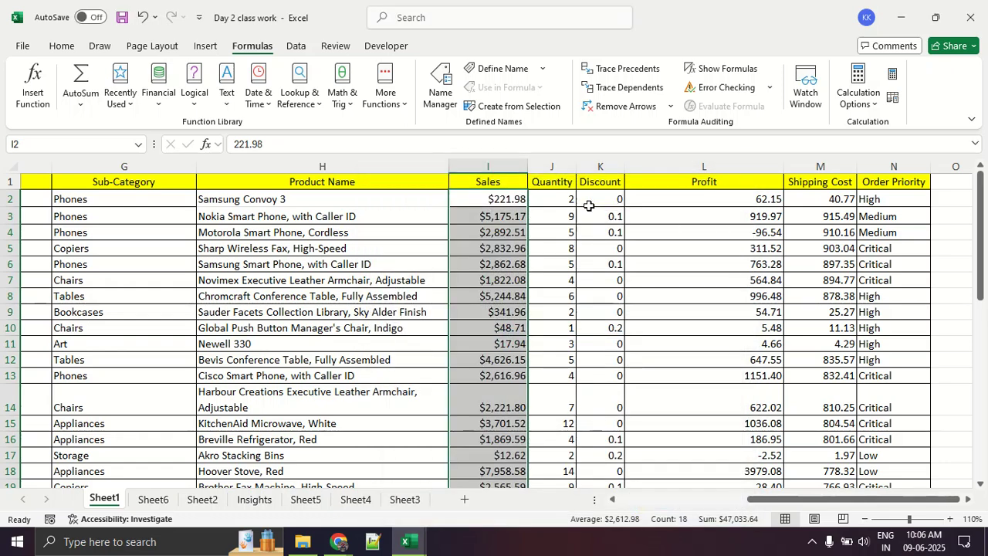
- Format the Discount values in K2:K19 as Percentage with two decimal places
{"action": "left_click_drag", "start_coordinate": [575, 201], "coordinate": [612, 431]}
{"action": "right_click", "coordinate": [612, 376]}
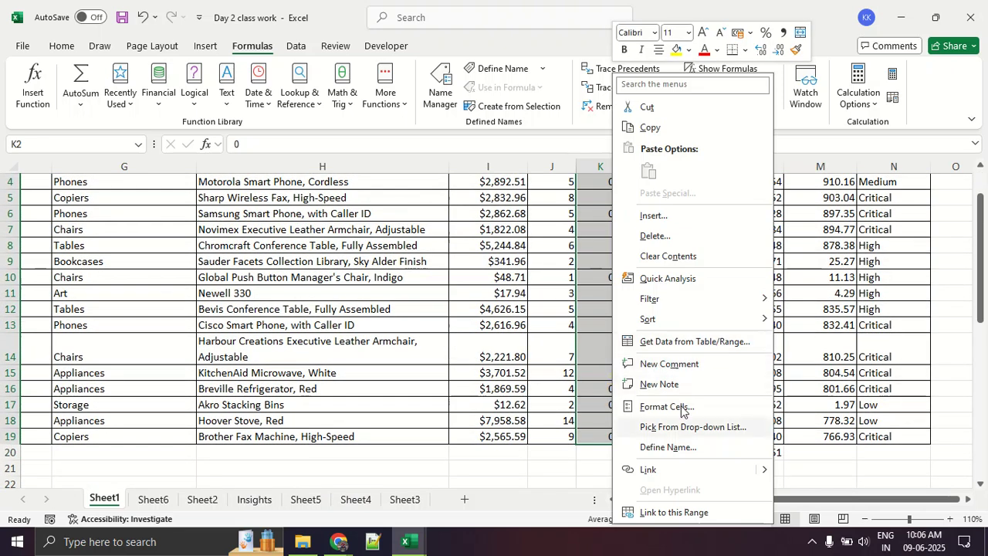
{"action": "left_click", "coordinate": [662, 407]}
{"action": "left_click", "coordinate": [529, 296]}
{"action": "left_click", "coordinate": [784, 506]}
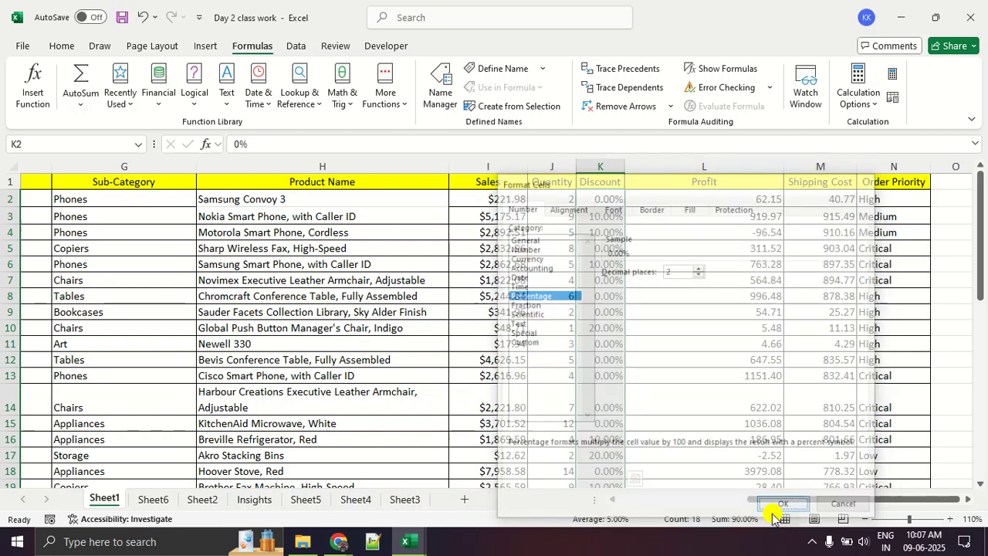
{"action": "left_click", "coordinate": [741, 342]}
- Format the Profit and Shipping Cost values in L2:M19 as Currency with two decimal places and the $ Cherokee (Cherokee, United States) symbol
{"action": "left_click_drag", "start_coordinate": [729, 200], "coordinate": [823, 429]}
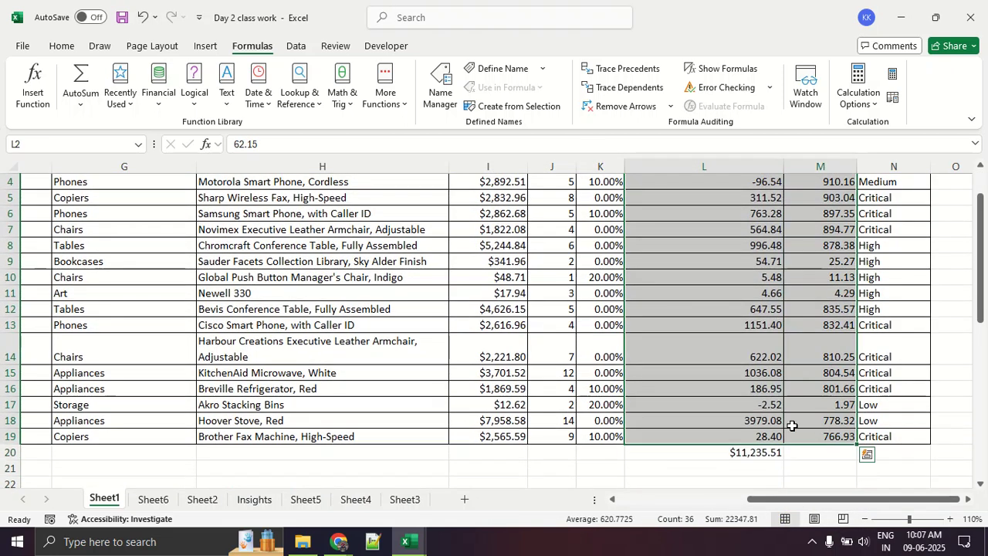
{"action": "right_click", "coordinate": [736, 392]}
{"action": "left_click", "coordinate": [791, 407]}
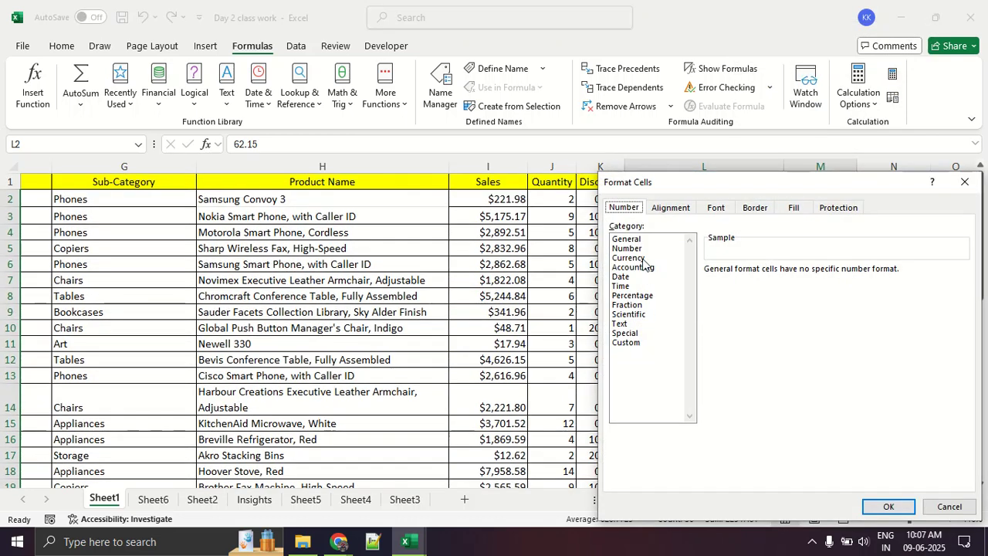
{"action": "left_click", "coordinate": [643, 259]}
{"action": "left_click_drag", "start_coordinate": [692, 192], "coordinate": [496, 138]}
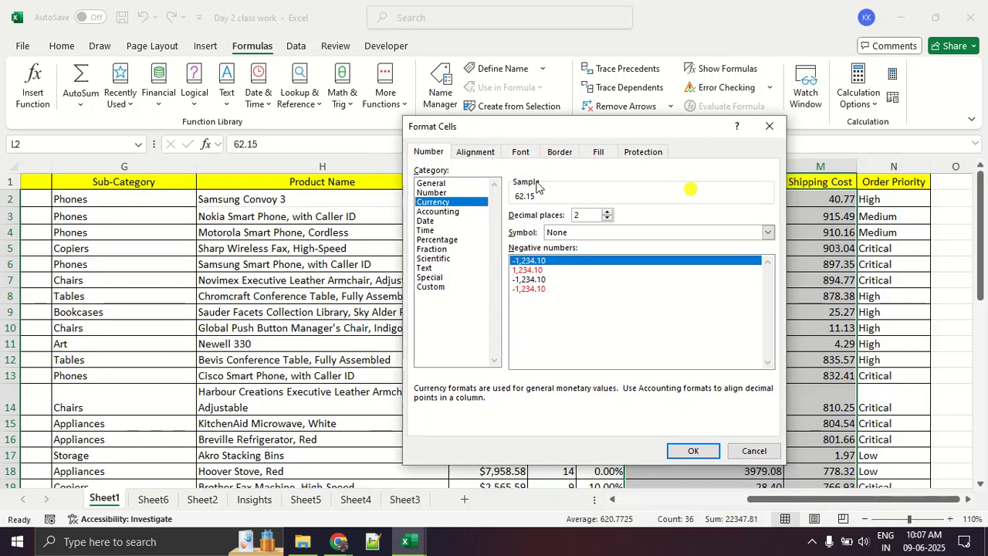
{"action": "left_click", "coordinate": [603, 232]}
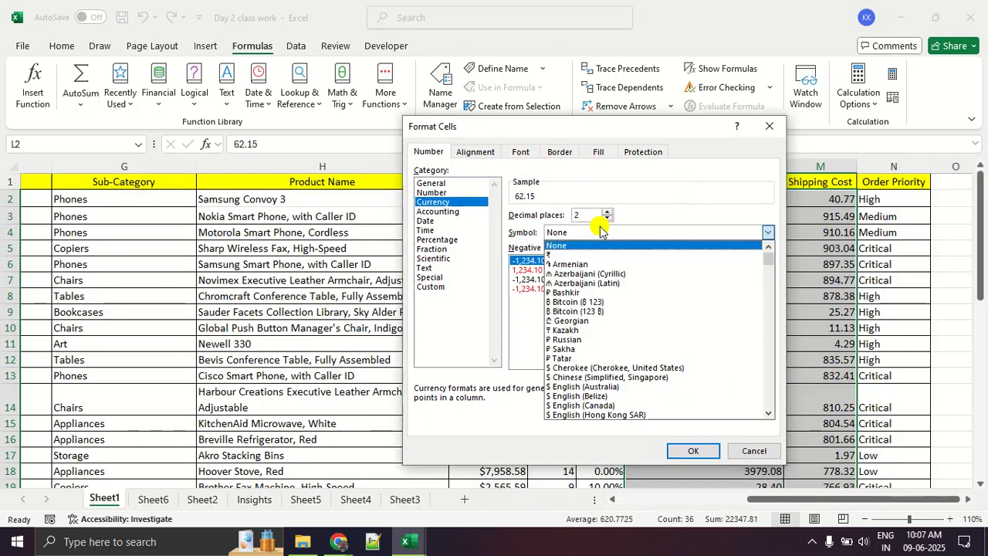
{"action": "left_click", "coordinate": [608, 367]}
{"action": "left_click", "coordinate": [693, 451]}
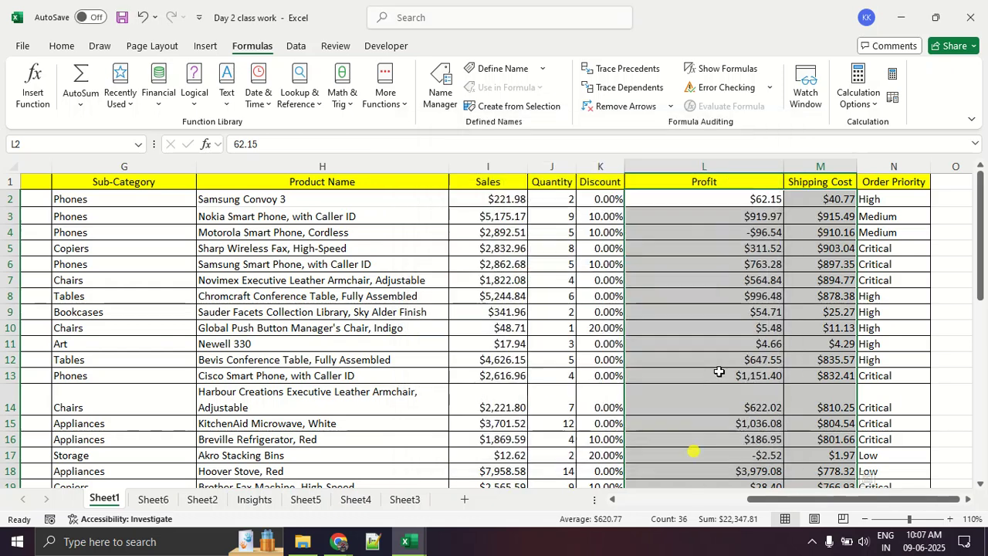
- Clear the total below the Profit column in L20 and the topic notes in columns G to I from row 24 down
{"action": "left_click", "coordinate": [719, 368]}
{"action": "scroll", "coordinate": [719, 359], "scroll_direction": "down", "scroll_amount": 4}
{"action": "left_click", "coordinate": [733, 253]}
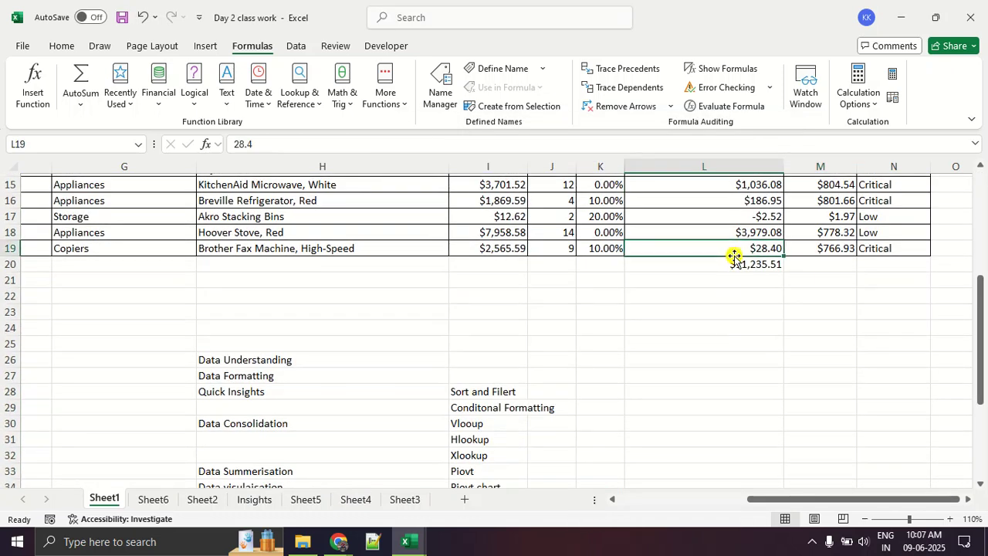
{"action": "left_click", "coordinate": [737, 267]}
{"action": "key", "text": "Delete"}
{"action": "left_click_drag", "start_coordinate": [165, 327], "coordinate": [526, 518]}
{"action": "scroll", "coordinate": [521, 442], "scroll_direction": "up", "scroll_amount": 4}
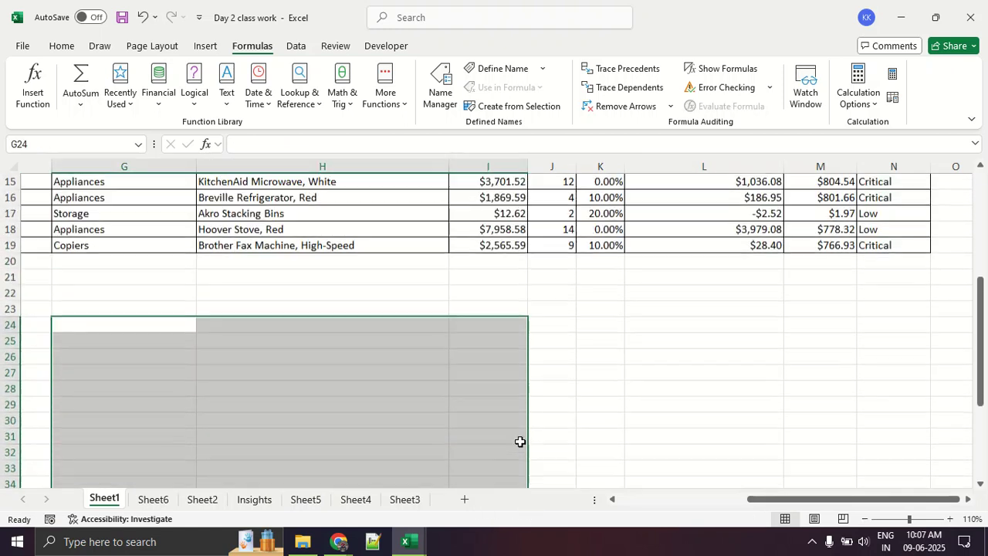
- Convert the order data in A1:N19 into a table that has headers
{"action": "scroll", "coordinate": [509, 421], "scroll_direction": "up", "scroll_amount": 5}
{"action": "left_click_drag", "start_coordinate": [768, 498], "coordinate": [580, 503]}
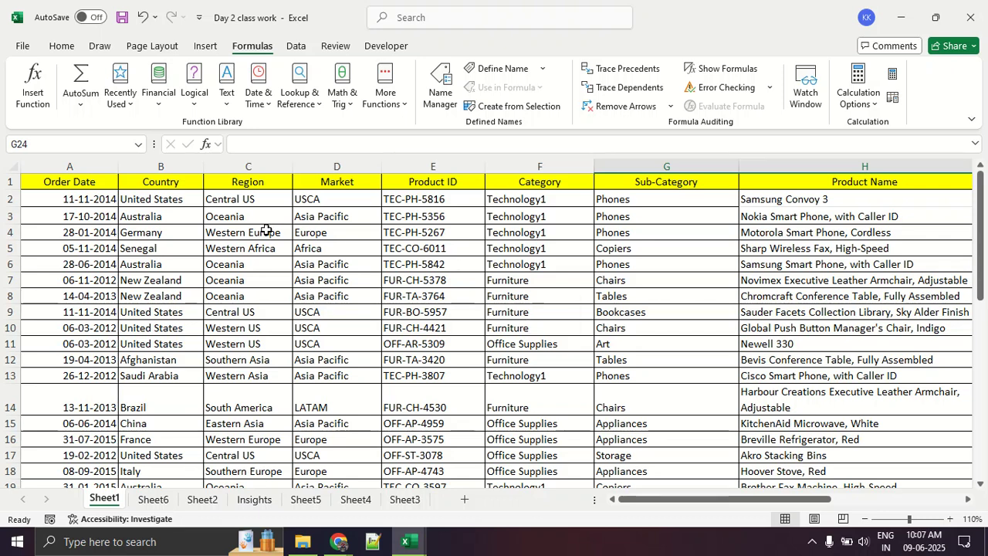
{"action": "left_click", "coordinate": [113, 242]}
{"action": "left_click", "coordinate": [283, 261]}
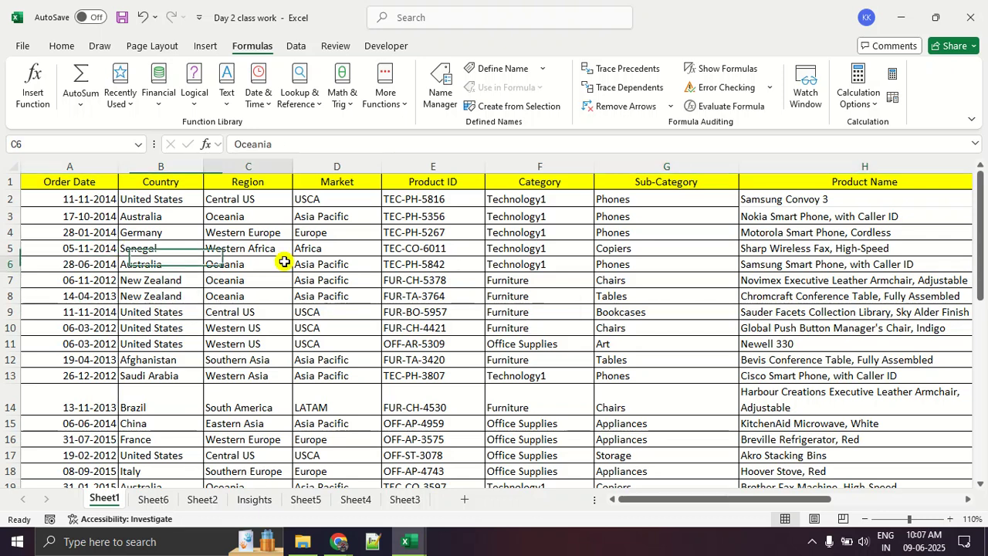
{"action": "left_click_drag", "start_coordinate": [290, 275], "coordinate": [198, 294]}
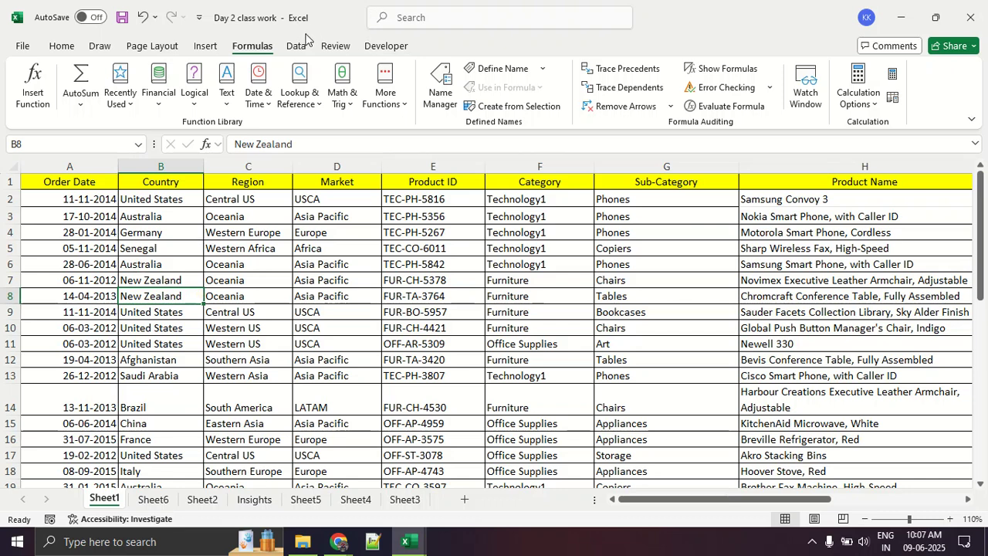
{"action": "left_click", "coordinate": [206, 45]}
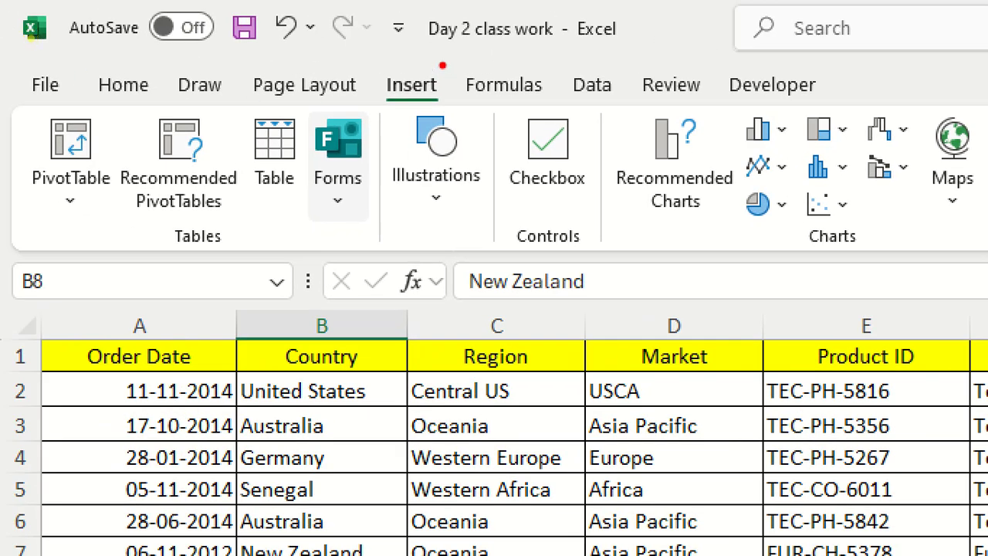
{"action": "mouse_move", "coordinate": [385, 64]}
{"action": "left_mouse_down"}
{"action": "mouse_move", "coordinate": [475, 102]}
{"action": "mouse_move", "coordinate": [398, 63]}
{"action": "left_mouse_up"}
{"action": "mouse_move", "coordinate": [335, 88]}
{"action": "left_mouse_down"}
{"action": "mouse_move", "coordinate": [284, 109]}
{"action": "mouse_move", "coordinate": [311, 222]}
{"action": "mouse_move", "coordinate": [281, 126]}
{"action": "left_mouse_up"}
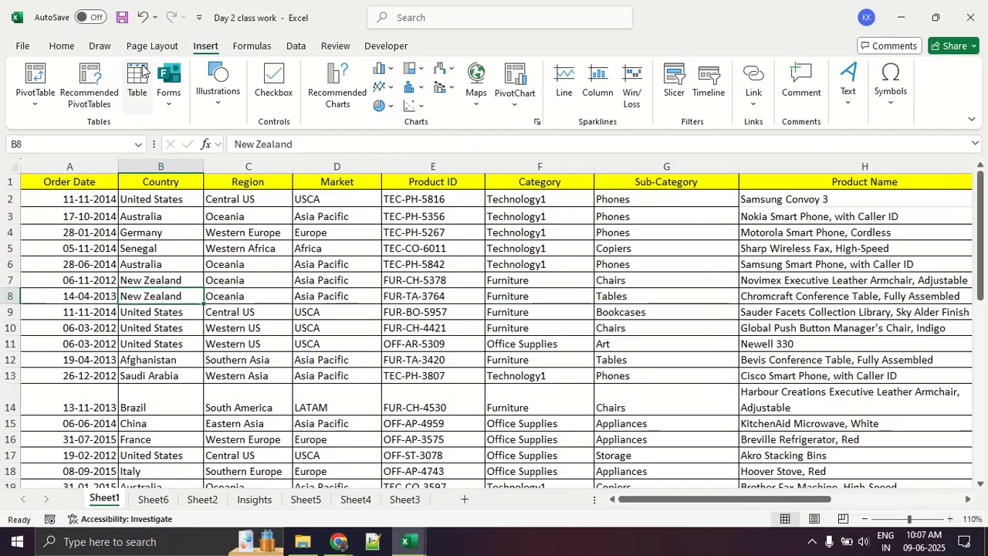
{"action": "left_click", "coordinate": [279, 137]}
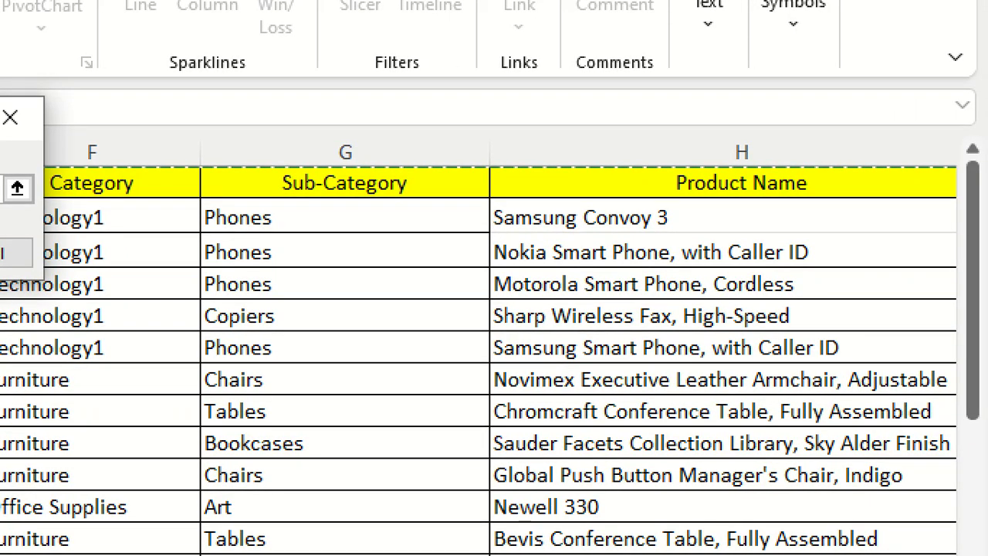
{"action": "mouse_move", "coordinate": [110, 162]}
{"action": "left_mouse_down"}
{"action": "mouse_move", "coordinate": [414, 185]}
{"action": "mouse_move", "coordinate": [804, 190]}
{"action": "left_mouse_up"}
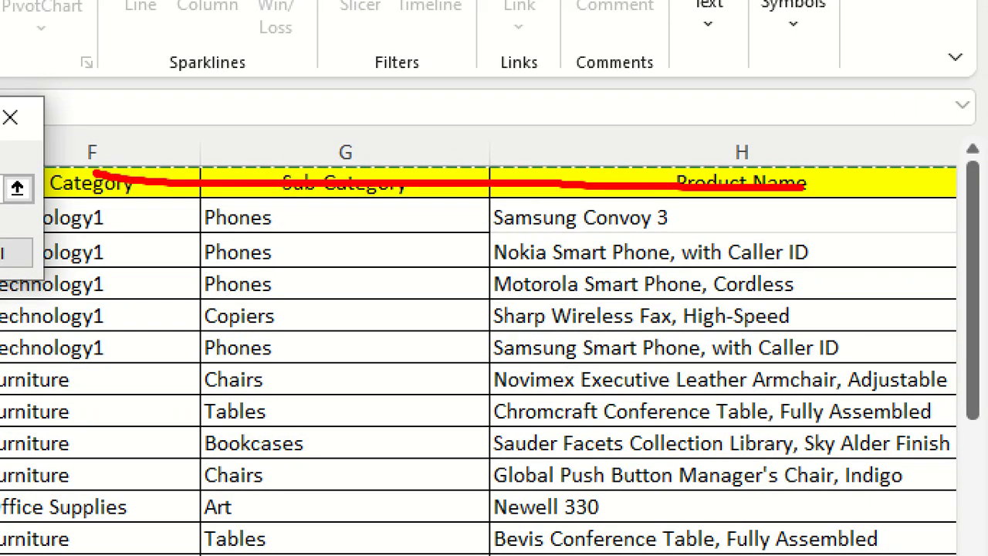
{"action": "scroll", "coordinate": [888, 305], "scroll_direction": "down", "scroll_amount": 3}
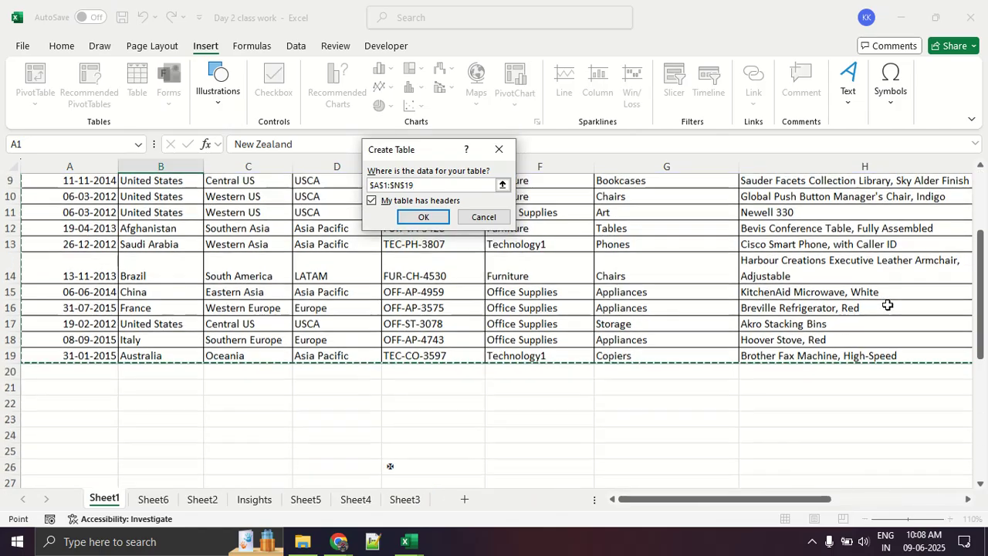
{"action": "scroll", "coordinate": [888, 305], "scroll_direction": "down", "scroll_amount": 1}
{"action": "left_click_drag", "start_coordinate": [794, 498], "coordinate": [934, 498]}
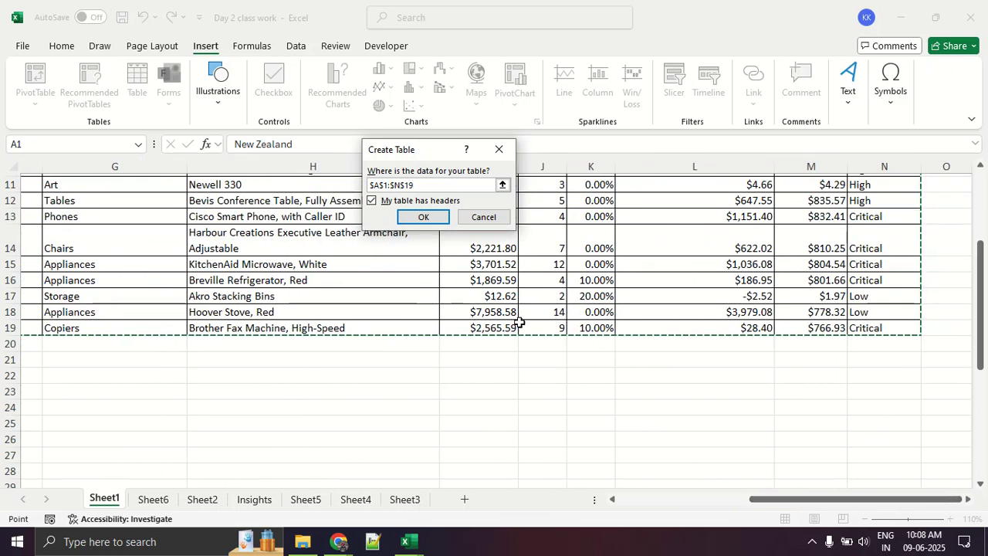
{"action": "left_click", "coordinate": [437, 220]}
{"action": "left_click", "coordinate": [407, 415]}
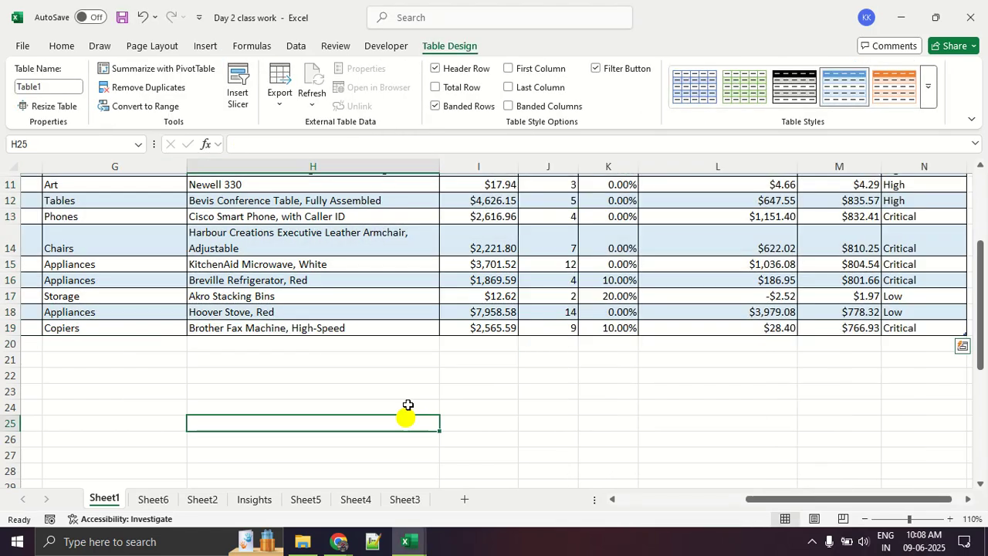
- Turn off the order table's banded rows and filter buttons, and turn on its total row
{"action": "scroll", "coordinate": [414, 360], "scroll_direction": "up", "scroll_amount": 3}
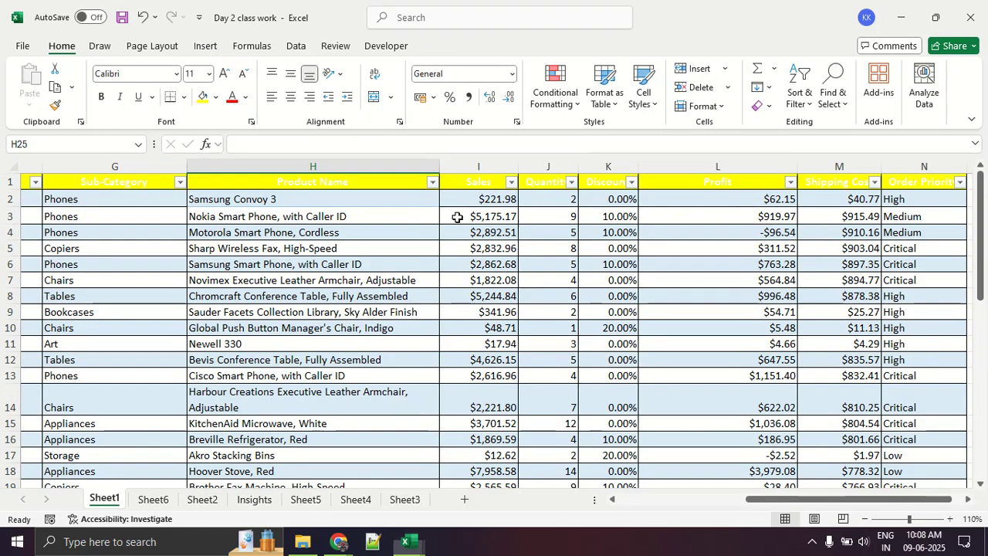
{"action": "left_click_drag", "start_coordinate": [409, 56], "coordinate": [441, 51]}
{"action": "key", "text": "Escape"}
{"action": "left_click", "coordinate": [421, 295]}
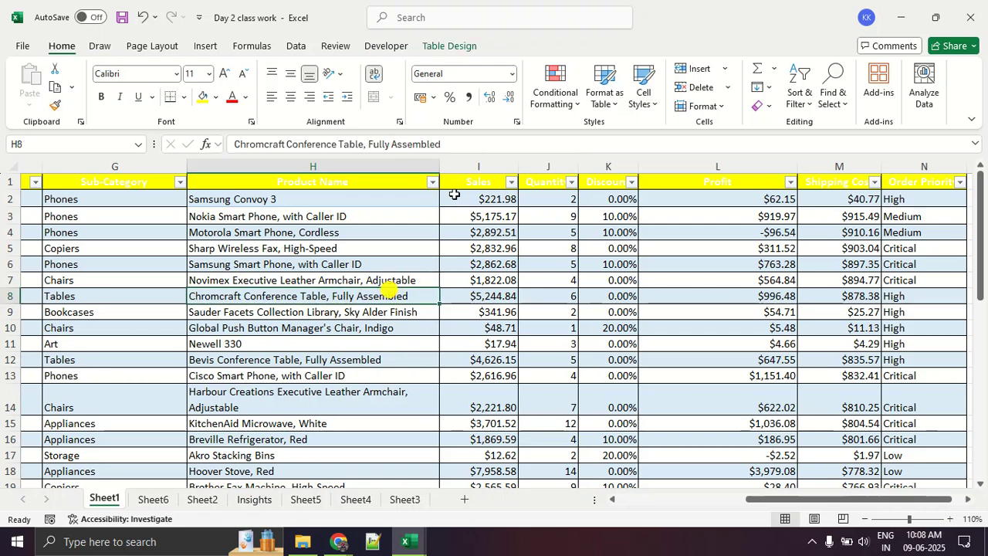
{"action": "key", "text": "ctrl+1"}
{"action": "left_click", "coordinate": [463, 38]}
{"action": "mouse_move", "coordinate": [406, 60]}
{"action": "left_mouse_down"}
{"action": "mouse_move", "coordinate": [505, 61]}
{"action": "mouse_move", "coordinate": [478, 60]}
{"action": "left_mouse_up"}
{"action": "key", "text": "Escape"}
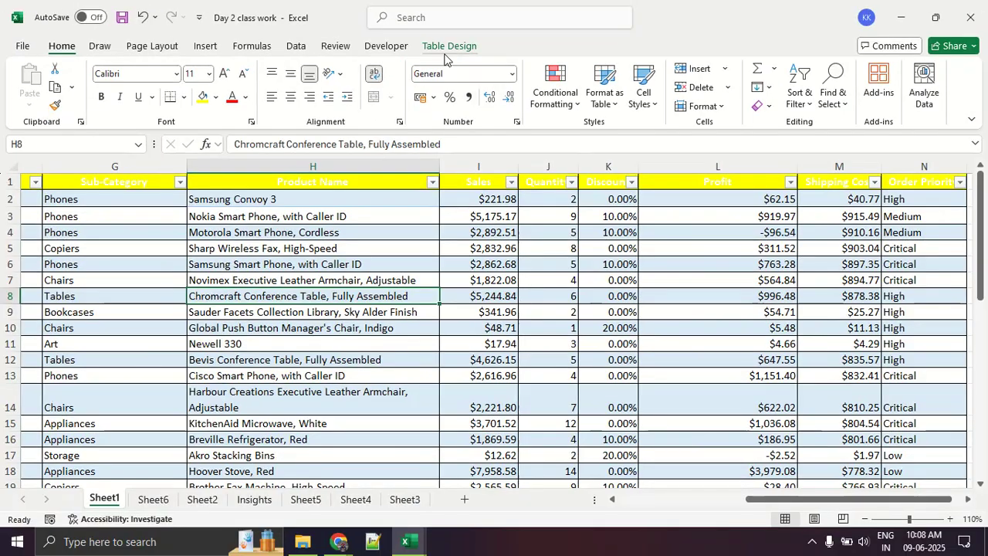
{"action": "left_click", "coordinate": [446, 48]}
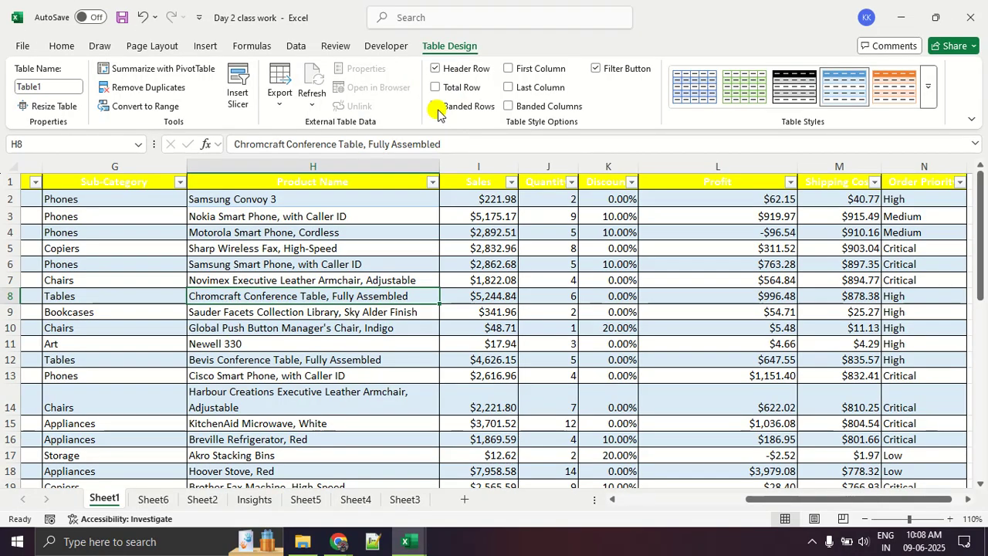
{"action": "left_click", "coordinate": [332, 129]}
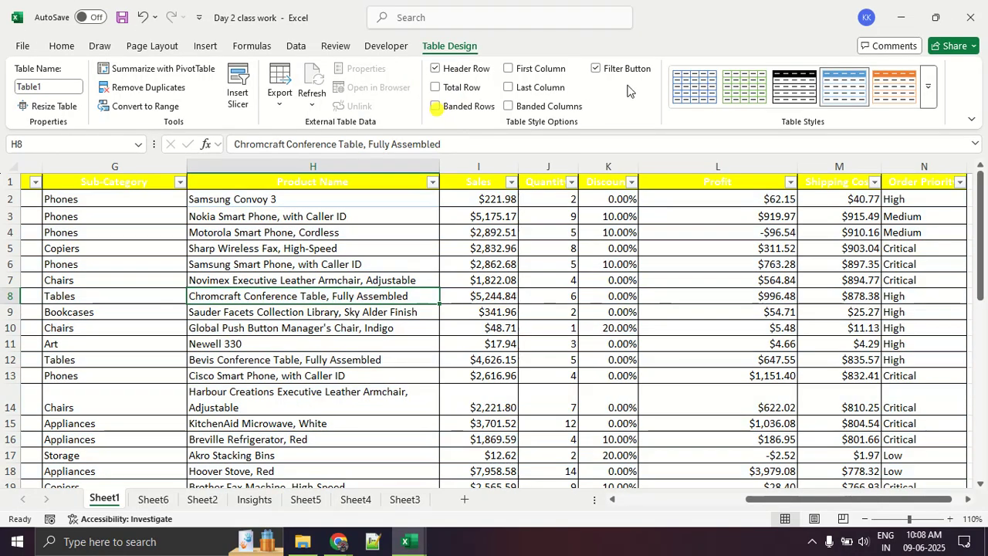
{"action": "left_click", "coordinate": [616, 70]}
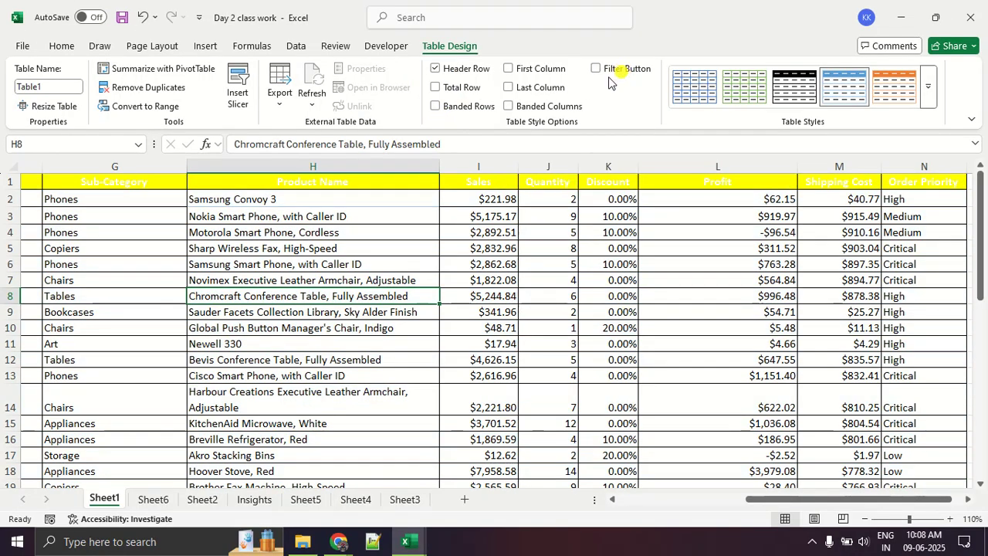
{"action": "left_click", "coordinate": [462, 89]}
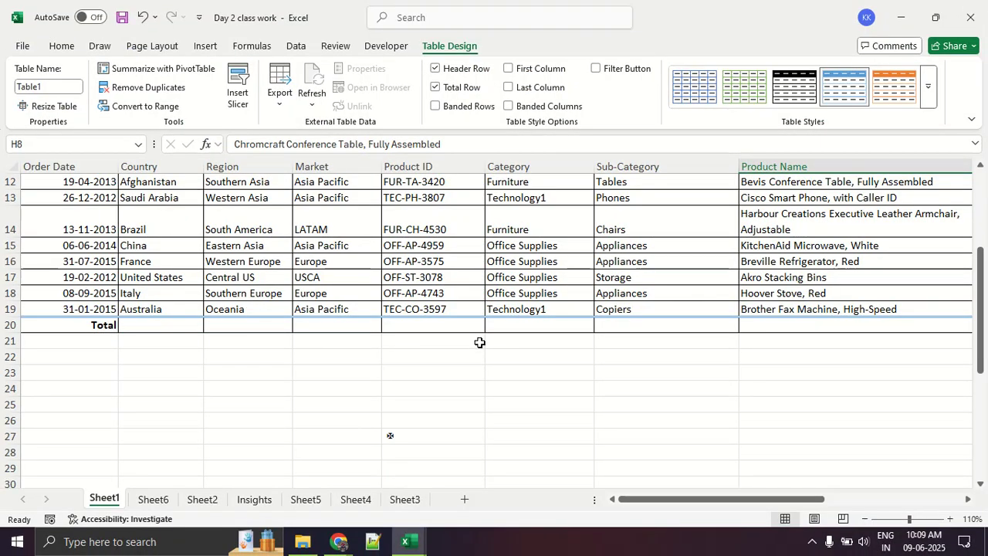
- Fill the table's whole header row with black
{"action": "scroll", "coordinate": [479, 342], "scroll_direction": "up", "scroll_amount": 4}
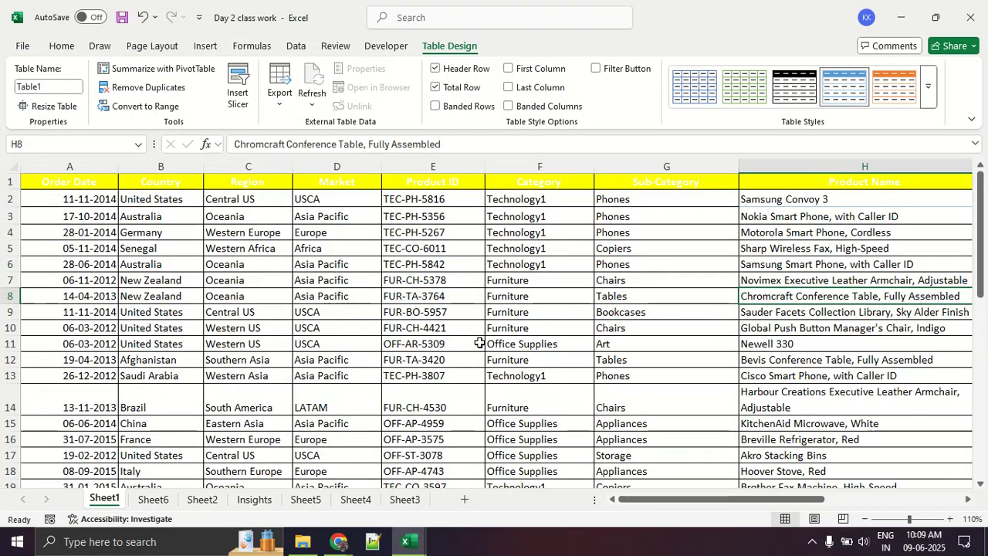
{"action": "left_click", "coordinate": [4, 181]}
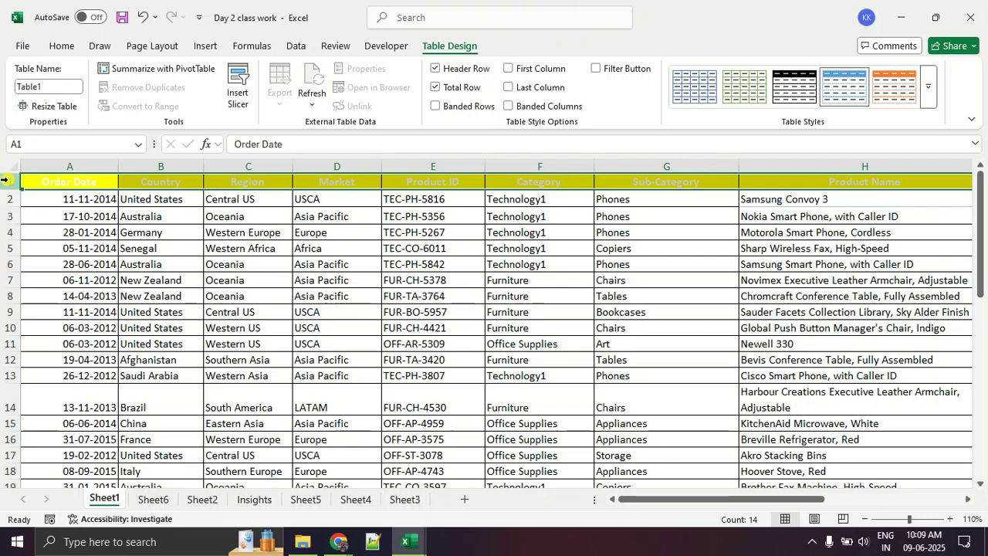
{"action": "left_click", "coordinate": [60, 48]}
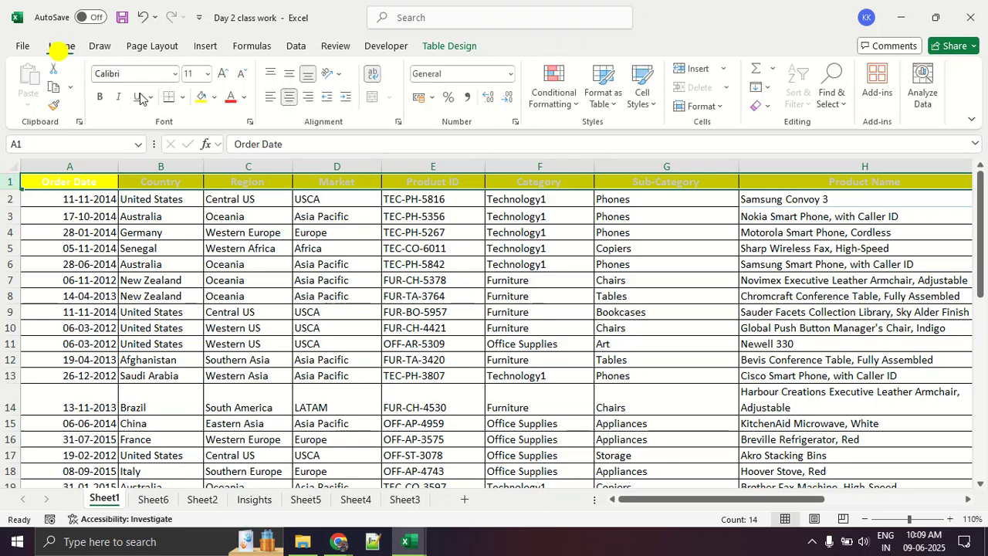
{"action": "left_click", "coordinate": [246, 99]}
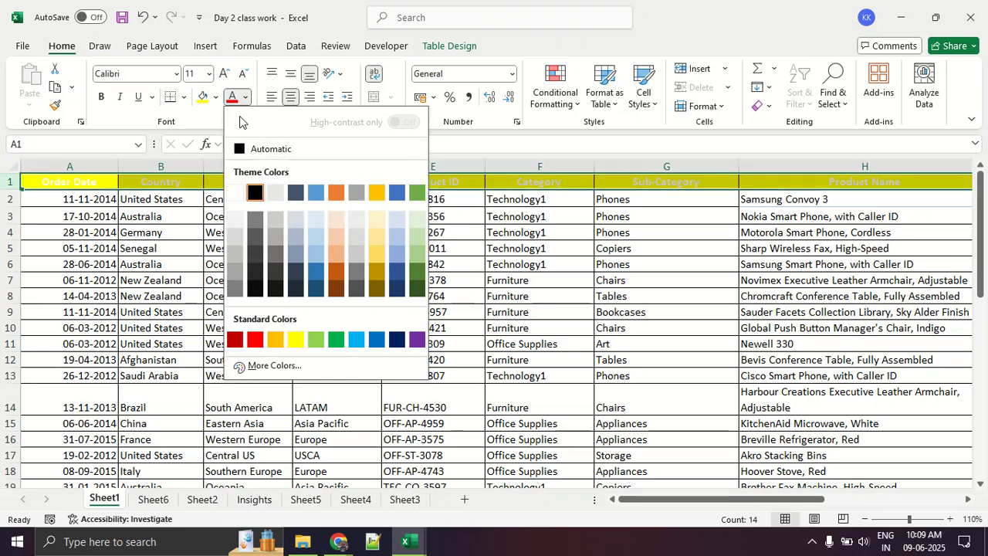
{"action": "left_click", "coordinate": [216, 98]}
{"action": "left_click", "coordinate": [216, 98]}
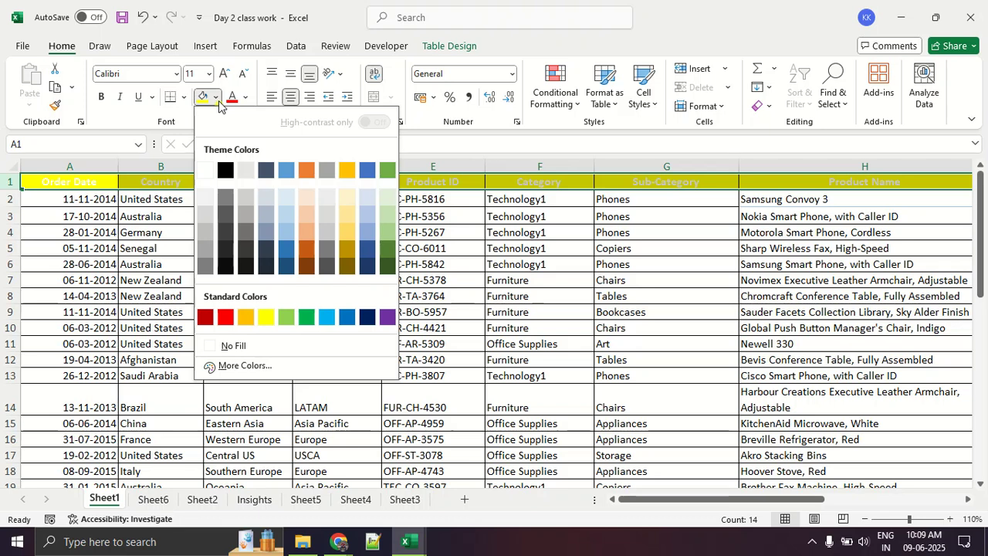
{"action": "left_click", "coordinate": [225, 171]}
{"action": "left_click", "coordinate": [278, 298]}
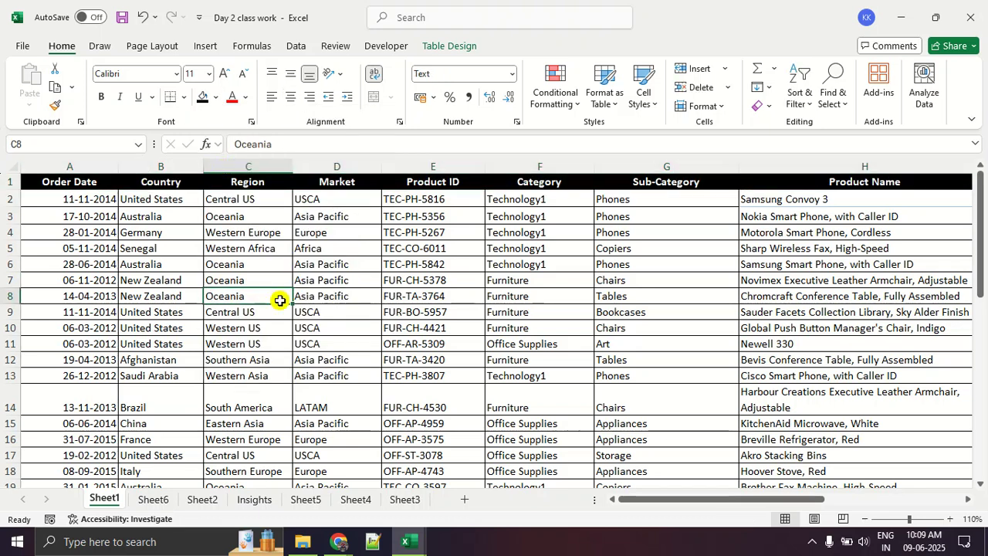
- Look over the styled table, checking the Sales values and the total row in row 20
{"action": "scroll", "coordinate": [354, 301], "scroll_direction": "down", "scroll_amount": 2}
{"action": "scroll", "coordinate": [354, 301], "scroll_direction": "up", "scroll_amount": 2}
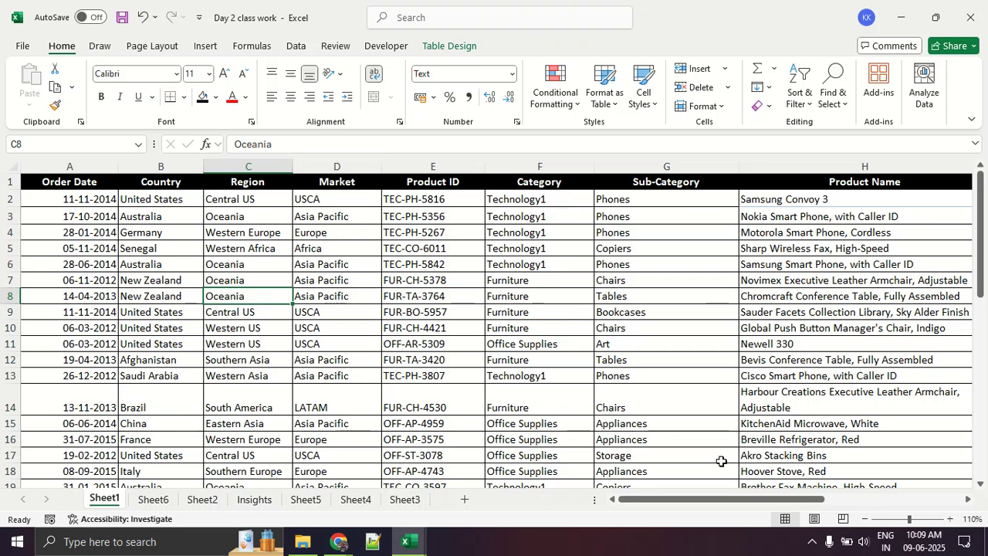
{"action": "left_click_drag", "start_coordinate": [715, 495], "coordinate": [820, 495]}
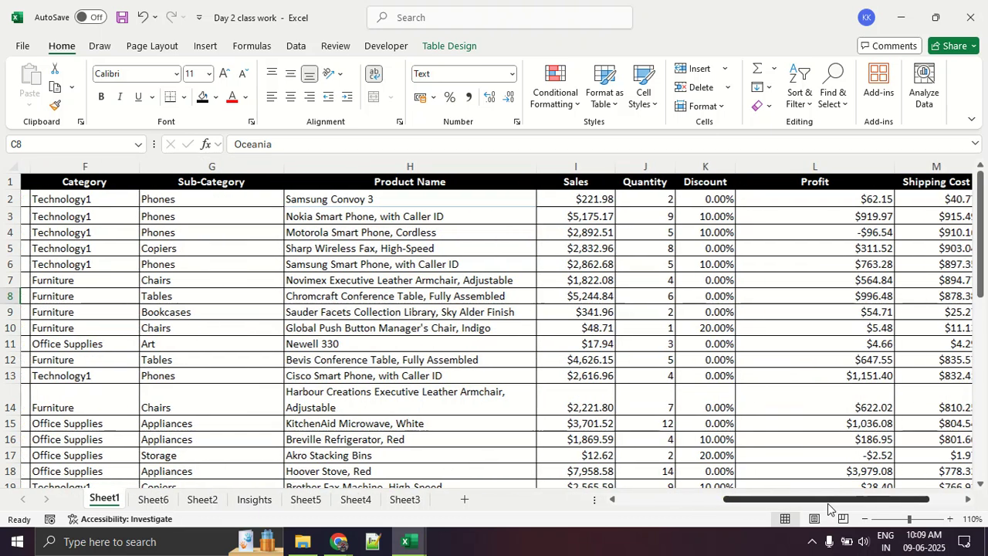
{"action": "left_click_drag", "start_coordinate": [582, 199], "coordinate": [587, 291]}
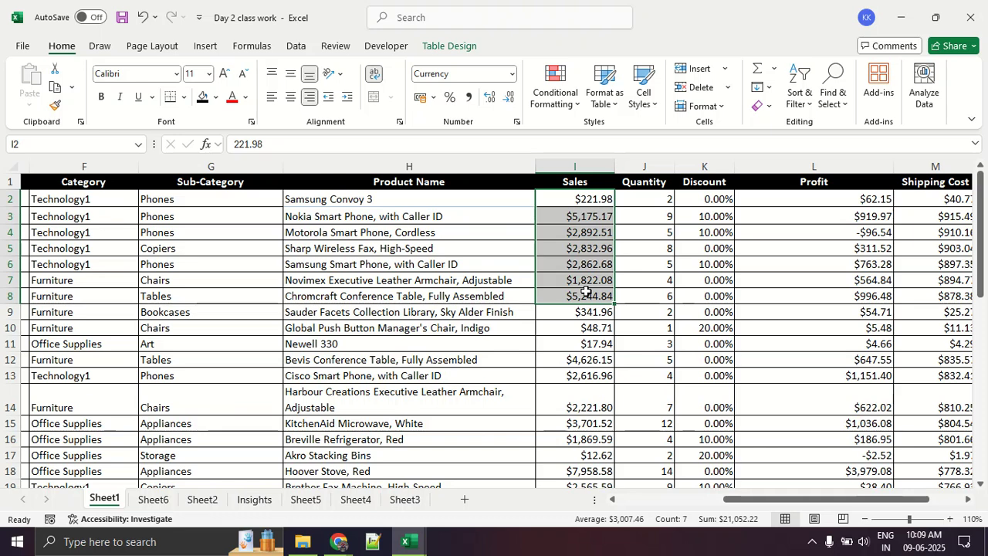
{"action": "scroll", "coordinate": [586, 291], "scroll_direction": "down", "scroll_amount": 3}
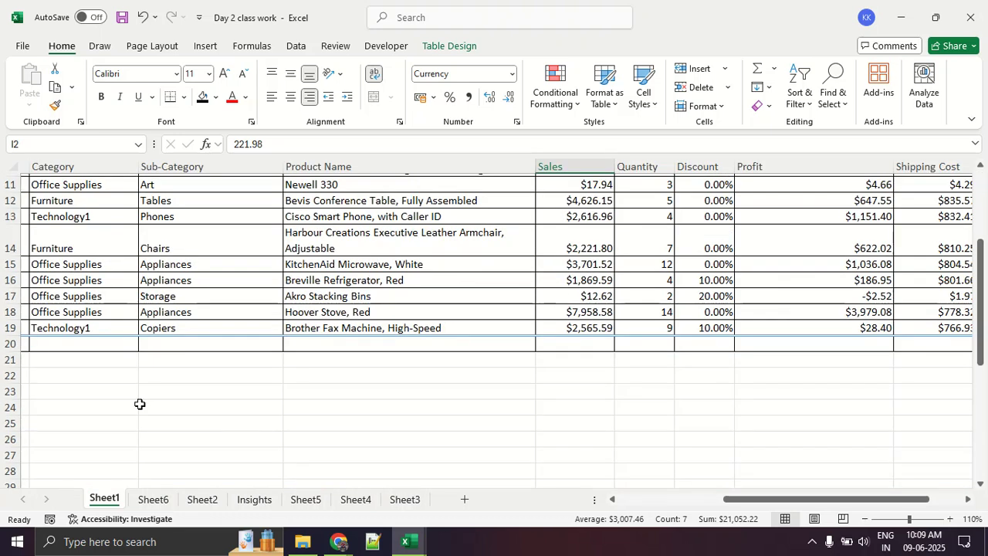
{"action": "left_click", "coordinate": [5, 343]}
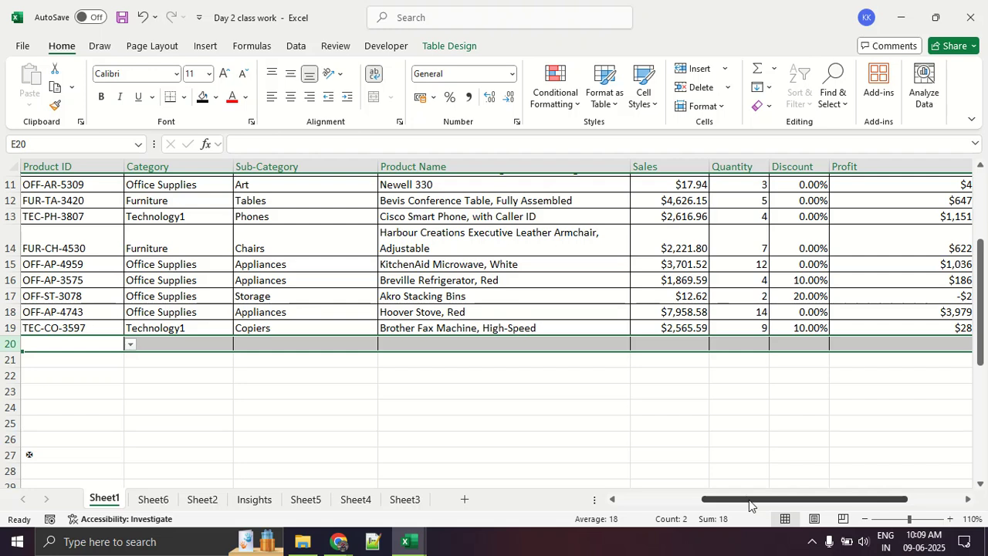
{"action": "left_click_drag", "start_coordinate": [749, 500], "coordinate": [803, 500]}
{"action": "left_click", "coordinate": [637, 299]}
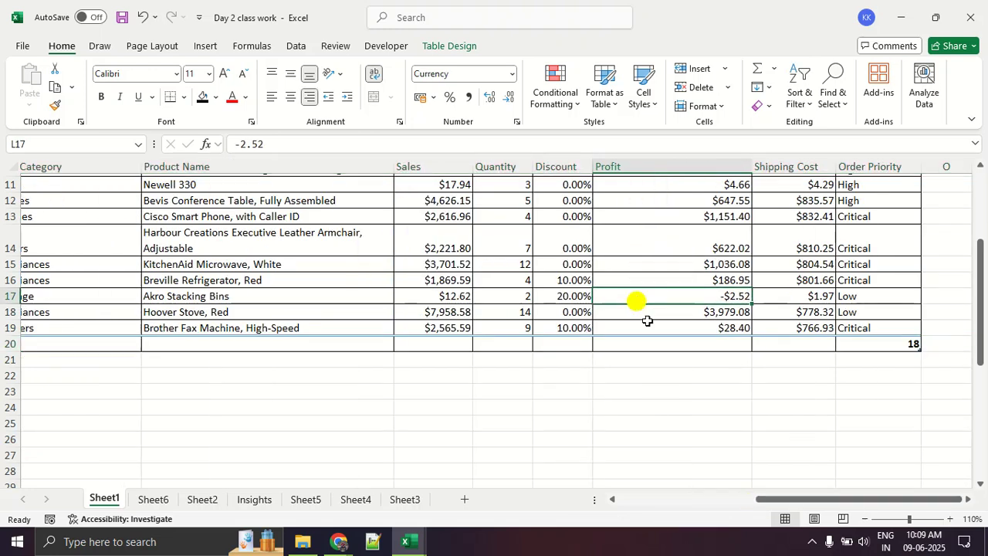
- Set the Sales column's total in row 20 to Sum
{"action": "left_click", "coordinate": [454, 343]}
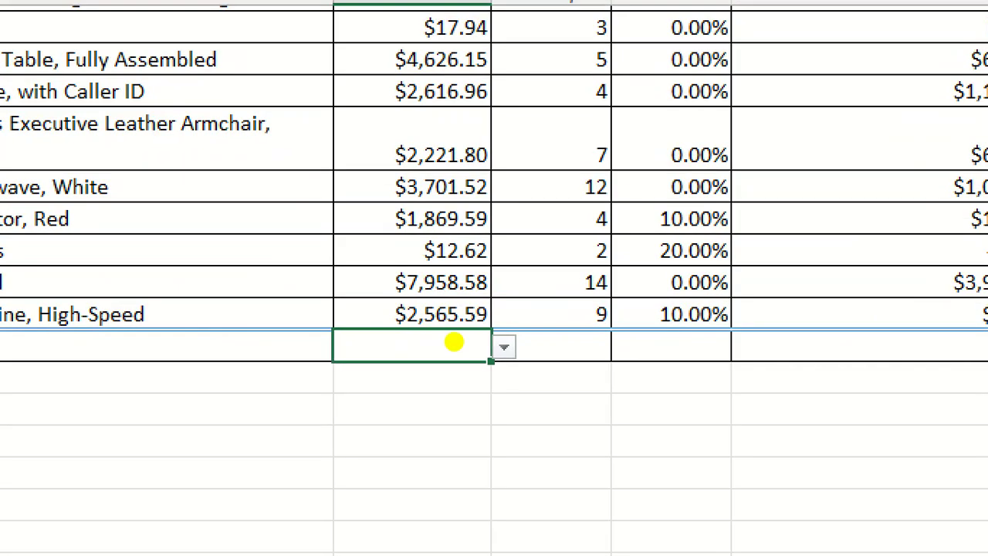
{"action": "mouse_move", "coordinate": [502, 342]}
{"action": "left_mouse_down"}
{"action": "mouse_move", "coordinate": [328, 359]}
{"action": "mouse_move", "coordinate": [443, 315]}
{"action": "mouse_move", "coordinate": [548, 384]}
{"action": "mouse_move", "coordinate": [462, 334]}
{"action": "mouse_move", "coordinate": [440, 335]}
{"action": "left_mouse_up"}
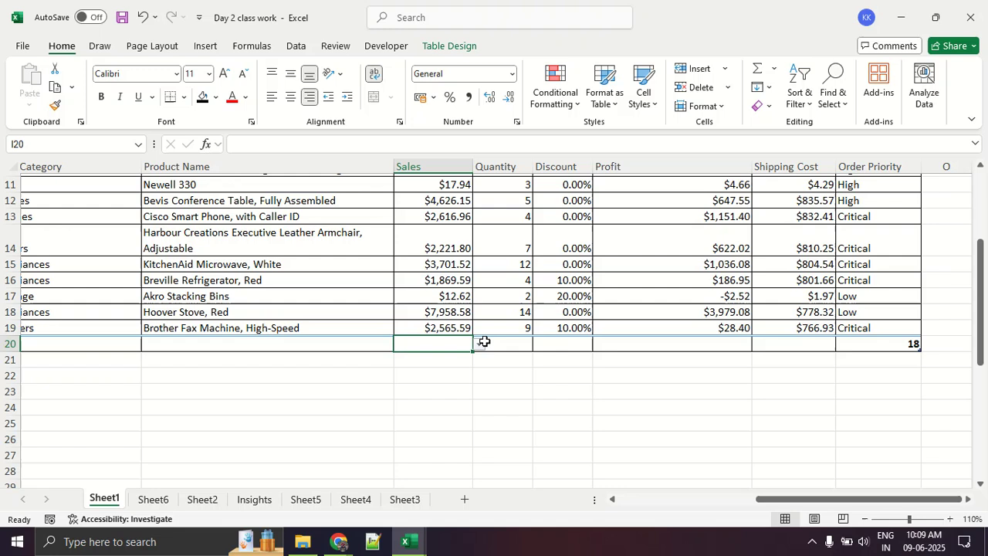
{"action": "left_click", "coordinate": [445, 406]}
{"action": "left_click", "coordinate": [453, 343]}
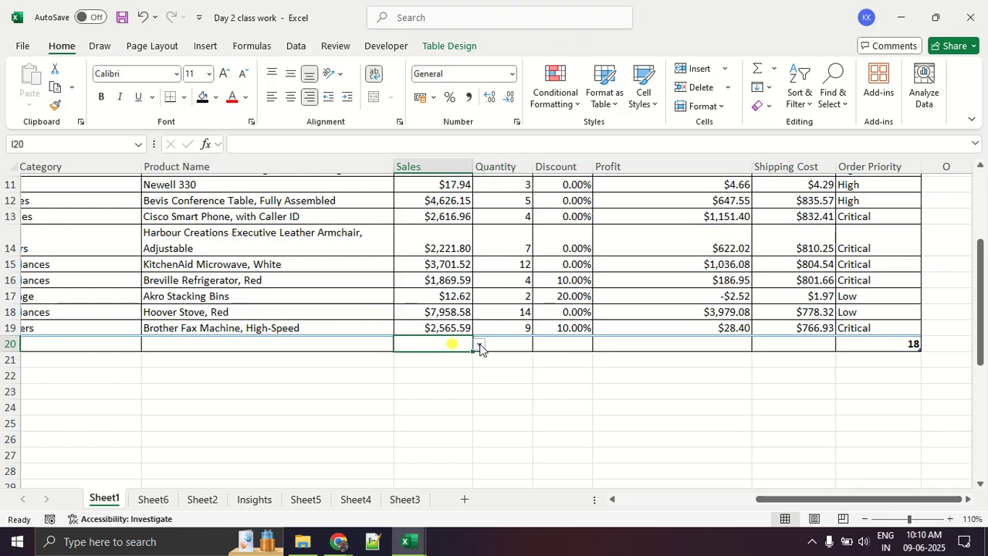
{"action": "left_click", "coordinate": [479, 345]}
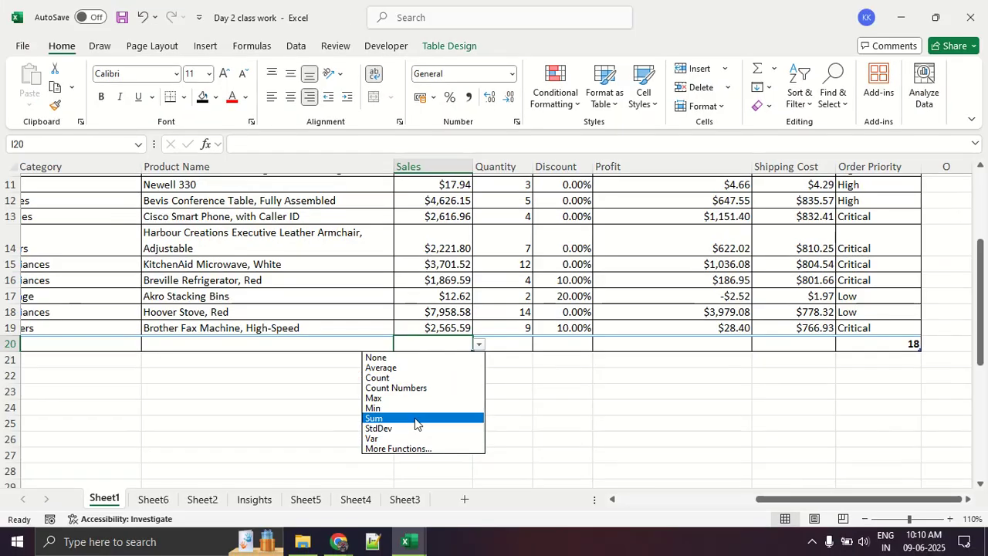
{"action": "left_click", "coordinate": [414, 420]}
{"action": "left_click", "coordinate": [415, 418]}
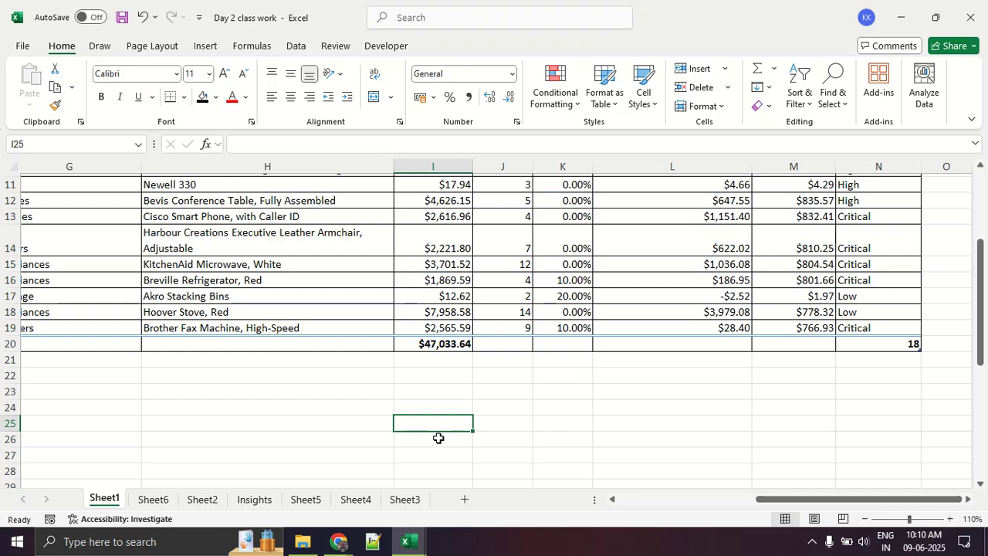
- Set the Discount column's total in row 20 to Average
{"action": "scroll", "coordinate": [512, 412], "scroll_direction": "up", "scroll_amount": 3}
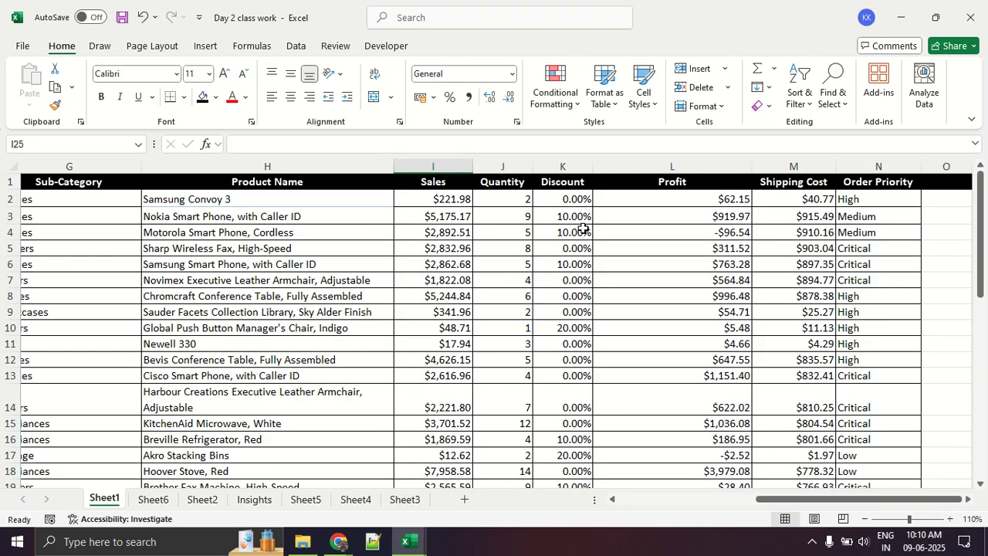
{"action": "scroll", "coordinate": [584, 309], "scroll_direction": "down", "scroll_amount": 3}
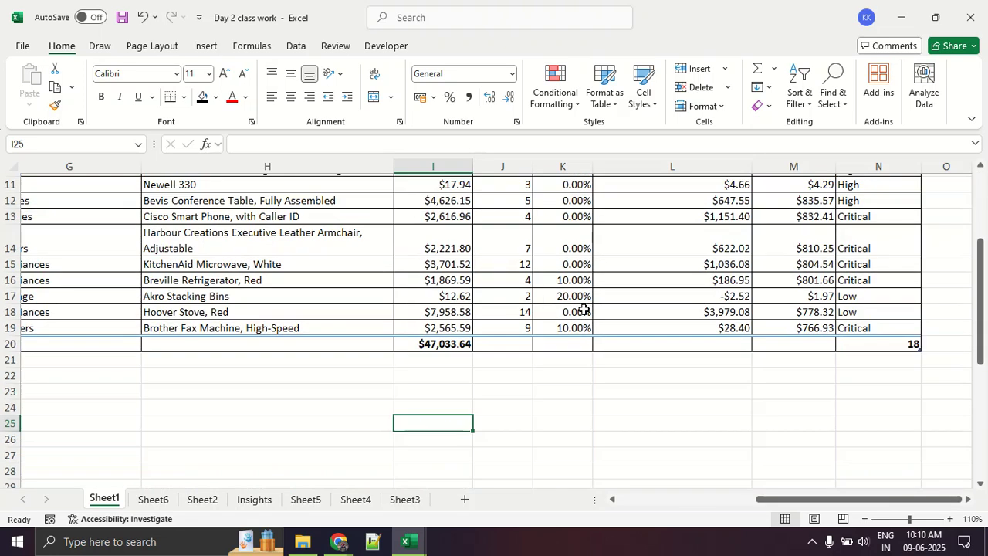
{"action": "left_click", "coordinate": [566, 348]}
{"action": "left_click", "coordinate": [600, 344]}
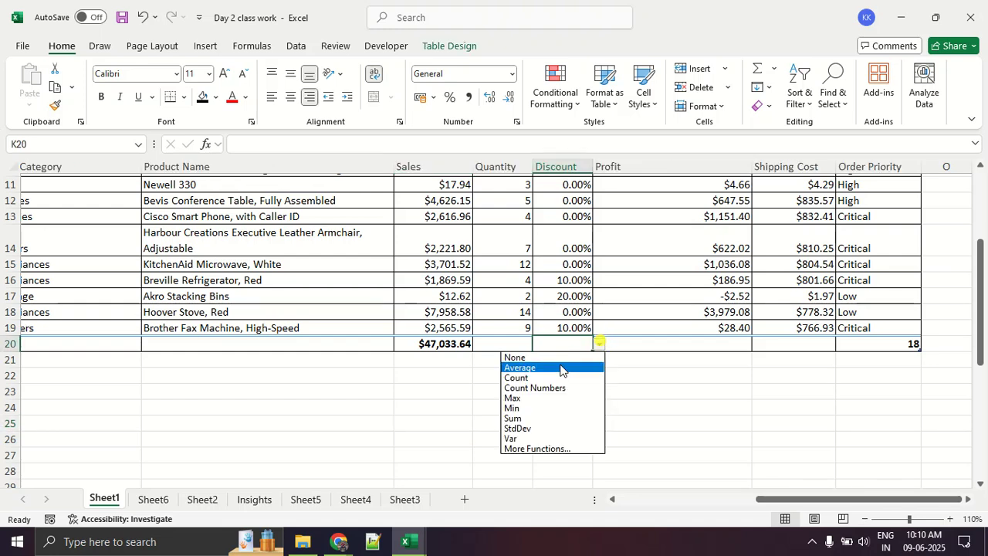
{"action": "left_click", "coordinate": [562, 369]}
{"action": "left_click", "coordinate": [572, 402]}
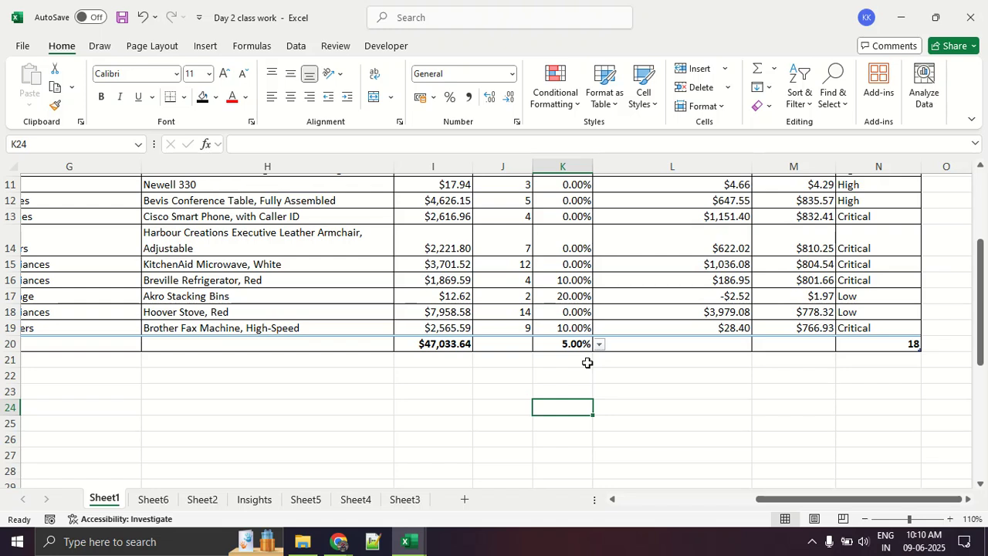
- Set the Profit column's total in row 20 to Max
{"action": "scroll", "coordinate": [591, 361], "scroll_direction": "up", "scroll_amount": 4}
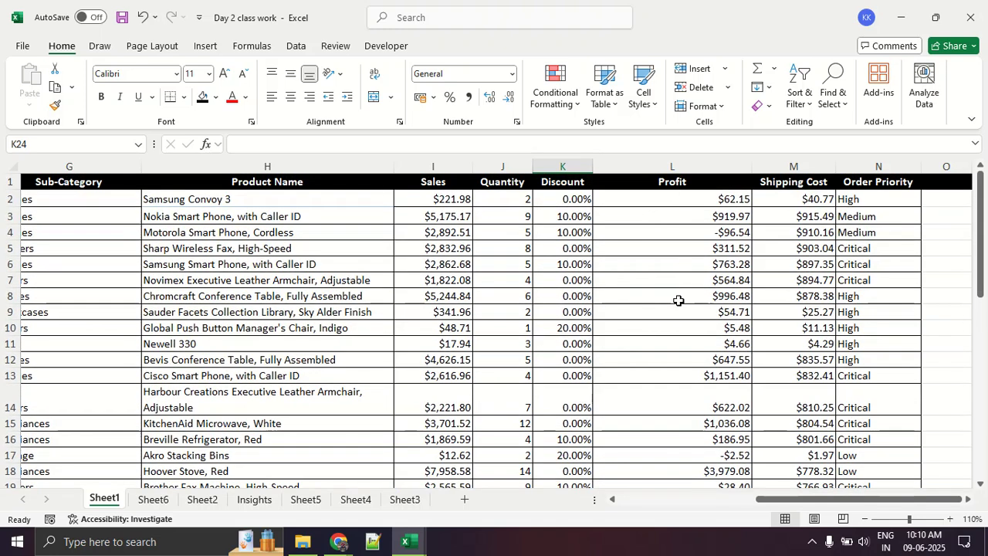
{"action": "scroll", "coordinate": [678, 306], "scroll_direction": "down", "scroll_amount": 2}
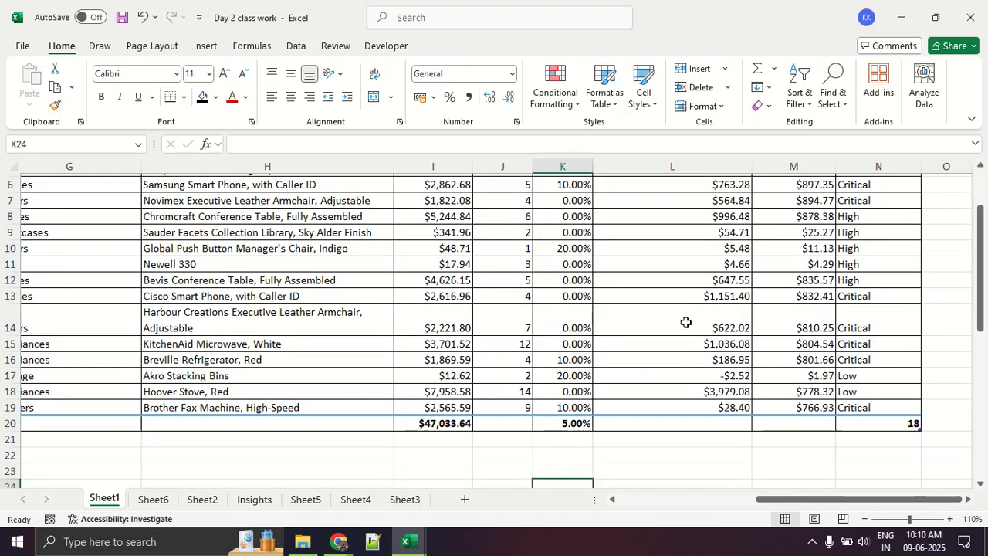
{"action": "left_click", "coordinate": [717, 422]}
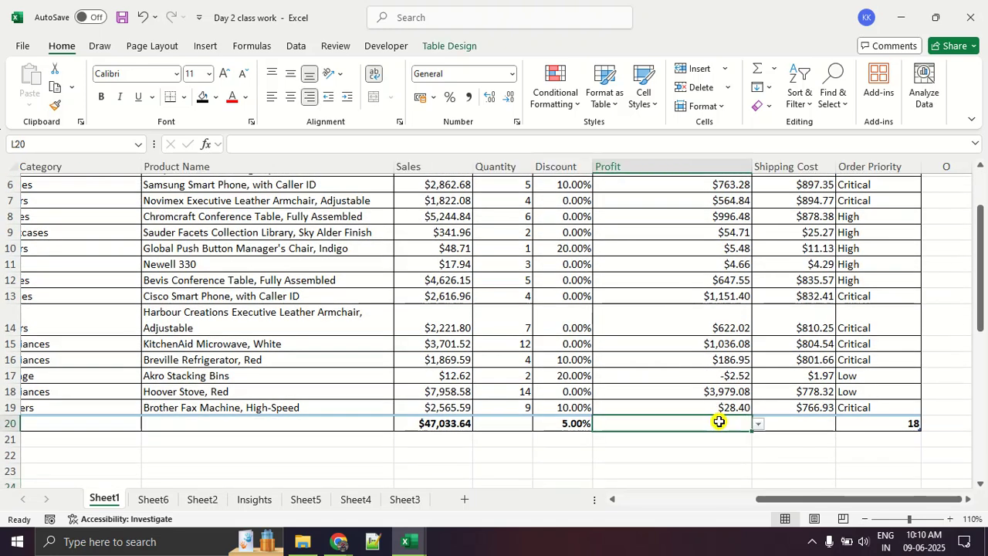
{"action": "left_click", "coordinate": [758, 425]}
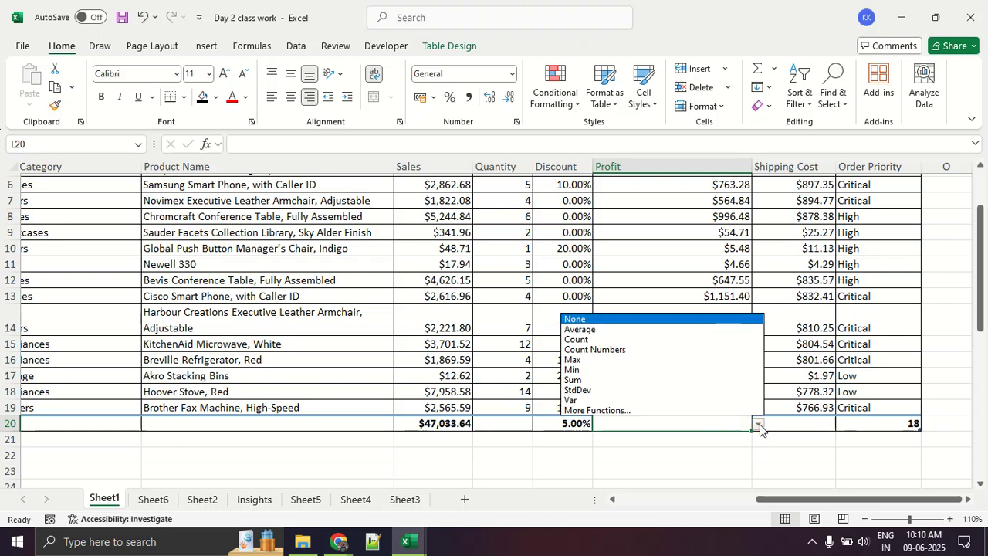
{"action": "left_click", "coordinate": [672, 360]}
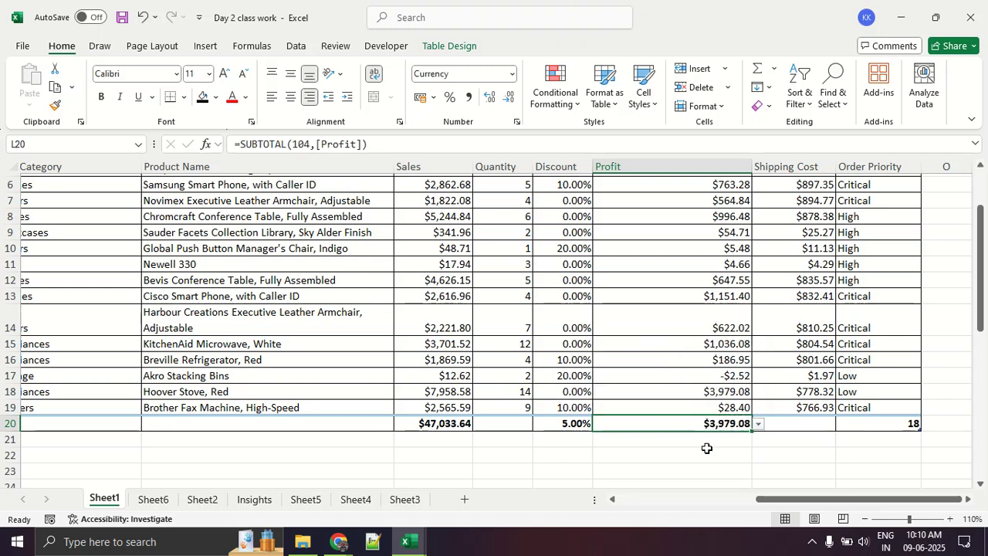
- Switch the Profit column's total to Min and compare it with the column's values
{"action": "left_click", "coordinate": [759, 424]}
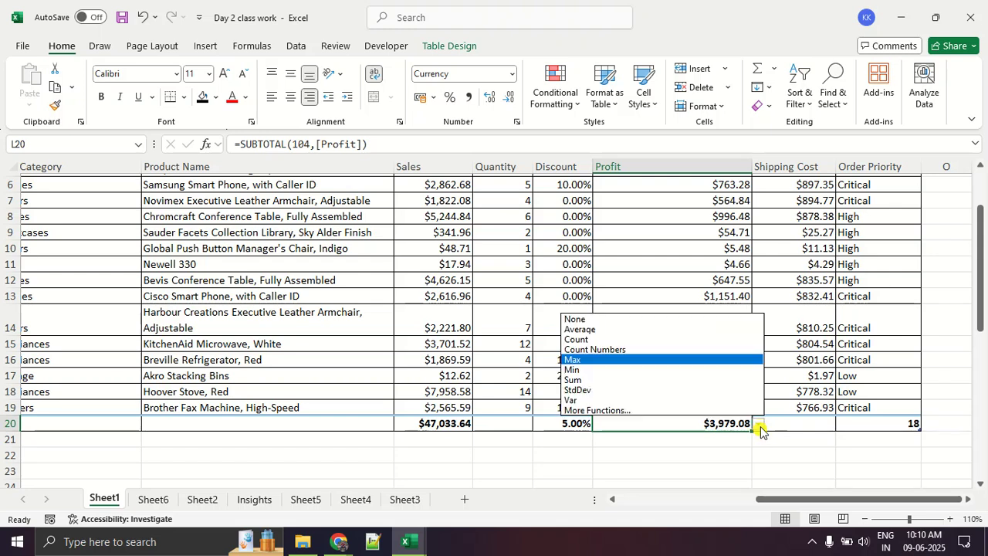
{"action": "left_click", "coordinate": [685, 370]}
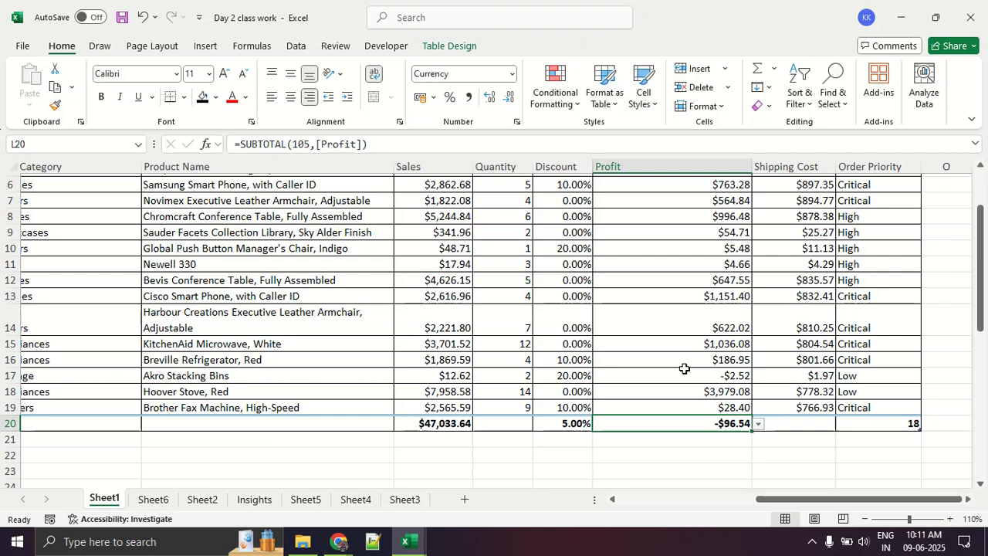
{"action": "scroll", "coordinate": [684, 369], "scroll_direction": "up", "scroll_amount": 2}
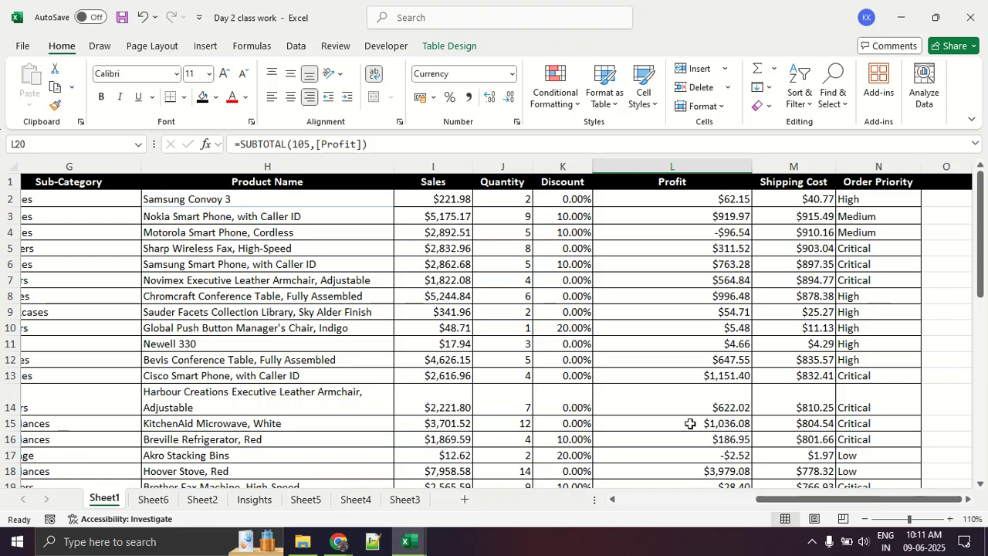
{"action": "scroll", "coordinate": [726, 407], "scroll_direction": "down", "scroll_amount": 2}
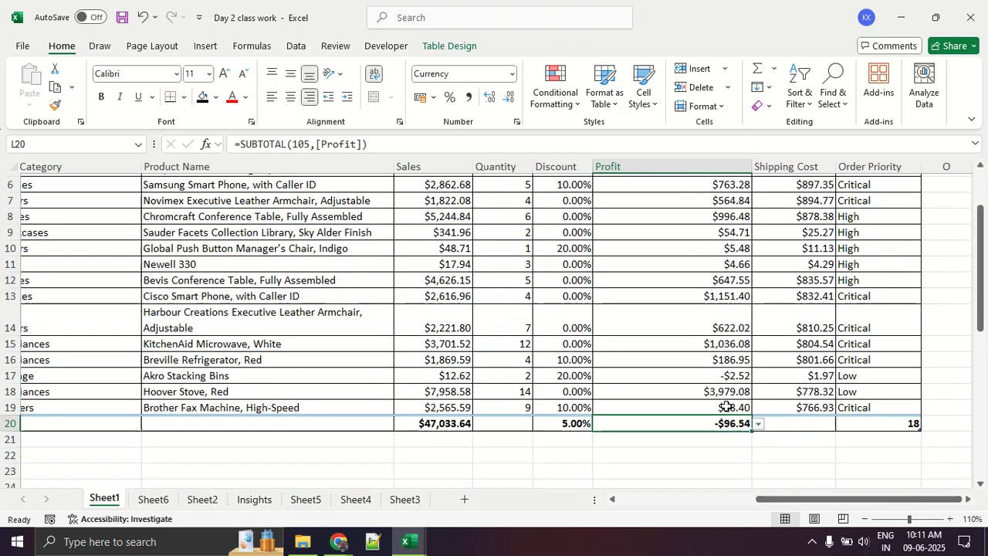
- Set the Shipping Cost column's total in row 20 to Sum
{"action": "left_click", "coordinate": [821, 426]}
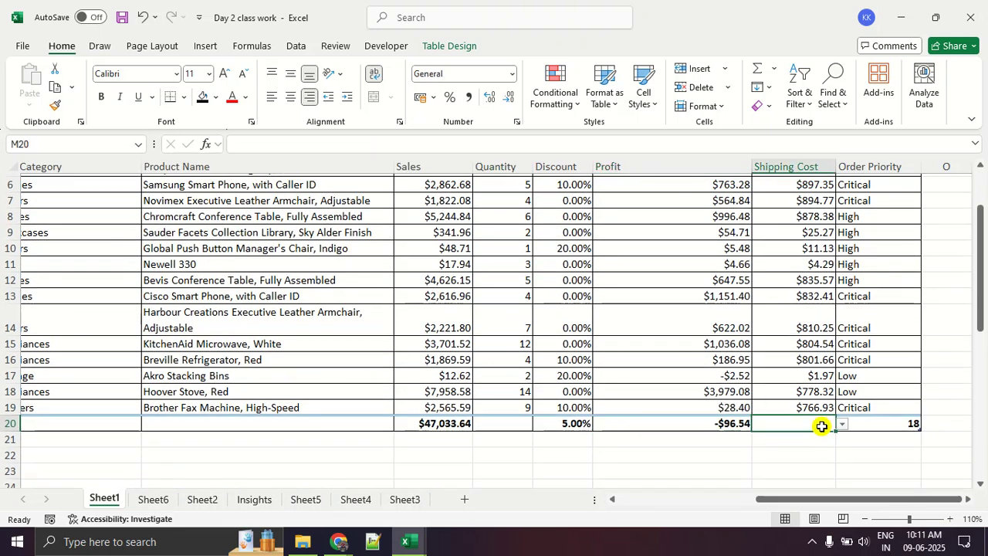
{"action": "left_click", "coordinate": [843, 424]}
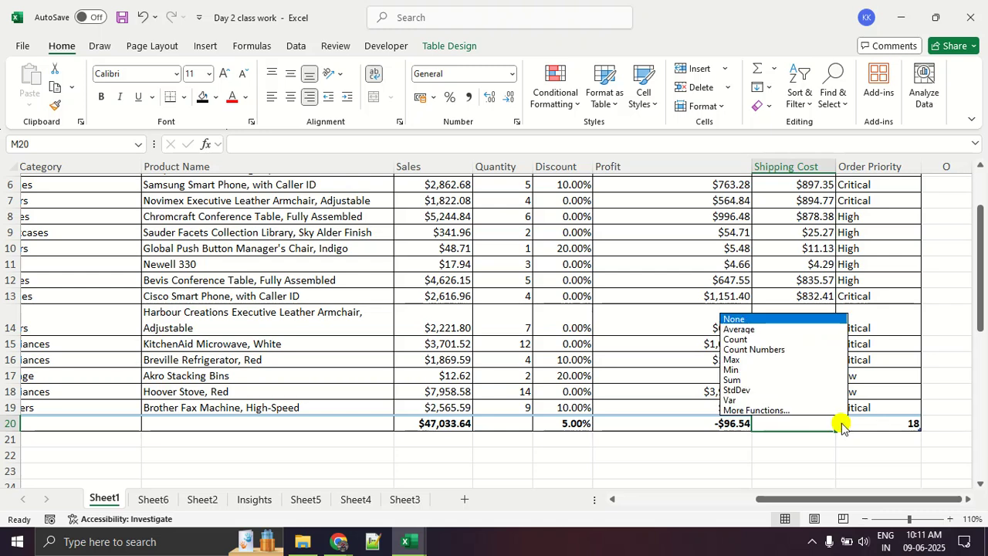
{"action": "left_click", "coordinate": [803, 380]}
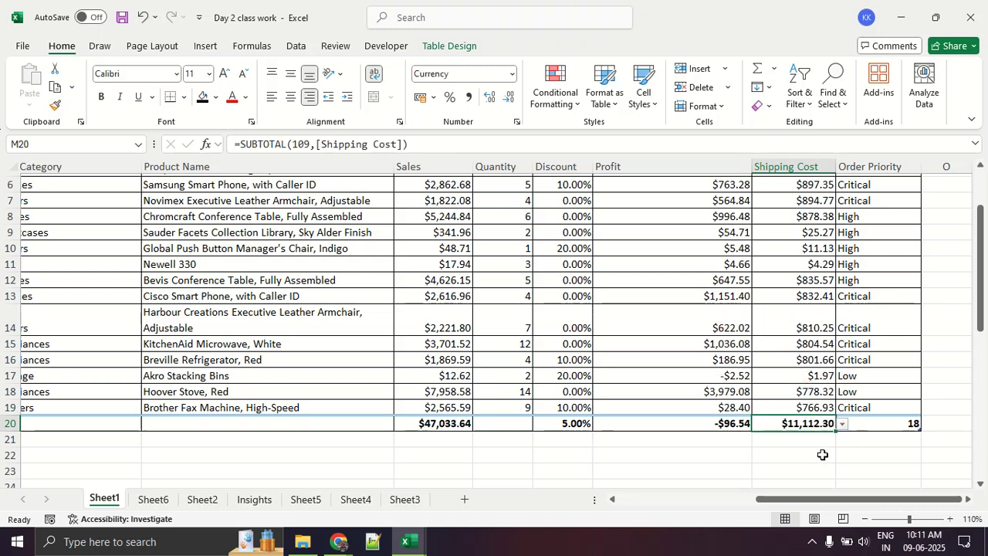
- Examine the Order Priority entries against that column's count in the total row and its function choices
{"action": "scroll", "coordinate": [824, 455], "scroll_direction": "up", "scroll_amount": 2}
{"action": "scroll", "coordinate": [823, 455], "scroll_direction": "down", "scroll_amount": 2}
{"action": "scroll", "coordinate": [888, 381], "scroll_direction": "up", "scroll_amount": 2}
{"action": "left_click_drag", "start_coordinate": [879, 232], "coordinate": [891, 398]}
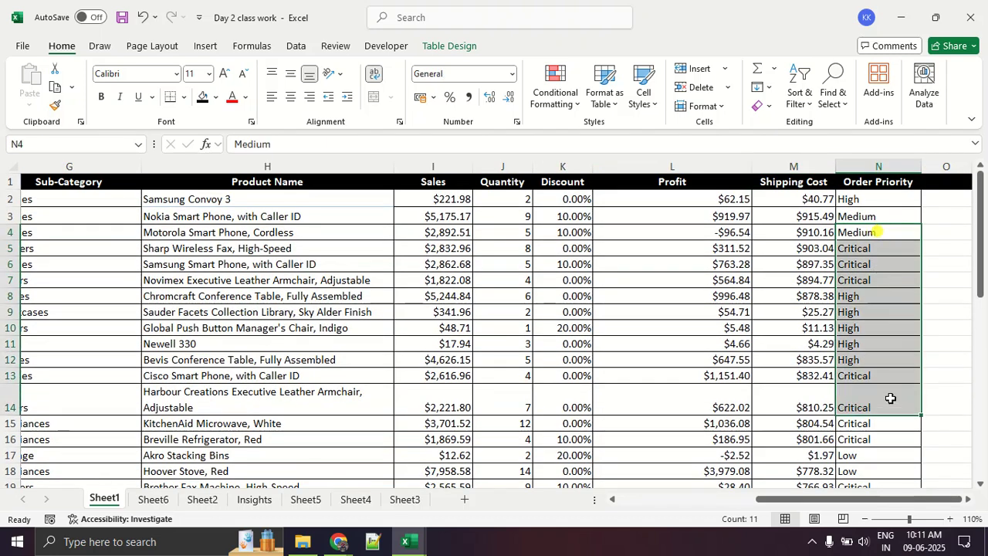
{"action": "scroll", "coordinate": [890, 398], "scroll_direction": "down", "scroll_amount": 2}
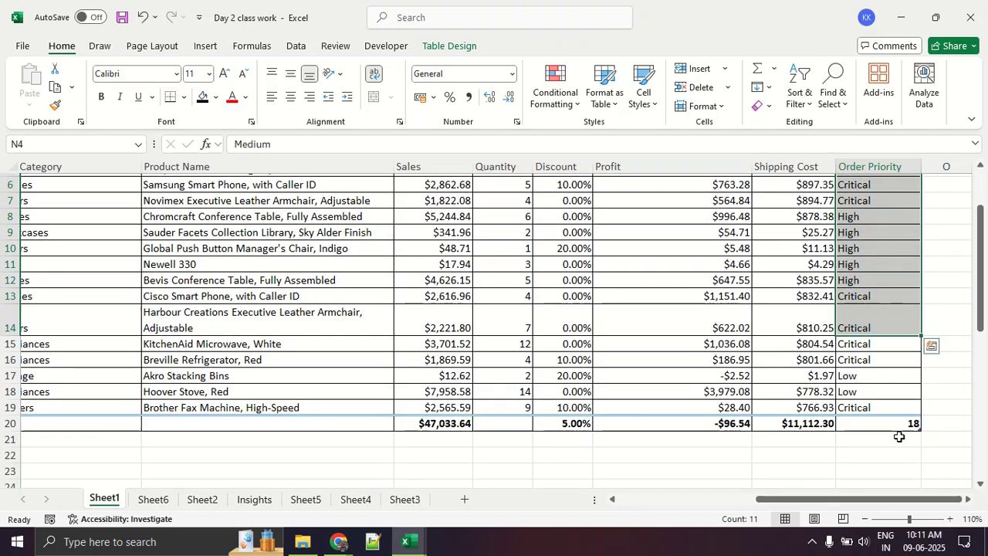
{"action": "left_click", "coordinate": [895, 423]}
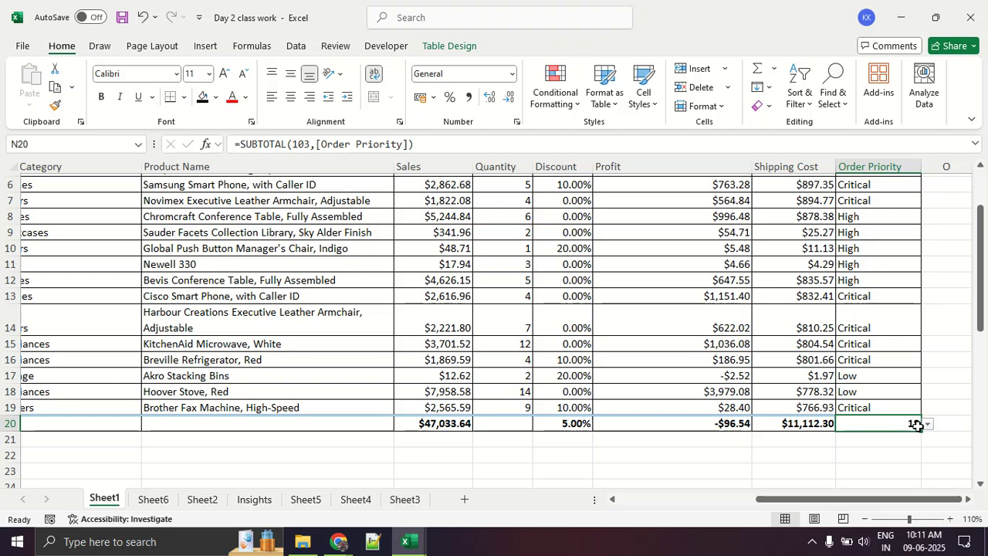
{"action": "left_click", "coordinate": [929, 425]}
{"action": "left_click", "coordinate": [930, 425]}
{"action": "scroll", "coordinate": [587, 410], "scroll_direction": "up", "scroll_amount": 2}
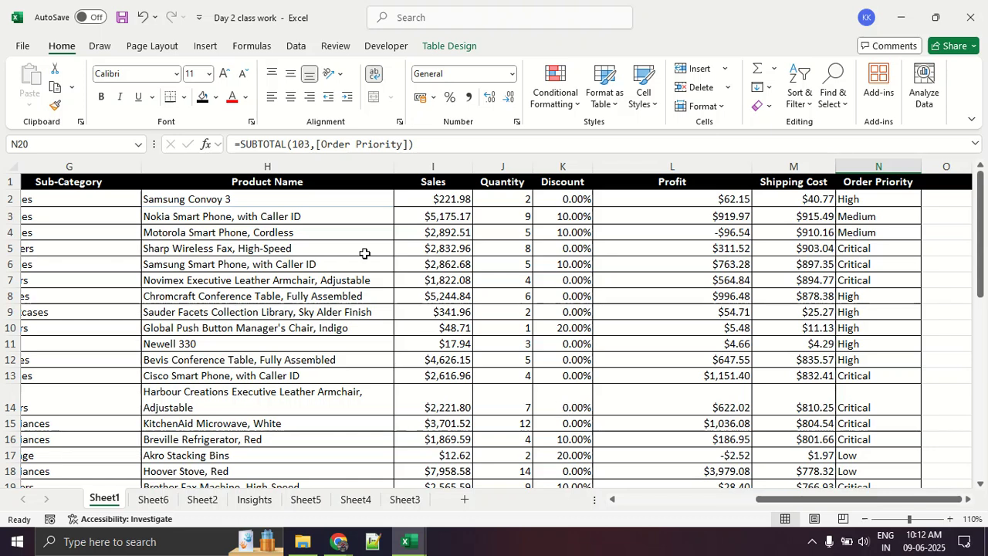
- Select the Sales values in I2:I19, excluding the total, and view the available conditional formatting categories
{"action": "left_click", "coordinate": [418, 199]}
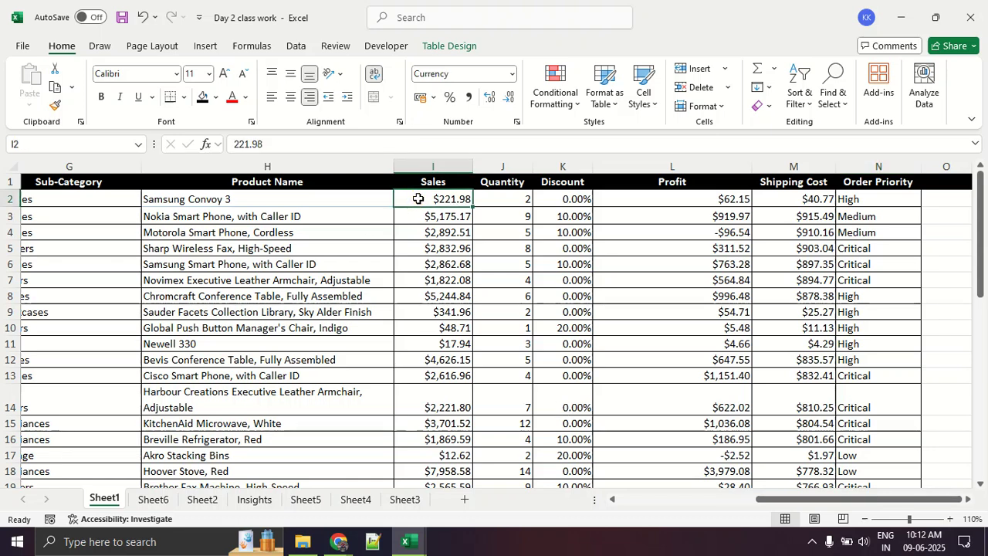
{"action": "key", "text": "ctrl+shift+Down"}
{"action": "left_click", "coordinate": [429, 232]}
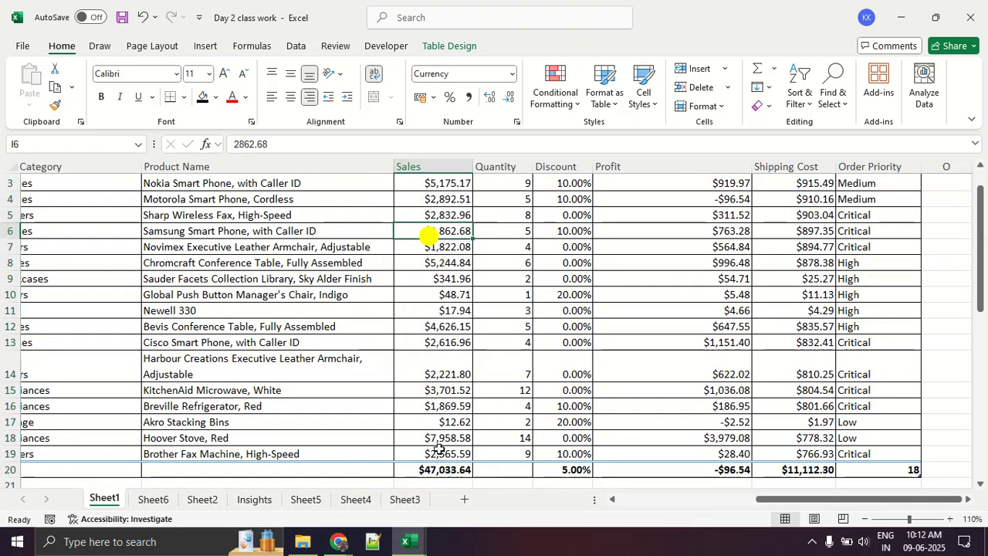
{"action": "left_click_drag", "start_coordinate": [446, 455], "coordinate": [460, 203]}
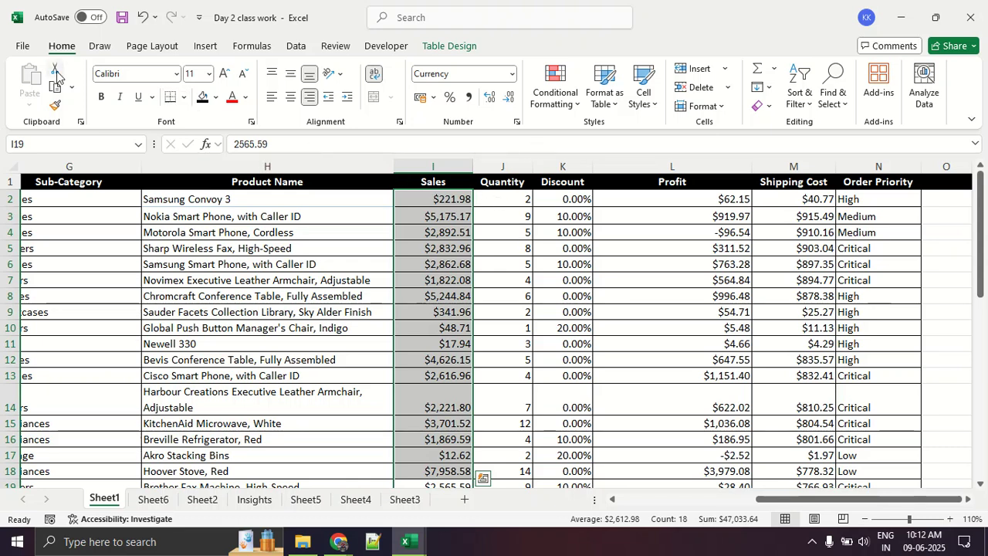
{"action": "left_click", "coordinate": [563, 102]}
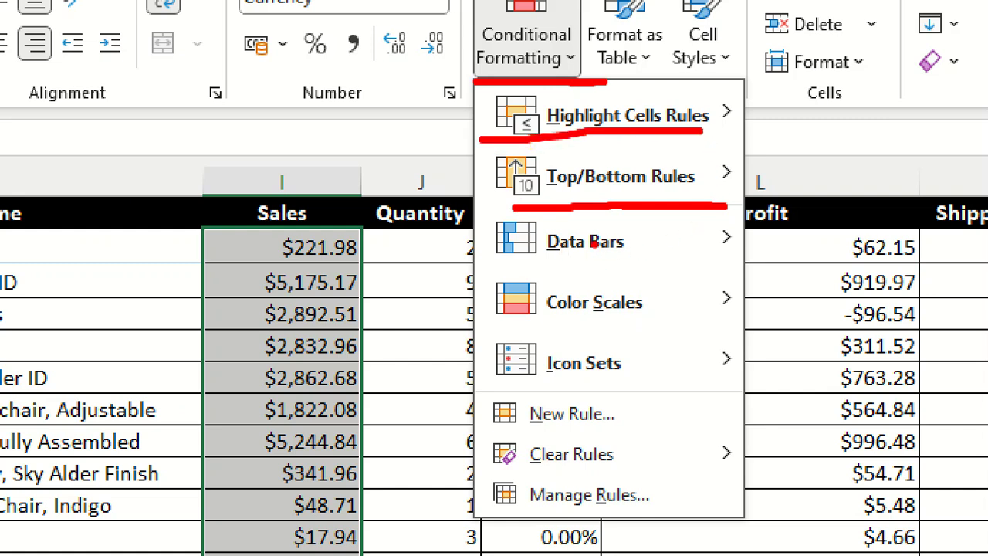
{"action": "key", "text": "Escape"}
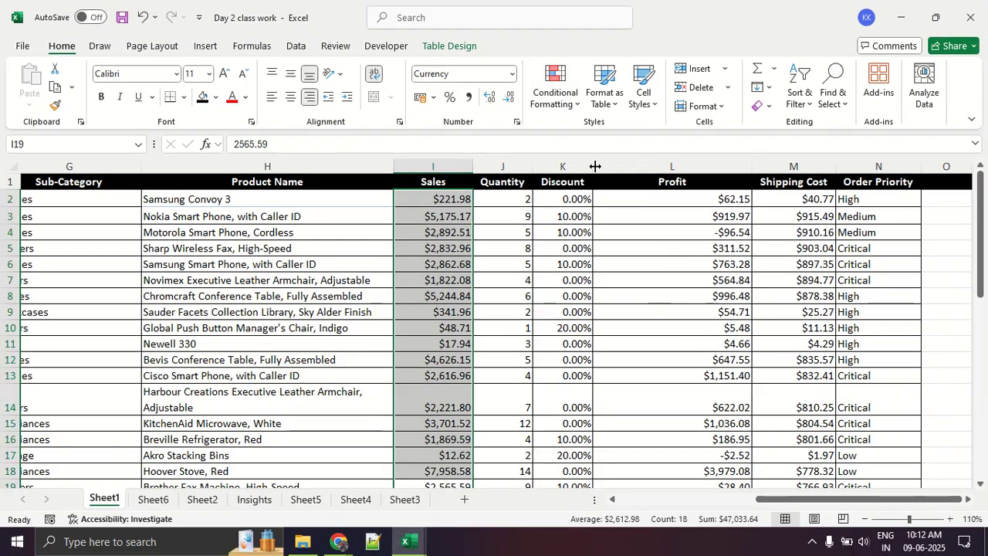
- Examine the Top/Bottom conditional formatting rules available for the selected Sales values, including the top, bottom and average options
{"action": "left_click", "coordinate": [556, 107]}
{"action": "mouse_move", "coordinate": [593, 160]}
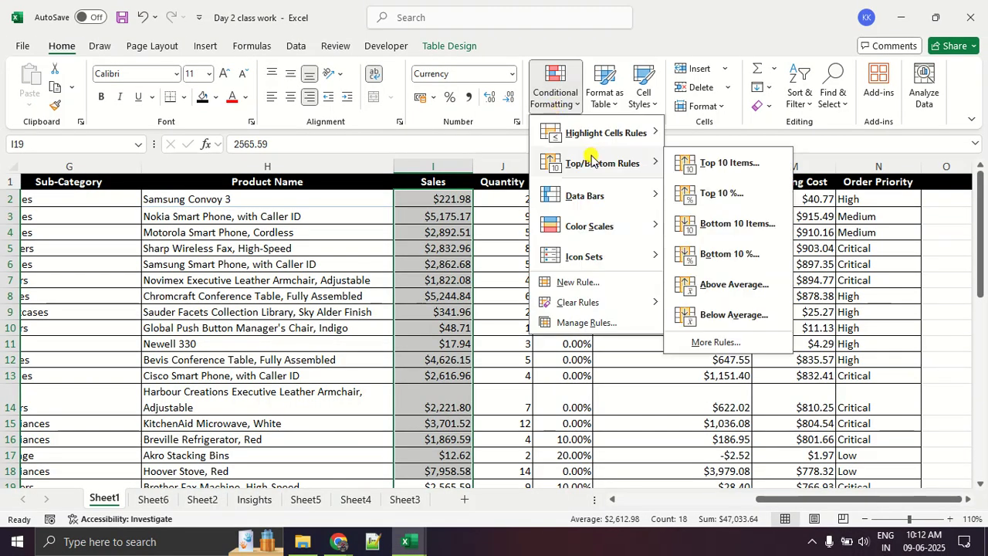
{"action": "key", "text": "ctrl+1"}
{"action": "left_click", "coordinate": [754, 200]}
{"action": "mouse_move", "coordinate": [824, 120]}
{"action": "left_mouse_down"}
{"action": "mouse_move", "coordinate": [800, 101]}
{"action": "mouse_move", "coordinate": [645, 85]}
{"action": "mouse_move", "coordinate": [573, 363]}
{"action": "mouse_move", "coordinate": [888, 332]}
{"action": "mouse_move", "coordinate": [805, 133]}
{"action": "left_mouse_up"}
{"action": "left_click_drag", "start_coordinate": [795, 92], "coordinate": [793, 191]}
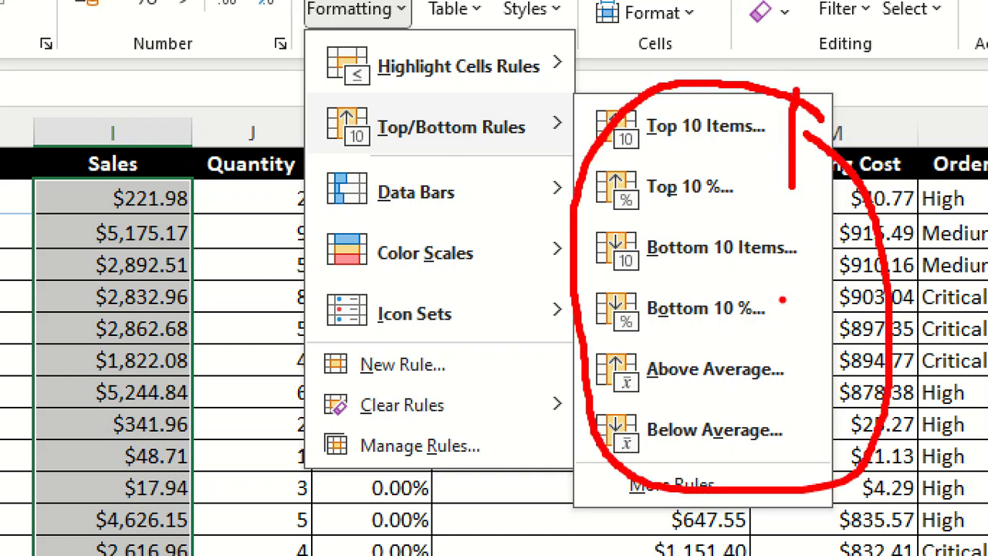
{"action": "left_click_drag", "start_coordinate": [795, 228], "coordinate": [793, 321]}
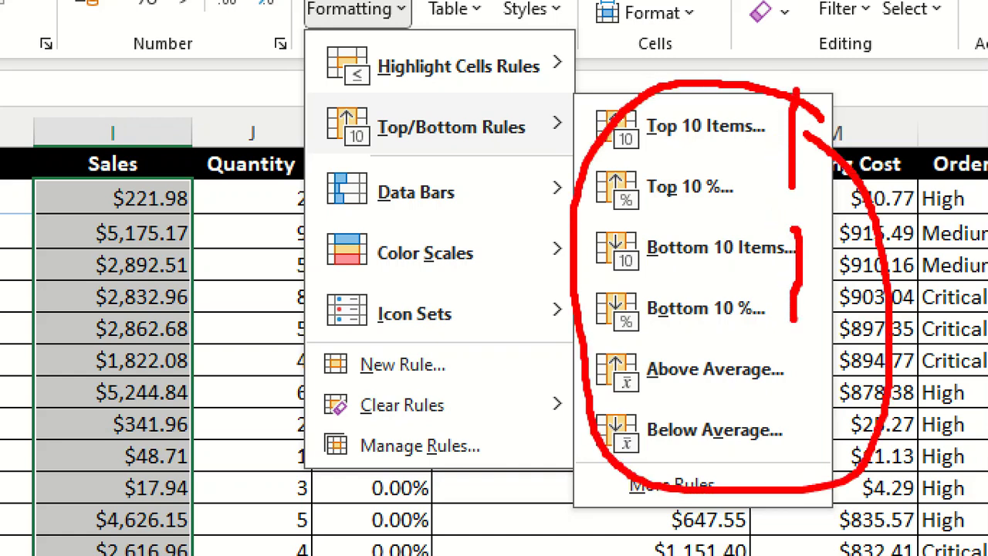
{"action": "left_click_drag", "start_coordinate": [516, 348], "coordinate": [883, 329]}
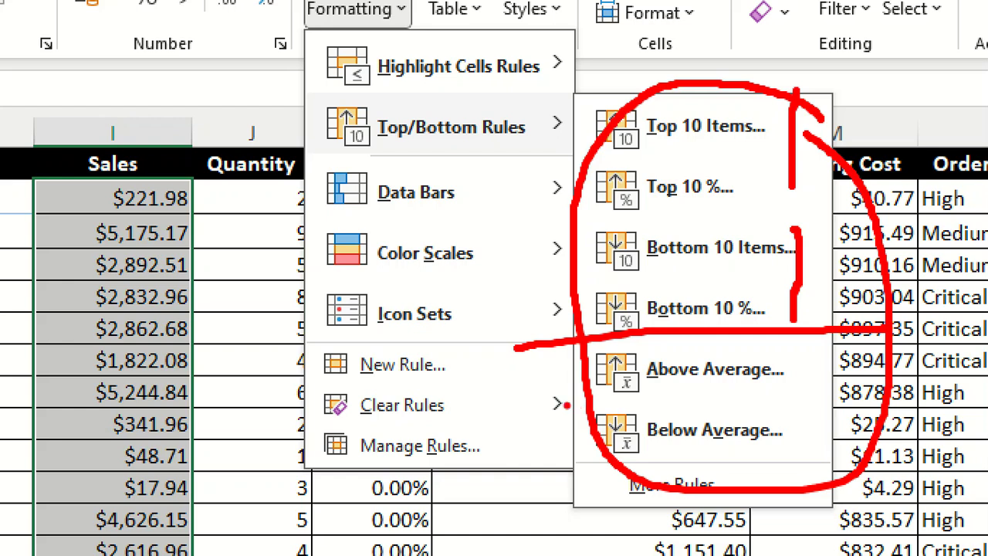
{"action": "left_click_drag", "start_coordinate": [556, 404], "coordinate": [874, 411]}
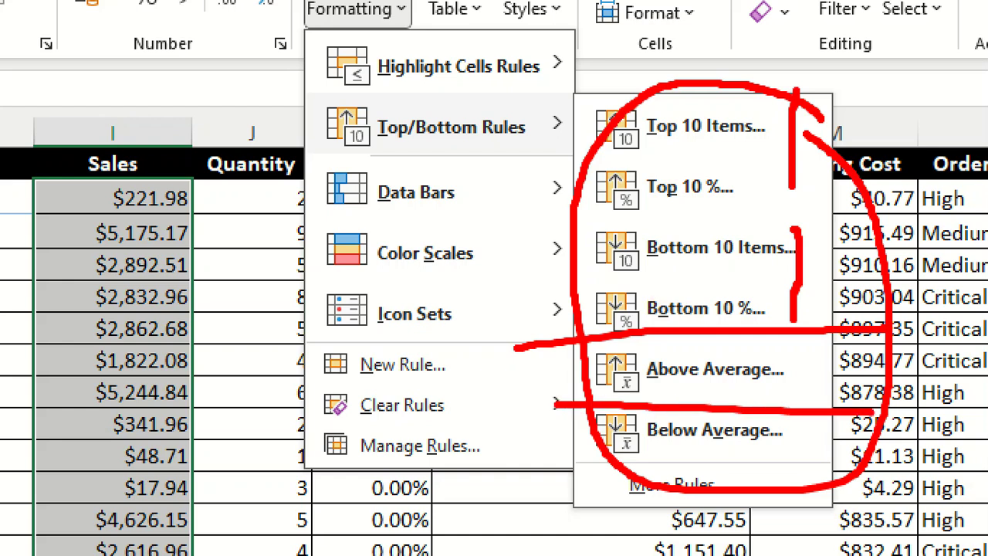
{"action": "key", "text": "Escape"}
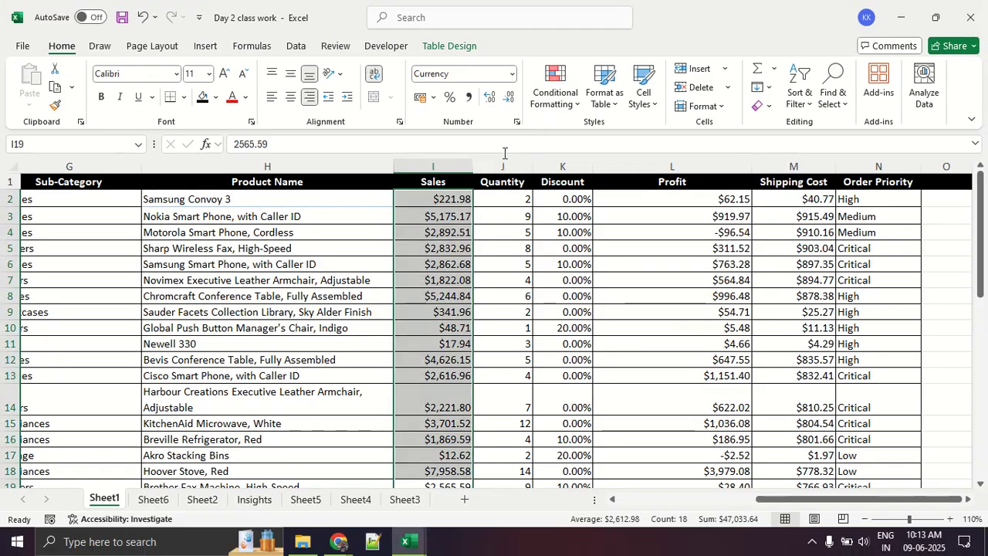
- Start an Above Average rule for the Sales values and choose Green Fill with Dark Green Text
{"action": "left_click", "coordinate": [558, 91]}
{"action": "mouse_move", "coordinate": [606, 134]}
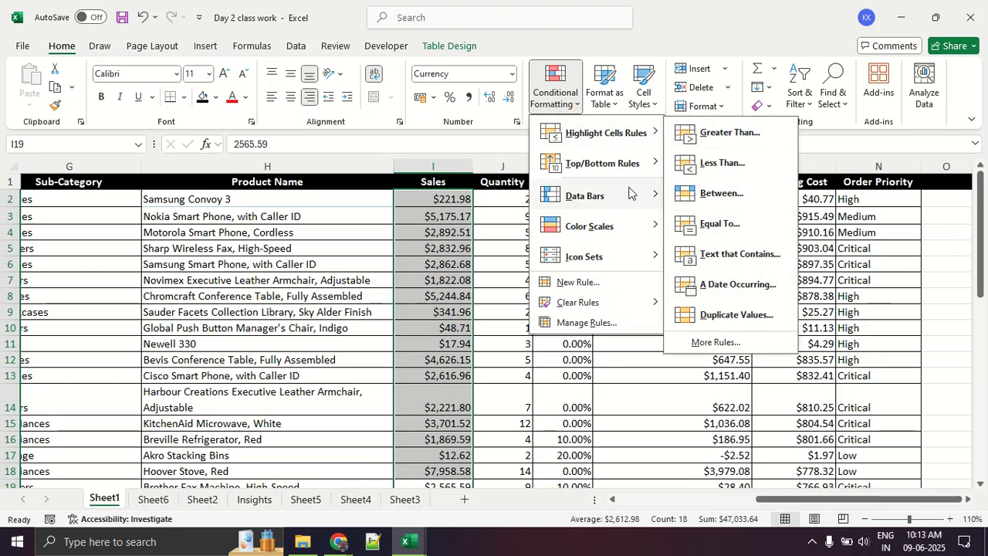
{"action": "mouse_move", "coordinate": [637, 166]}
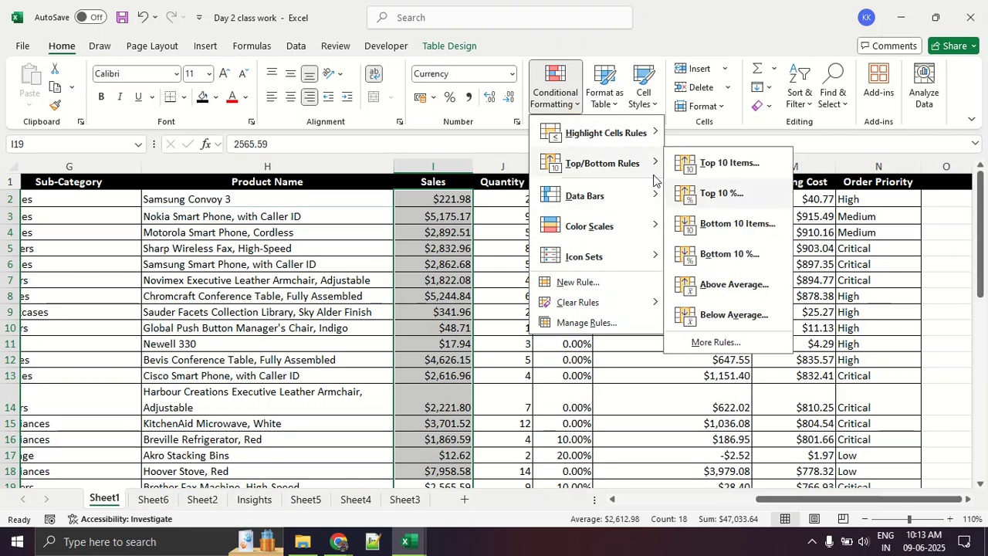
{"action": "left_click", "coordinate": [725, 285]}
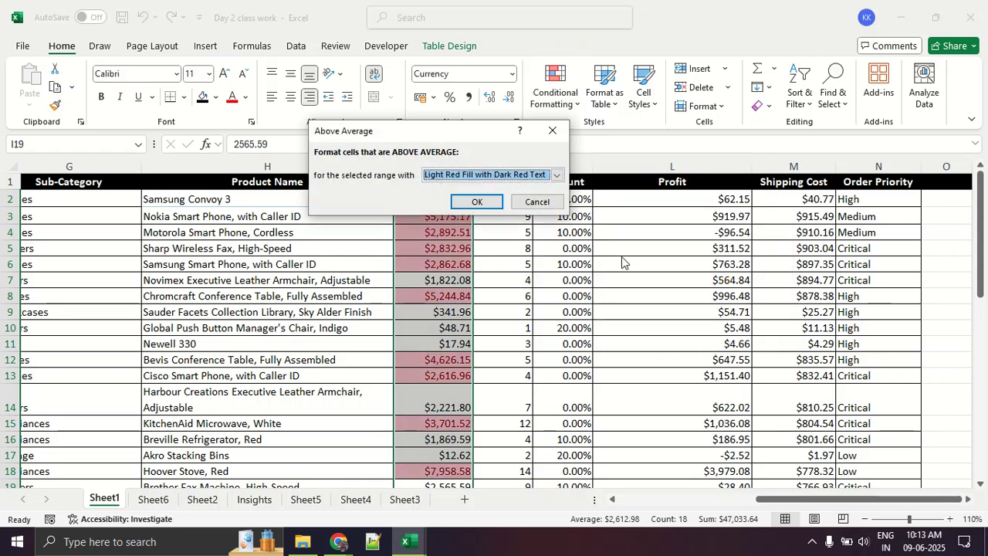
{"action": "left_click", "coordinate": [499, 173]}
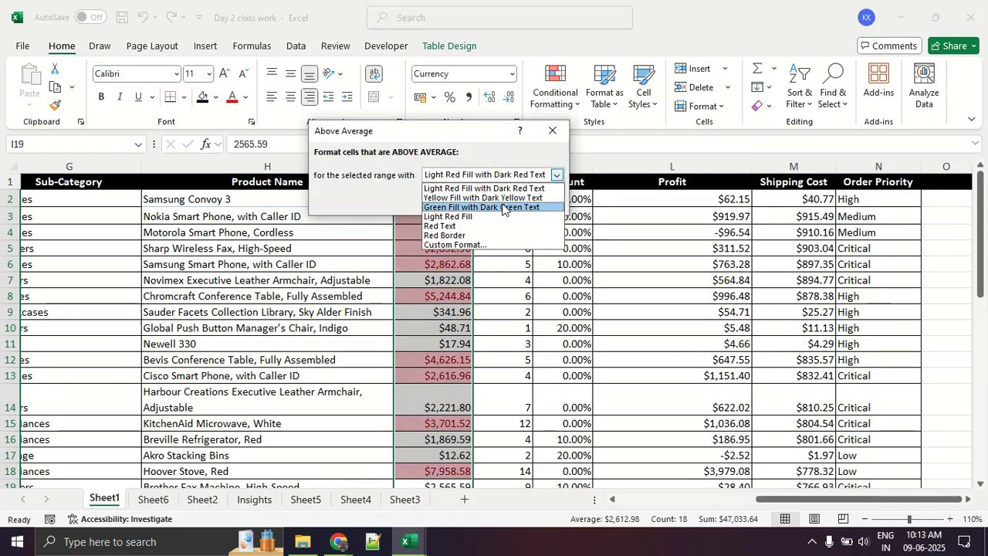
{"action": "left_click", "coordinate": [504, 207]}
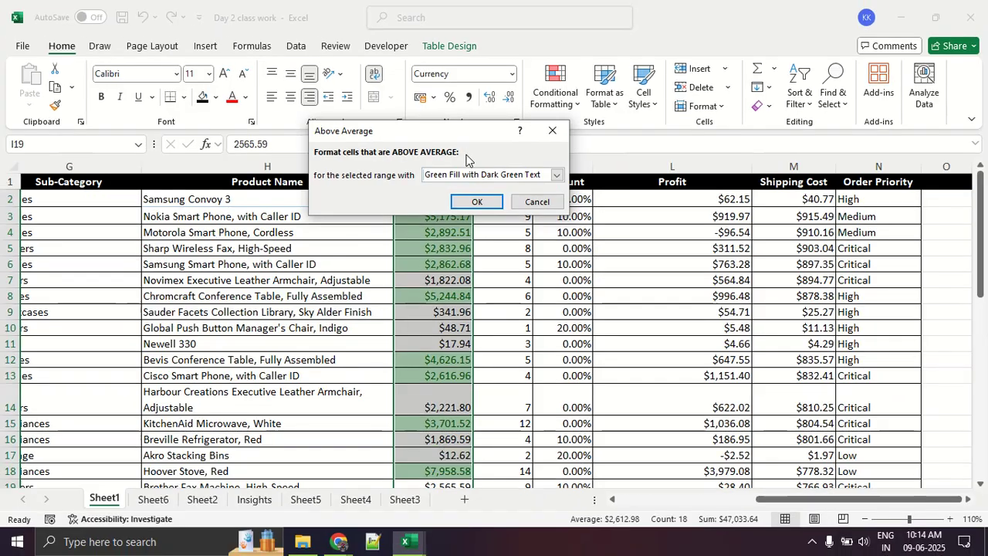
- Switch the Above Average rule to Custom Format, view its border and fill options, and apply it without setting any formatting
{"action": "left_click", "coordinate": [466, 191]}
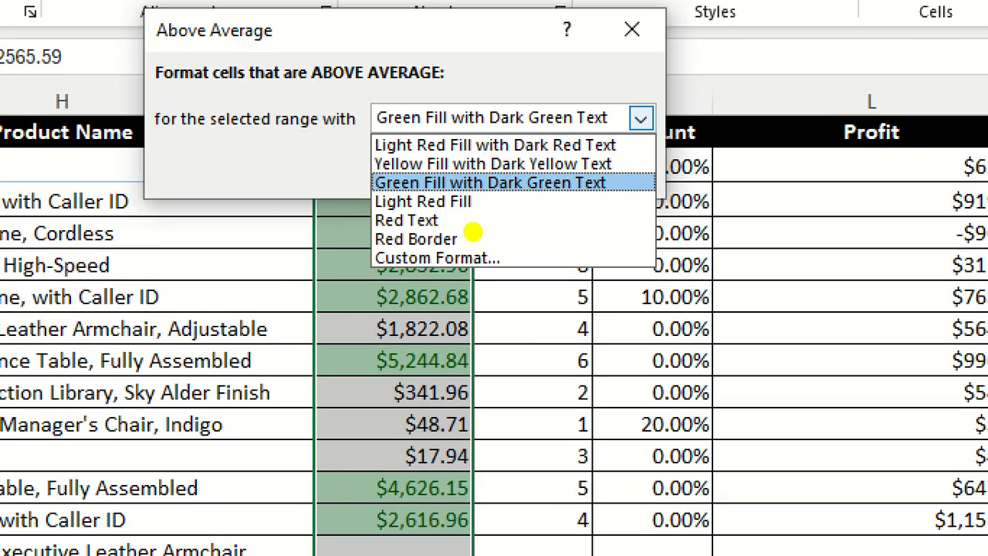
{"action": "left_click_drag", "start_coordinate": [439, 224], "coordinate": [498, 231]}
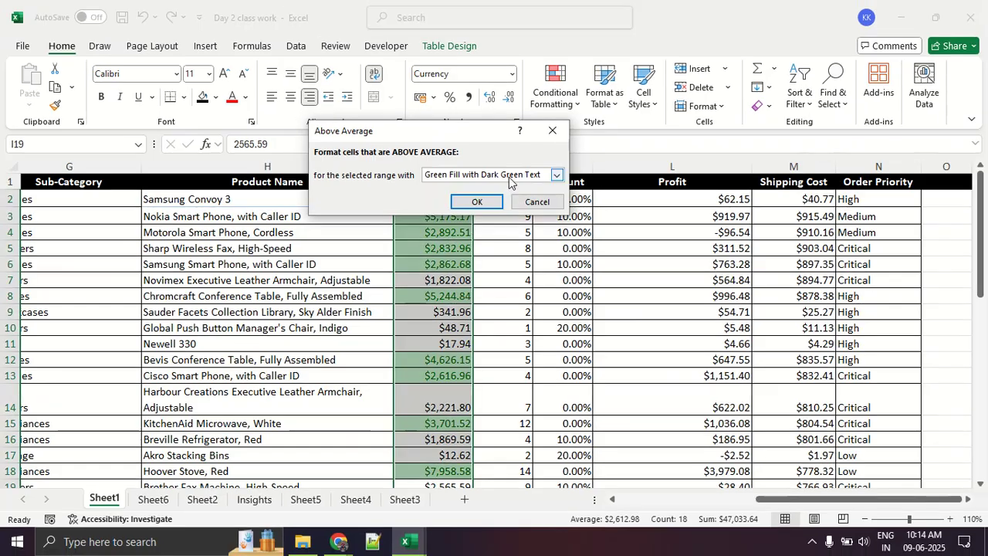
{"action": "left_click", "coordinate": [639, 118]}
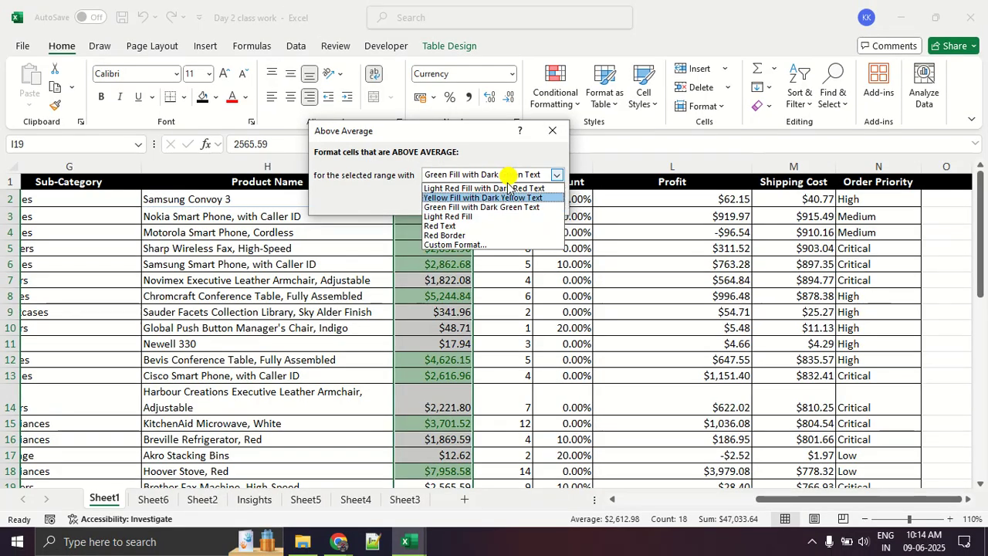
{"action": "left_click", "coordinate": [494, 245]}
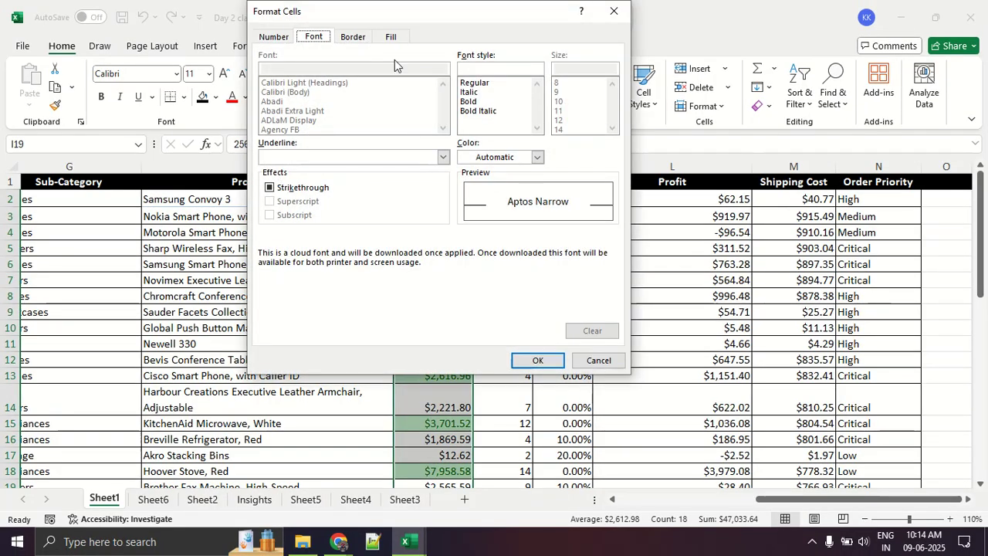
{"action": "left_click", "coordinate": [358, 38]}
{"action": "left_click", "coordinate": [389, 37]}
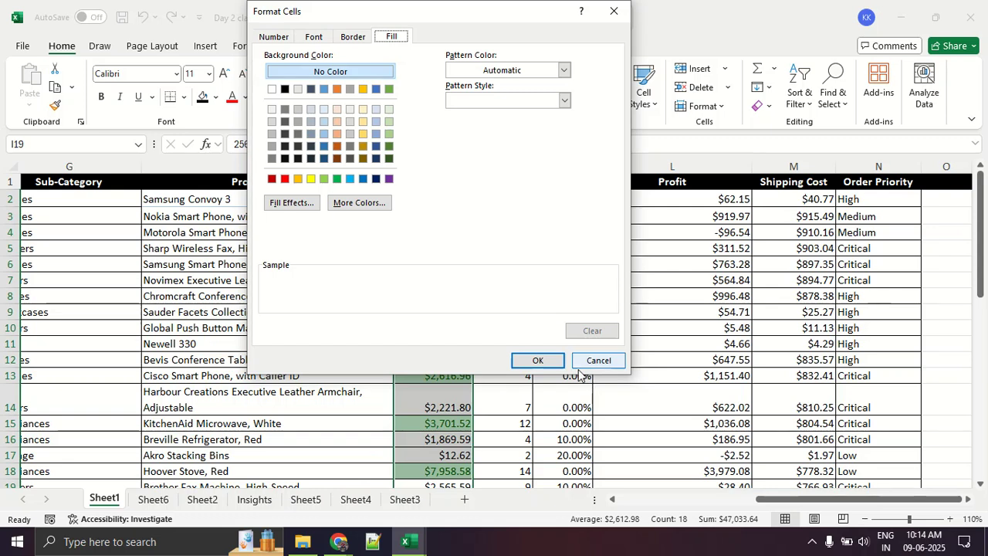
{"action": "left_click", "coordinate": [561, 361]}
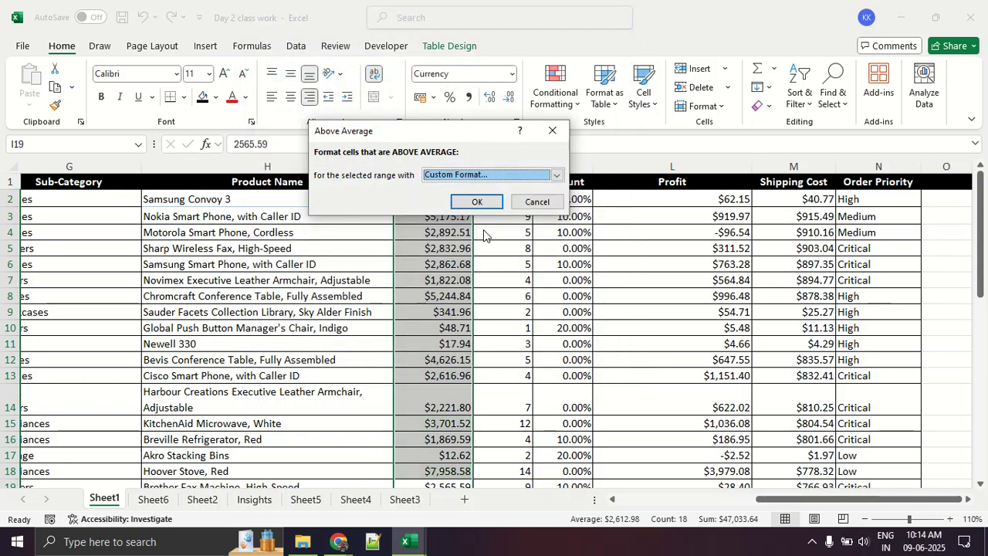
{"action": "left_click", "coordinate": [478, 202]}
{"action": "left_click", "coordinate": [444, 328]}
{"action": "scroll", "coordinate": [446, 330], "scroll_direction": "down", "scroll_amount": 5}
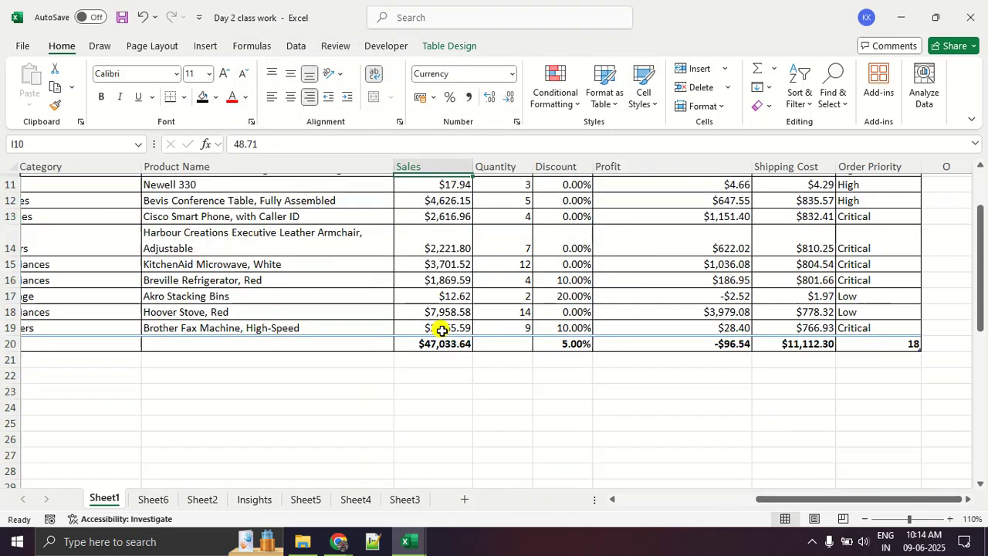
{"action": "scroll", "coordinate": [446, 330], "scroll_direction": "up", "scroll_amount": 5}
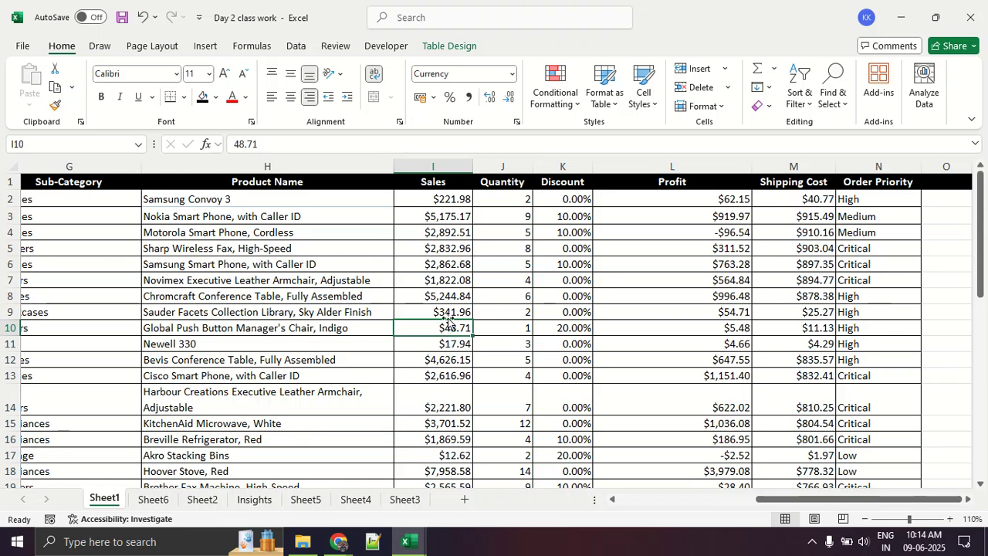
- Select the Sales values in I2:I19 again, leaving out the total
{"action": "left_click", "coordinate": [456, 201]}
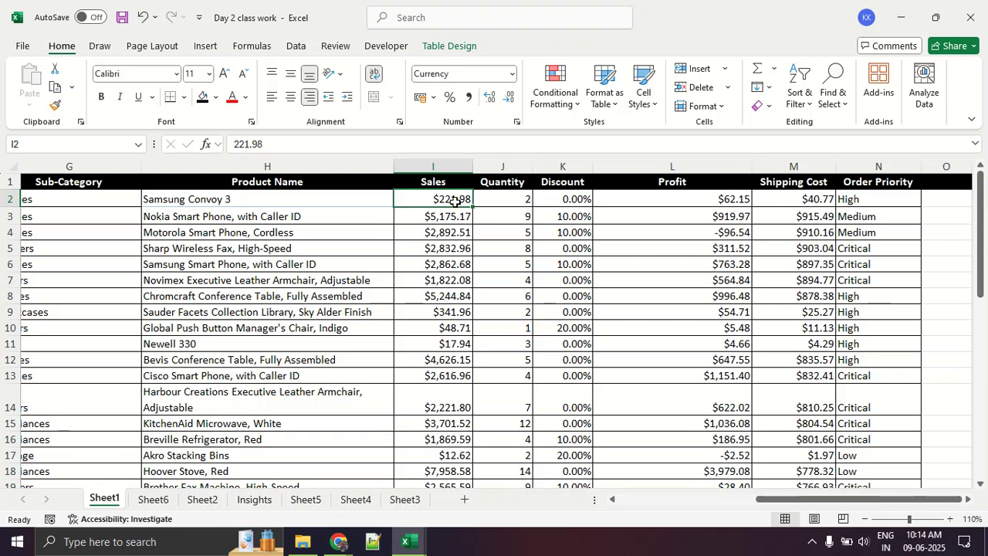
{"action": "left_click", "coordinate": [467, 214]}
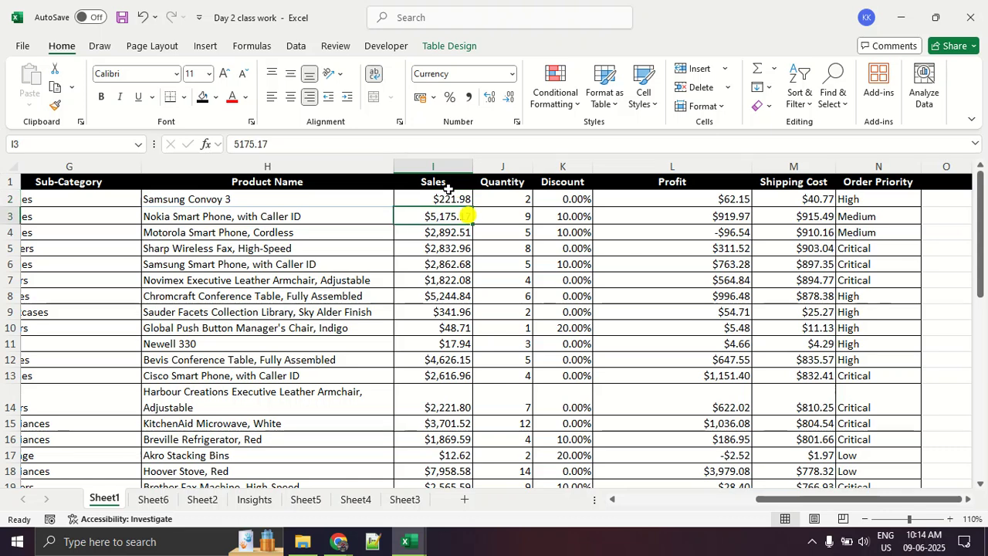
{"action": "left_click_drag", "start_coordinate": [448, 195], "coordinate": [453, 437]}
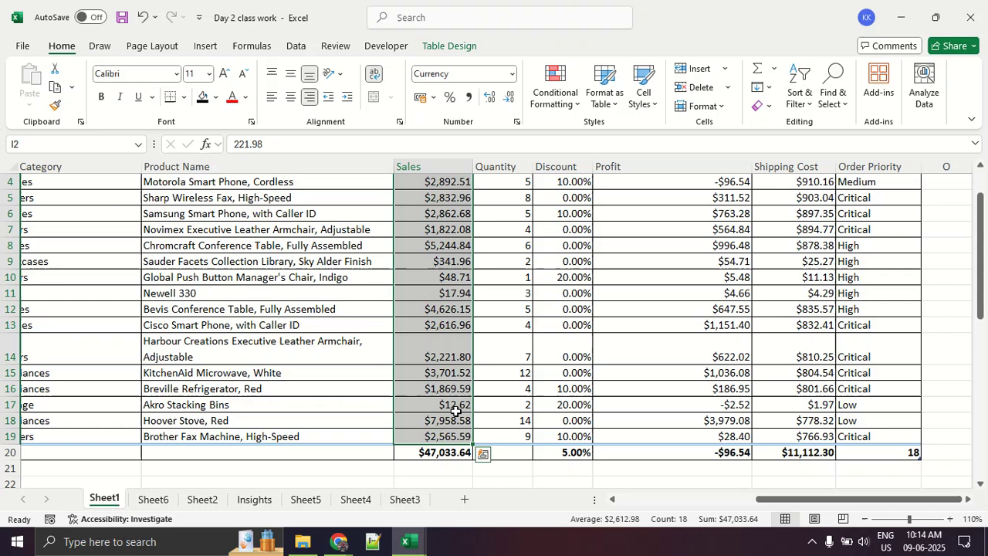
{"action": "left_click", "coordinate": [561, 97]}
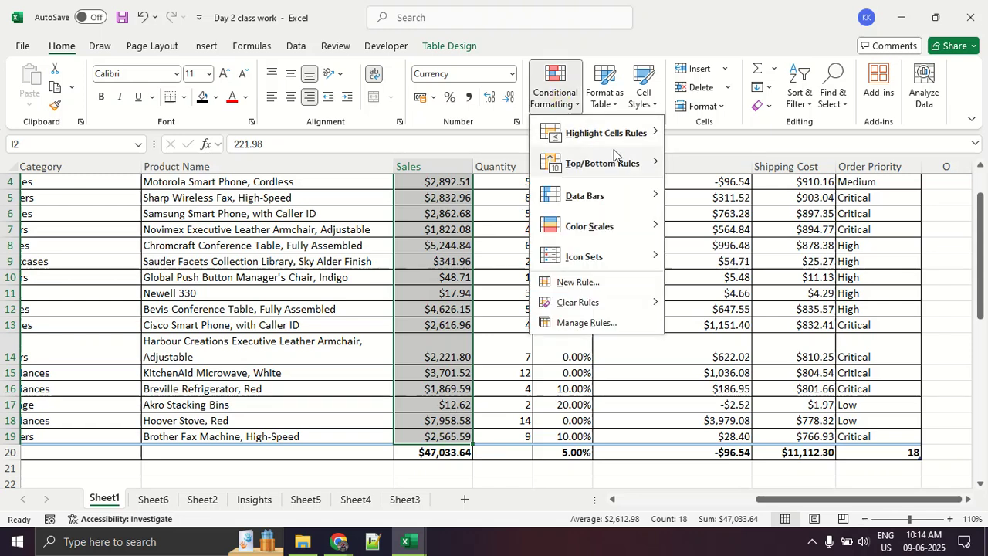
{"action": "mouse_move", "coordinate": [622, 166]}
{"action": "left_click", "coordinate": [726, 163]}
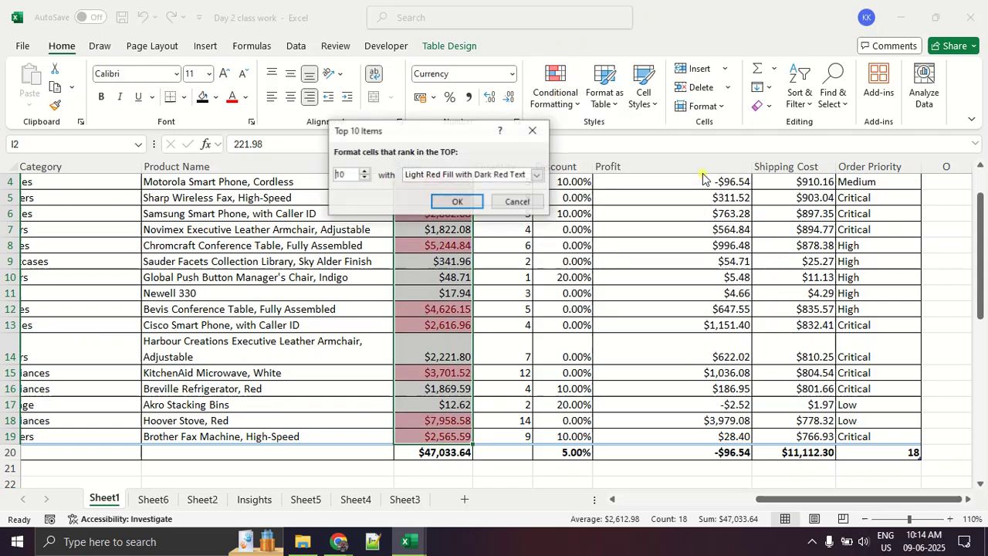
{"action": "left_click", "coordinate": [532, 131]}
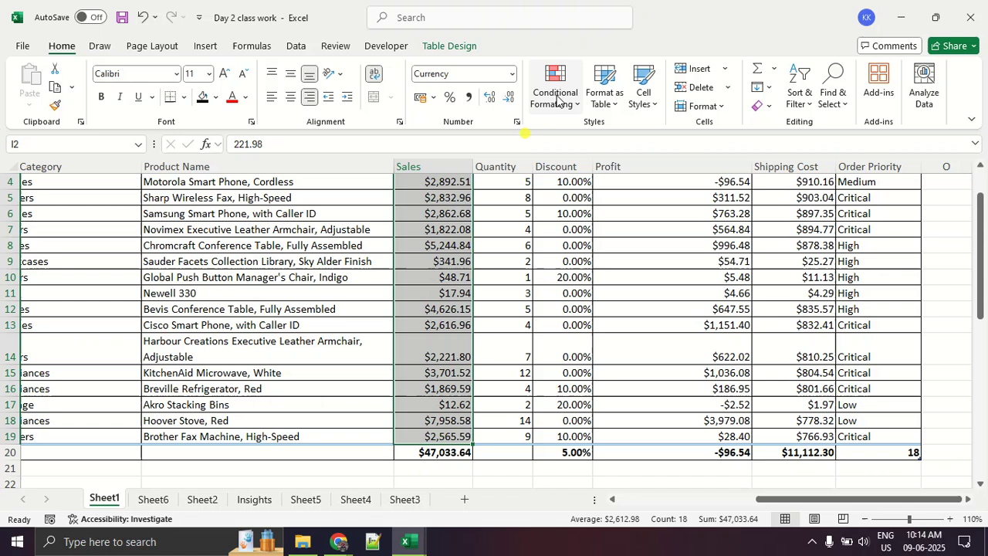
- Highlight the above-average values in the selected Sales range with Green Fill with Dark Green Text and review the column
{"action": "left_click", "coordinate": [555, 92]}
{"action": "mouse_move", "coordinate": [622, 170]}
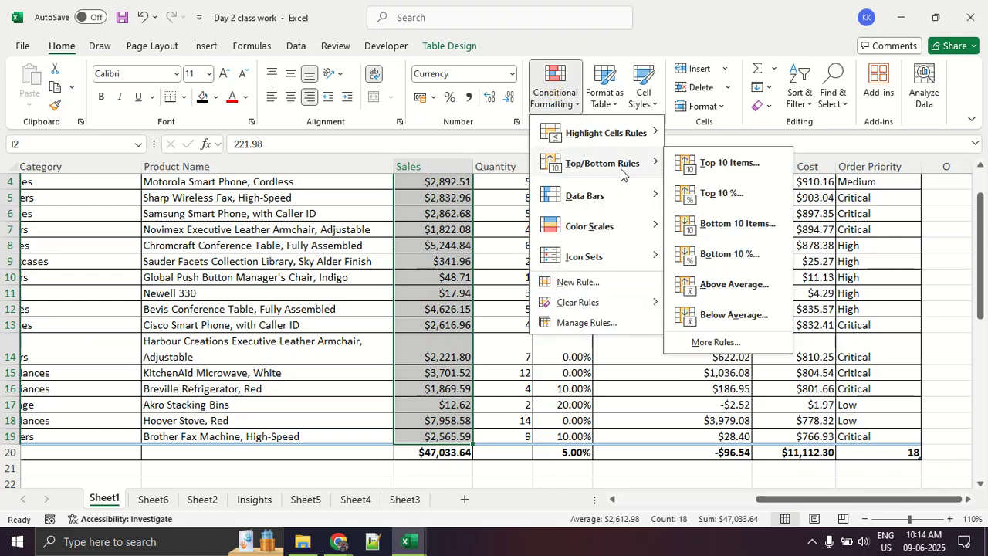
{"action": "left_click", "coordinate": [714, 284]}
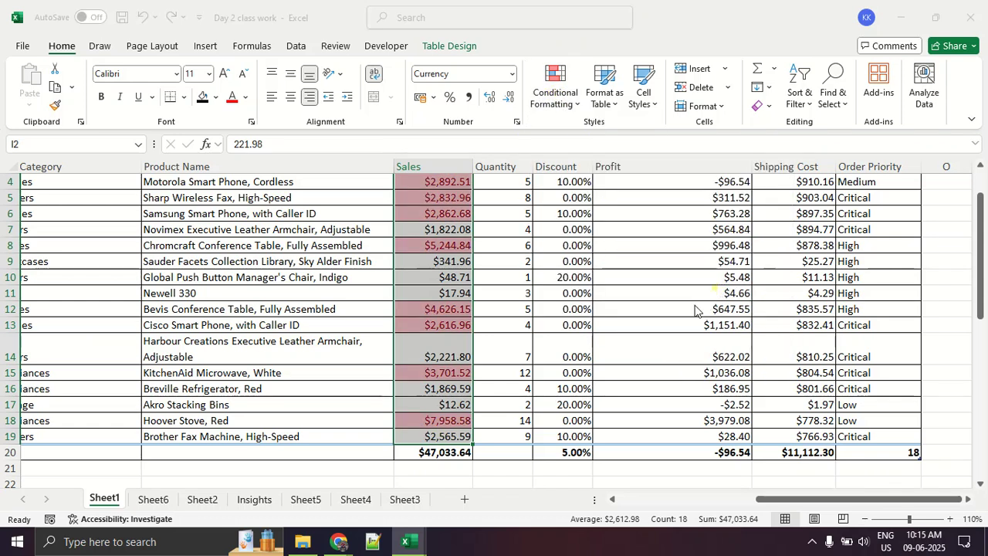
{"action": "left_click", "coordinate": [464, 175]}
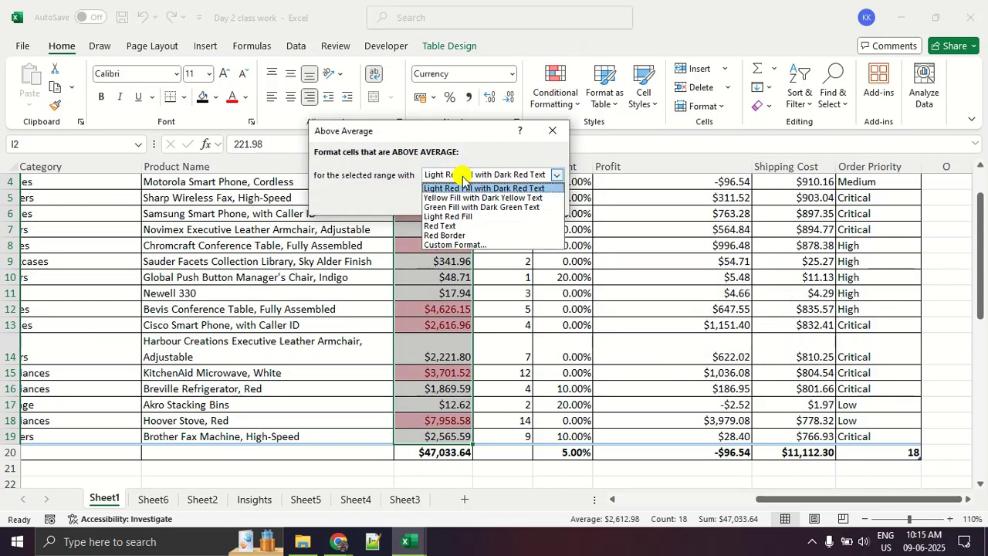
{"action": "left_click", "coordinate": [461, 207]}
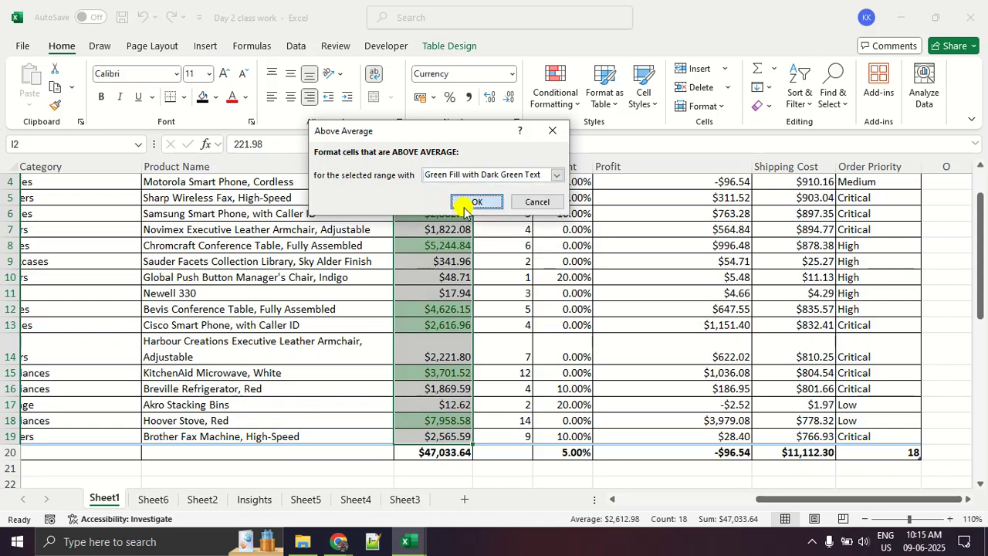
{"action": "left_click", "coordinate": [466, 202]}
{"action": "left_click", "coordinate": [423, 292]}
{"action": "scroll", "coordinate": [462, 336], "scroll_direction": "up", "scroll_amount": 1}
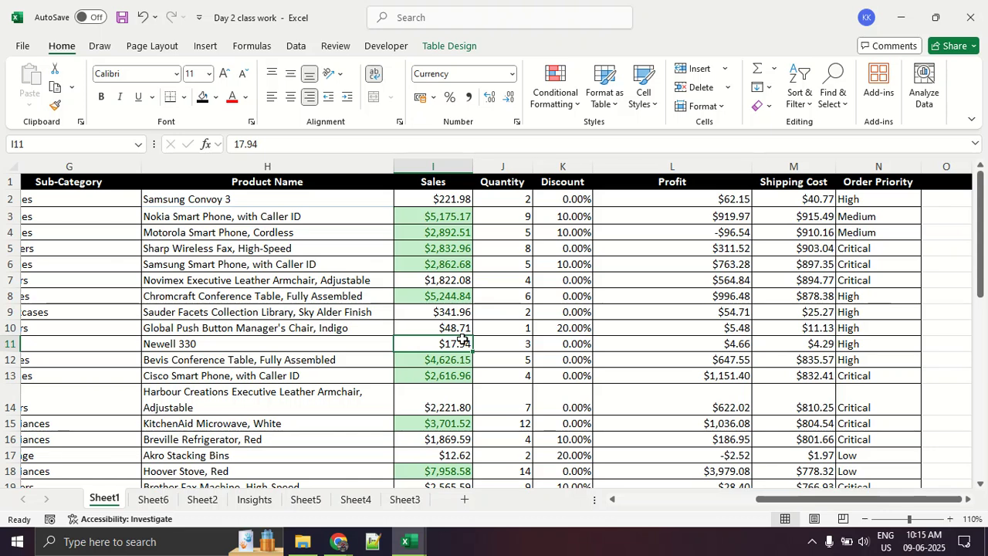
{"action": "scroll", "coordinate": [462, 339], "scroll_direction": "down", "scroll_amount": 2}
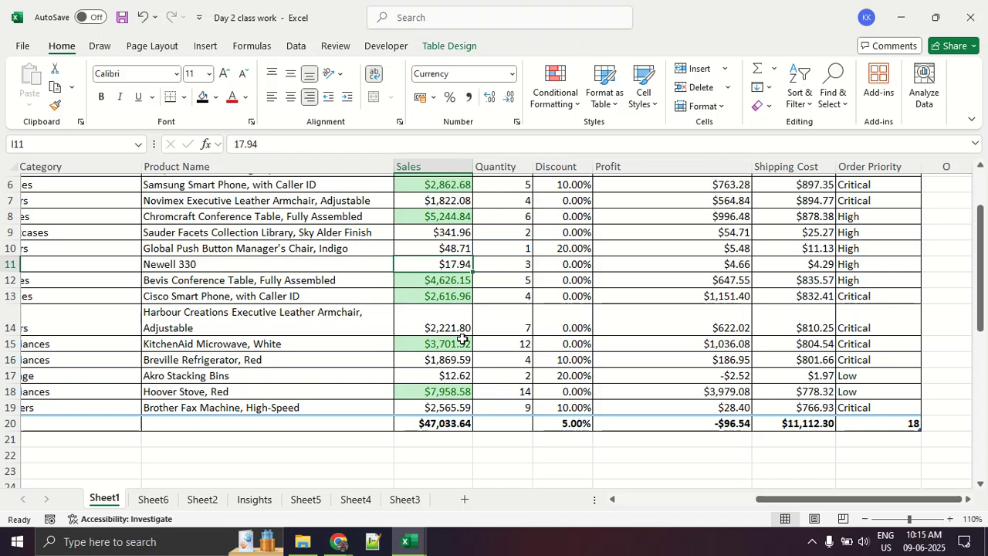
{"action": "scroll", "coordinate": [462, 340], "scroll_direction": "up", "scroll_amount": 2}
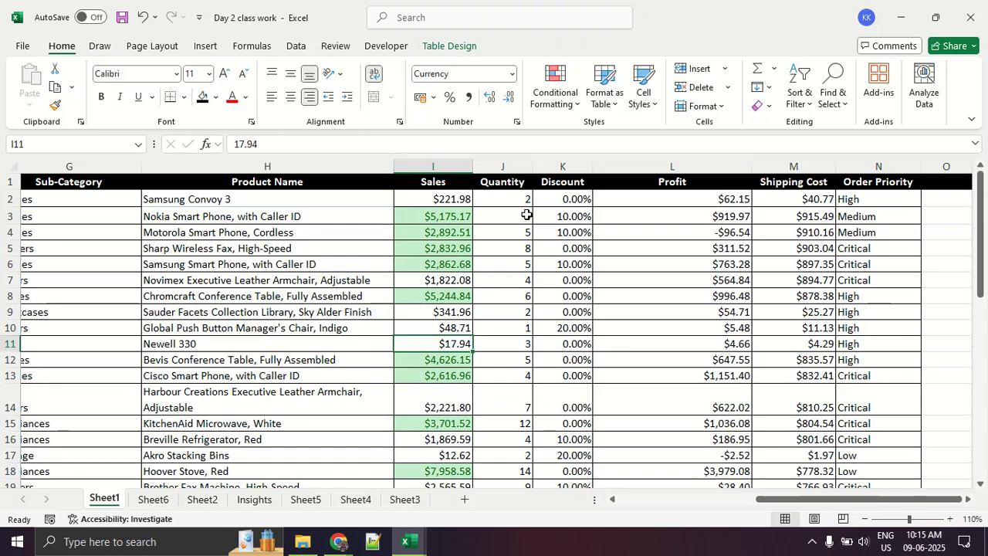
- Turn on the table's filter buttons and filter the Sales column by the light green cell color
{"action": "left_click", "coordinate": [465, 44]}
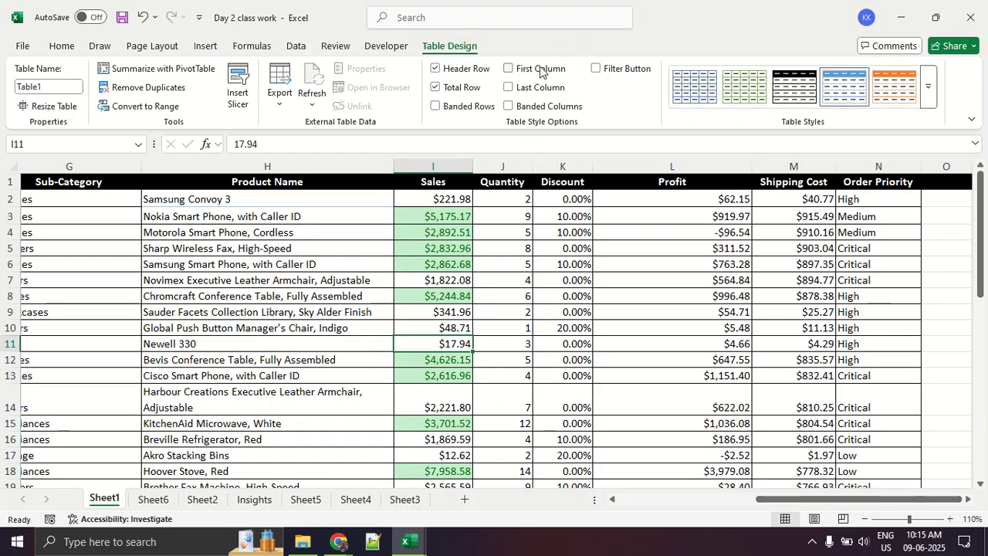
{"action": "left_click", "coordinate": [595, 69]}
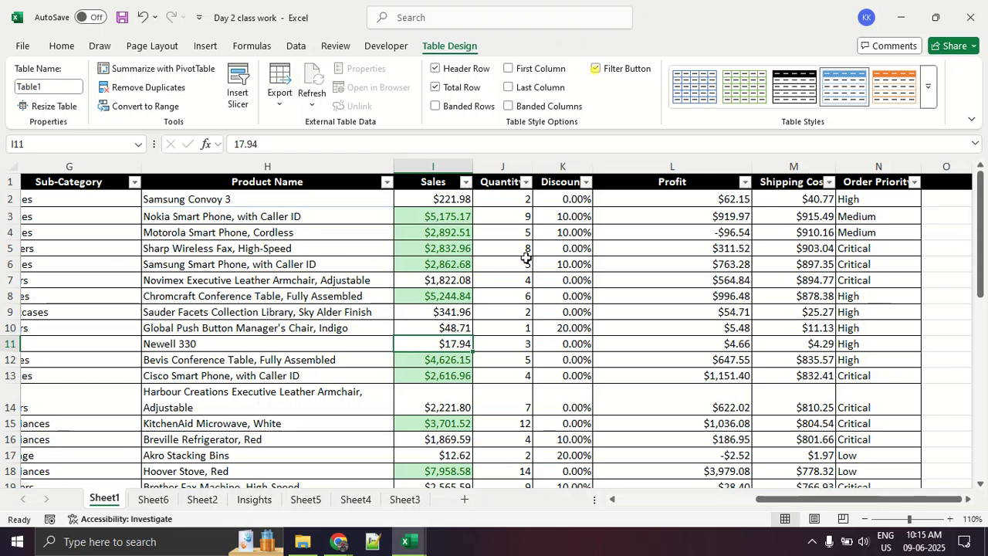
{"action": "left_click", "coordinate": [466, 183]}
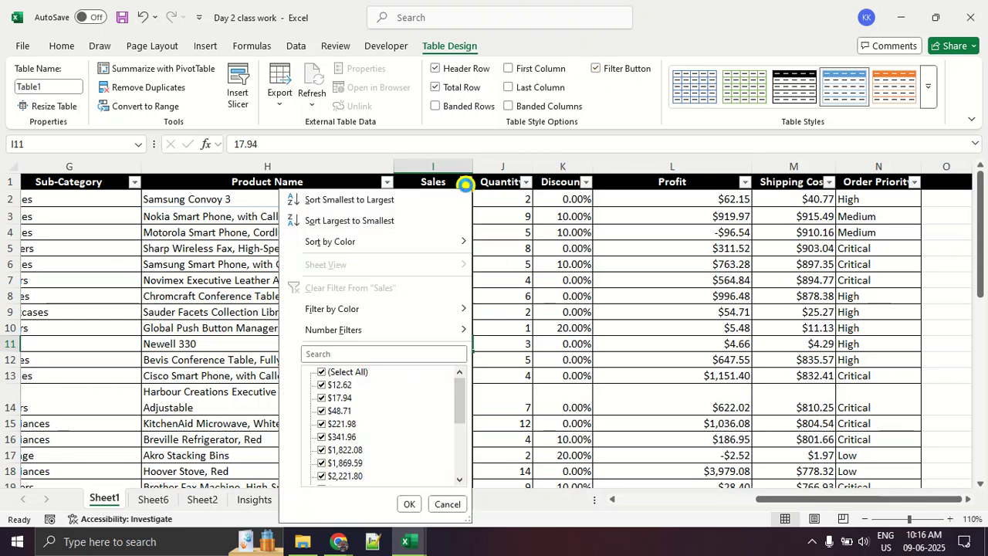
{"action": "mouse_move", "coordinate": [431, 308]}
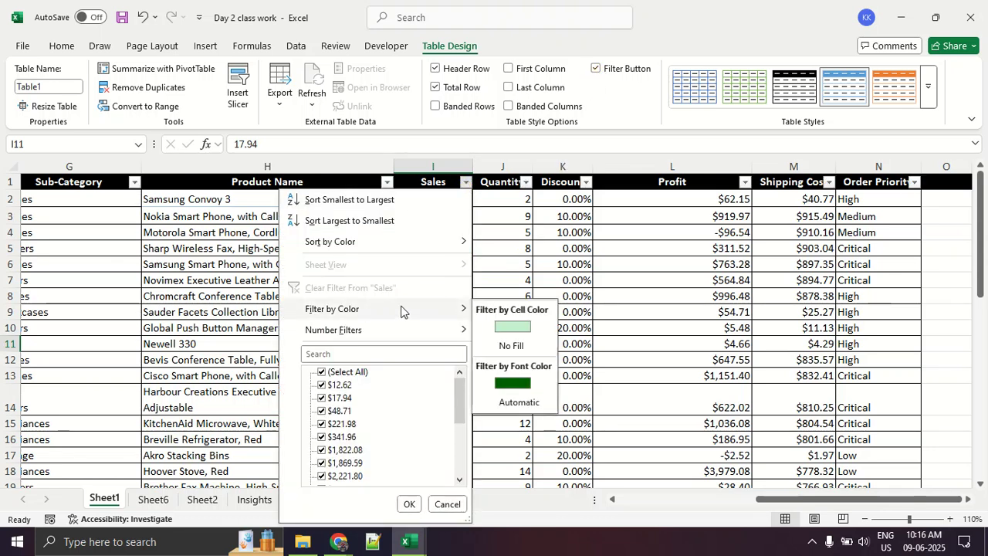
{"action": "left_click", "coordinate": [512, 323]}
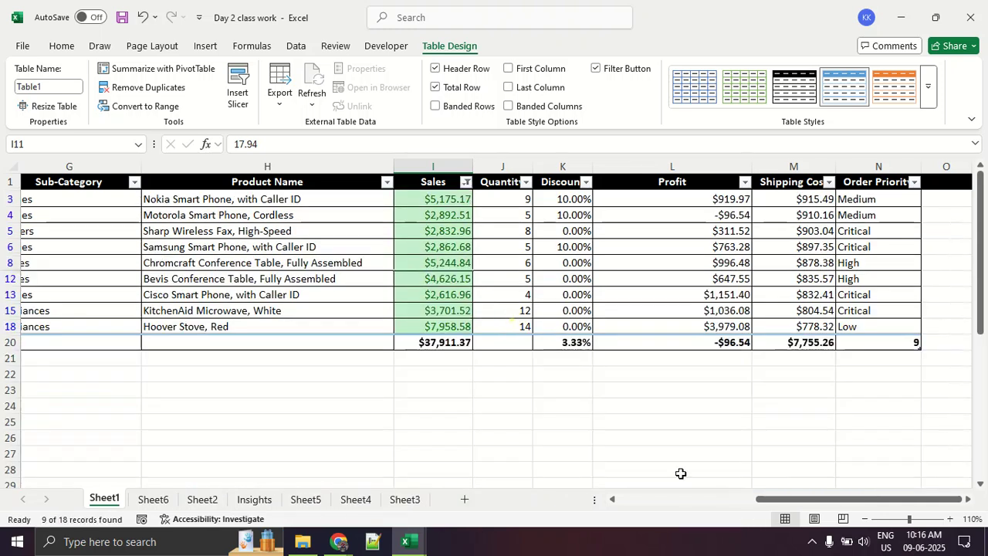
- Examine the Market, Country and Category values of the filtered orders
{"action": "left_click_drag", "start_coordinate": [775, 500], "coordinate": [569, 502]}
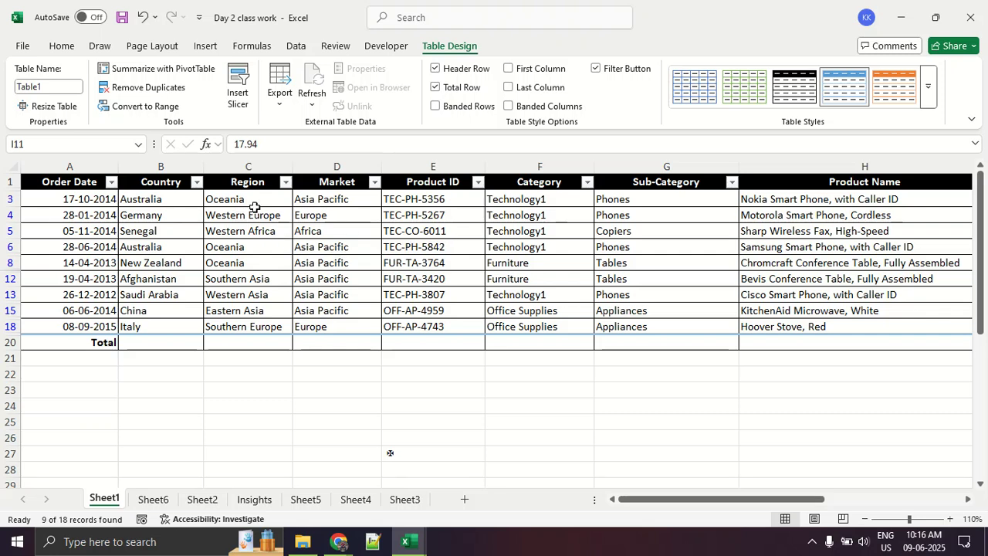
{"action": "left_click_drag", "start_coordinate": [347, 198], "coordinate": [347, 313]}
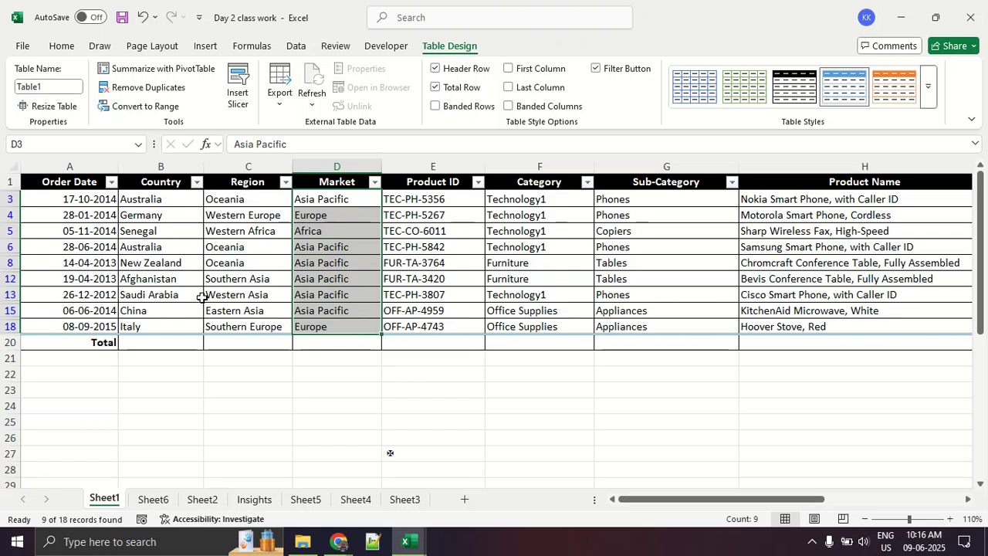
{"action": "left_click_drag", "start_coordinate": [174, 217], "coordinate": [174, 309]}
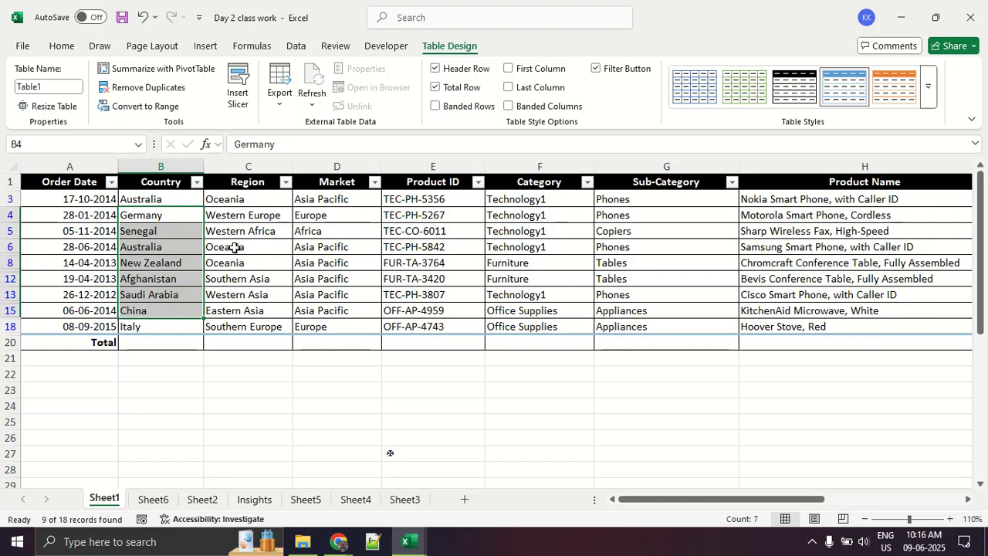
{"action": "left_click_drag", "start_coordinate": [332, 217], "coordinate": [334, 310]}
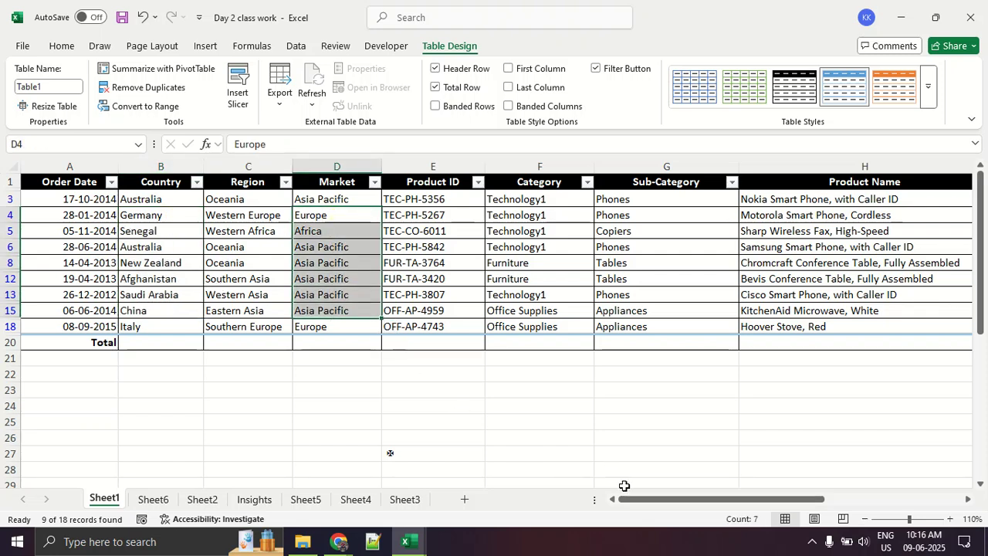
{"action": "left_click_drag", "start_coordinate": [636, 499], "coordinate": [658, 503]}
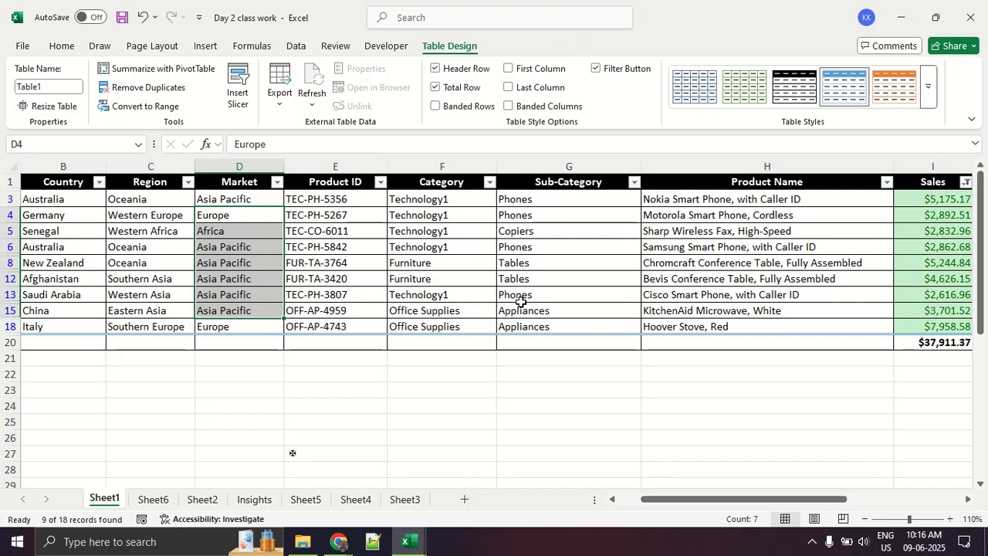
{"action": "left_click_drag", "start_coordinate": [457, 195], "coordinate": [465, 324]}
- Clear the color filter from the Sales column
{"action": "left_click_drag", "start_coordinate": [672, 499], "coordinate": [799, 514]}
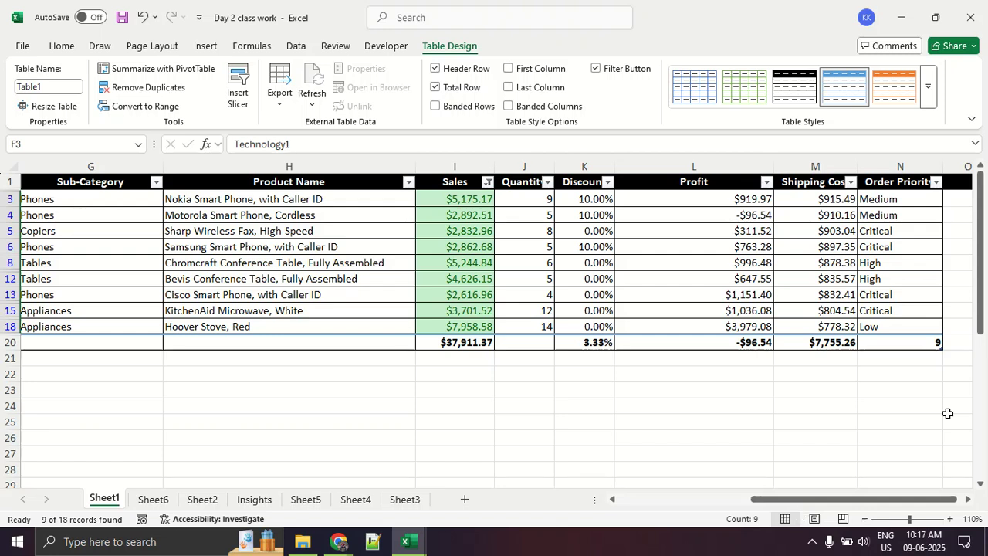
{"action": "left_click", "coordinate": [488, 181]}
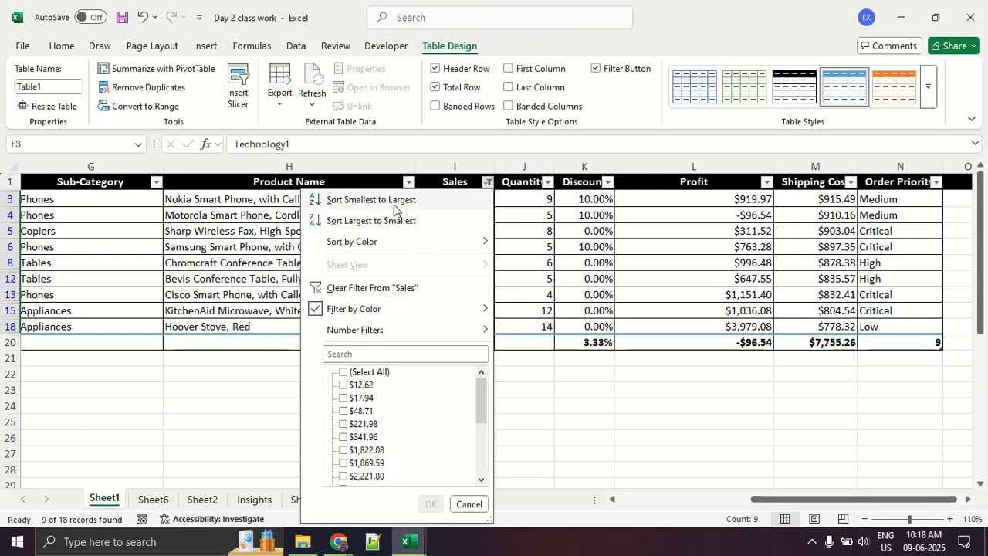
{"action": "left_click", "coordinate": [384, 287]}
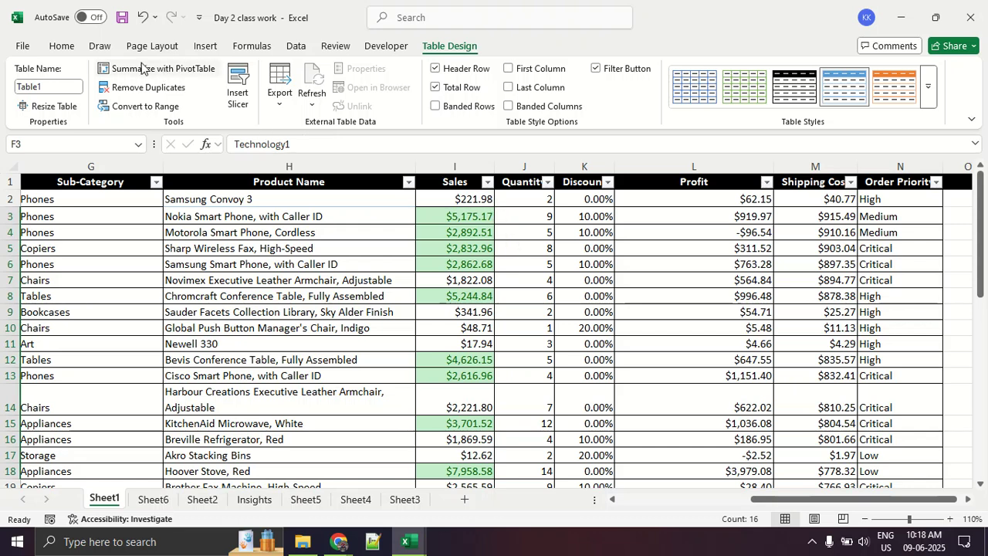
- Turn off the total row of the order table
{"action": "left_click", "coordinate": [168, 48]}
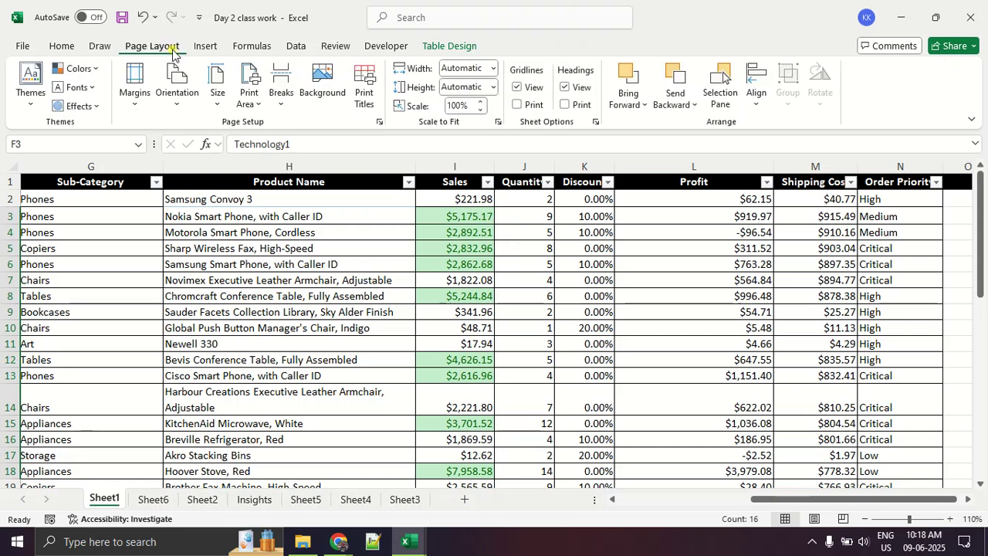
{"action": "left_click", "coordinate": [61, 48]}
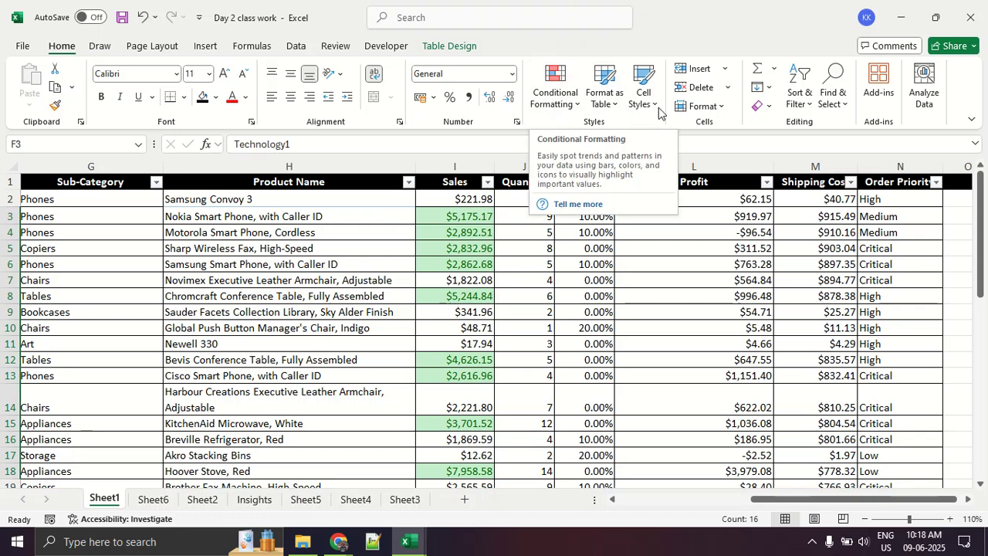
{"action": "left_click", "coordinate": [719, 201]}
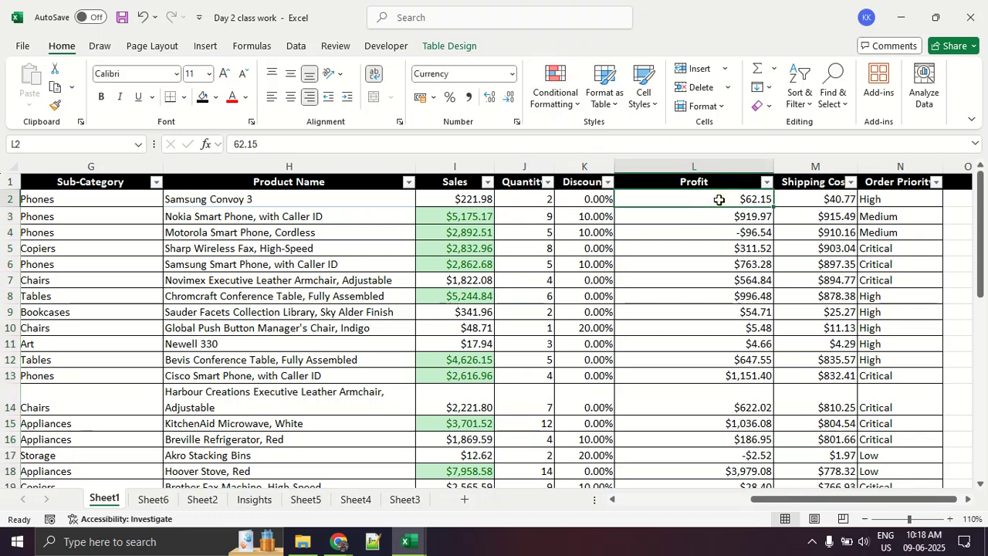
{"action": "left_click", "coordinate": [726, 268]}
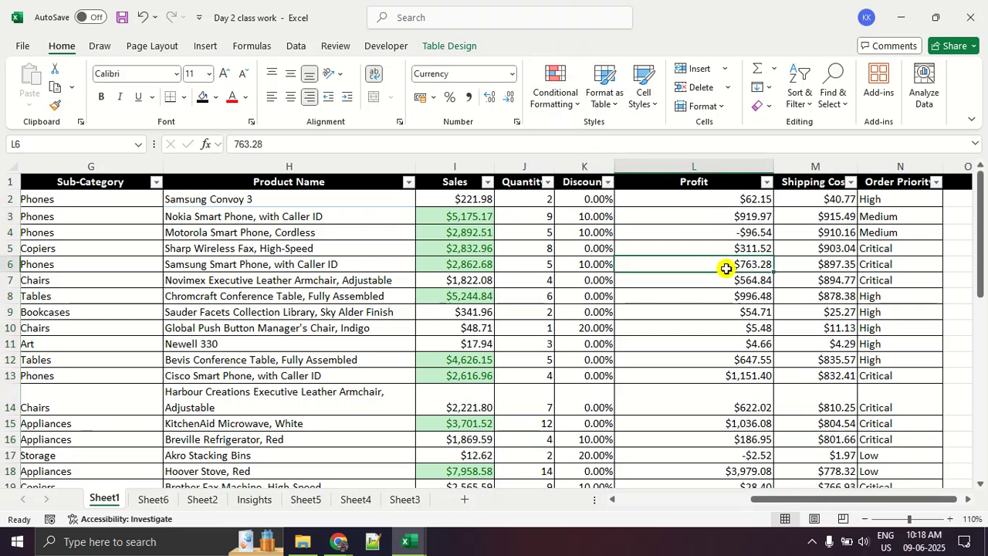
{"action": "left_click", "coordinate": [435, 45]}
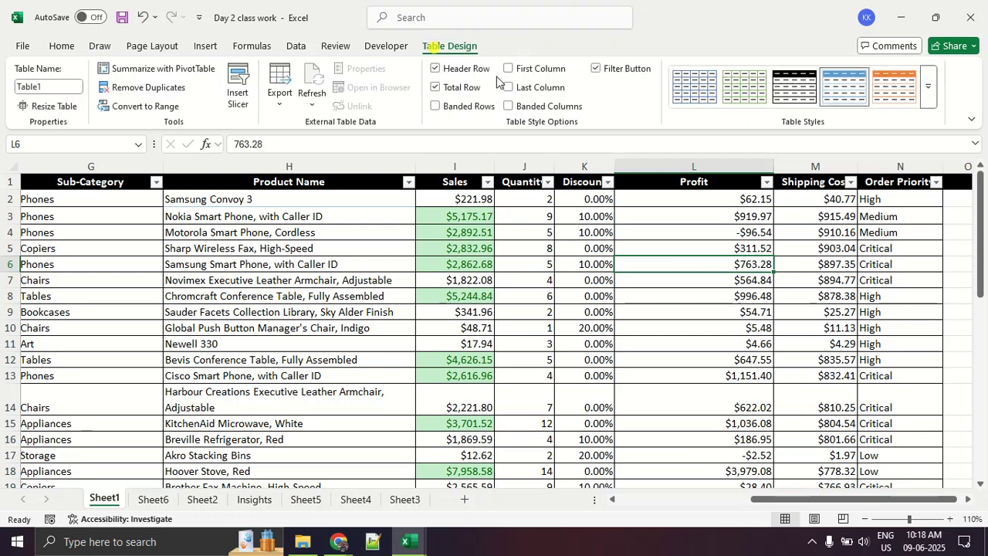
{"action": "left_click", "coordinate": [437, 87]}
- Highlight the top 10% of the Profit values in L2:L19 with Light Red Fill with Dark Red Text
{"action": "left_click", "coordinate": [654, 201]}
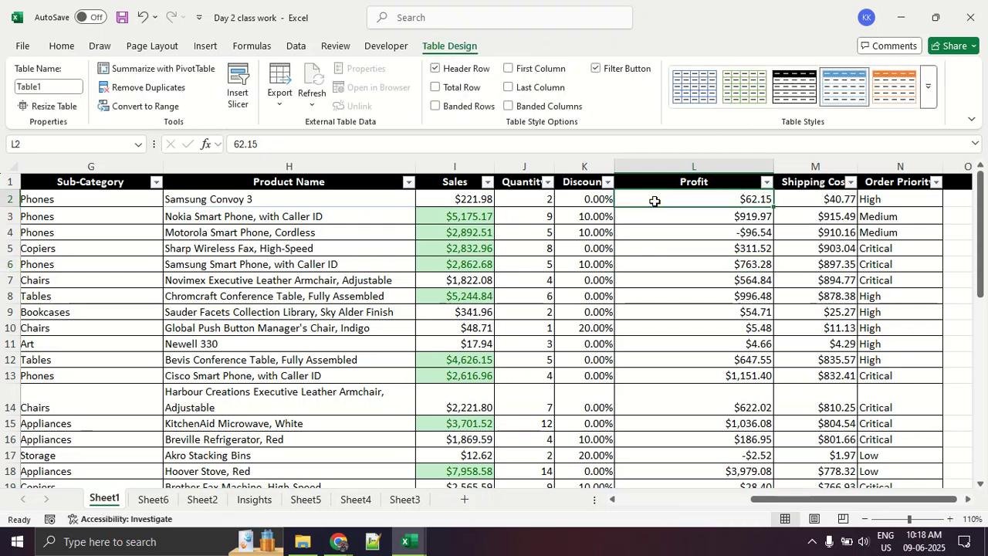
{"action": "key", "text": "ctrl+shift+Down"}
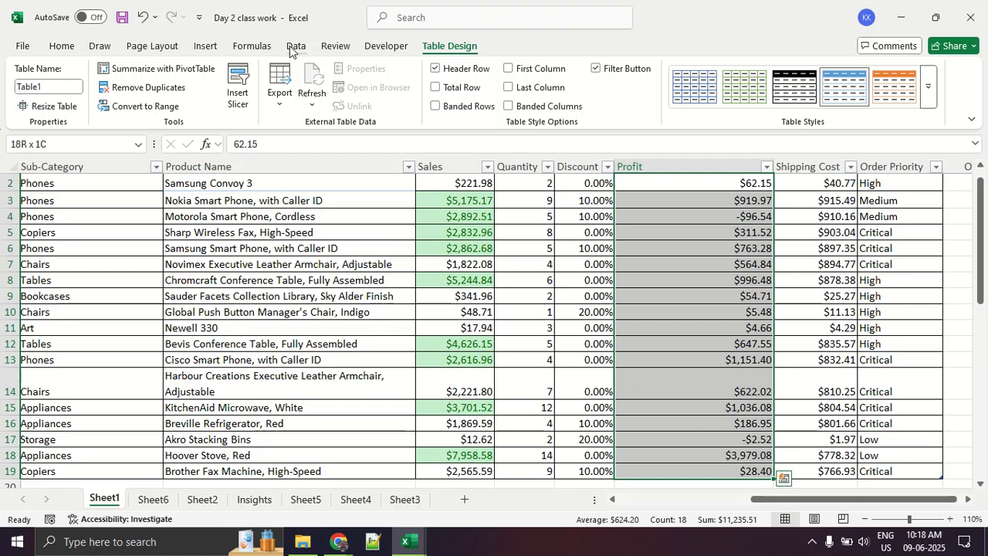
{"action": "left_click", "coordinate": [260, 46]}
{"action": "left_click", "coordinate": [65, 46]}
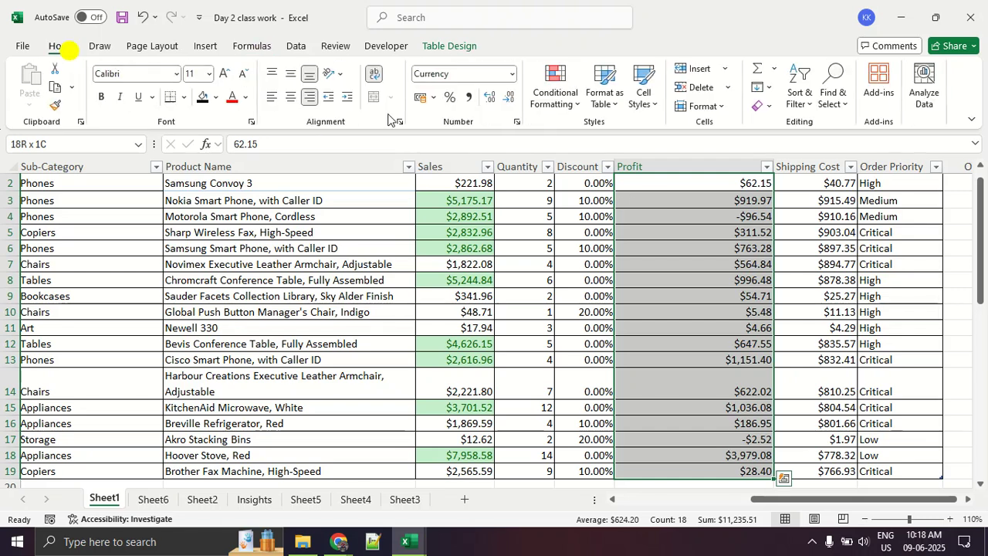
{"action": "left_click", "coordinate": [556, 104]}
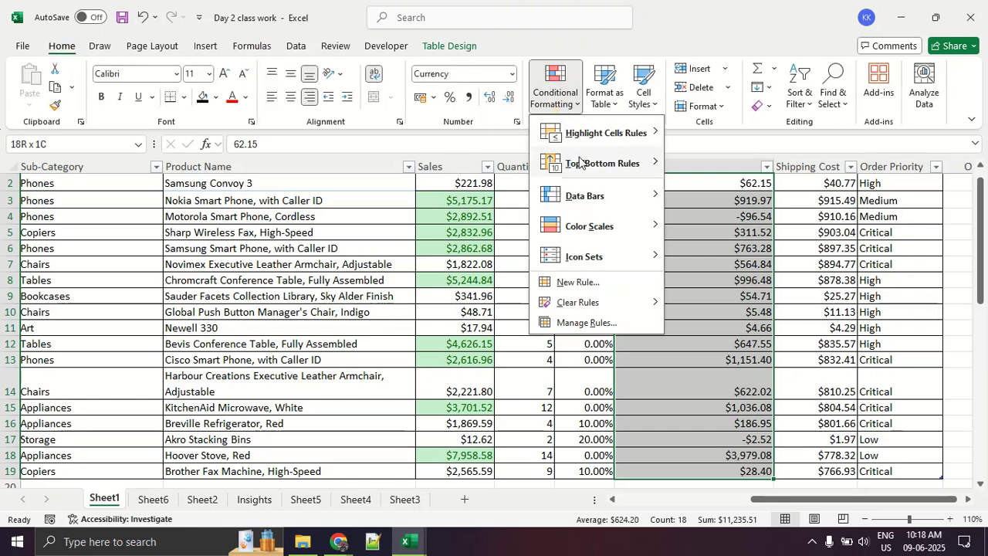
{"action": "mouse_move", "coordinate": [579, 163]}
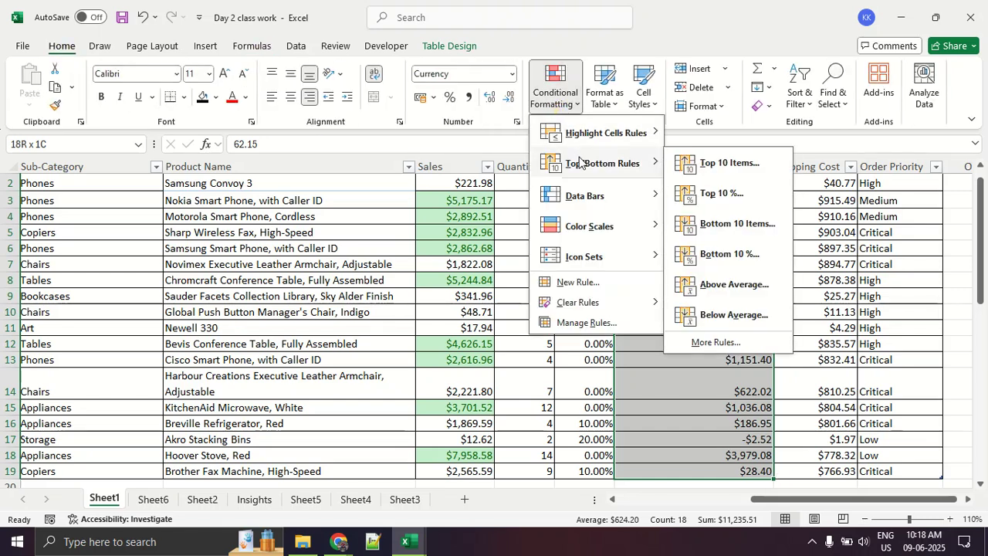
{"action": "left_click", "coordinate": [711, 194]}
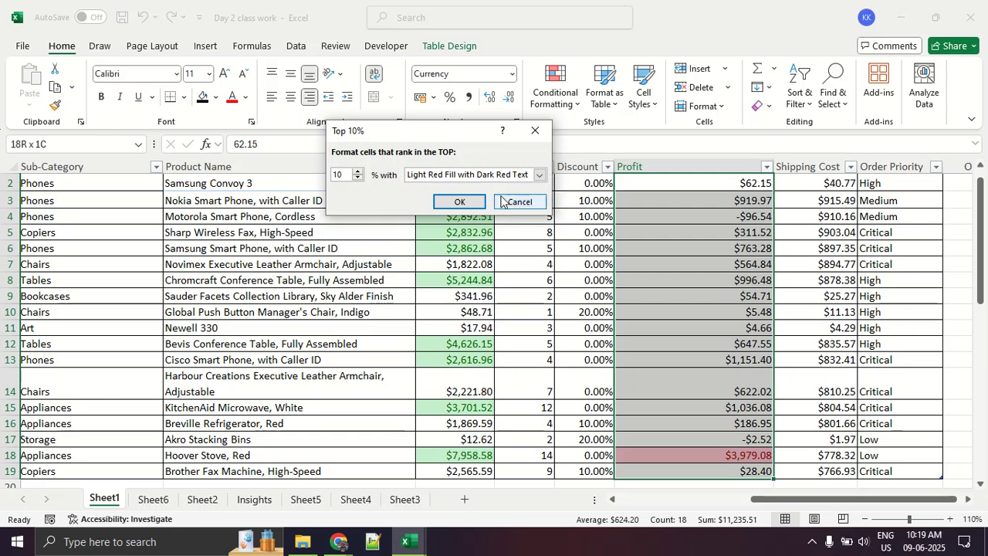
{"action": "left_click", "coordinate": [463, 203]}
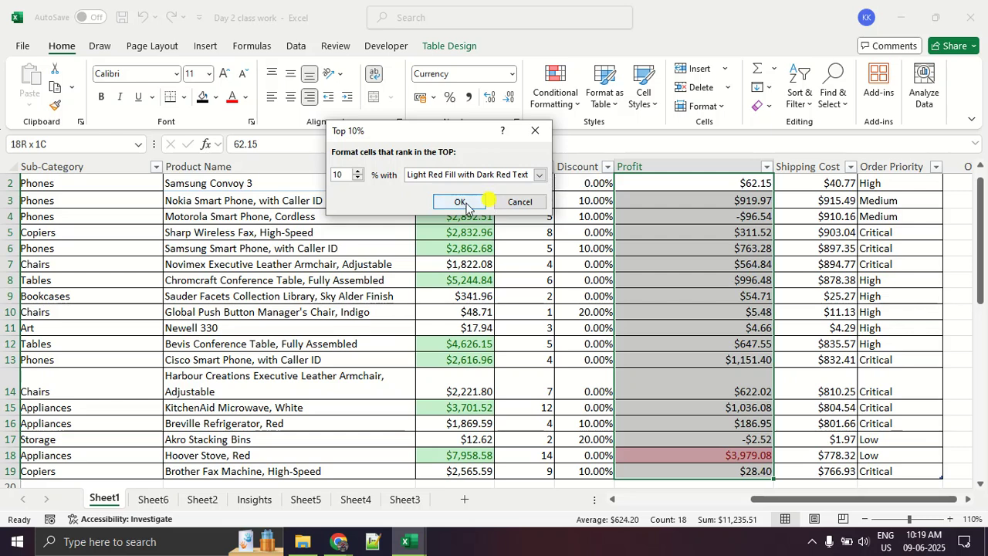
{"action": "left_click", "coordinate": [687, 309]}
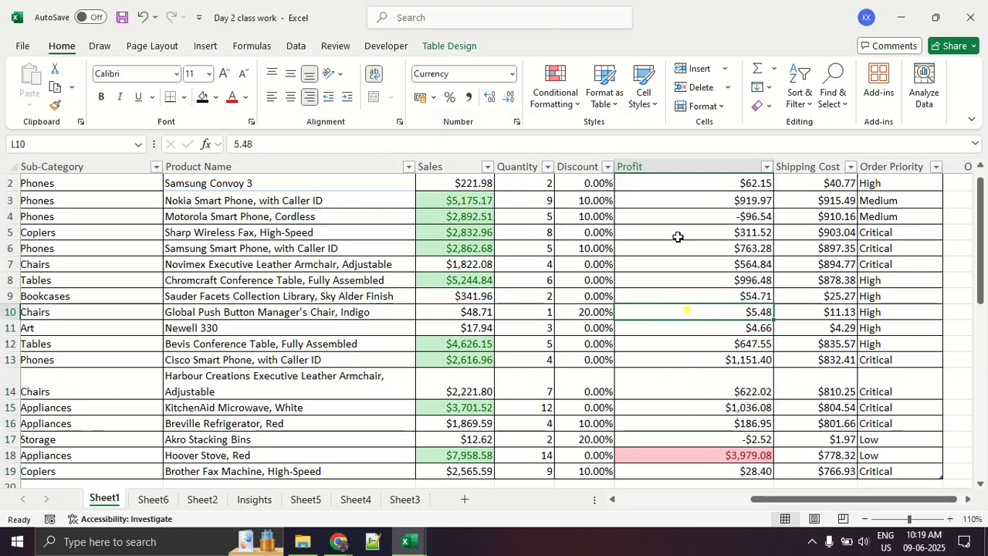
{"action": "scroll", "coordinate": [682, 201], "scroll_direction": "up", "scroll_amount": 1}
{"action": "left_click", "coordinate": [683, 197]}
{"action": "key", "text": "ctrl+shift+Down"}
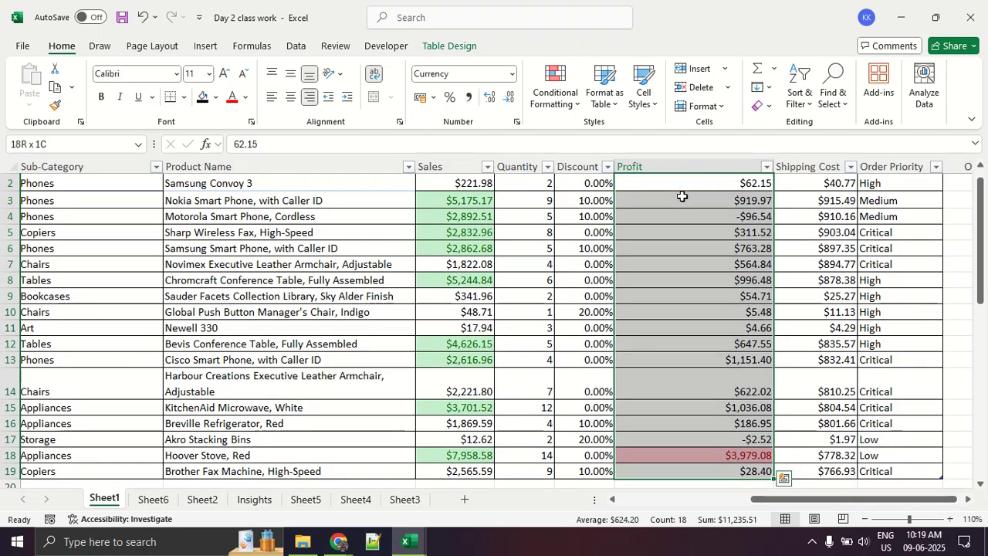
{"action": "scroll", "coordinate": [664, 224], "scroll_direction": "up", "scroll_amount": 1}
{"action": "left_click", "coordinate": [656, 261]}
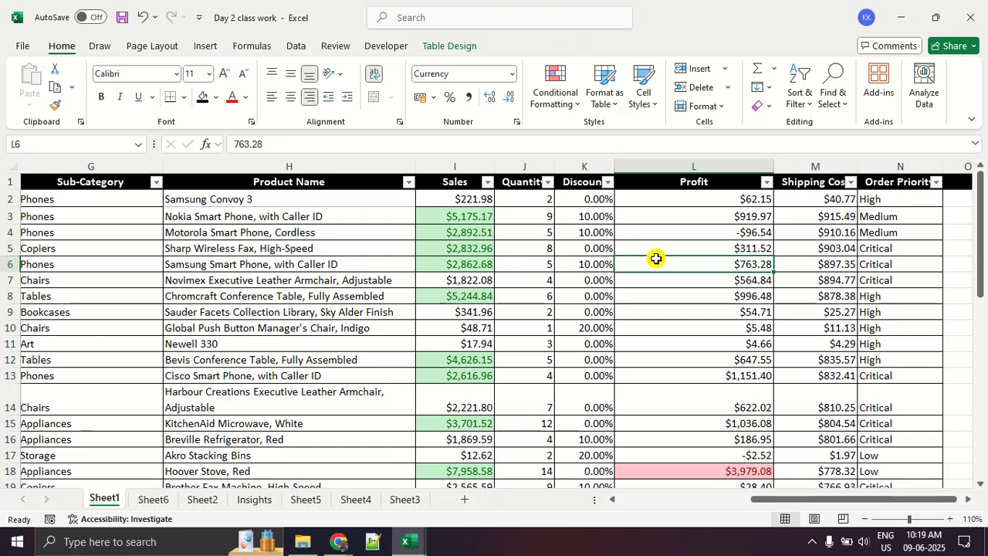
- Start a Greater Than highlighting rule for the Quantity values in J2:J19 with 10 as the threshold
{"action": "left_click", "coordinate": [522, 195]}
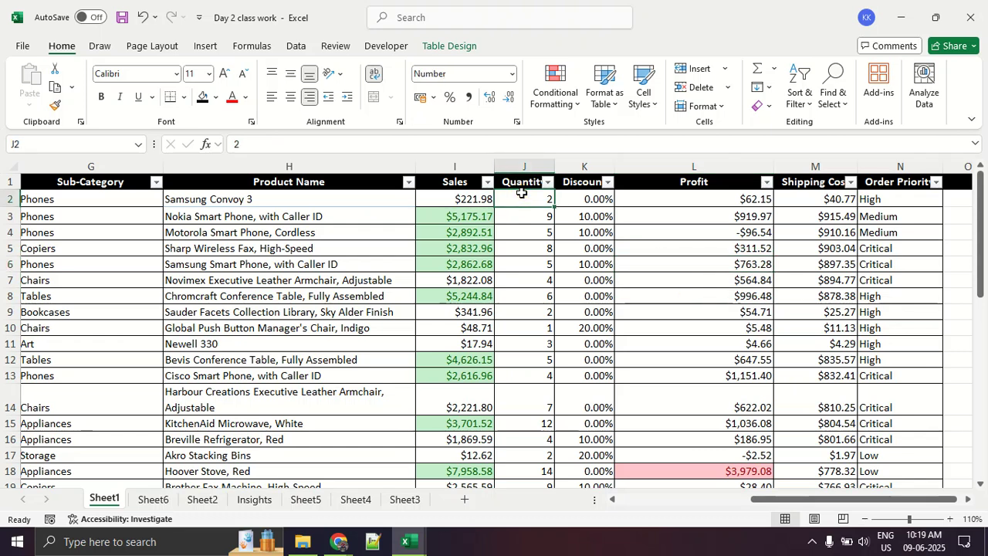
{"action": "key", "text": "ctrl+shift+Down"}
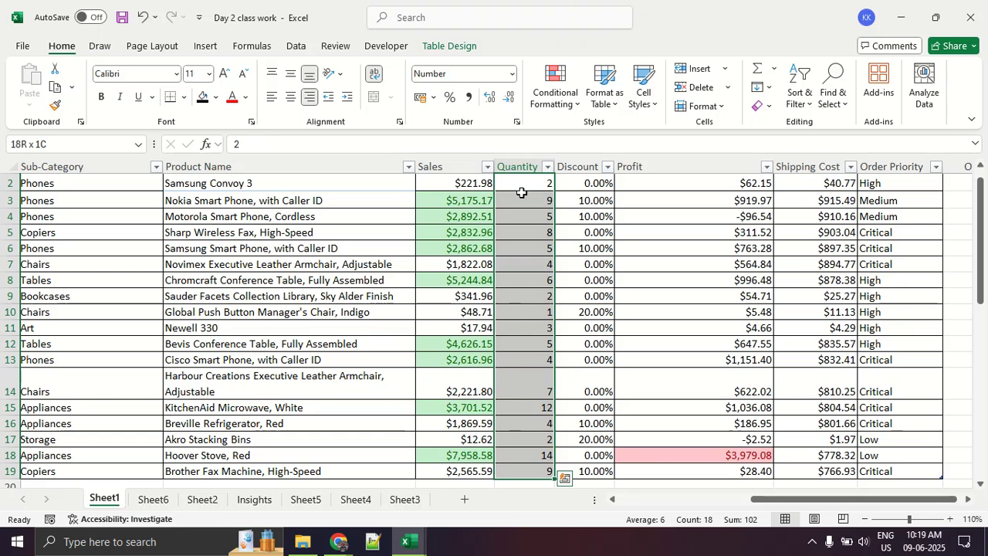
{"action": "scroll", "coordinate": [516, 224], "scroll_direction": "up", "scroll_amount": 1}
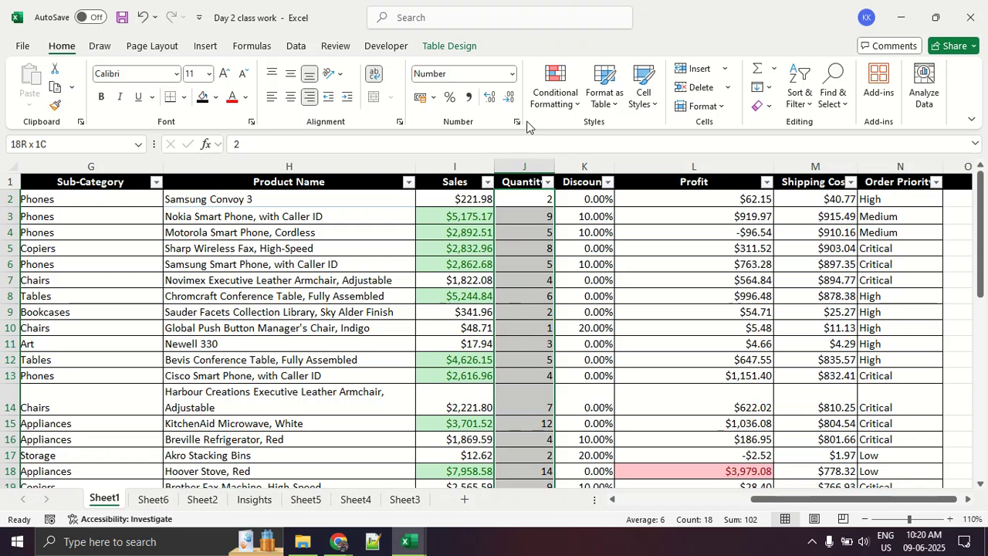
{"action": "left_click", "coordinate": [552, 96]}
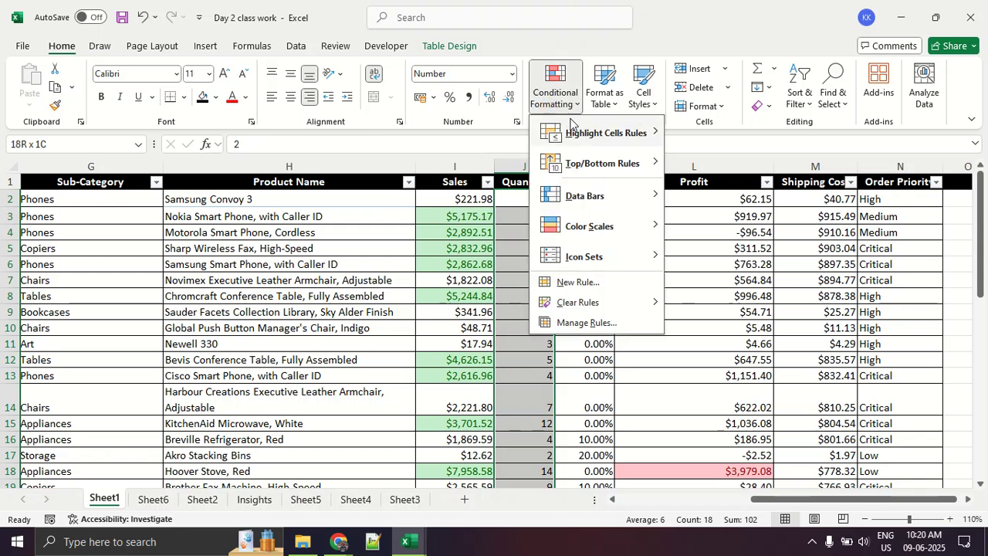
{"action": "mouse_move", "coordinate": [573, 132]}
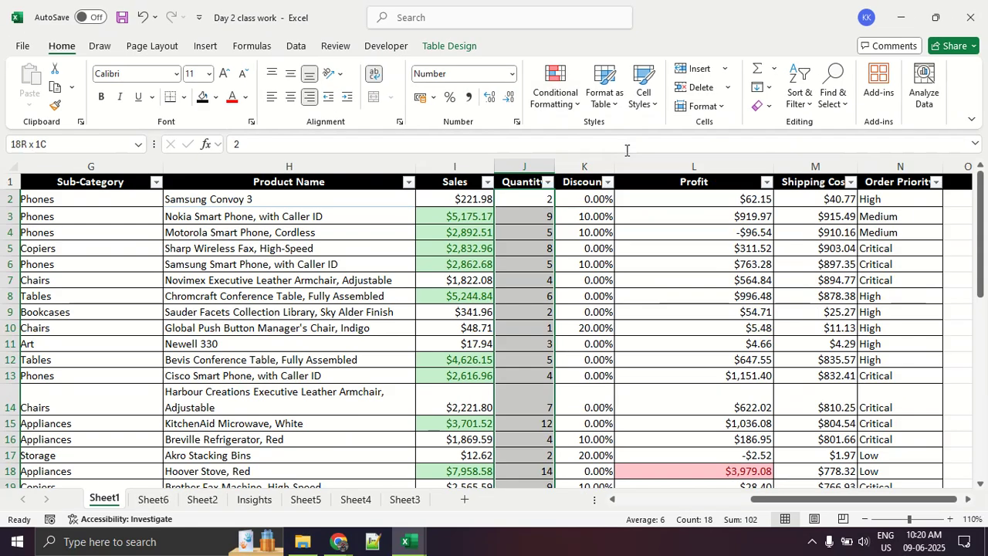
{"action": "key", "text": "ctrl+q"}
{"action": "left_click", "coordinate": [565, 100]}
{"action": "mouse_move", "coordinate": [571, 133]}
{"action": "left_click", "coordinate": [568, 107]}
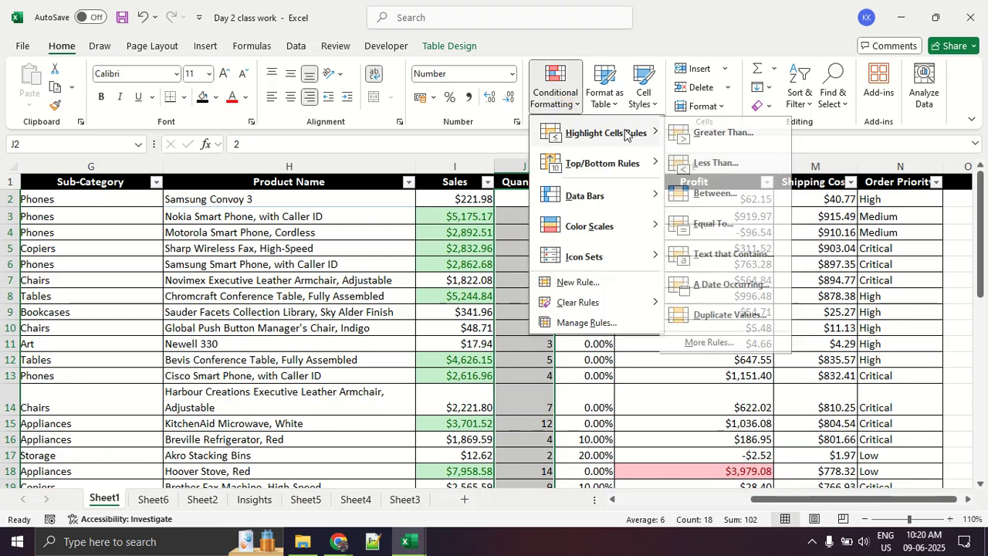
{"action": "left_click", "coordinate": [697, 135]}
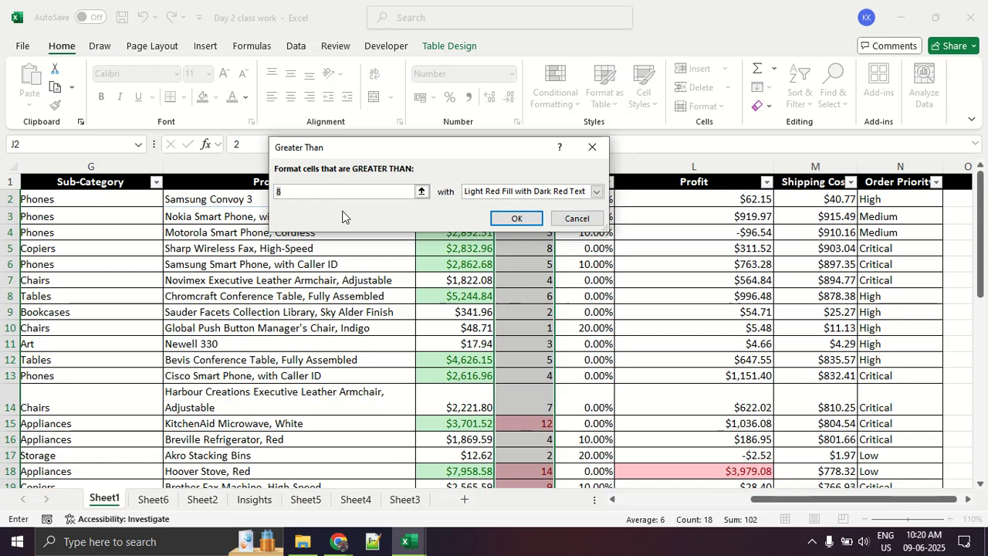
{"action": "type", "text": "10"}
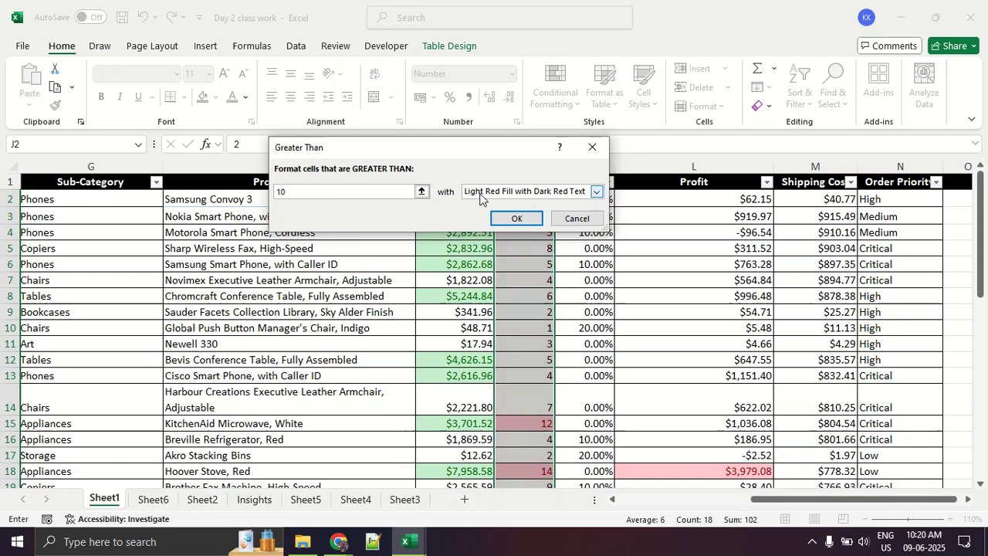
- Give the Greater Than rule a custom format with an orange background fill and apply it to the Quantity values
{"action": "left_click", "coordinate": [596, 191]}
{"action": "left_click", "coordinate": [488, 261]}
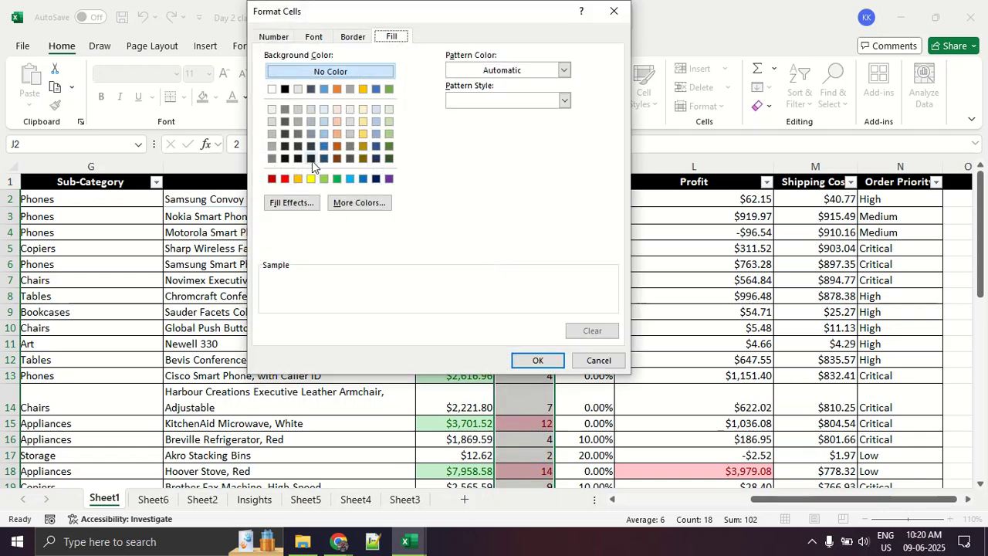
{"action": "left_click", "coordinate": [298, 180]}
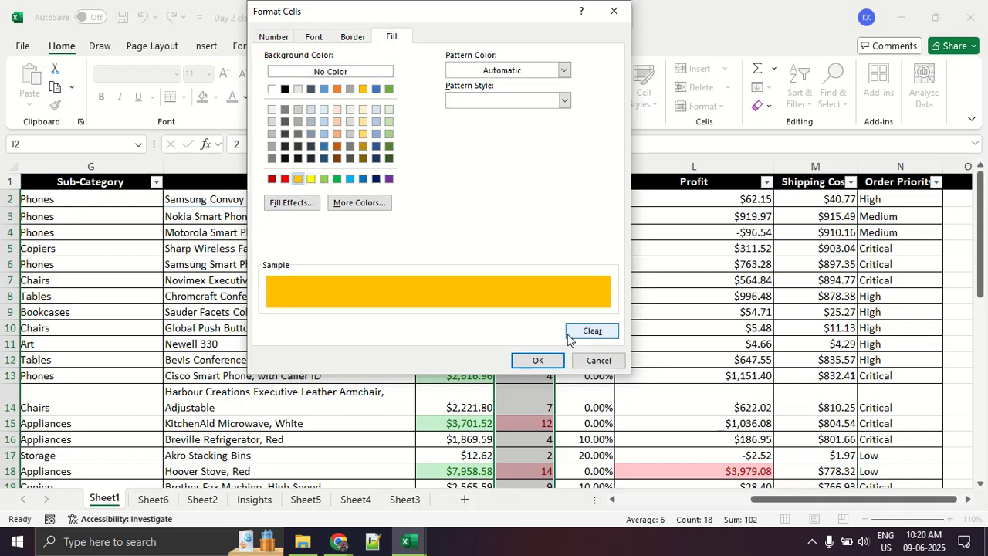
{"action": "left_click", "coordinate": [533, 360]}
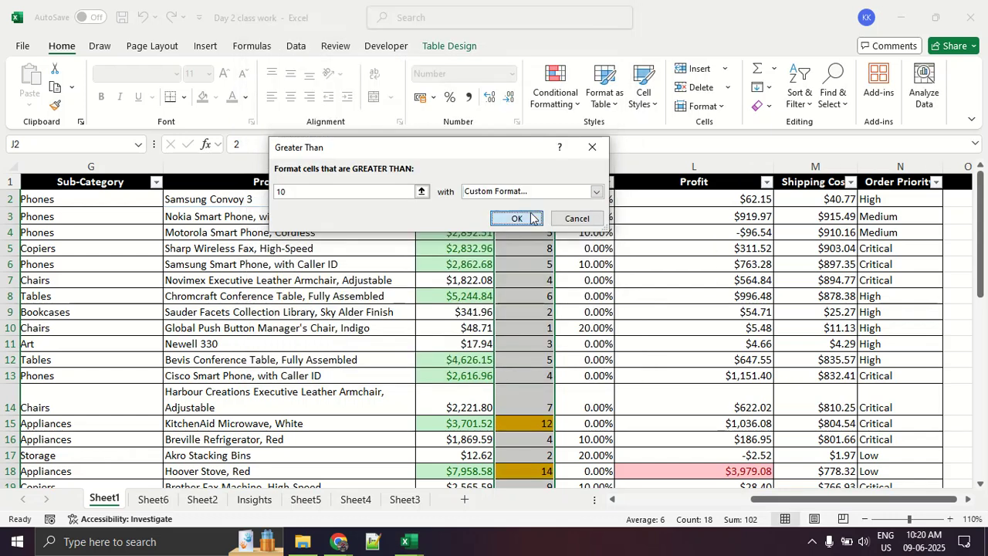
{"action": "left_click", "coordinate": [530, 219]}
{"action": "left_click", "coordinate": [563, 281]}
- Set the Quantity of the Cisco Smart Phone order in J13 to 14
{"action": "scroll", "coordinate": [565, 282], "scroll_direction": "down", "scroll_amount": 1}
{"action": "scroll", "coordinate": [564, 283], "scroll_direction": "down", "scroll_amount": 1}
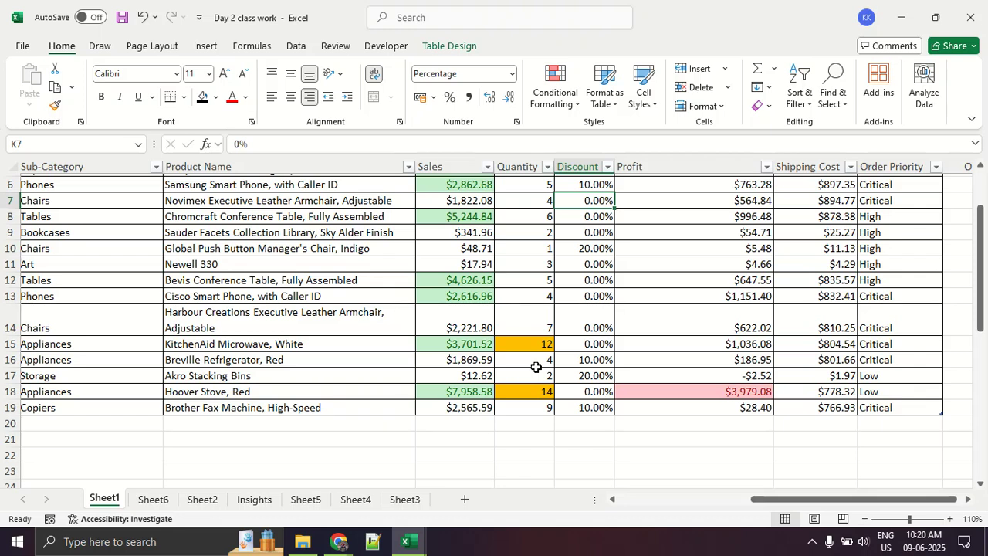
{"action": "left_click", "coordinate": [542, 299]}
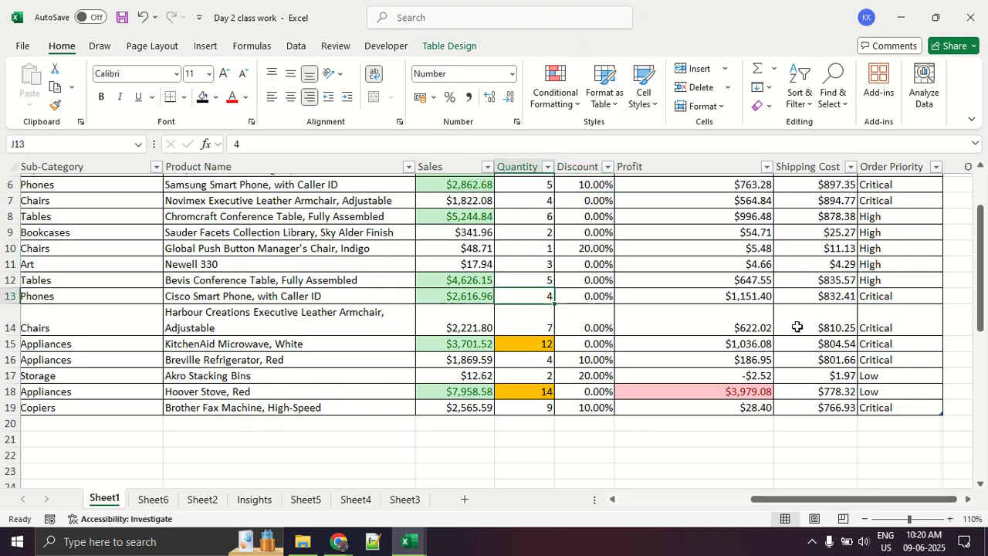
{"action": "type", "text": "14"}
{"action": "key", "text": "Return"}
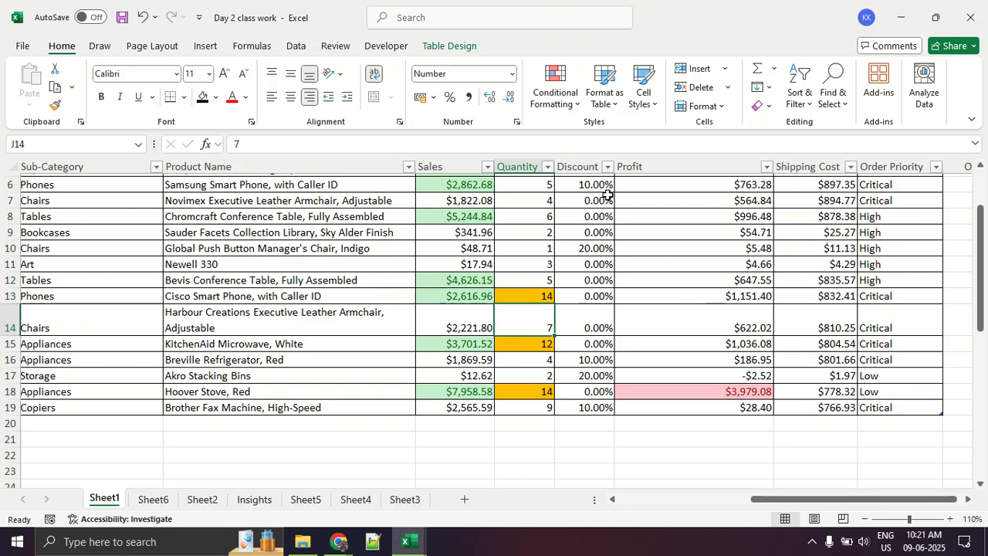
{"action": "left_click", "coordinate": [568, 109]}
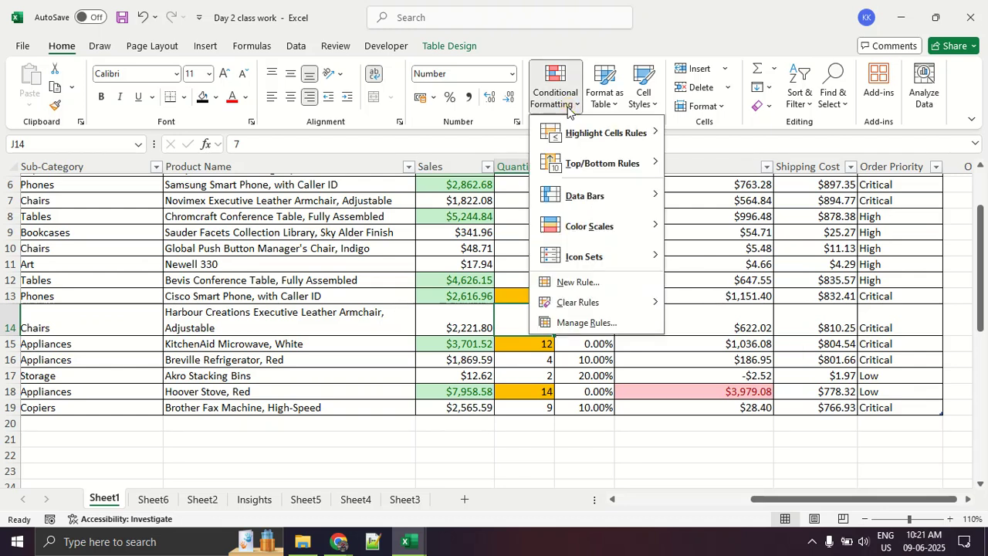
{"action": "key", "text": "ctrl+1"}
{"action": "left_click", "coordinate": [568, 106]}
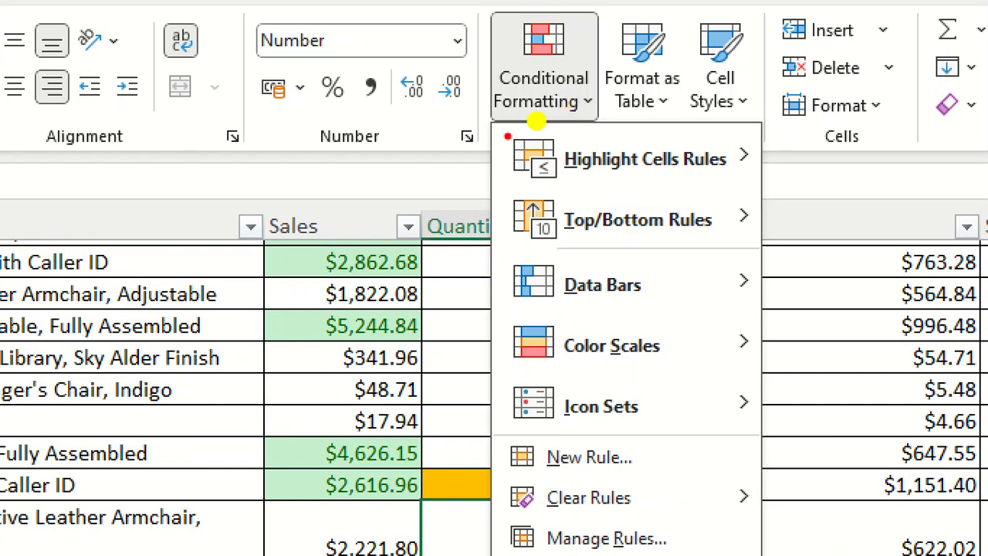
{"action": "left_click_drag", "start_coordinate": [536, 121], "coordinate": [581, 119]}
{"action": "mouse_move", "coordinate": [534, 515]}
{"action": "left_mouse_down"}
{"action": "mouse_move", "coordinate": [521, 516]}
{"action": "mouse_move", "coordinate": [641, 516]}
{"action": "left_mouse_up"}
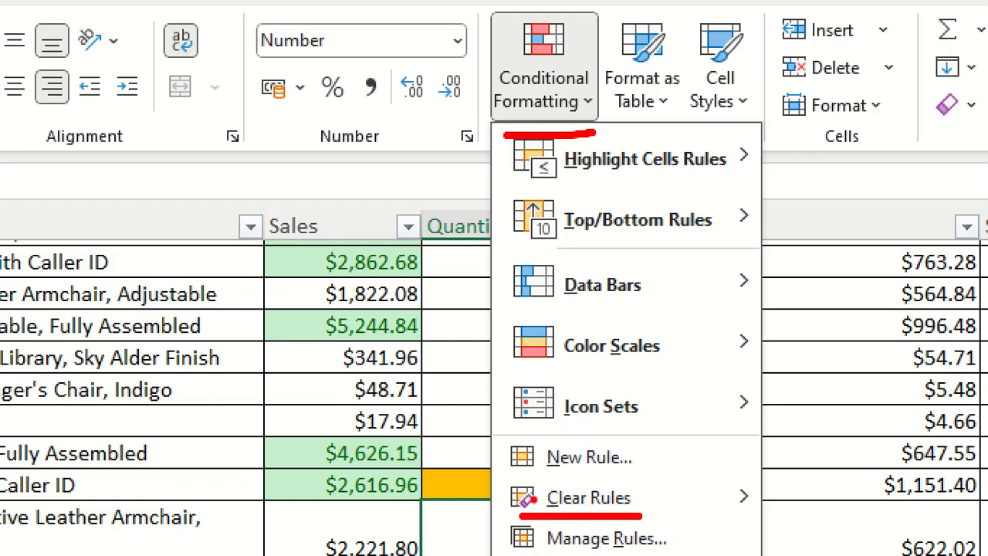
{"action": "left_click_drag", "start_coordinate": [532, 553], "coordinate": [653, 553]}
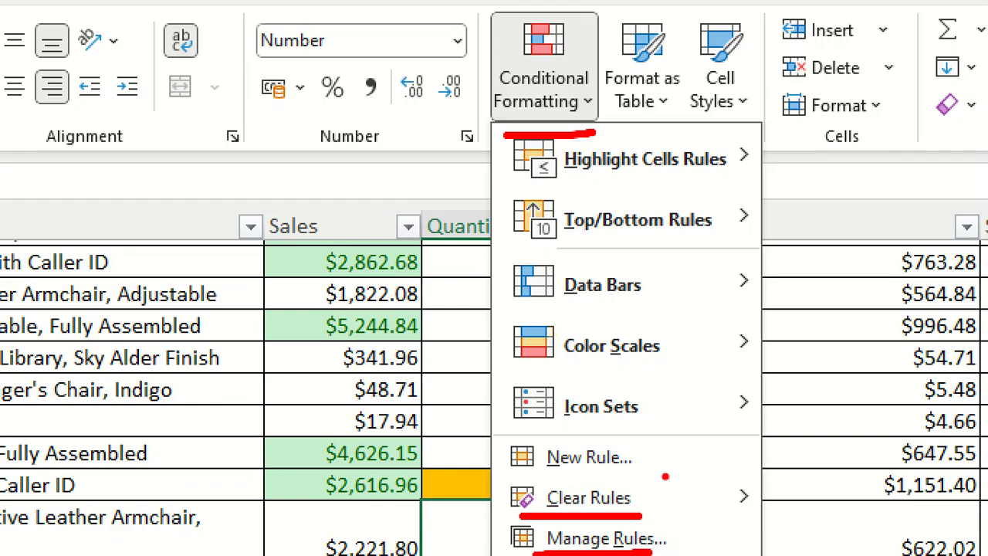
{"action": "key", "text": "Escape"}
- Open the Conditional Formatting Rules Manager for the order table and review its rules
{"action": "left_click", "coordinate": [563, 99]}
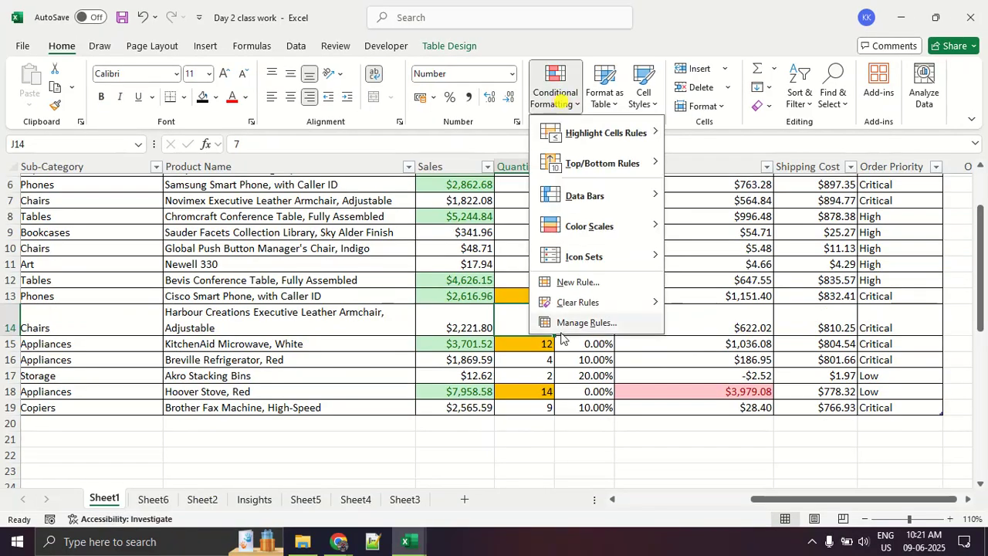
{"action": "left_click", "coordinate": [561, 324]}
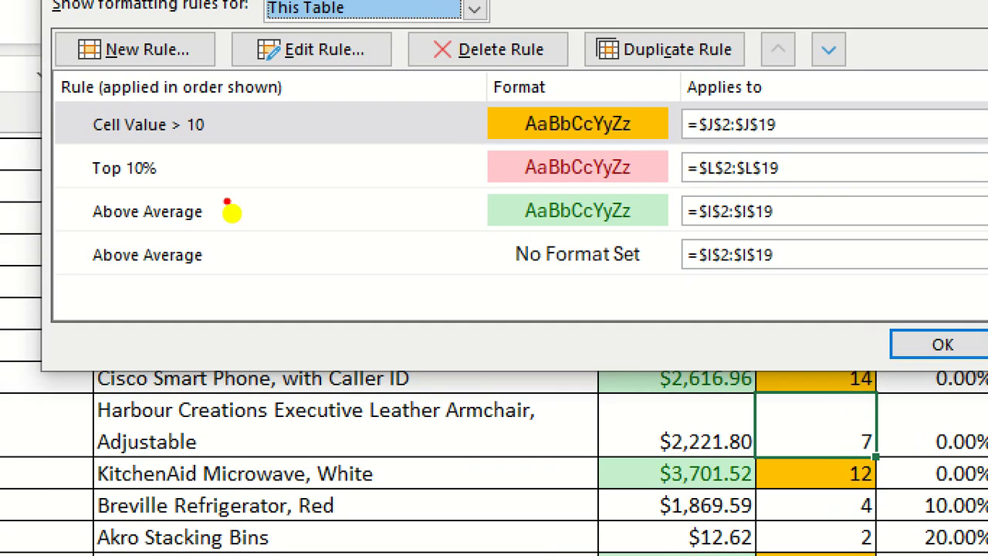
{"action": "mouse_move", "coordinate": [238, 180]}
{"action": "left_mouse_down"}
{"action": "mouse_move", "coordinate": [212, 160]}
{"action": "mouse_move", "coordinate": [171, 205]}
{"action": "left_mouse_up"}
{"action": "mouse_move", "coordinate": [110, 195]}
{"action": "left_mouse_down"}
{"action": "mouse_move", "coordinate": [245, 173]}
{"action": "mouse_move", "coordinate": [200, 153]}
{"action": "left_mouse_up"}
{"action": "key", "text": "Escape"}
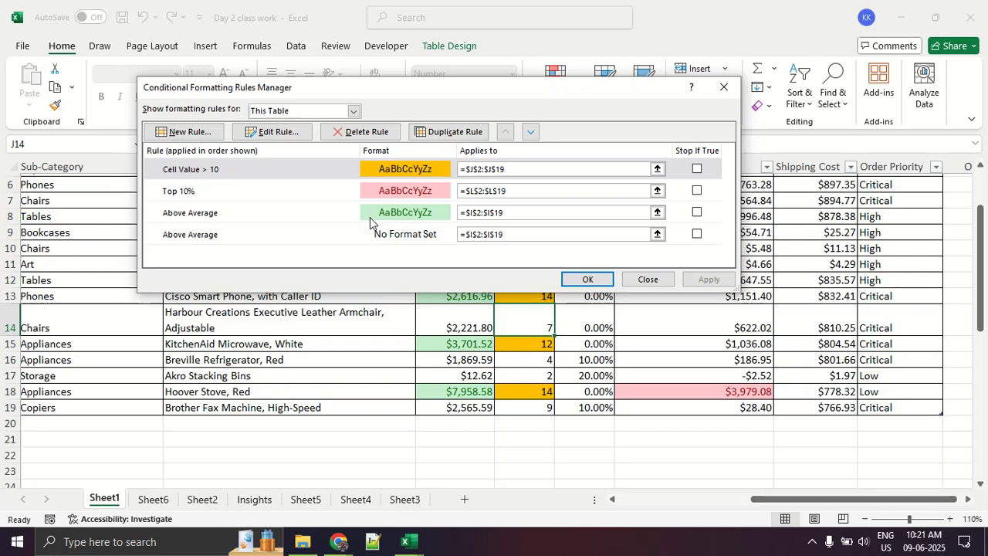
- Edit the Quantity rule to format cell values greater than 14 and apply the change
{"action": "left_click", "coordinate": [305, 174]}
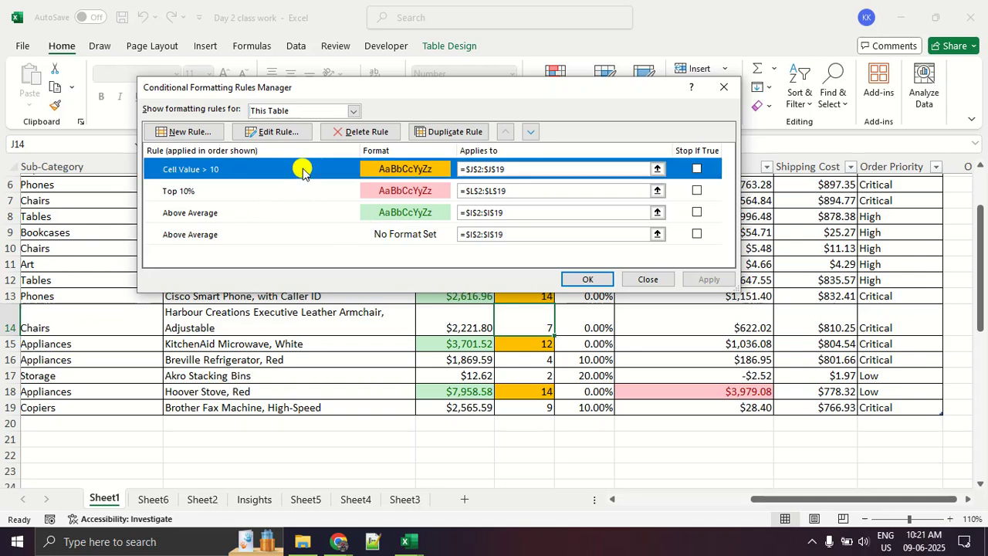
{"action": "left_click", "coordinate": [270, 133]}
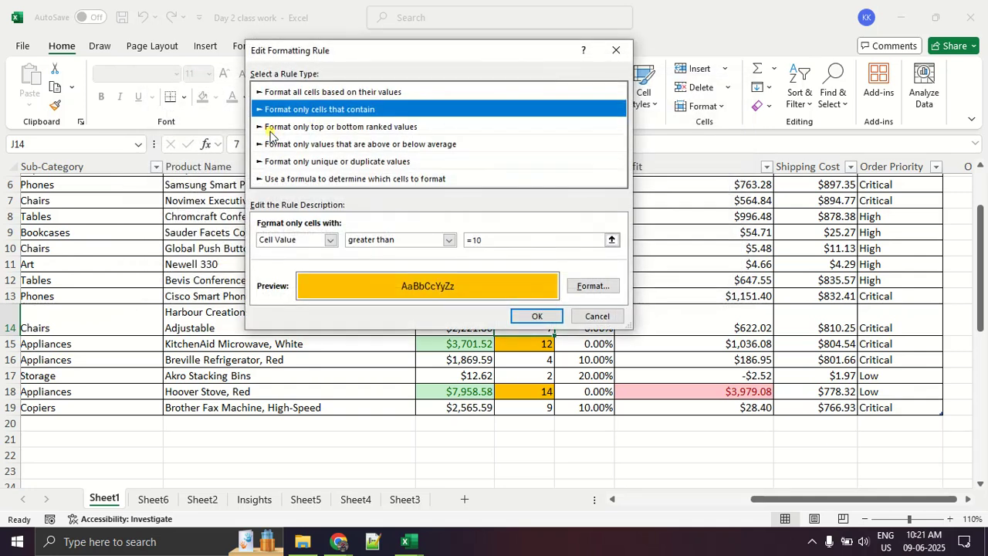
{"action": "left_click", "coordinate": [502, 240]}
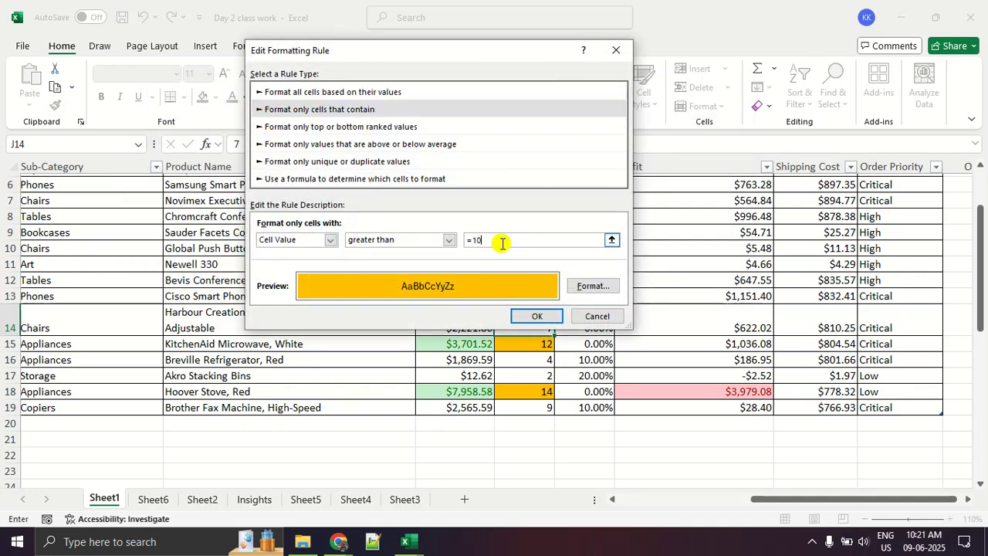
{"action": "key", "text": "BackSpace"}
{"action": "type", "text": "4"}
{"action": "left_click", "coordinate": [540, 315]}
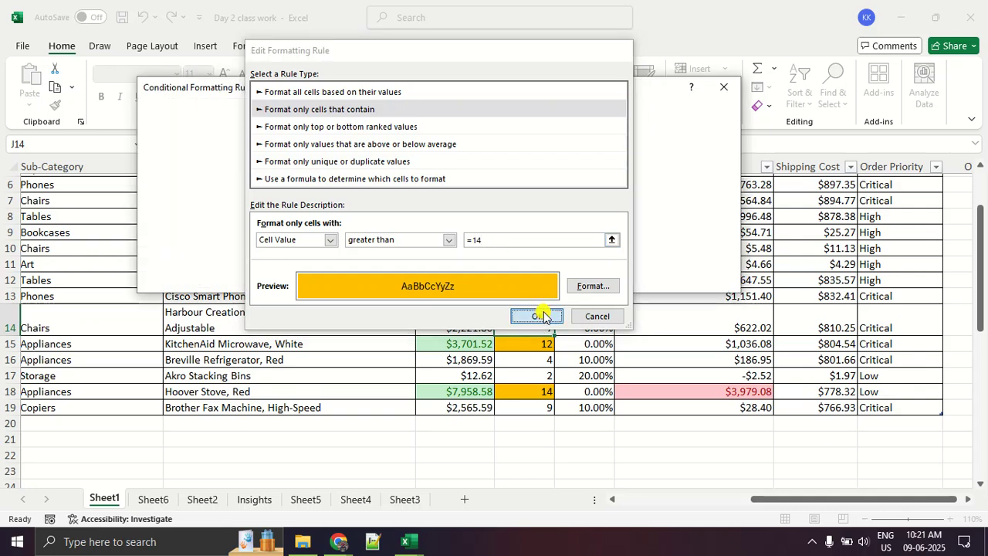
{"action": "left_click", "coordinate": [707, 282]}
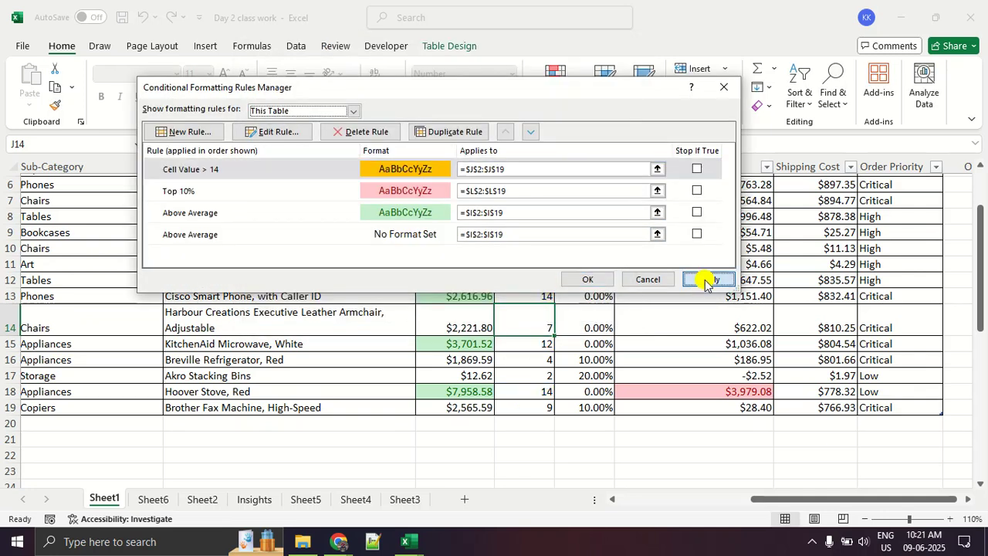
{"action": "left_click", "coordinate": [586, 279]}
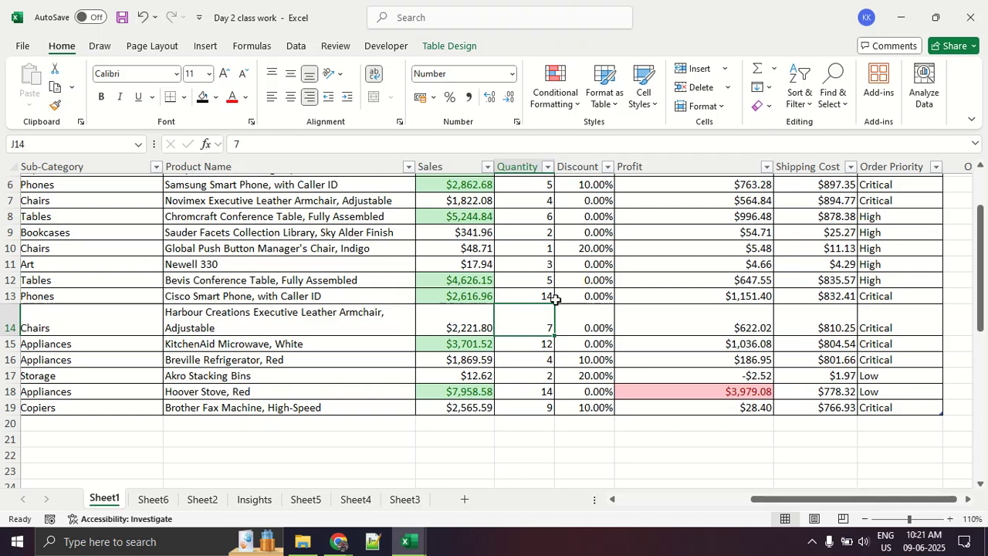
{"action": "left_click", "coordinate": [511, 298]}
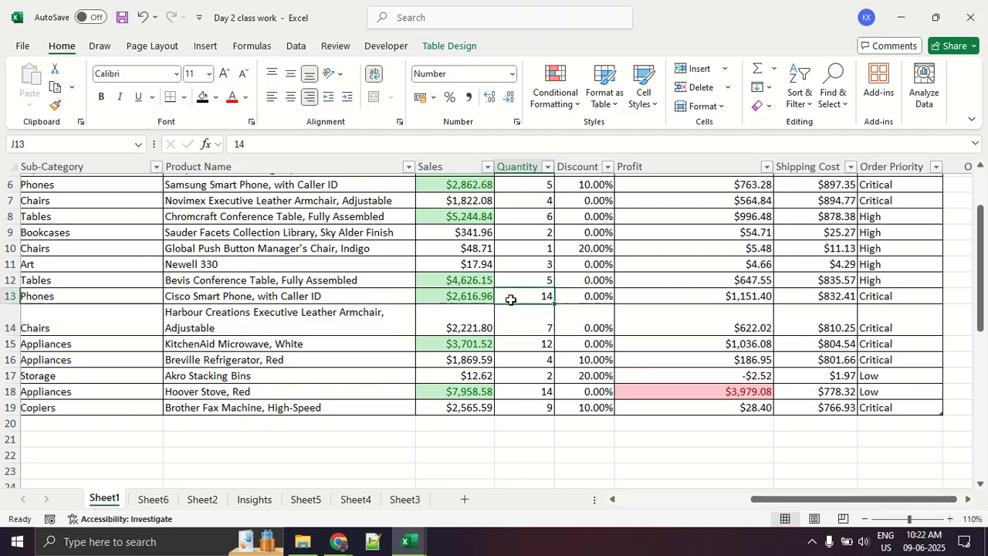
- Examine the Clear Rules options for selected cells, the entire sheet and this table
{"action": "scroll", "coordinate": [510, 300], "scroll_direction": "up", "scroll_amount": 2}
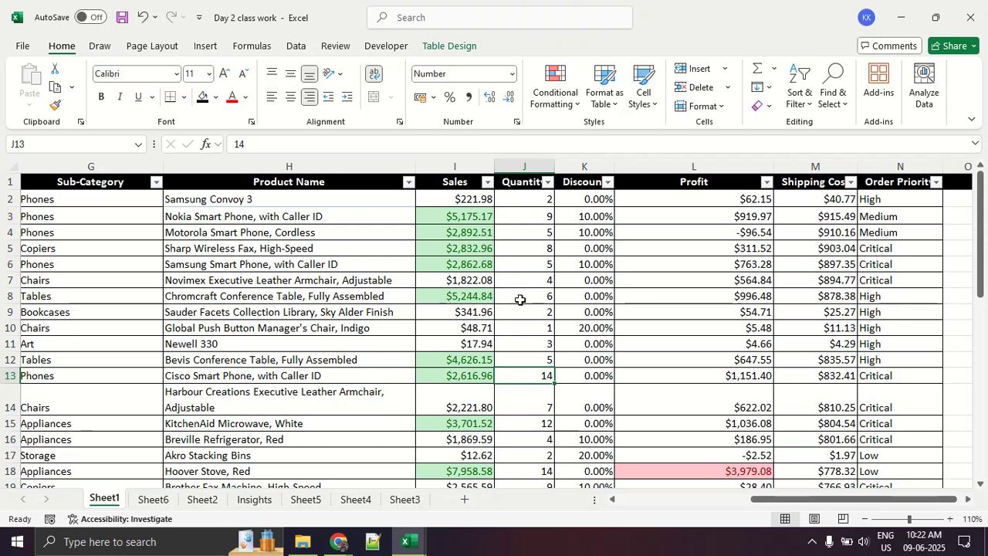
{"action": "left_click", "coordinate": [563, 99]}
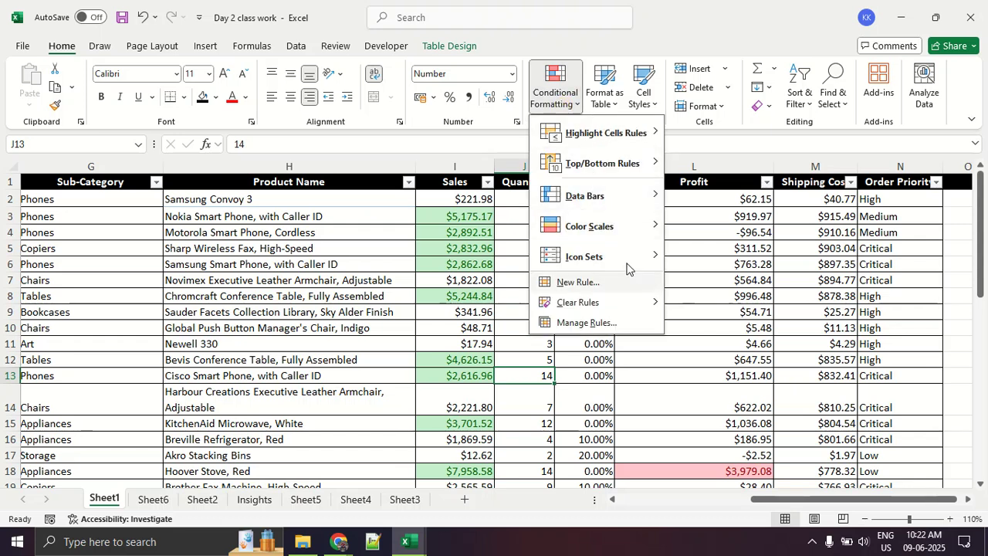
{"action": "mouse_move", "coordinate": [614, 306]}
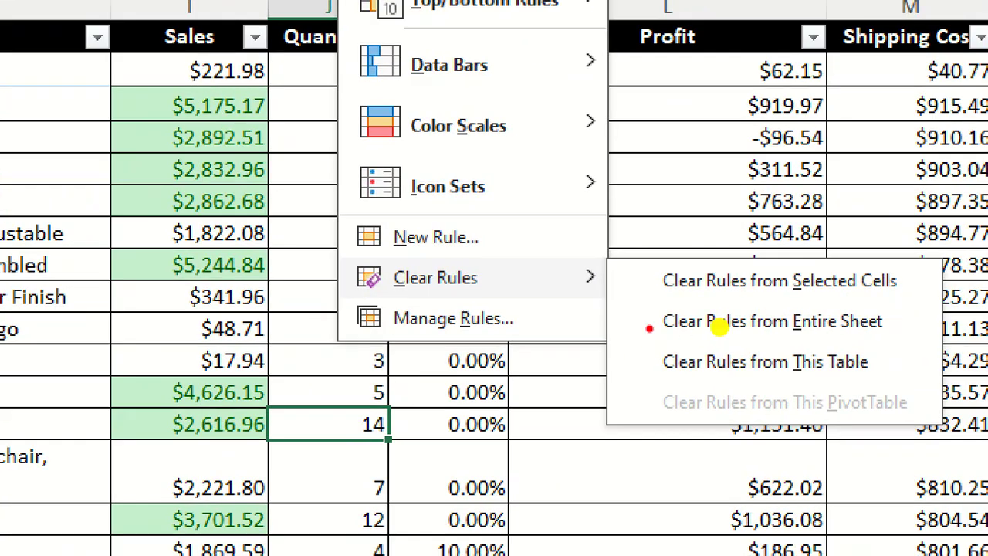
{"action": "left_click_drag", "start_coordinate": [354, 295], "coordinate": [585, 309]}
{"action": "mouse_move", "coordinate": [882, 277]}
{"action": "left_mouse_down"}
{"action": "mouse_move", "coordinate": [851, 255]}
{"action": "mouse_move", "coordinate": [748, 347]}
{"action": "mouse_move", "coordinate": [894, 241]}
{"action": "left_mouse_up"}
{"action": "left_click_drag", "start_coordinate": [898, 309], "coordinate": [772, 299]}
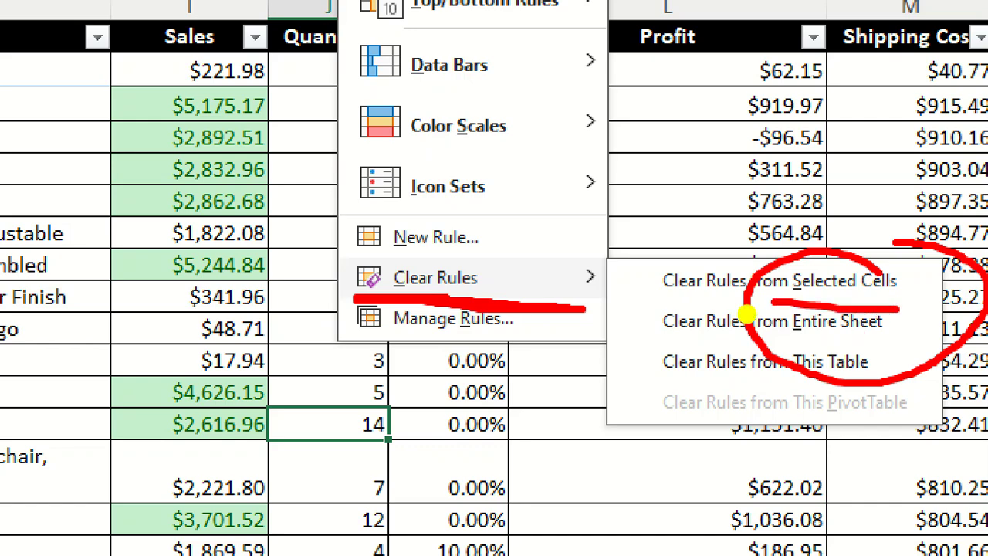
{"action": "left_click_drag", "start_coordinate": [761, 334], "coordinate": [892, 344]}
{"action": "left_click_drag", "start_coordinate": [771, 374], "coordinate": [870, 377]}
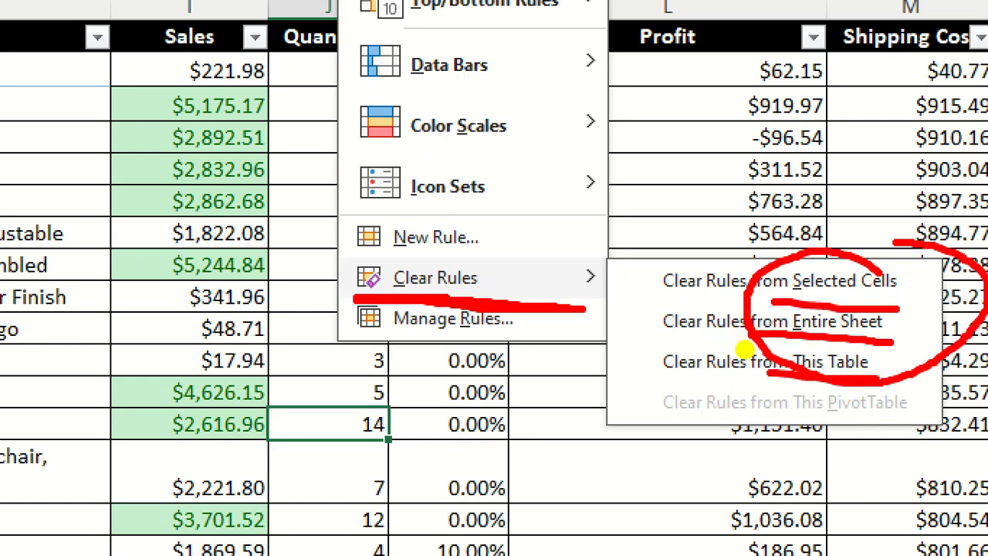
{"action": "key", "text": "Escape"}
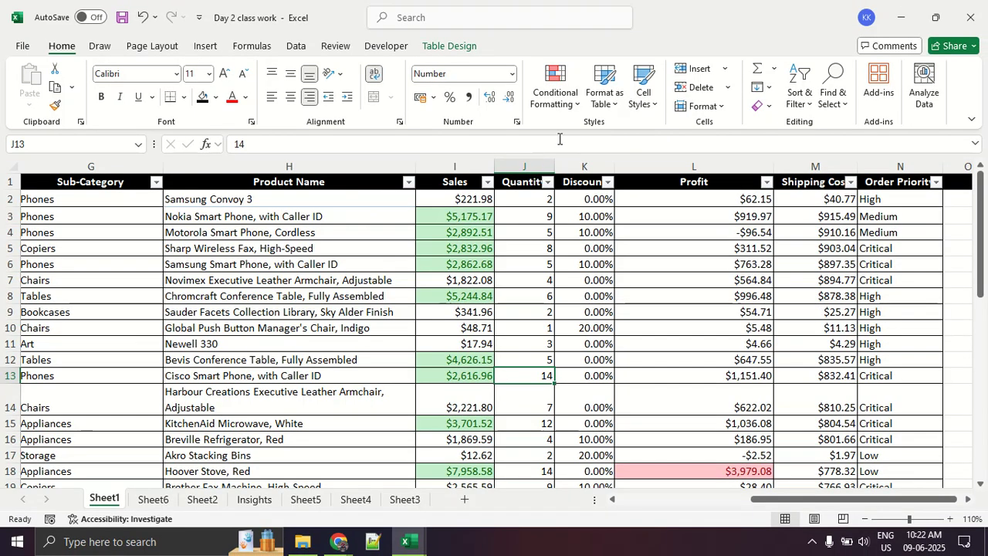
- Clear the conditional formatting rules from the entire sheet
{"action": "left_click", "coordinate": [563, 109]}
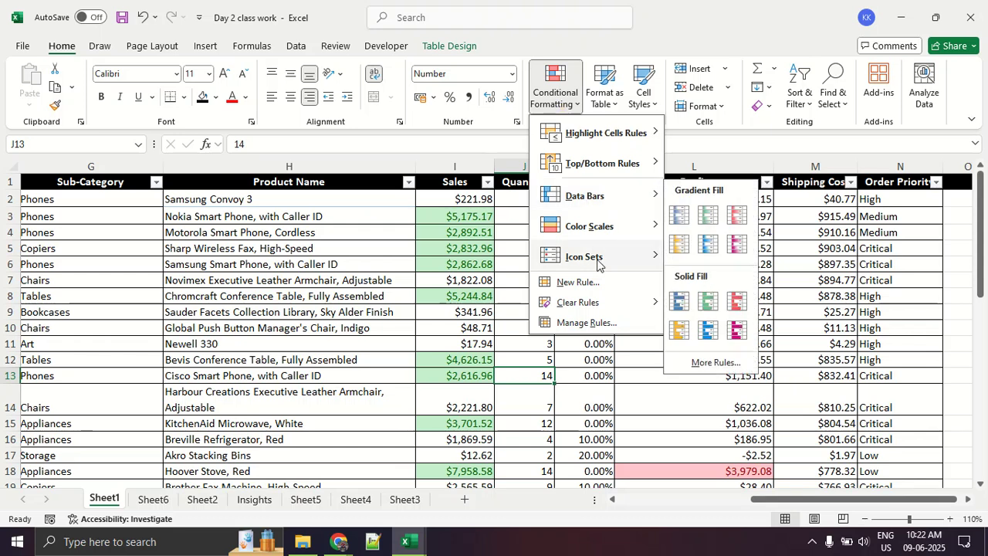
{"action": "mouse_move", "coordinate": [610, 302]}
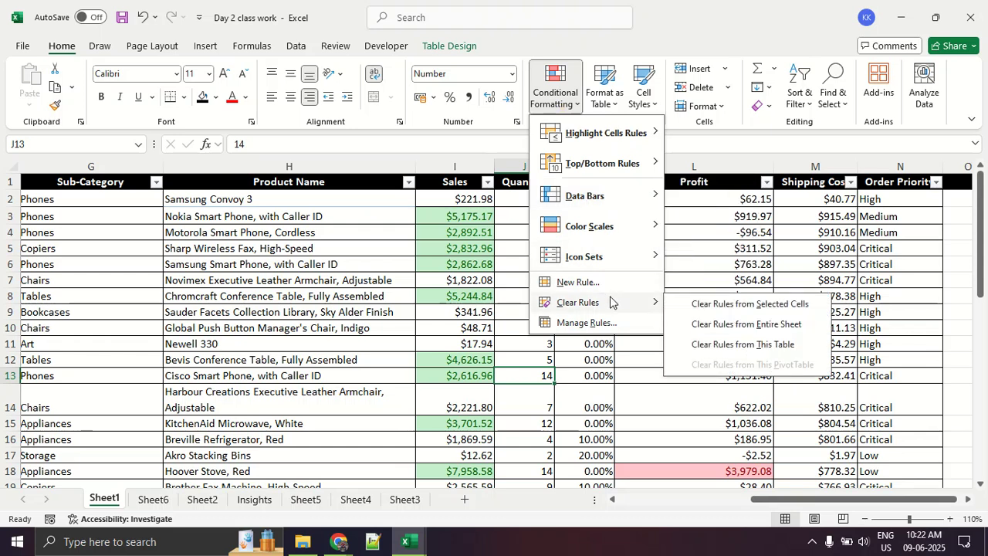
{"action": "left_click", "coordinate": [735, 323]}
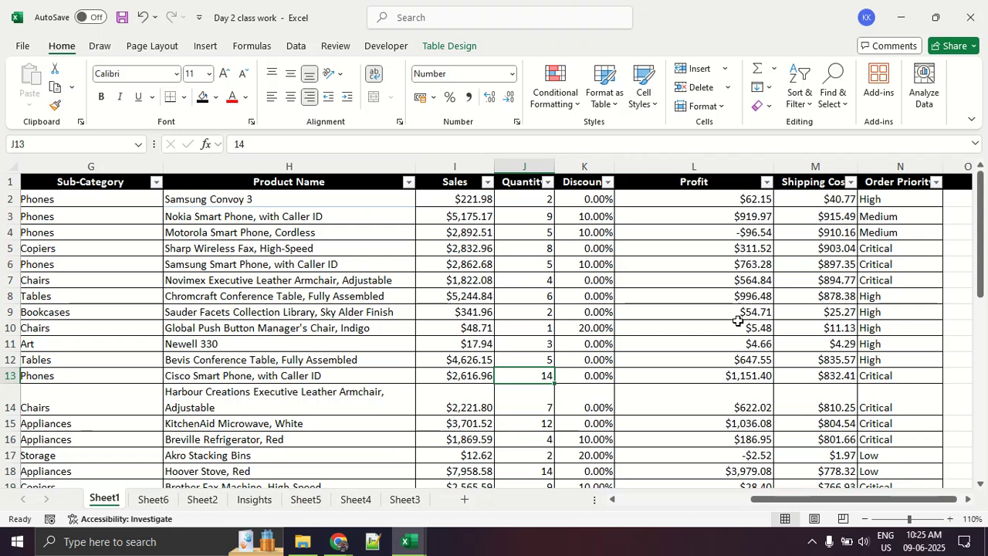
- Switch to the Google Meet call in Chrome, show the participant list and look through the contributors
{"action": "key", "text": "alt+Tab"}
{"action": "key", "text": "alt+Tab"}
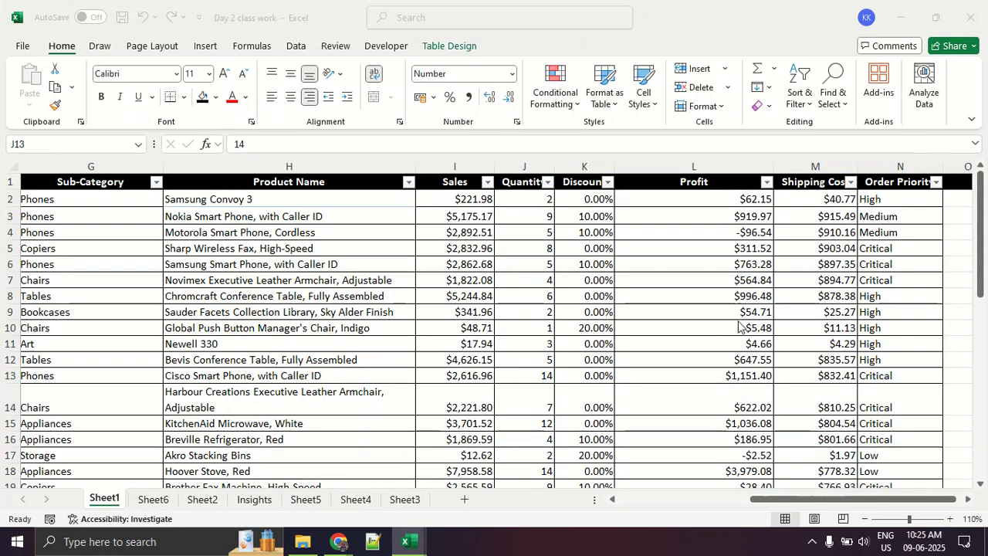
{"action": "key", "text": "alt+Tab"}
{"action": "left_click", "coordinate": [344, 543]}
{"action": "left_click", "coordinate": [232, 485]}
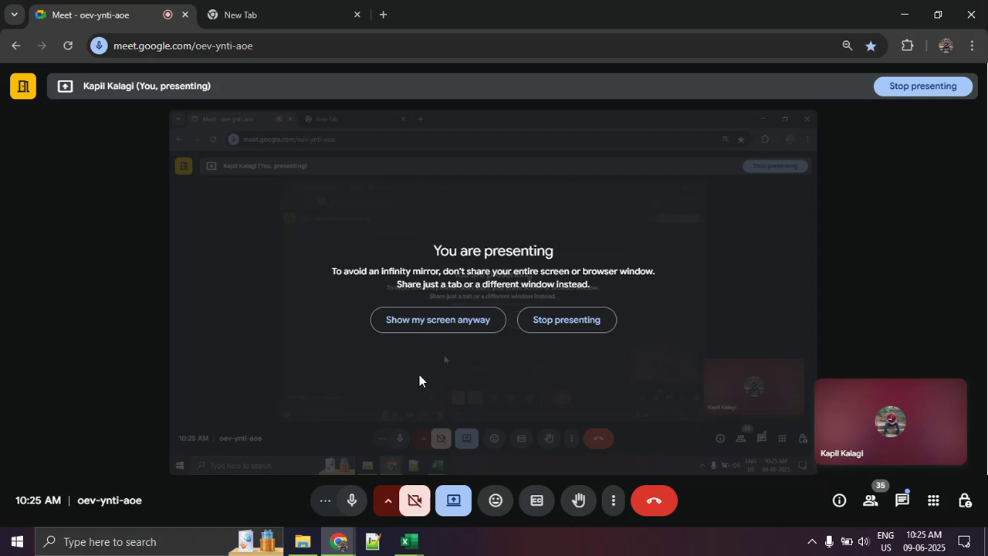
{"action": "left_click", "coordinate": [871, 501]}
{"action": "scroll", "coordinate": [858, 394], "scroll_direction": "down", "scroll_amount": 5}
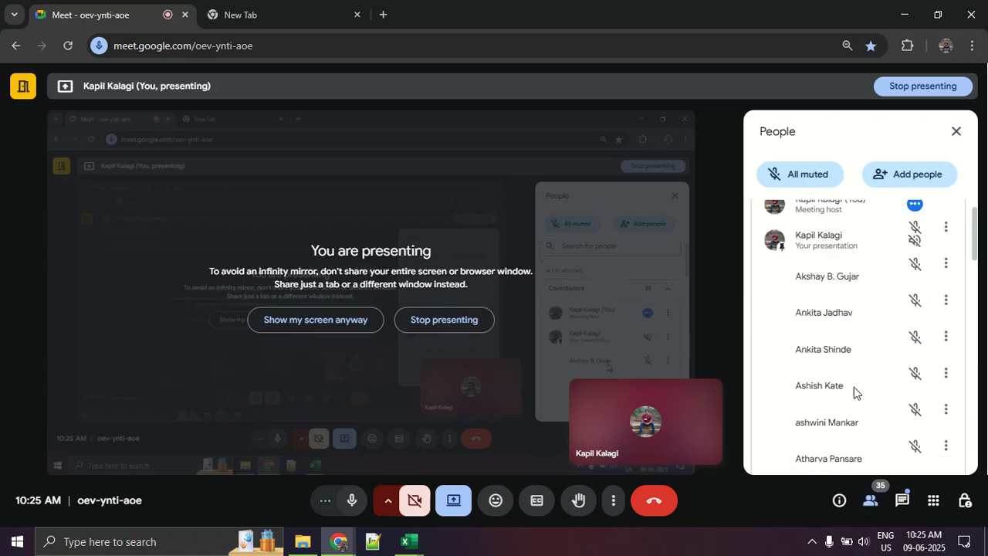
{"action": "scroll", "coordinate": [854, 392], "scroll_direction": "up", "scroll_amount": 1}
{"action": "scroll", "coordinate": [856, 391], "scroll_direction": "down", "scroll_amount": 3}
{"action": "scroll", "coordinate": [855, 392], "scroll_direction": "down", "scroll_amount": 5}
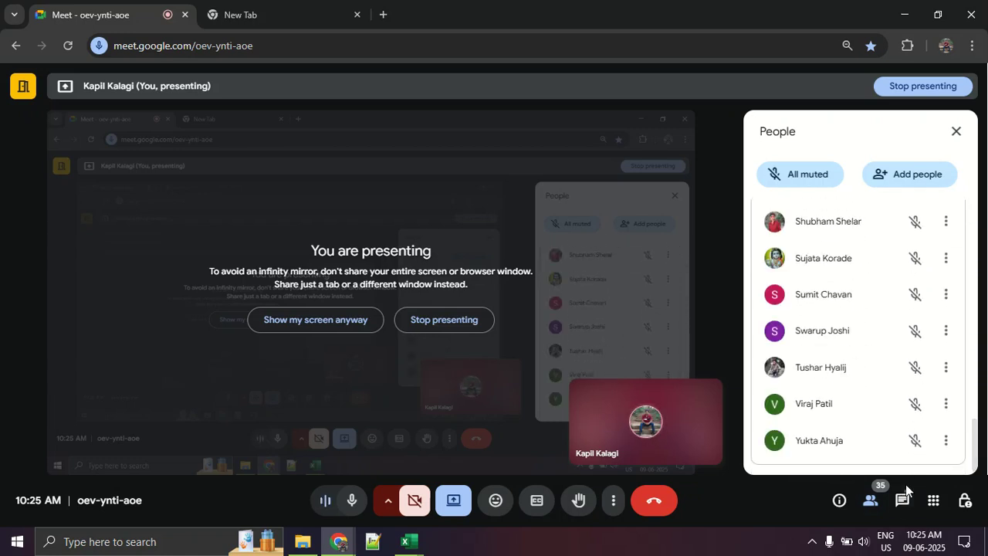
{"action": "scroll", "coordinate": [888, 443], "scroll_direction": "up", "scroll_amount": 6}
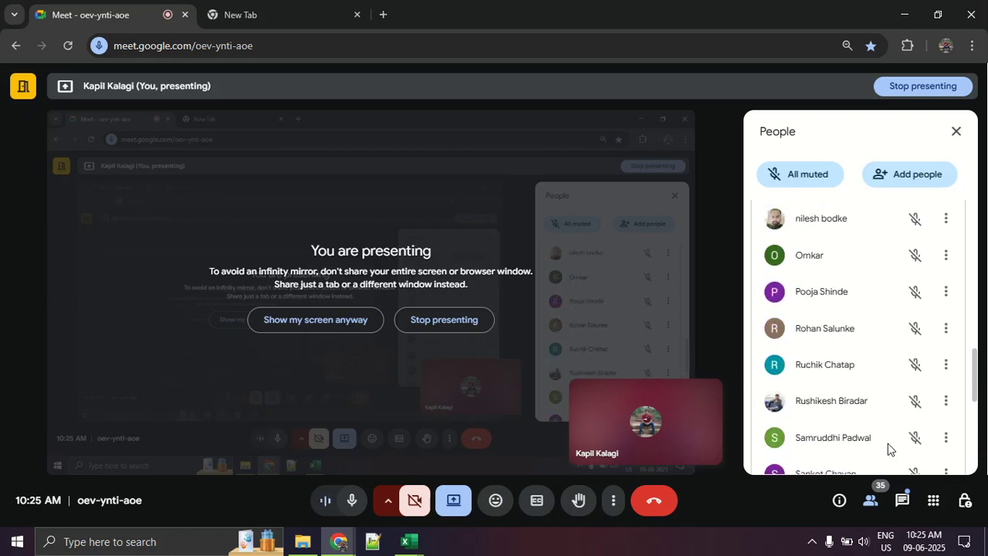
{"action": "scroll", "coordinate": [884, 437], "scroll_direction": "up", "scroll_amount": 1}
{"action": "scroll", "coordinate": [883, 437], "scroll_direction": "up", "scroll_amount": 8}
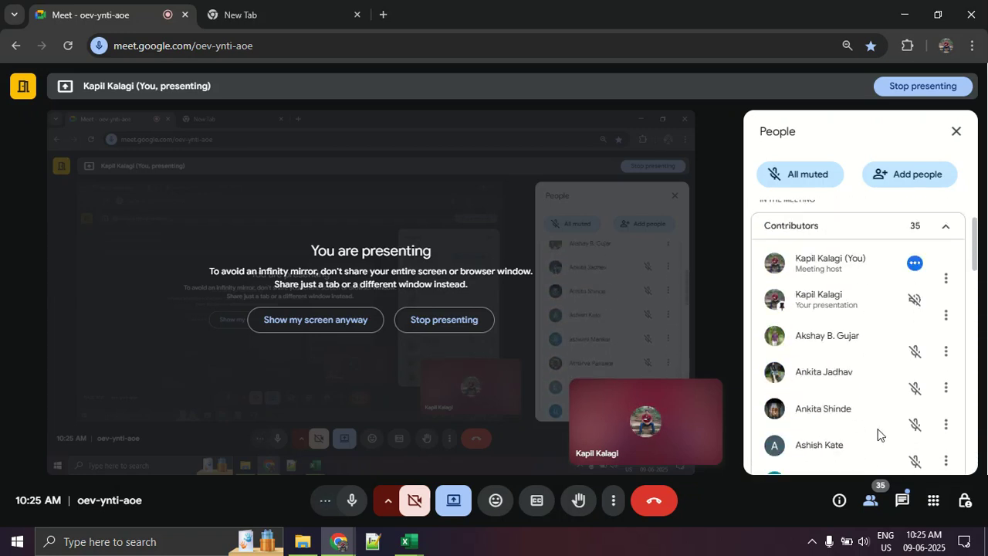
{"action": "scroll", "coordinate": [851, 429], "scroll_direction": "down", "scroll_amount": 2}
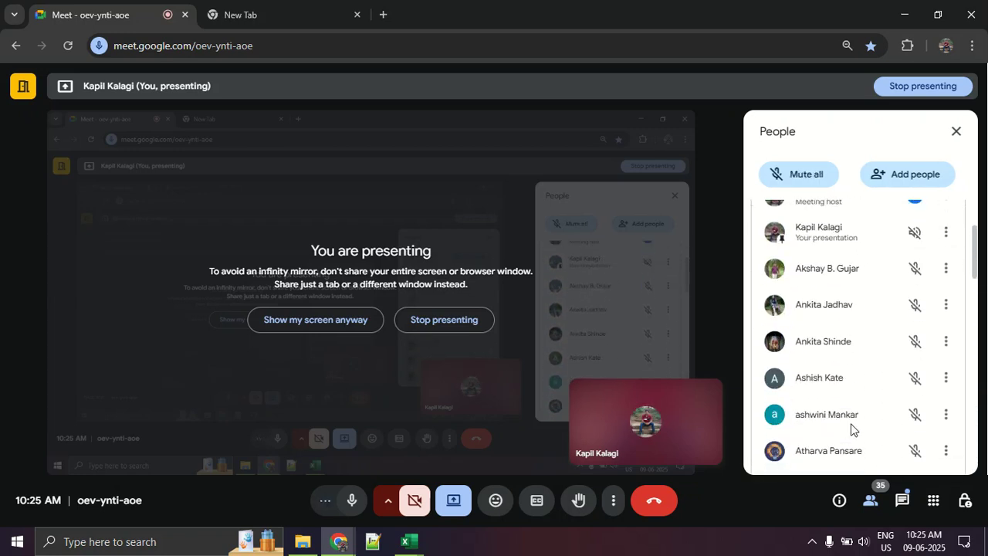
- Show the meeting in full screen and review the remaining participants down to the end of the list
{"action": "left_click", "coordinate": [613, 501]}
{"action": "left_click", "coordinate": [650, 261]}
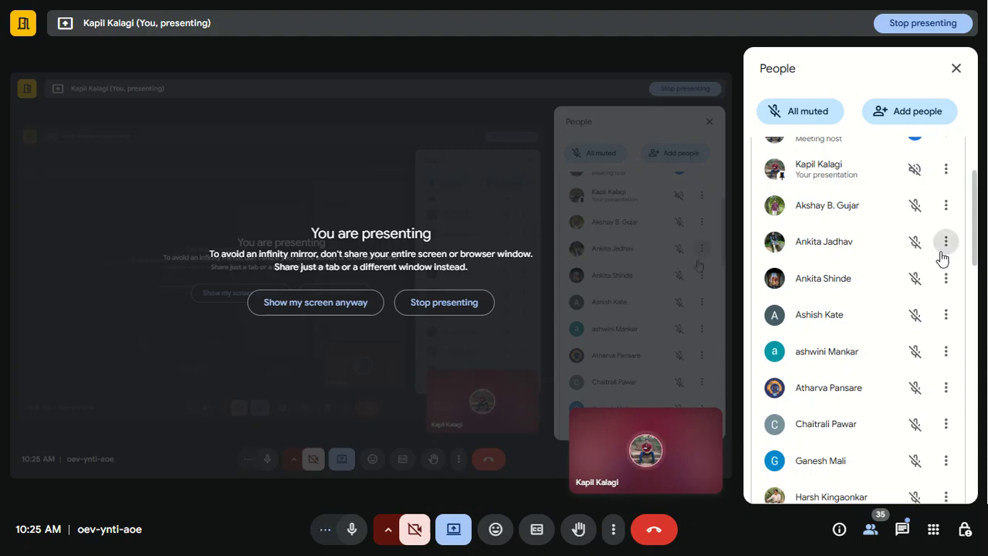
{"action": "left_click_drag", "start_coordinate": [977, 221], "coordinate": [977, 236]}
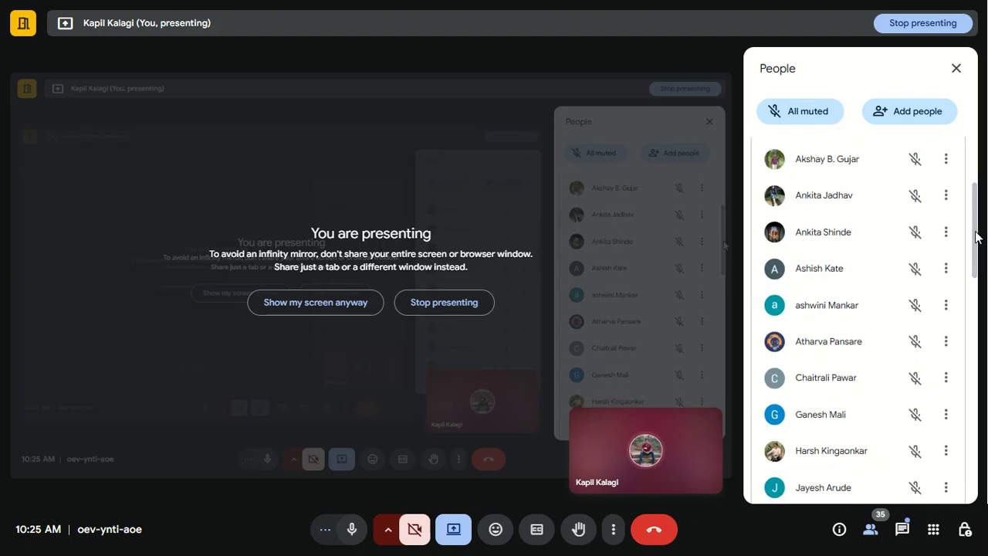
{"action": "left_click_drag", "start_coordinate": [977, 236], "coordinate": [976, 342]}
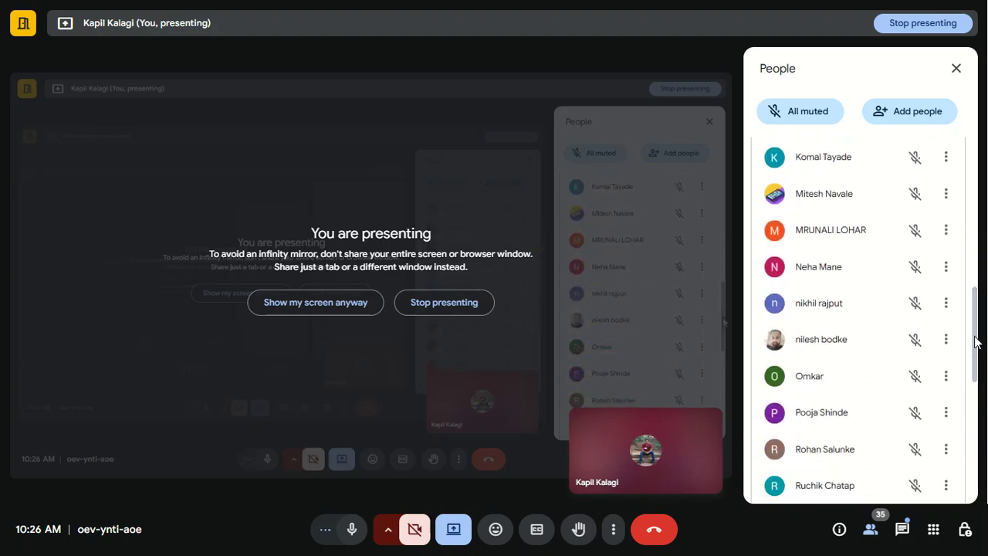
{"action": "left_click_drag", "start_coordinate": [976, 342], "coordinate": [983, 434]}
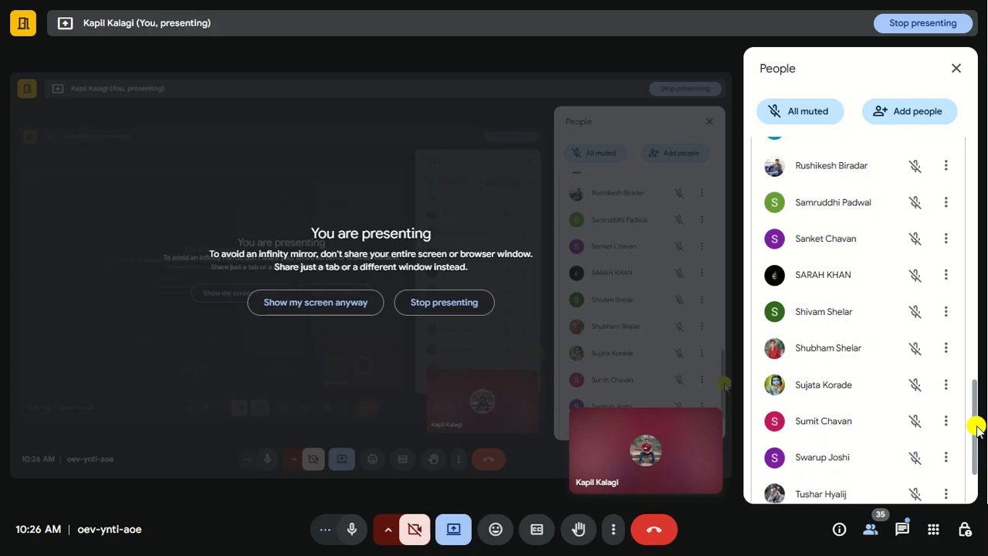
{"action": "scroll", "coordinate": [978, 425], "scroll_direction": "down", "scroll_amount": 2}
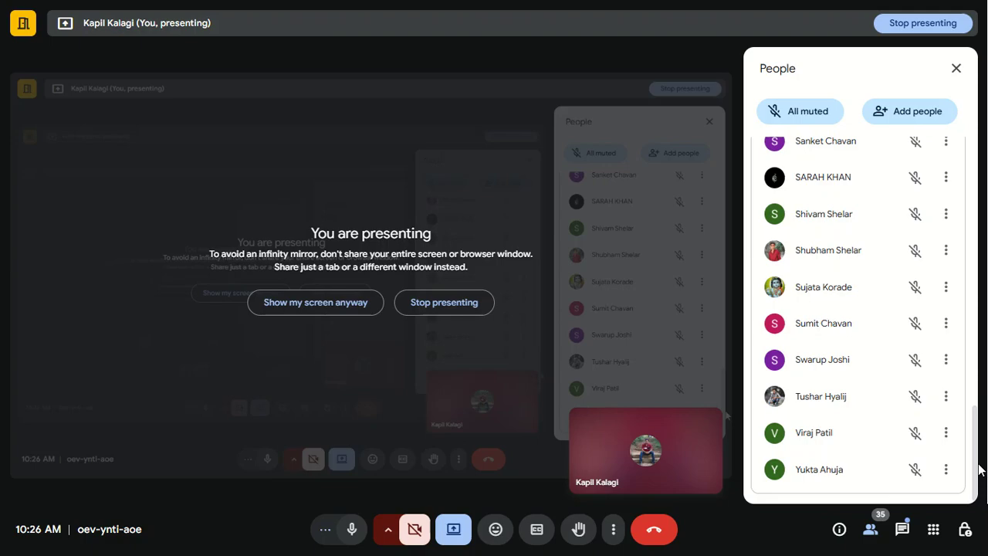
- Exit the meeting's full-screen view and switch to the Day 2 class work workbook in Excel
{"action": "key", "text": "alt+Tab"}
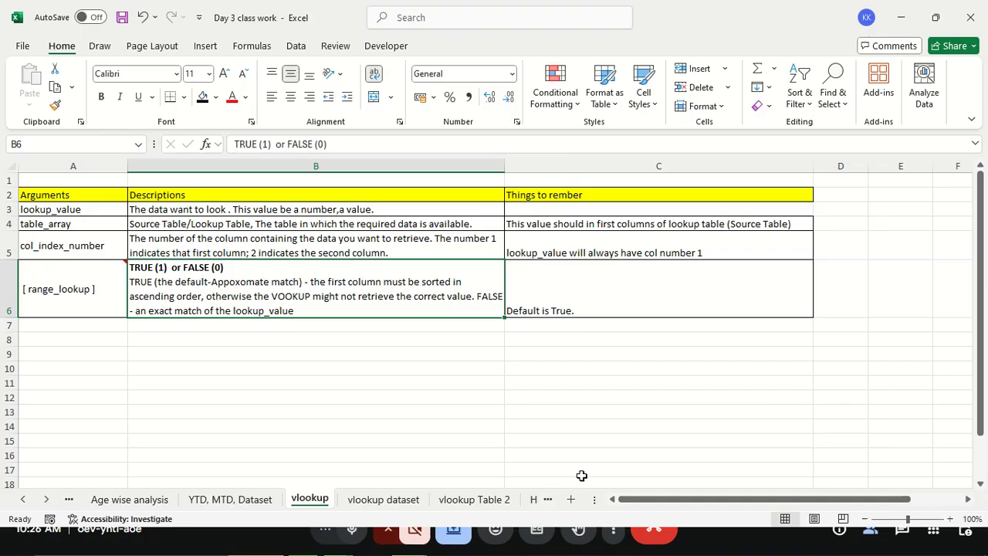
{"action": "left_click", "coordinate": [596, 451]}
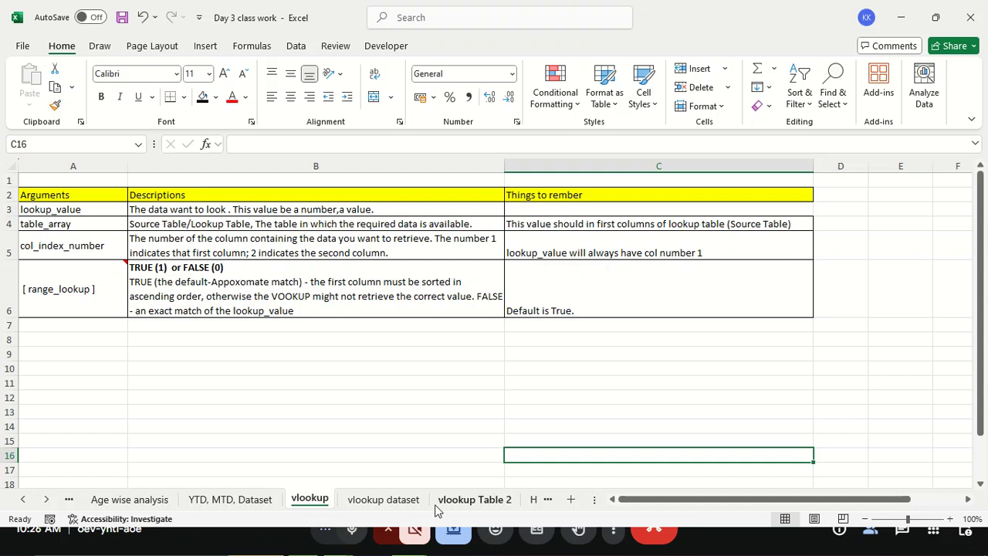
{"action": "key", "text": "alt+Tab"}
{"action": "key", "text": "F11"}
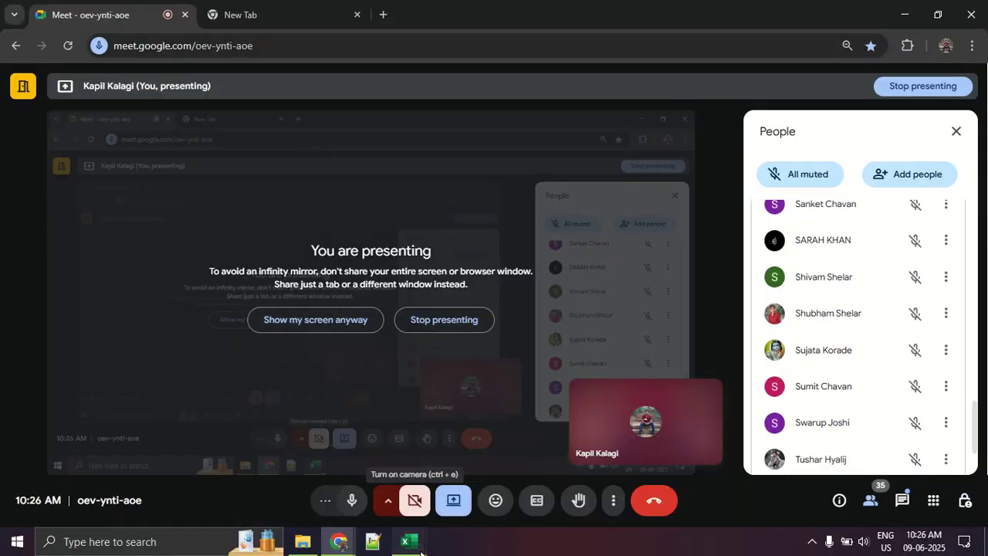
{"action": "mouse_move", "coordinate": [409, 541]}
{"action": "mouse_move", "coordinate": [355, 450]}
{"action": "left_click", "coordinate": [463, 471]}
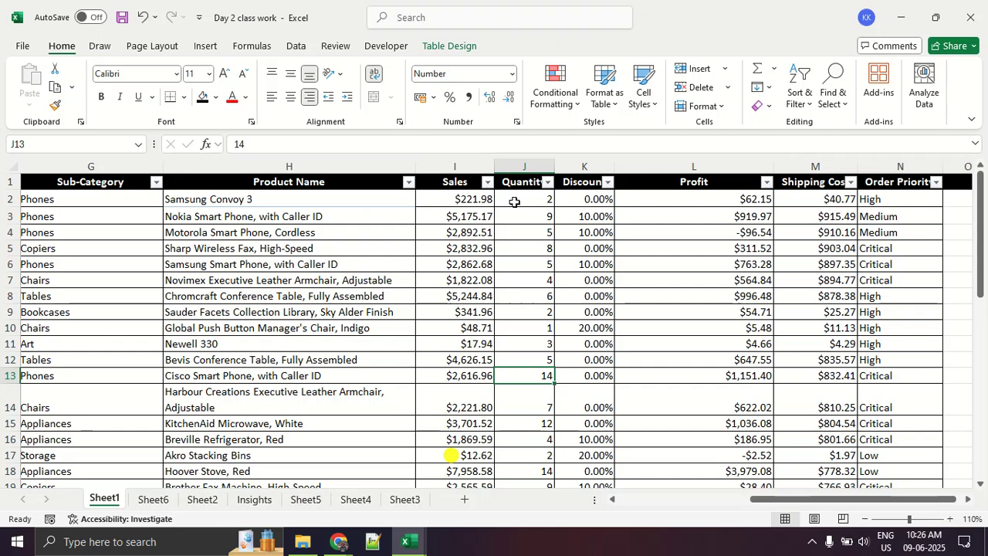
- Examine the conditional formatting categories, focusing on Data Bars, Color Scales and Icon Sets
{"action": "left_click", "coordinate": [555, 101]}
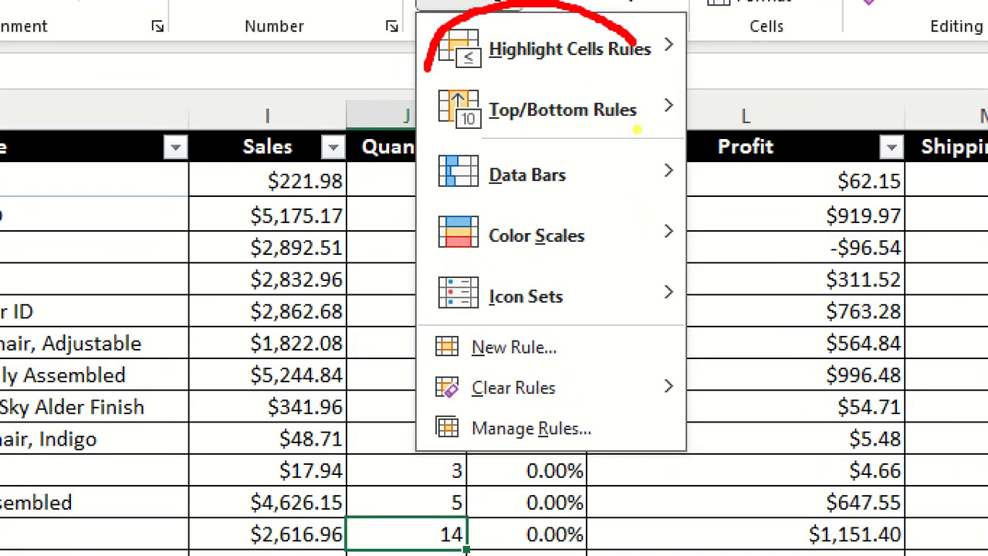
{"action": "mouse_move", "coordinate": [427, 70]}
{"action": "left_mouse_down"}
{"action": "mouse_move", "coordinate": [655, 97]}
{"action": "mouse_move", "coordinate": [543, 23]}
{"action": "left_mouse_up"}
{"action": "mouse_move", "coordinate": [610, 154]}
{"action": "left_mouse_down"}
{"action": "mouse_move", "coordinate": [450, 155]}
{"action": "mouse_move", "coordinate": [403, 242]}
{"action": "mouse_move", "coordinate": [456, 316]}
{"action": "mouse_move", "coordinate": [611, 313]}
{"action": "left_mouse_up"}
{"action": "left_click_drag", "start_coordinate": [449, 206], "coordinate": [576, 205]}
{"action": "left_click_drag", "start_coordinate": [467, 263], "coordinate": [557, 263]}
{"action": "left_click_drag", "start_coordinate": [484, 328], "coordinate": [578, 324]}
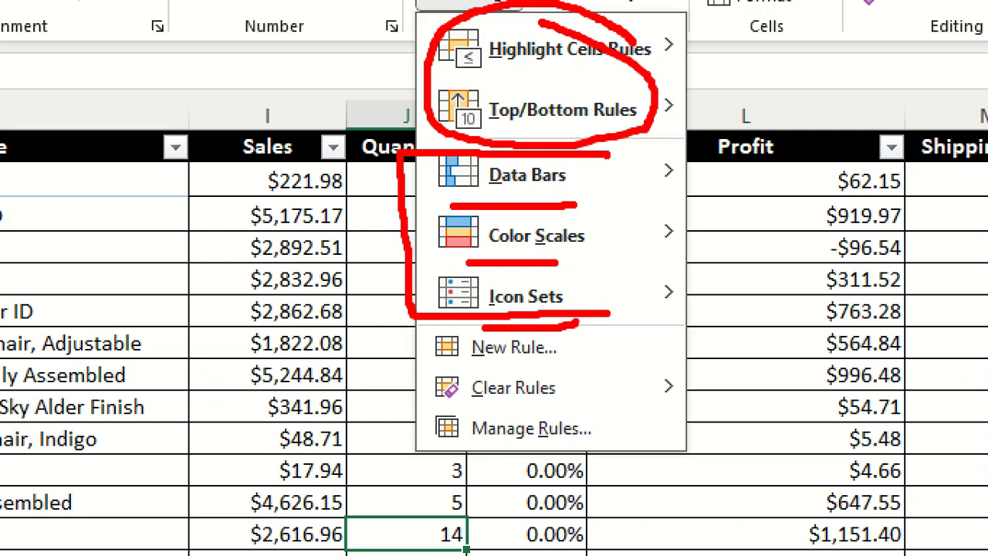
{"action": "key", "text": "Escape"}
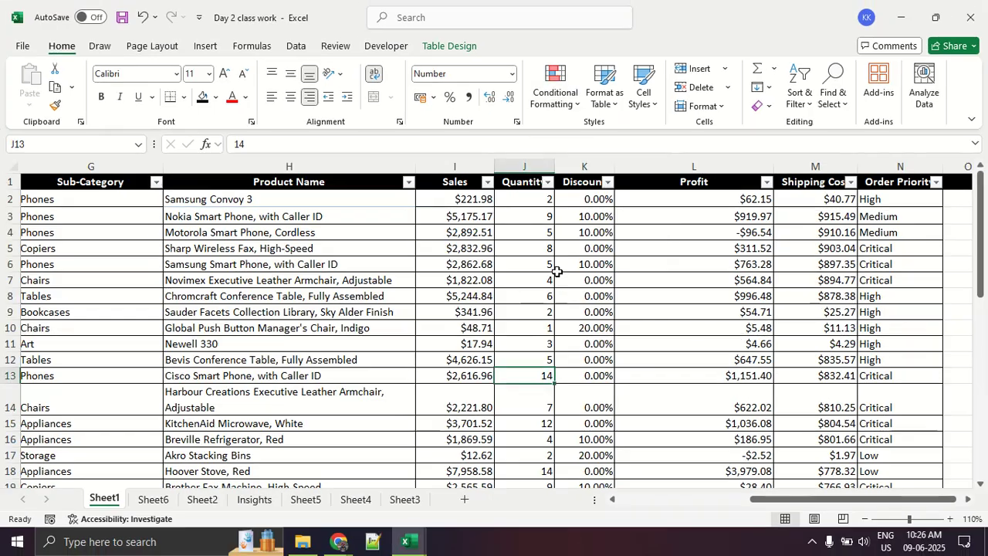
- Apply light blue gradient-fill data bars to the Sales values in I2:I19
{"action": "left_click_drag", "start_coordinate": [479, 200], "coordinate": [475, 459]}
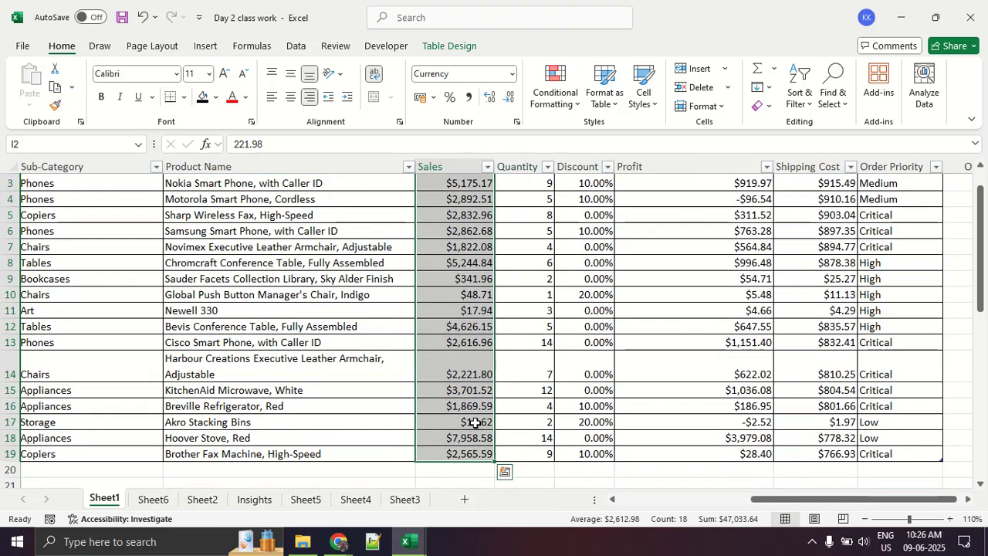
{"action": "left_click", "coordinate": [545, 100]}
{"action": "left_click", "coordinate": [546, 103]}
{"action": "left_click", "coordinate": [545, 105]}
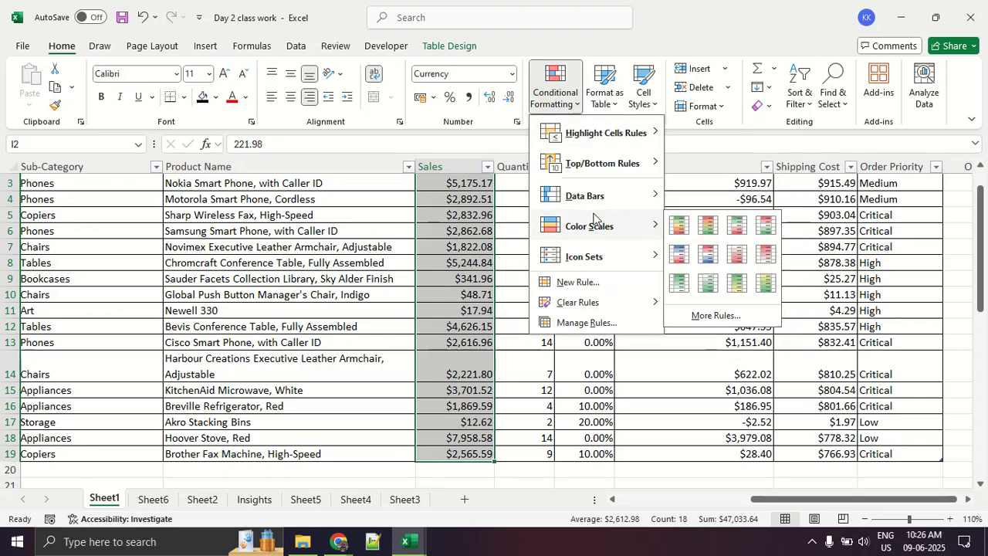
{"action": "mouse_move", "coordinate": [588, 207]}
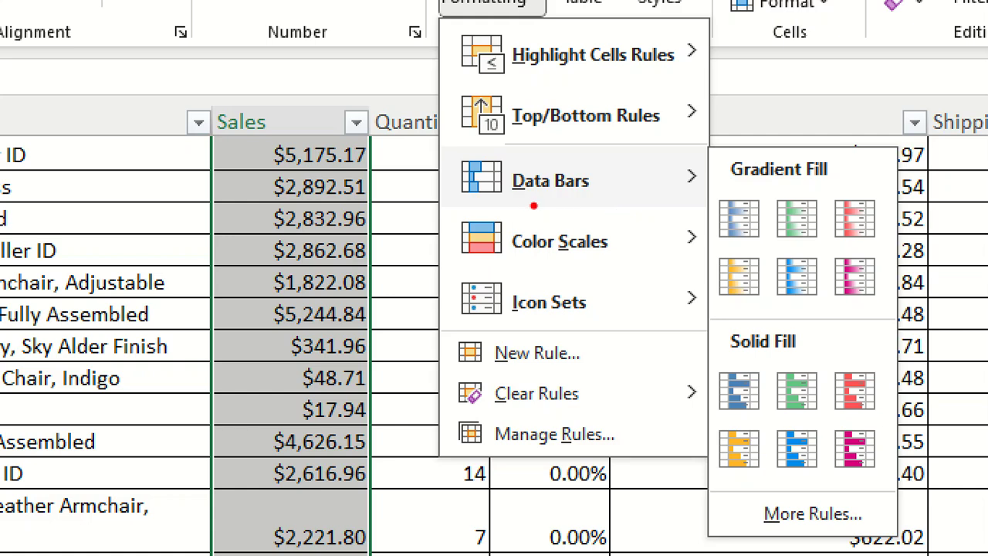
{"action": "left_click_drag", "start_coordinate": [467, 207], "coordinate": [567, 208]}
{"action": "key", "text": "Escape"}
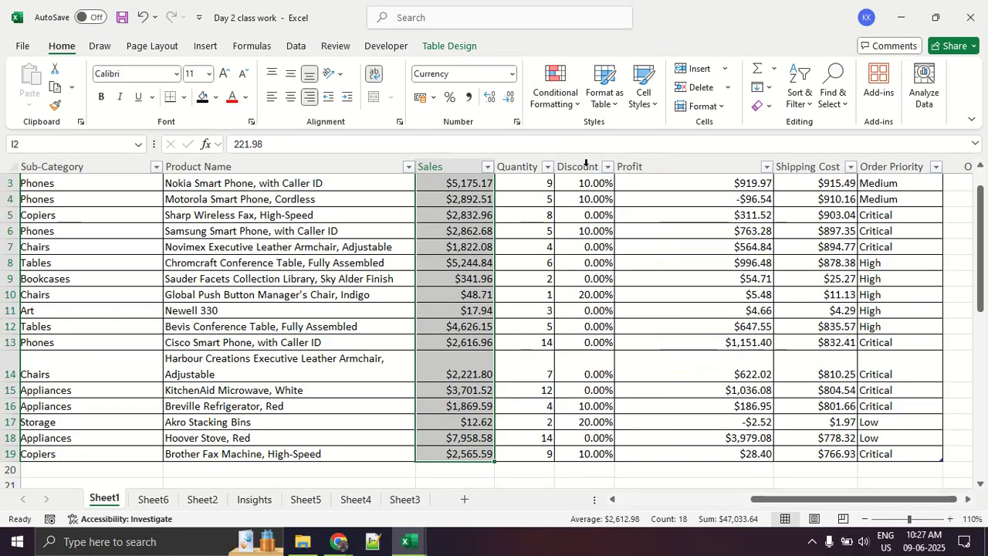
{"action": "left_click", "coordinate": [563, 99]}
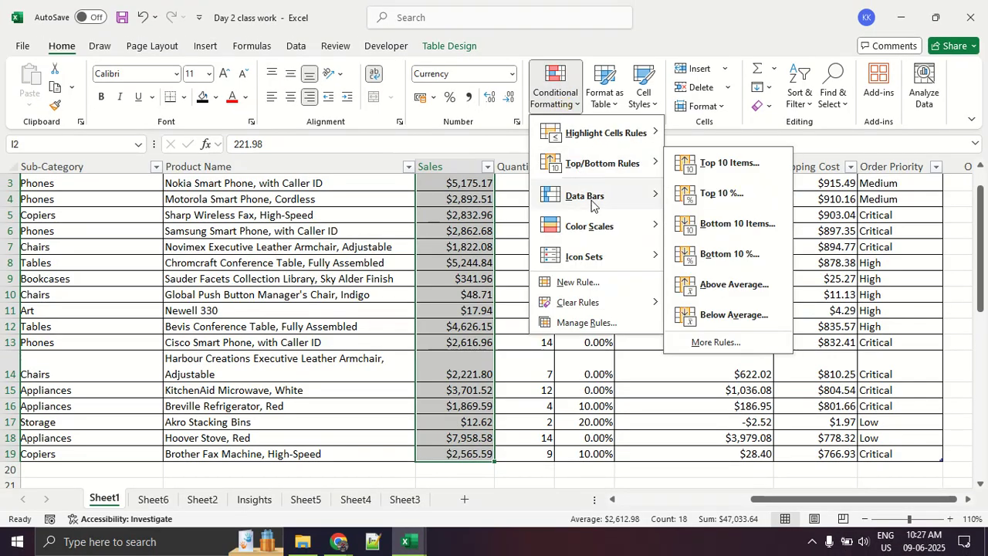
{"action": "mouse_move", "coordinate": [592, 202]}
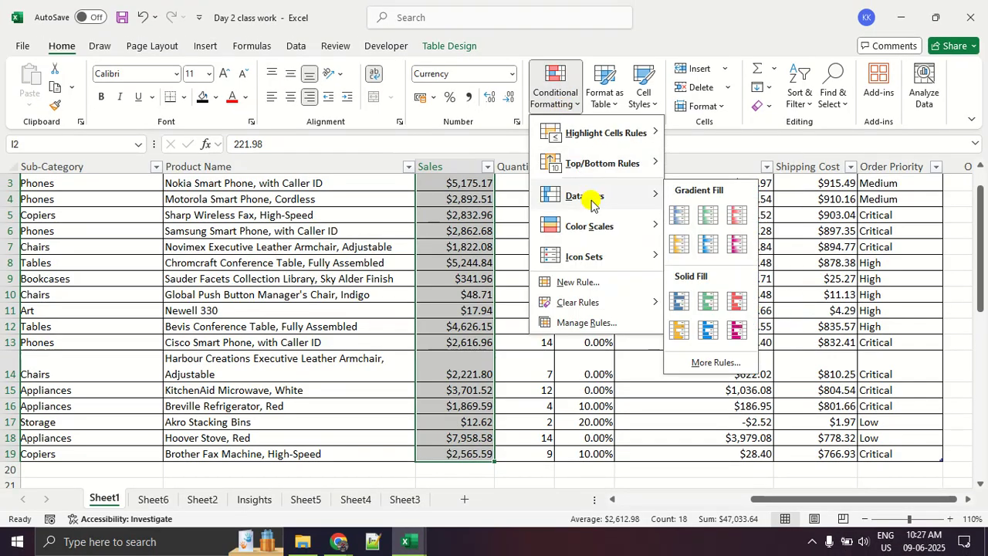
{"action": "left_click", "coordinate": [703, 246]}
{"action": "left_click", "coordinate": [700, 248]}
- Review the Sales data bars, widen the Sales column to compare their lengths, and narrow it to a moderate width
{"action": "scroll", "coordinate": [544, 339], "scroll_direction": "up", "scroll_amount": 1}
{"action": "scroll", "coordinate": [541, 332], "scroll_direction": "down", "scroll_amount": 4}
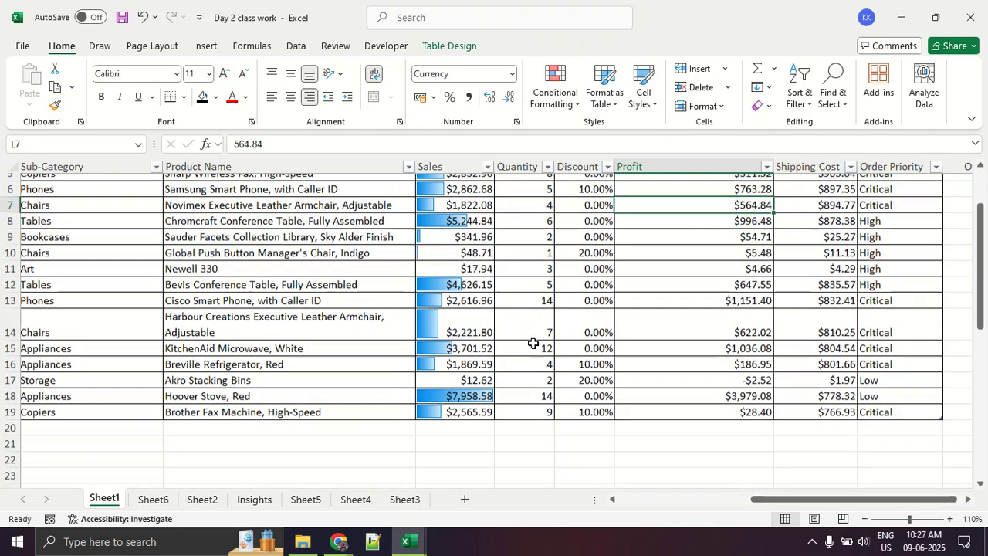
{"action": "scroll", "coordinate": [533, 315], "scroll_direction": "down", "scroll_amount": 1}
{"action": "scroll", "coordinate": [459, 314], "scroll_direction": "up", "scroll_amount": 5}
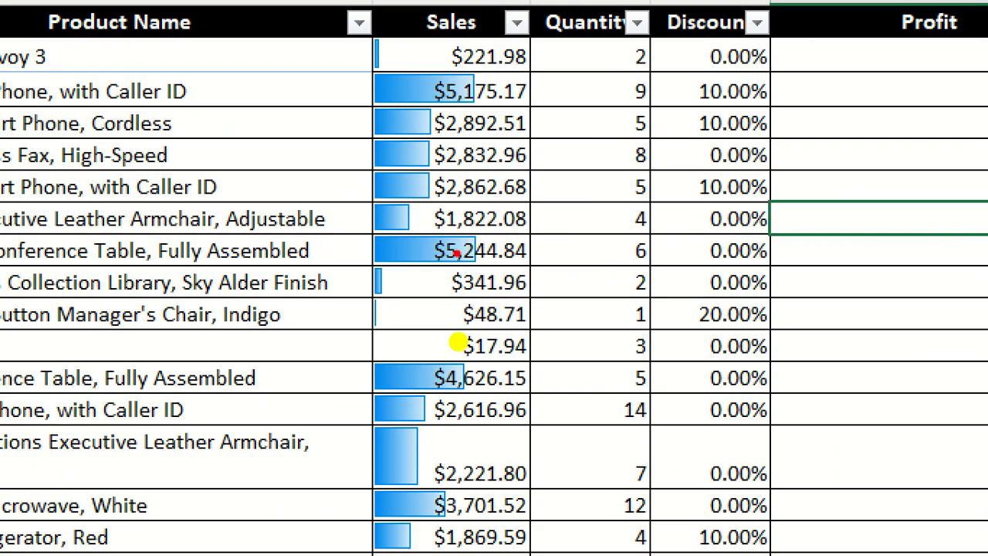
{"action": "left_click_drag", "start_coordinate": [335, 115], "coordinate": [524, 119]}
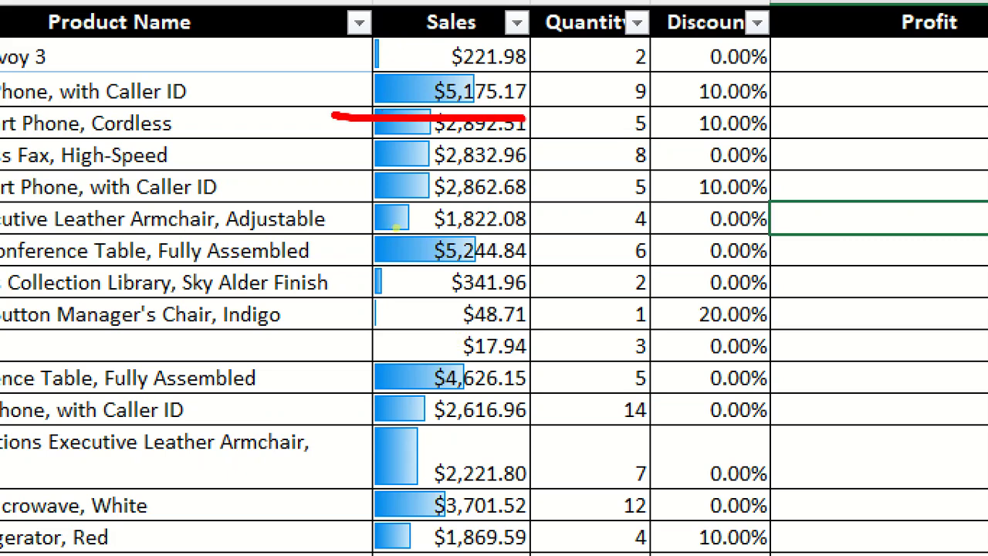
{"action": "key", "text": "Escape"}
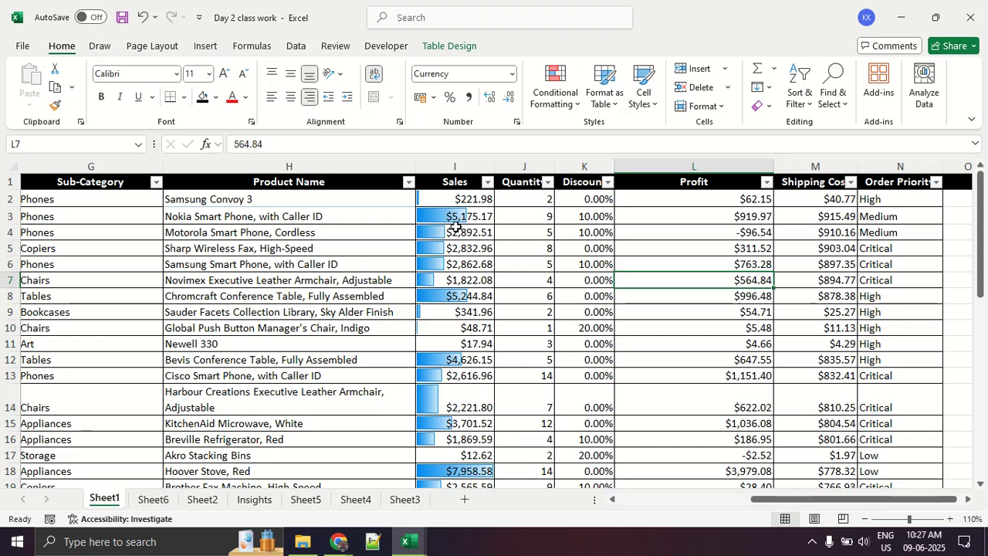
{"action": "left_click_drag", "start_coordinate": [494, 164], "coordinate": [742, 167]}
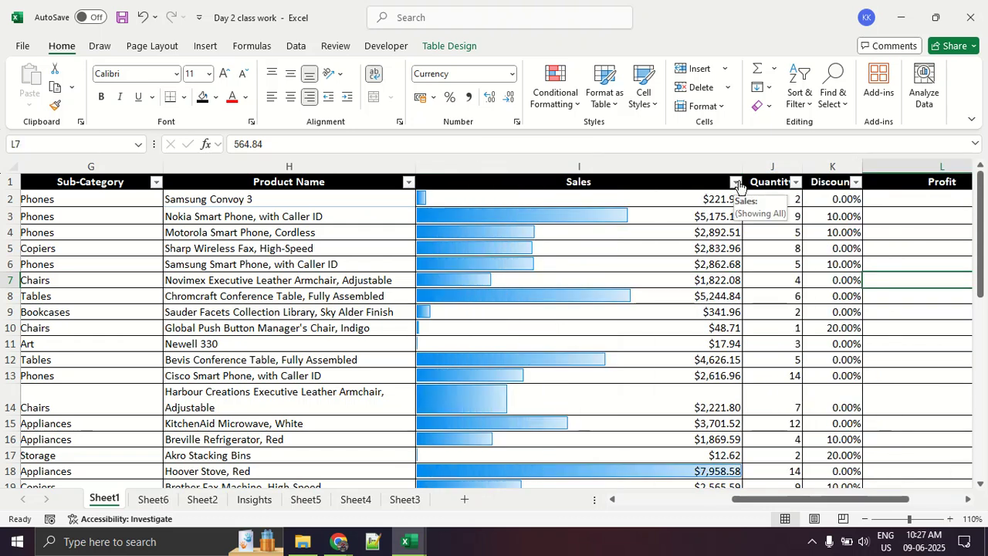
{"action": "left_click_drag", "start_coordinate": [741, 163], "coordinate": [543, 175]}
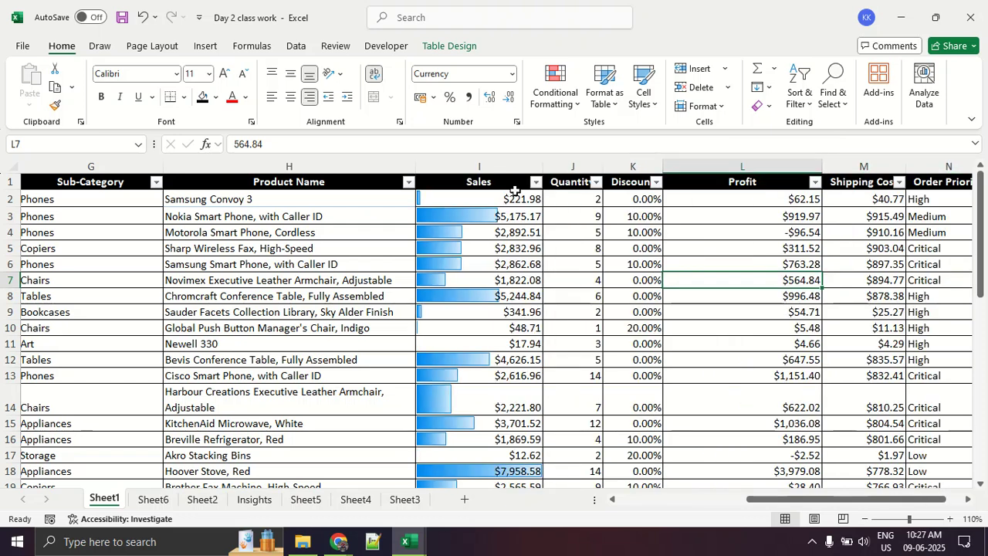
- Apply magenta solid-fill data bars to the Sales values in I2:I19
{"action": "left_click", "coordinate": [551, 104]}
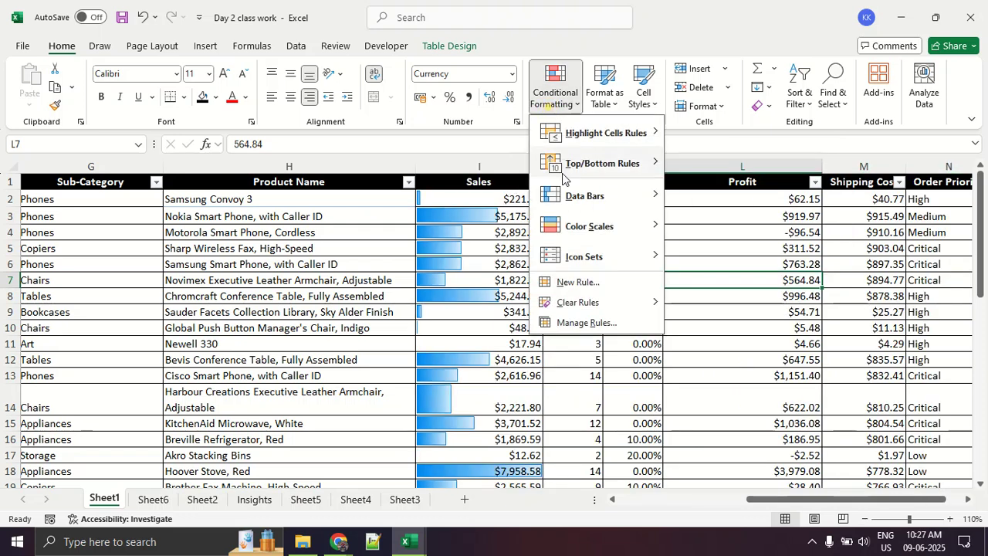
{"action": "left_click", "coordinate": [458, 198]}
{"action": "left_click", "coordinate": [458, 197]}
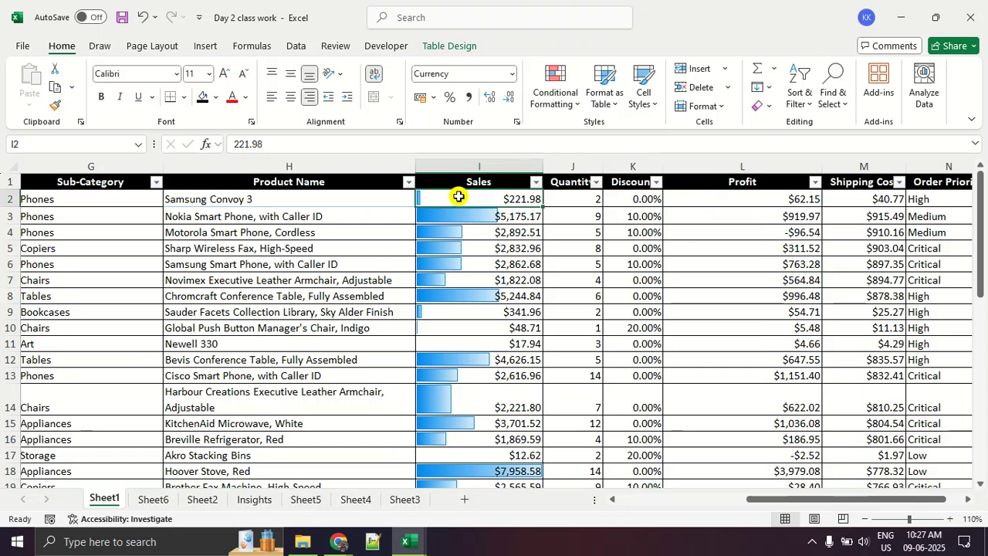
{"action": "key", "text": "ctrl+shift+Down"}
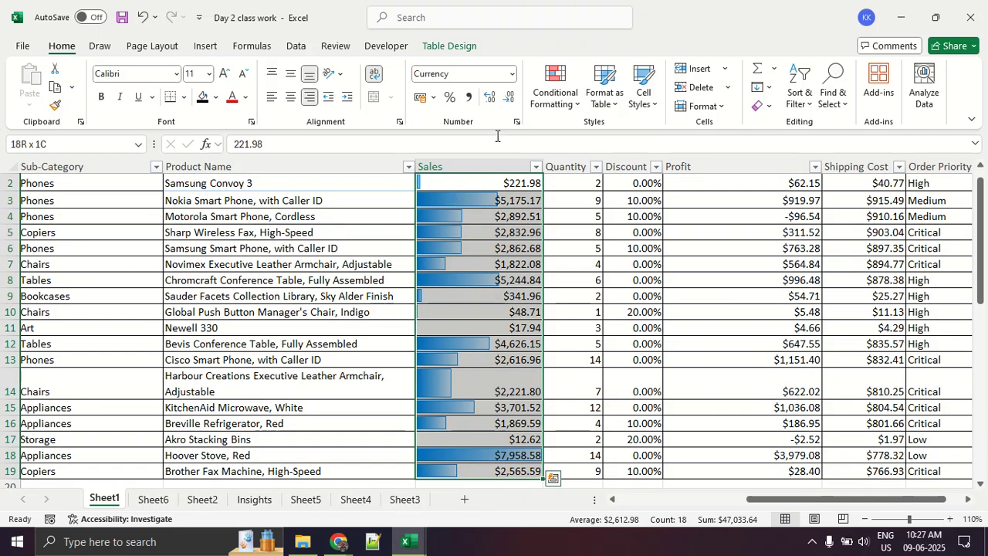
{"action": "left_click", "coordinate": [559, 100]}
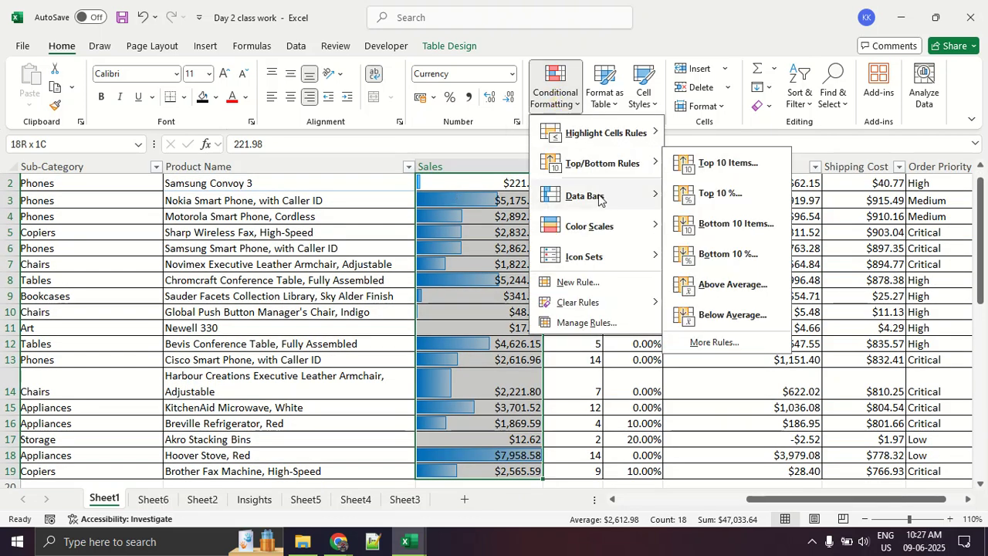
{"action": "mouse_move", "coordinate": [652, 198]}
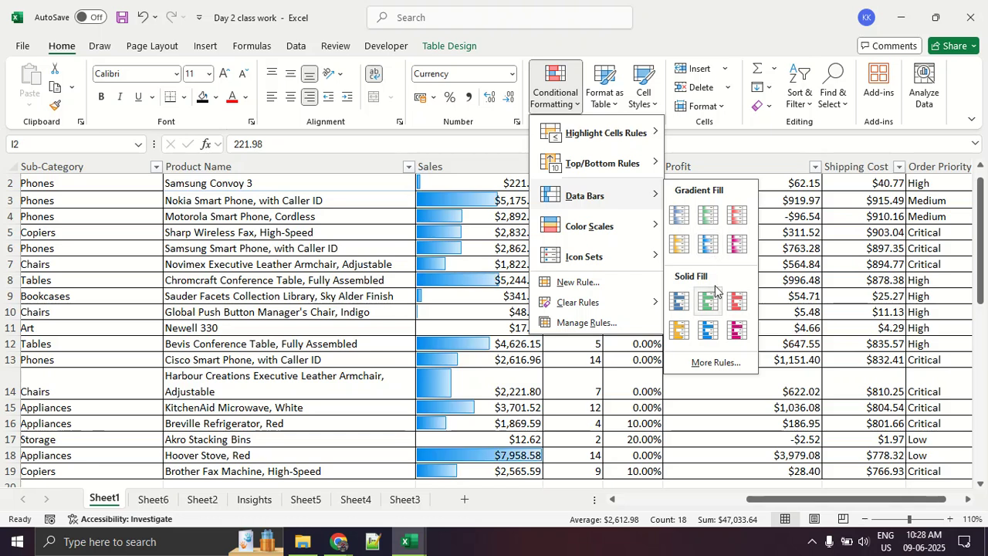
{"action": "left_click", "coordinate": [738, 333]}
{"action": "left_click", "coordinate": [536, 440]}
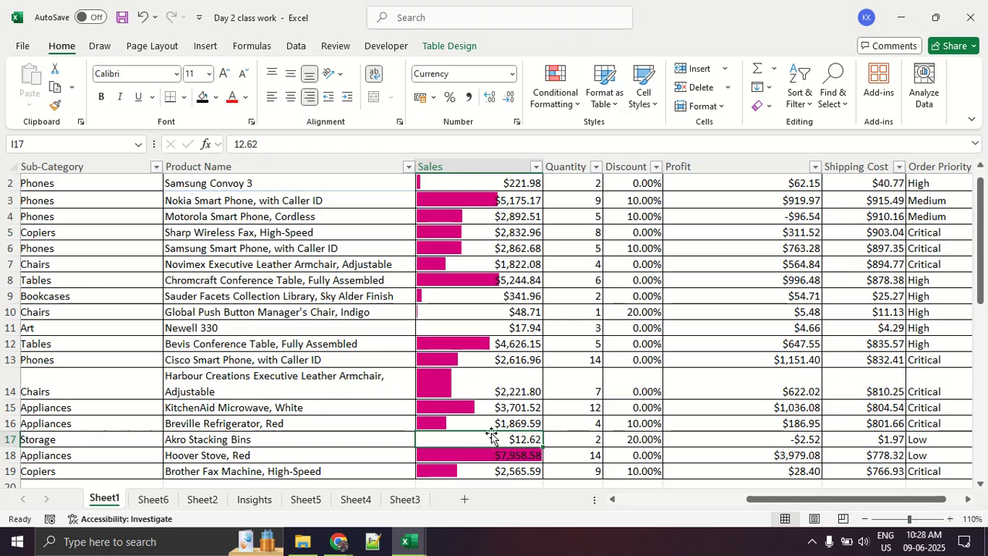
- Clear the conditional formatting rules, including the Sales data bars, from the entire sheet
{"action": "scroll", "coordinate": [492, 436], "scroll_direction": "up", "scroll_amount": 1}
{"action": "left_click", "coordinate": [561, 101]}
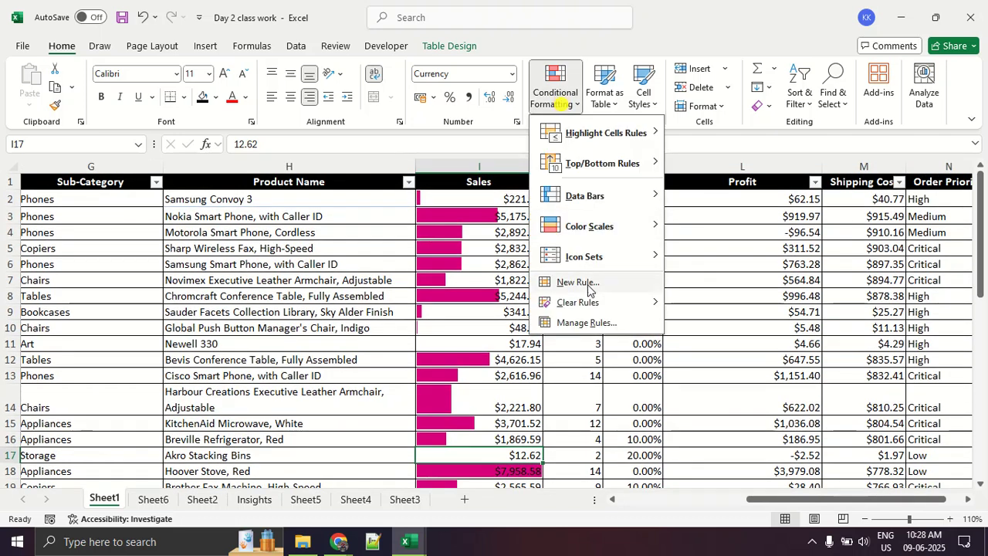
{"action": "mouse_move", "coordinate": [578, 302]}
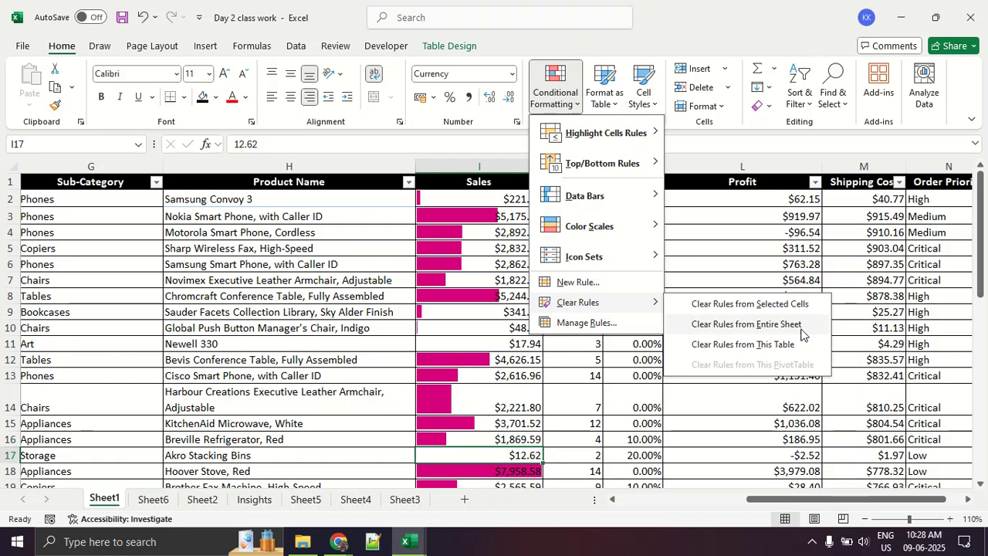
{"action": "left_click", "coordinate": [806, 330]}
- Apply the Red - White - Blue color scale to the Sales values in I2:I19
{"action": "left_click", "coordinate": [534, 200]}
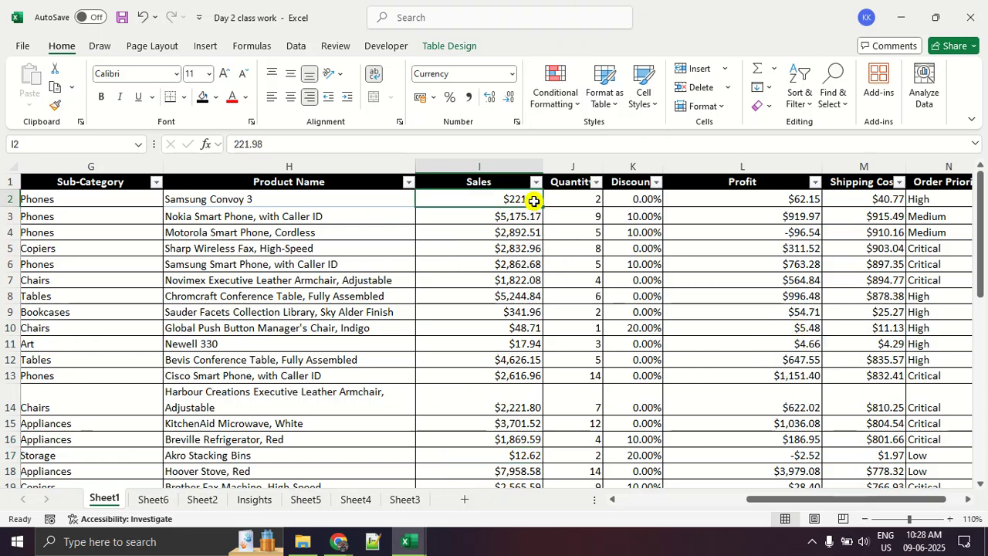
{"action": "key", "text": "ctrl+shift+Down"}
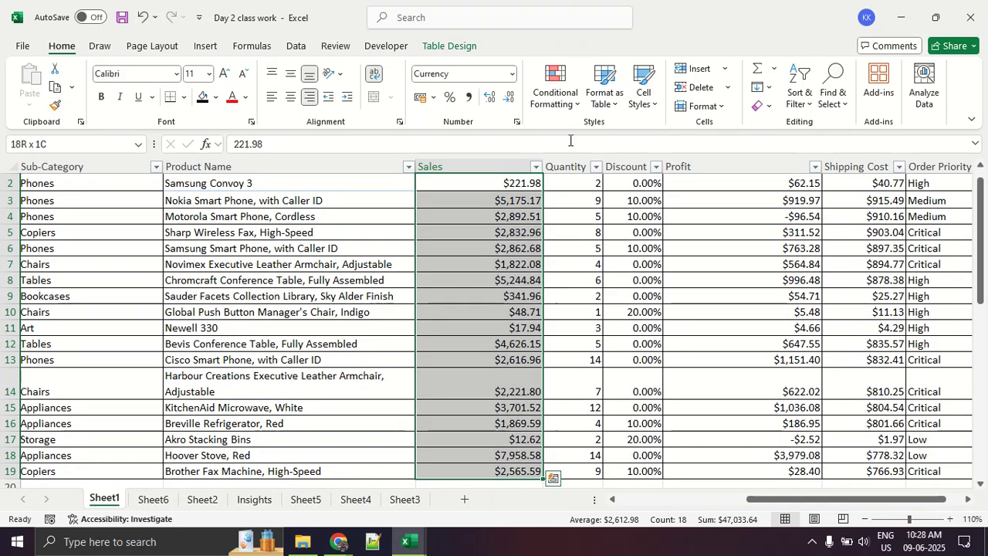
{"action": "left_click", "coordinate": [561, 98]}
{"action": "mouse_move", "coordinate": [591, 229]}
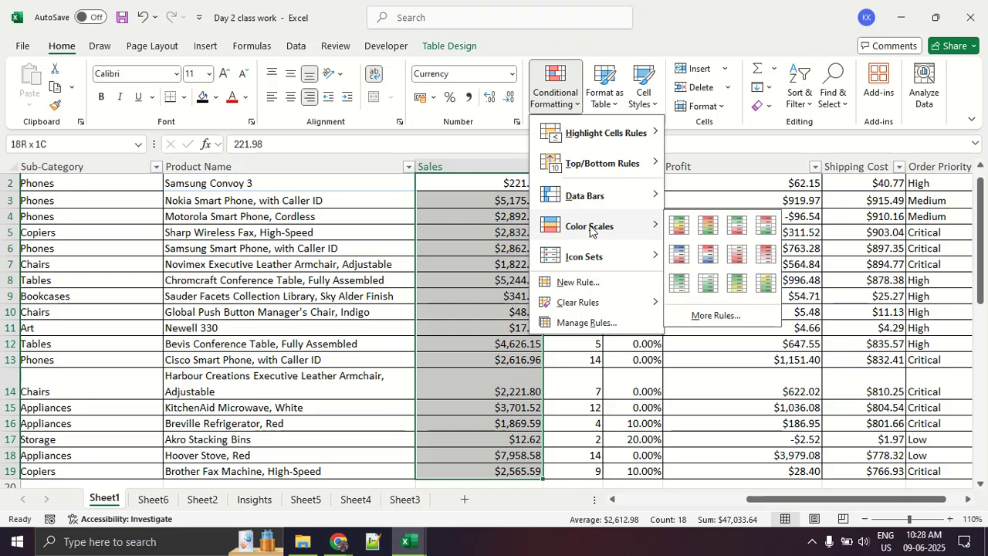
{"action": "left_click", "coordinate": [710, 255]}
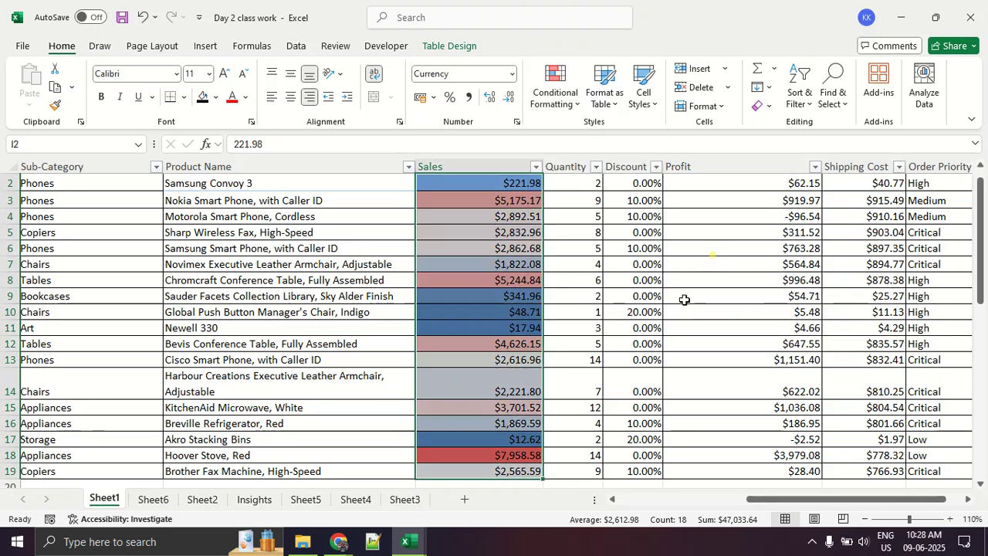
{"action": "left_click", "coordinate": [670, 332]}
- Examine how the color scale shades high, middle and low values down the Sales column
{"action": "scroll", "coordinate": [648, 328], "scroll_direction": "up", "scroll_amount": 1}
{"action": "scroll", "coordinate": [629, 320], "scroll_direction": "down", "scroll_amount": 5}
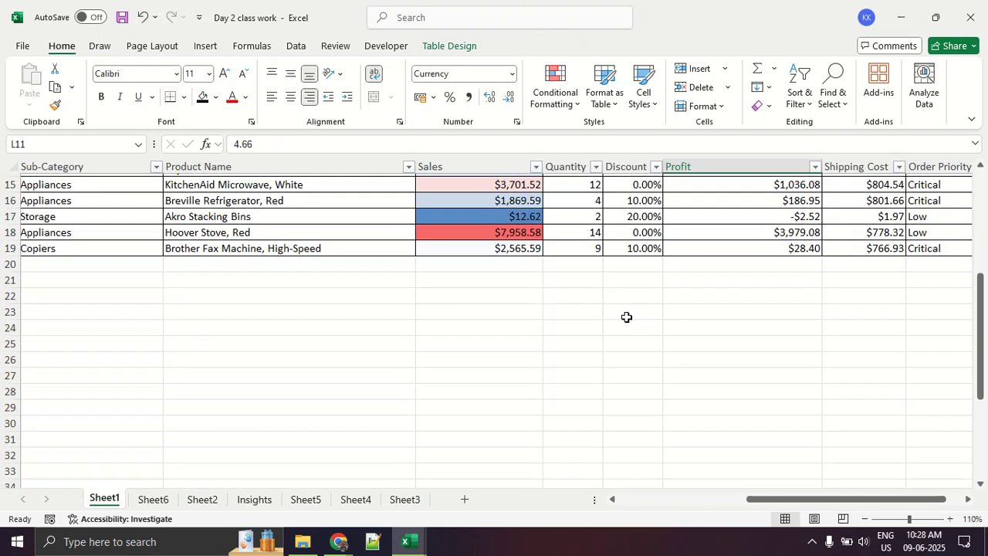
{"action": "scroll", "coordinate": [626, 317], "scroll_direction": "up", "scroll_amount": 5}
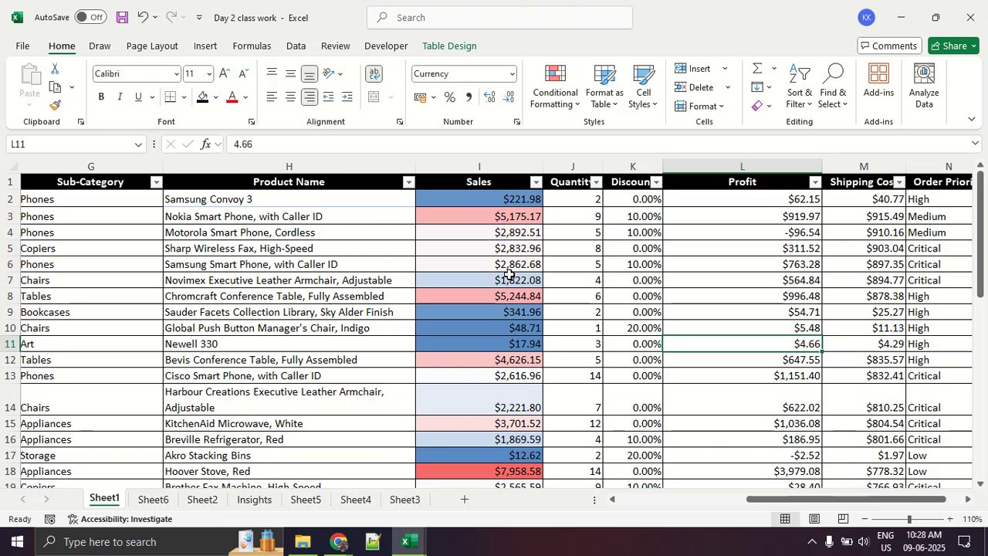
{"action": "left_click", "coordinate": [472, 295]}
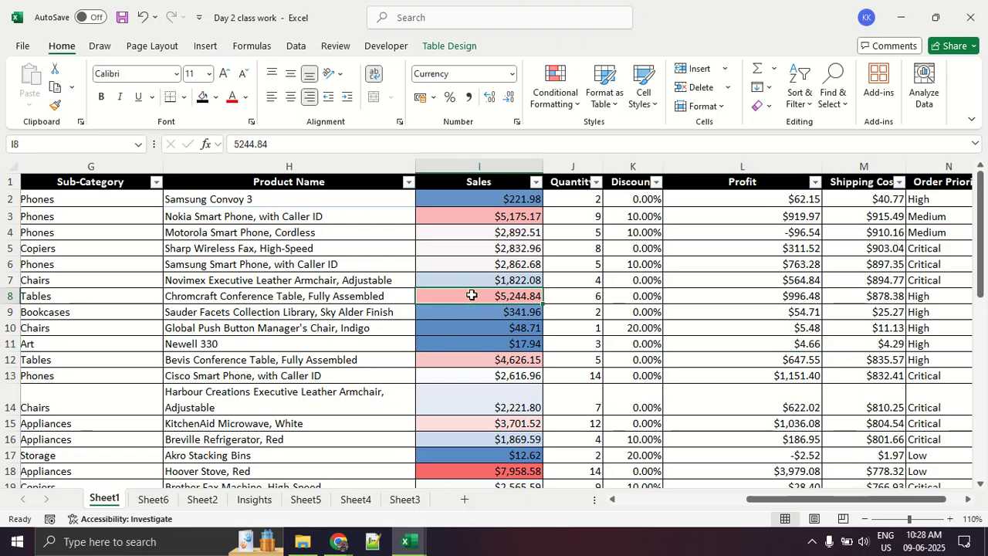
{"action": "left_click", "coordinate": [475, 323]}
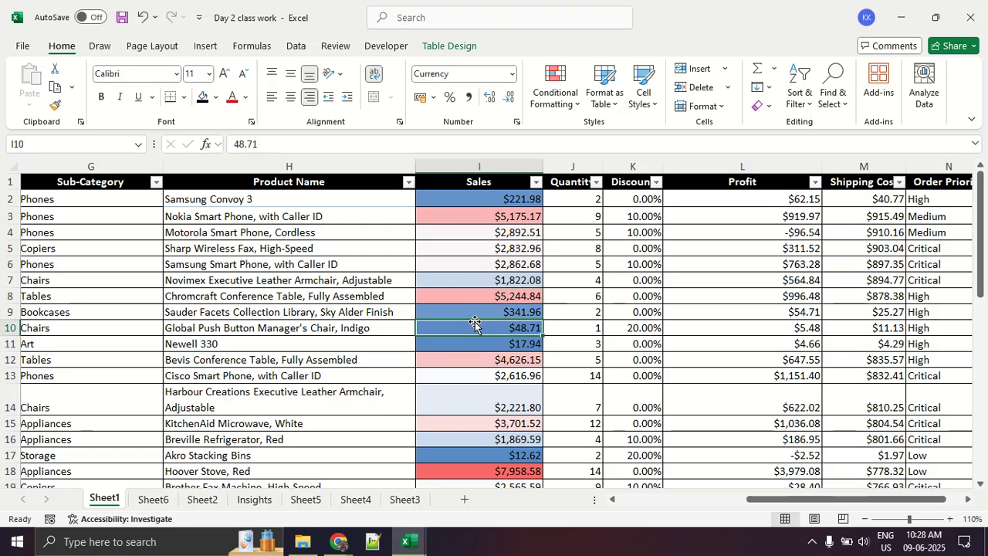
{"action": "left_click", "coordinate": [464, 244]}
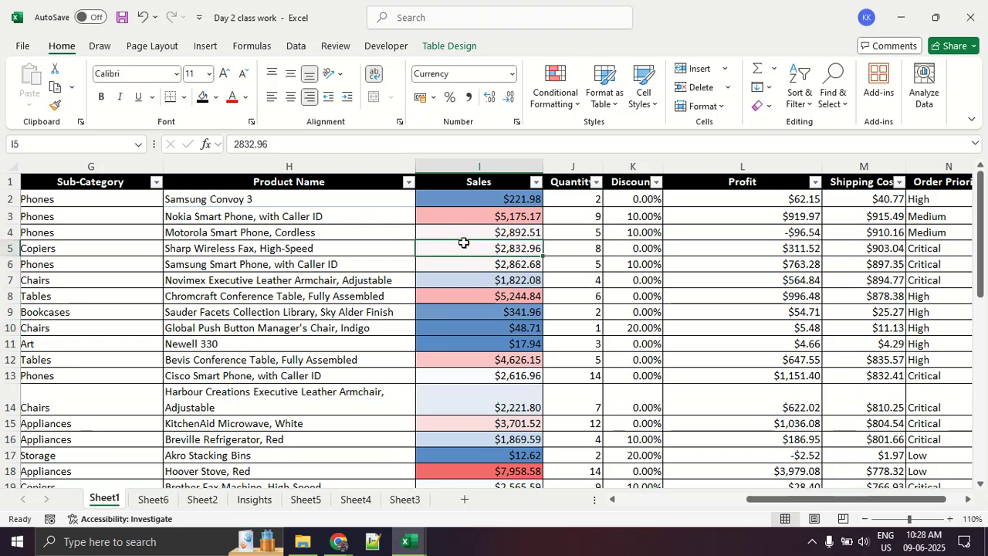
{"action": "scroll", "coordinate": [496, 222], "scroll_direction": "down", "scroll_amount": 3}
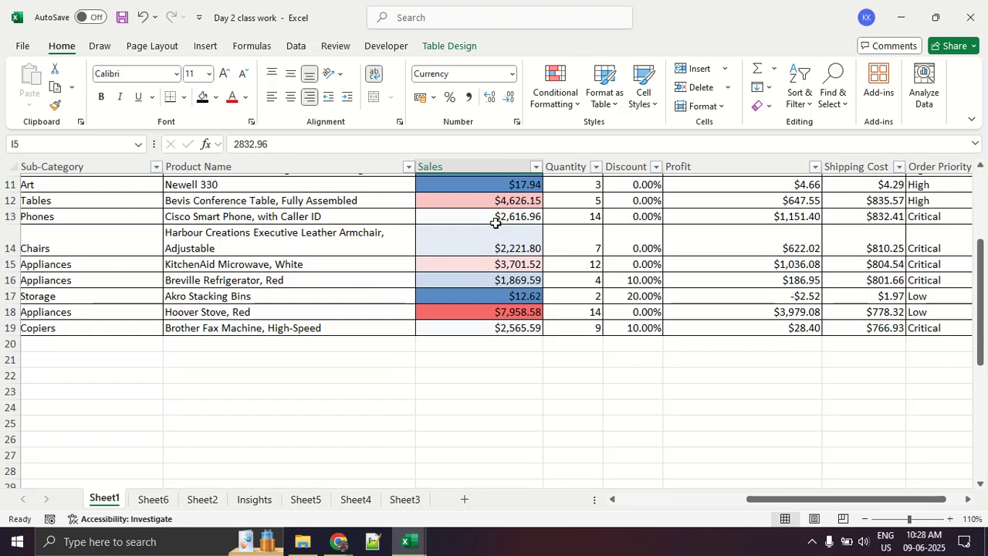
{"action": "scroll", "coordinate": [506, 219], "scroll_direction": "up", "scroll_amount": 3}
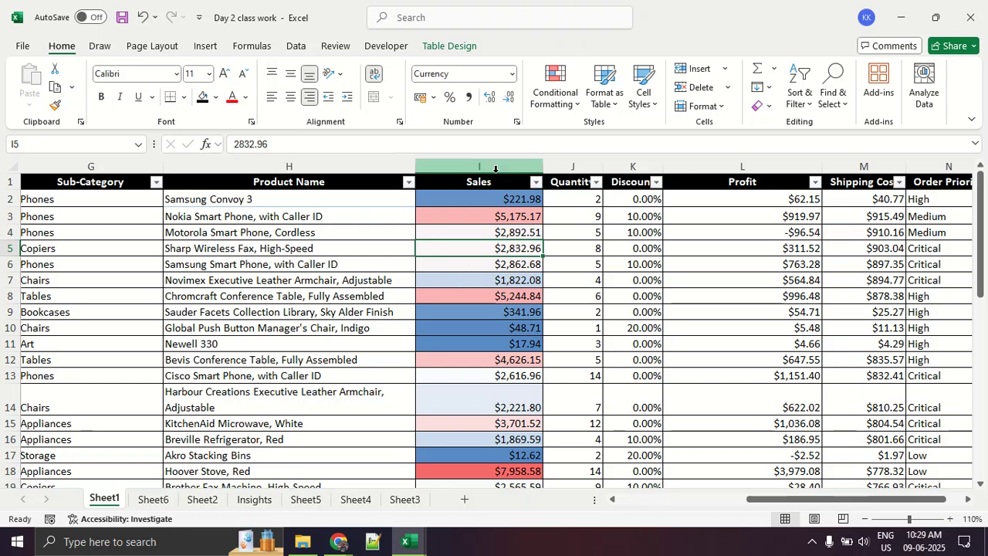
- Remove the Sales color scale by clearing conditional formatting rules from the entire sheet
{"action": "left_click", "coordinate": [563, 101]}
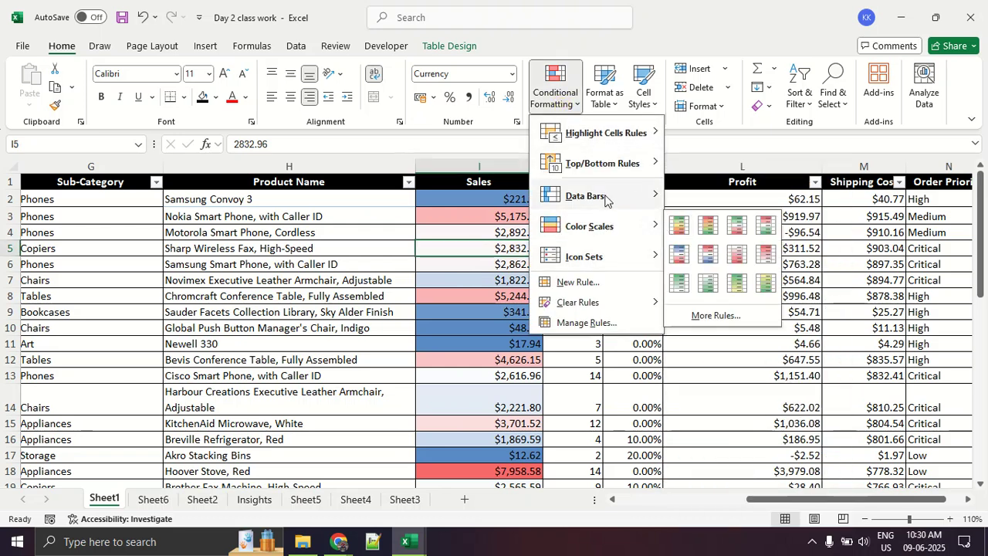
{"action": "mouse_move", "coordinate": [617, 302]}
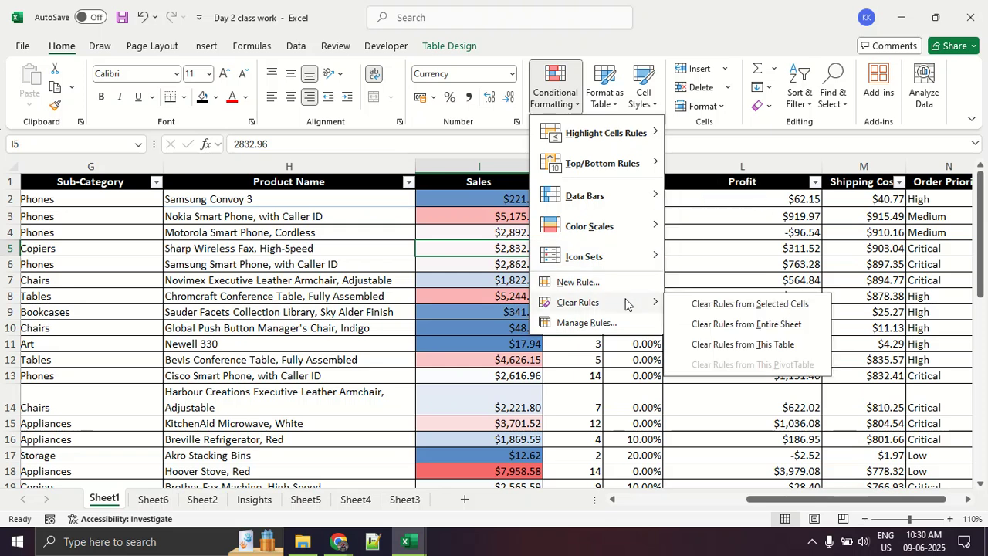
{"action": "left_click", "coordinate": [708, 321]}
- Apply the directional icon set with five colored arrows to the Sales values in I2:I19
{"action": "left_click", "coordinate": [492, 204]}
{"action": "key", "text": "shift+Down"}
{"action": "key", "text": "shift+Down"}
{"action": "key", "text": "shift+Down"}
{"action": "key", "text": "shift+Down"}
{"action": "key", "text": "shift+Down"}
{"action": "key", "text": "shift+Down"}
{"action": "key", "text": "shift+Down"}
{"action": "key", "text": "shift+Down"}
{"action": "key", "text": "shift+Down"}
{"action": "key", "text": "shift+Down"}
{"action": "key", "text": "shift+Down"}
{"action": "key", "text": "shift+Down"}
{"action": "key", "text": "shift+Down"}
{"action": "key", "text": "shift+Down"}
{"action": "key", "text": "shift+Down"}
{"action": "key", "text": "shift+Down"}
{"action": "key", "text": "shift+Down"}
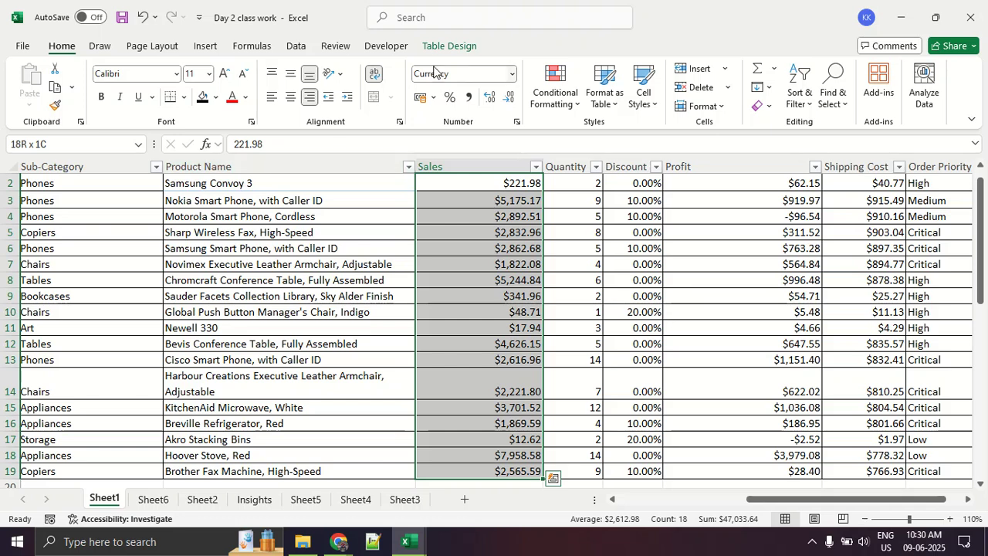
{"action": "left_click", "coordinate": [544, 96]}
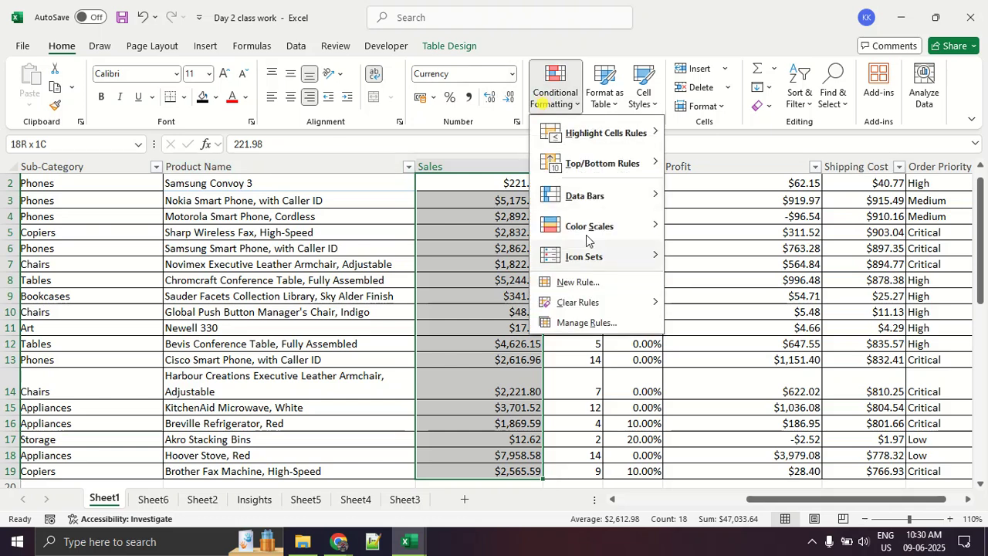
{"action": "mouse_move", "coordinate": [583, 263]}
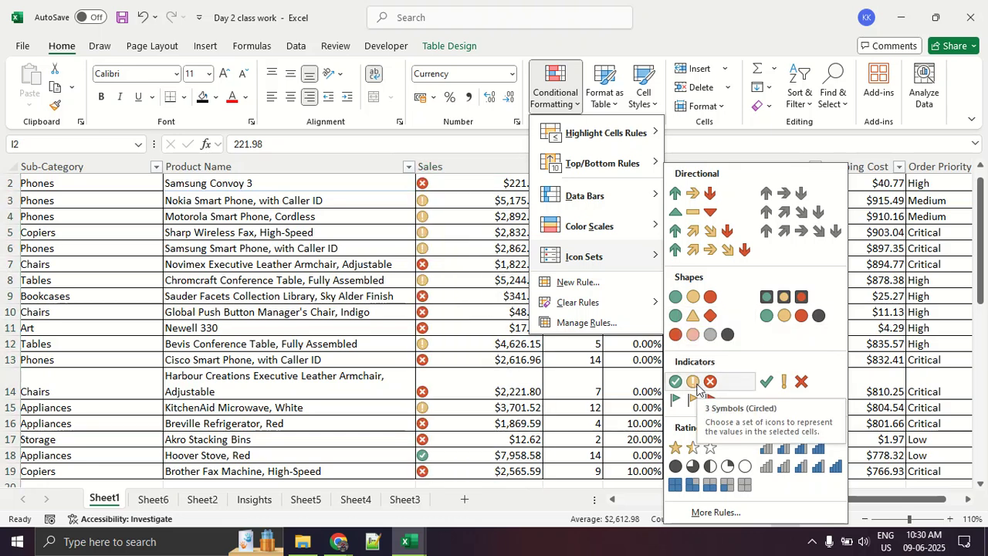
{"action": "left_click", "coordinate": [726, 255]}
{"action": "left_click", "coordinate": [726, 255]}
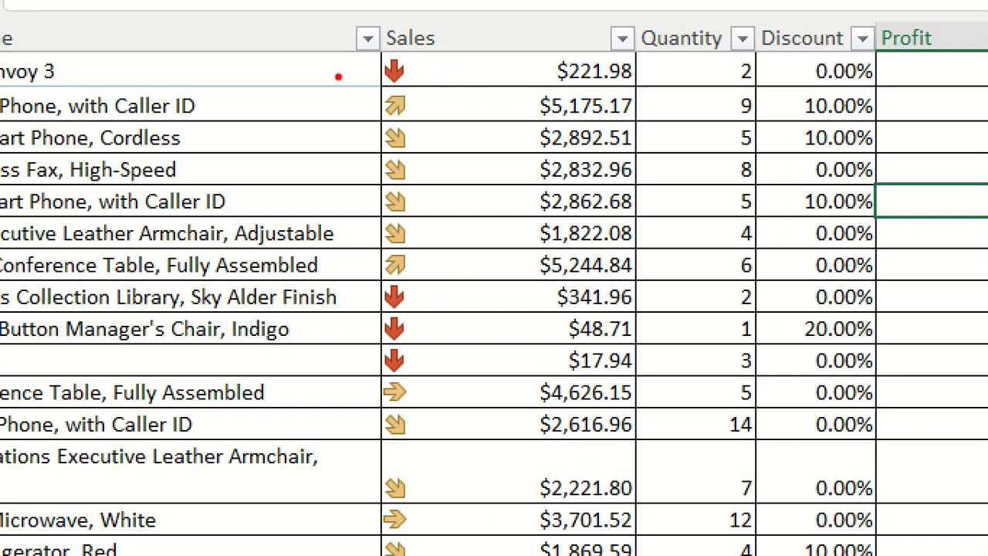
- Examine the arrow icons against the Sales values, marking several example rows with red lines in the zoomed view
{"action": "left_click_drag", "start_coordinate": [338, 76], "coordinate": [776, 78]}
{"action": "left_click_drag", "start_coordinate": [365, 150], "coordinate": [456, 155]}
{"action": "left_click_drag", "start_coordinate": [372, 130], "coordinate": [471, 130]}
{"action": "left_click_drag", "start_coordinate": [337, 328], "coordinate": [743, 338]}
{"action": "mouse_move", "coordinate": [377, 386]}
{"action": "left_mouse_down"}
{"action": "mouse_move", "coordinate": [452, 409]}
{"action": "mouse_move", "coordinate": [584, 411]}
{"action": "left_mouse_up"}
{"action": "left_click_drag", "start_coordinate": [332, 486], "coordinate": [637, 502]}
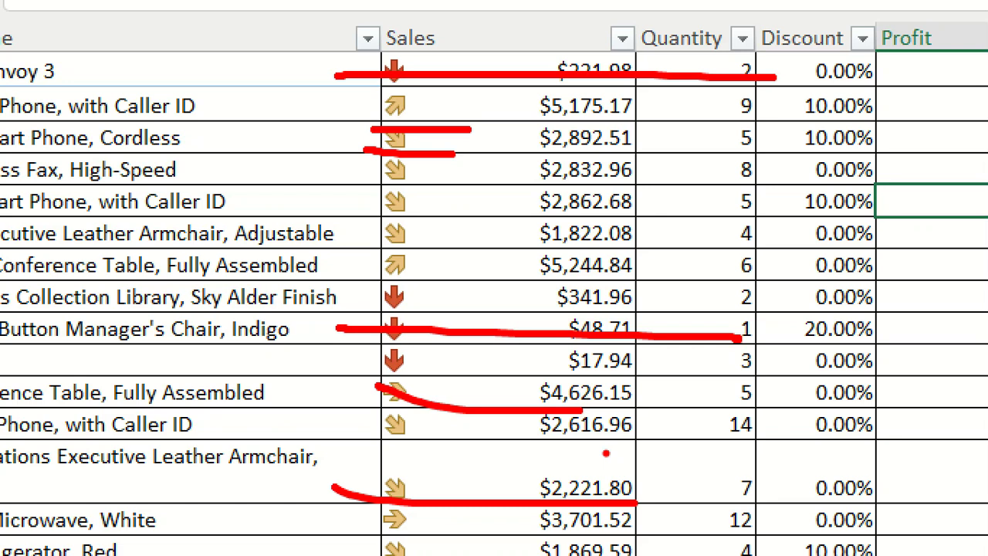
{"action": "scroll", "coordinate": [604, 421], "scroll_direction": "down", "scroll_amount": 3}
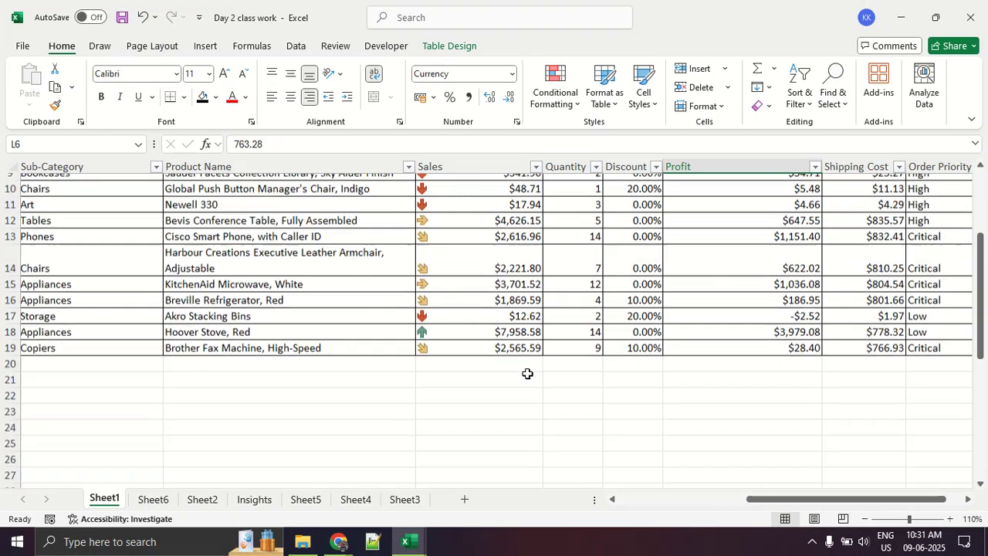
{"action": "scroll", "coordinate": [603, 421], "scroll_direction": "up", "scroll_amount": 3}
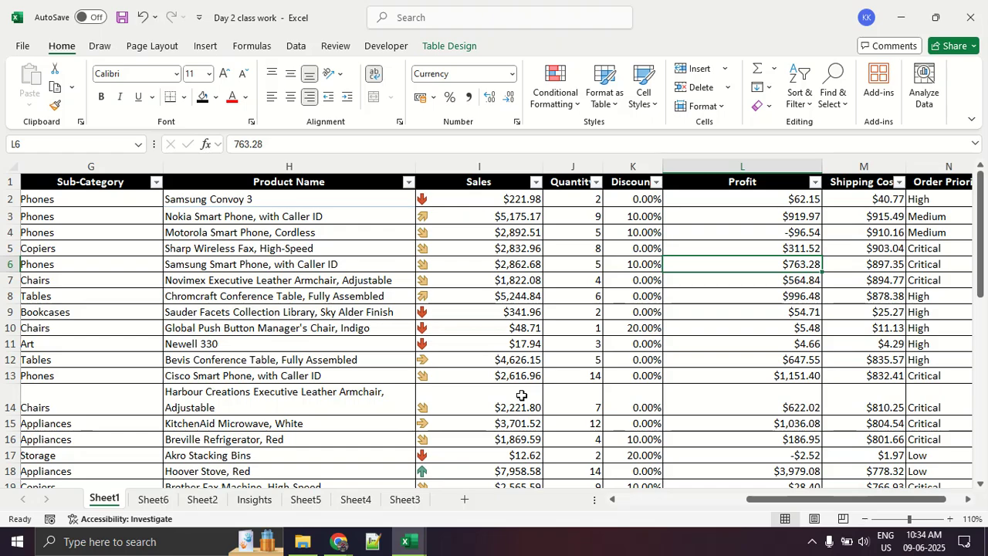
- Switch to the Google Meet call, examine the full list of participants and their microphone status, and return to the Excel workbook
{"action": "key", "text": "alt+Tab"}
{"action": "key", "text": "alt+Tab"}
{"action": "key", "text": "alt+Tab"}
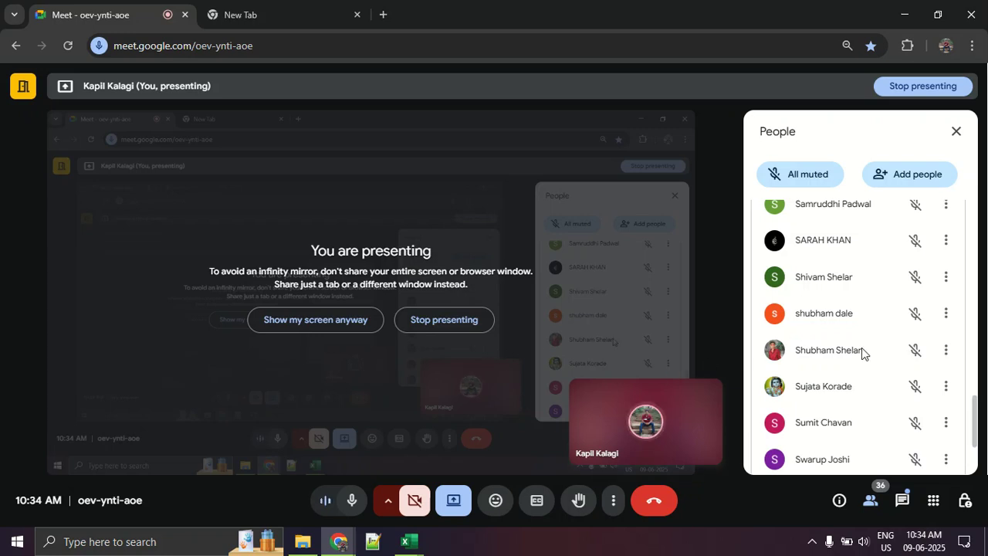
{"action": "scroll", "coordinate": [861, 348], "scroll_direction": "up", "scroll_amount": 15}
{"action": "scroll", "coordinate": [860, 351], "scroll_direction": "down", "scroll_amount": 15}
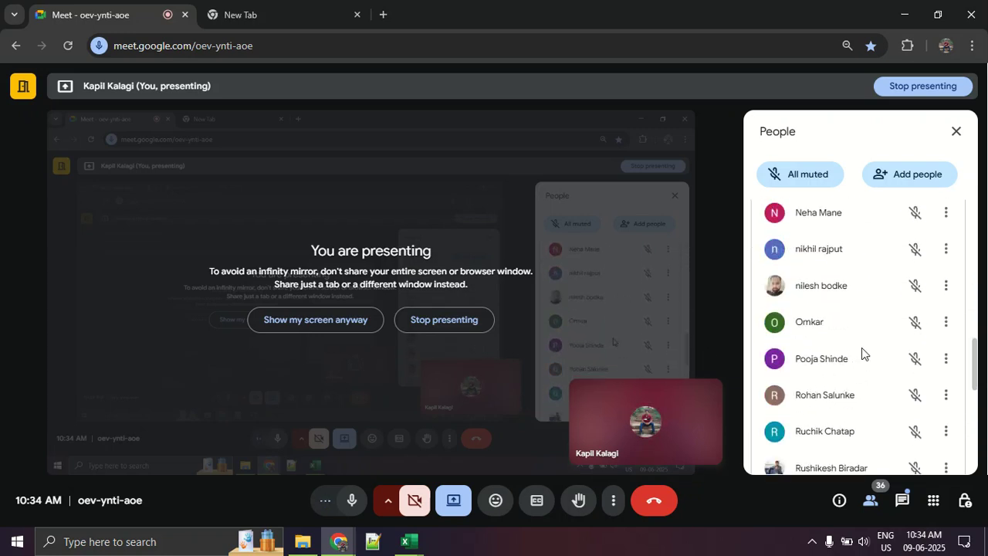
{"action": "scroll", "coordinate": [856, 385], "scroll_direction": "up", "scroll_amount": 15}
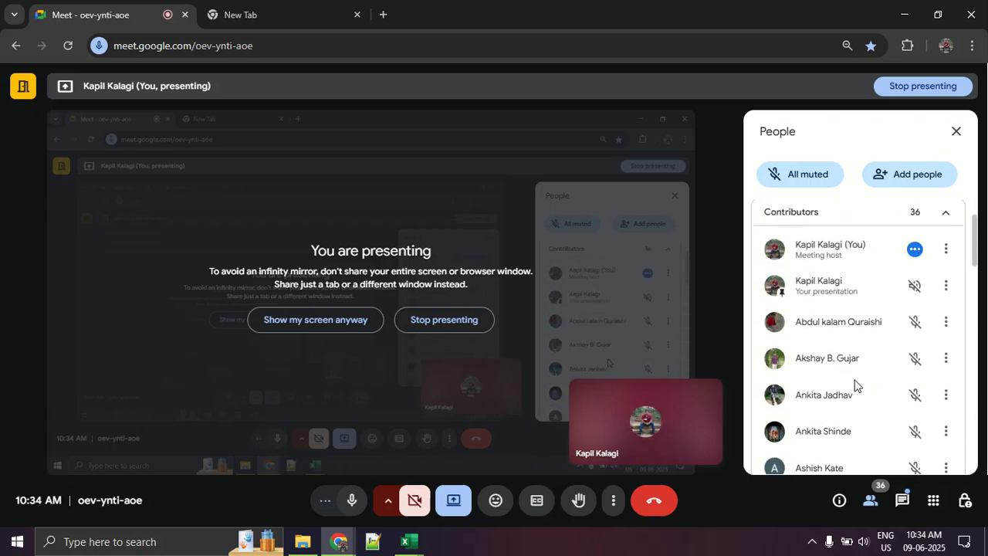
{"action": "scroll", "coordinate": [854, 385], "scroll_direction": "down", "scroll_amount": 2}
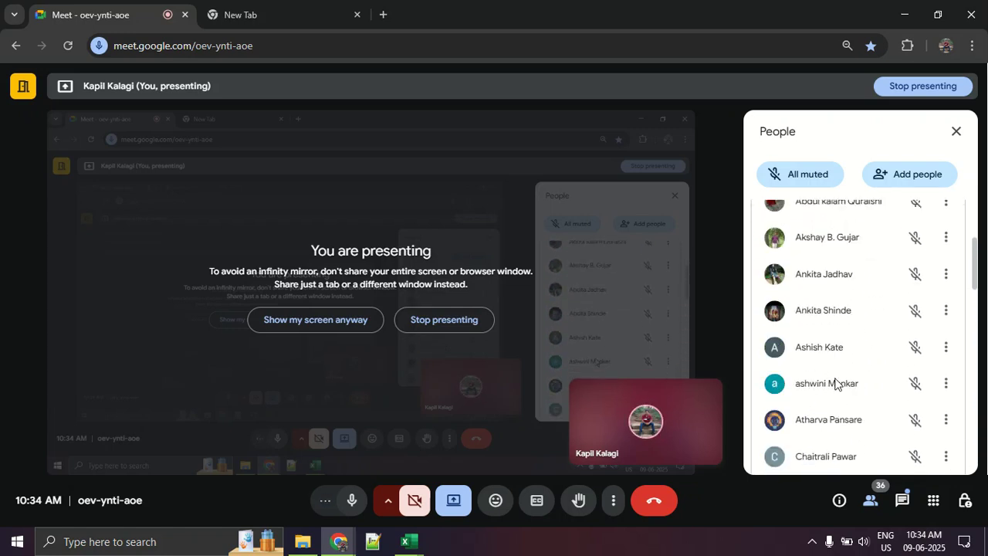
{"action": "scroll", "coordinate": [926, 388], "scroll_direction": "down", "scroll_amount": 2}
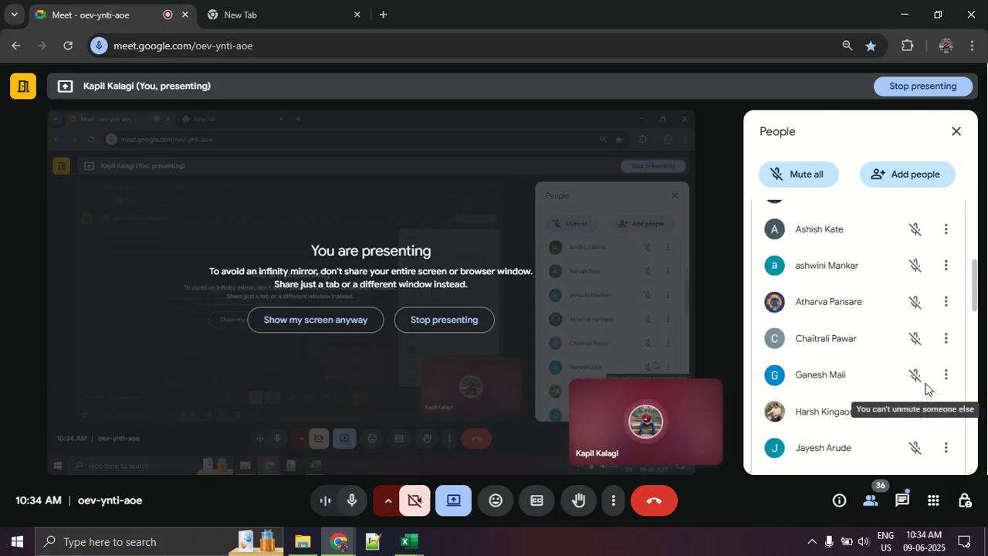
{"action": "scroll", "coordinate": [926, 389], "scroll_direction": "down", "scroll_amount": 4}
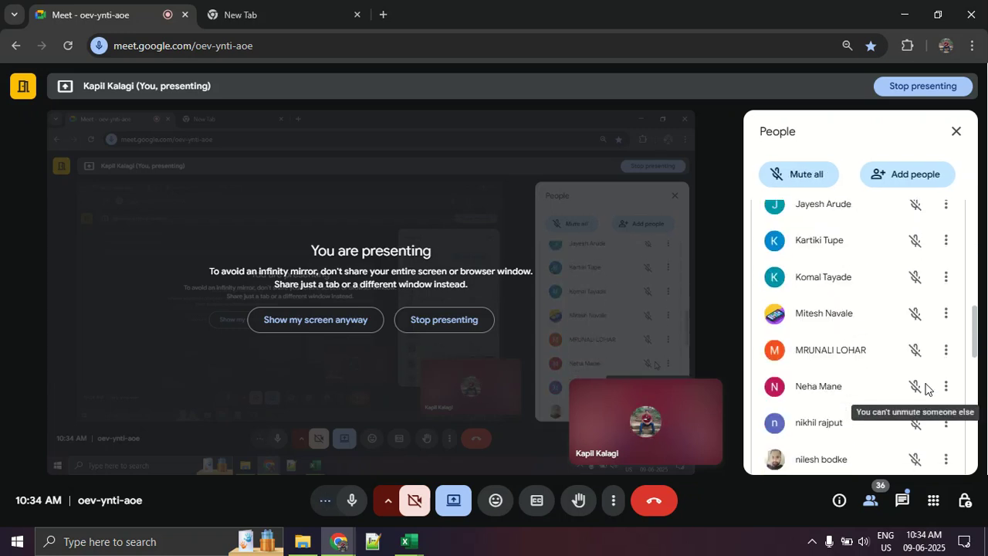
{"action": "scroll", "coordinate": [926, 389], "scroll_direction": "down", "scroll_amount": 2}
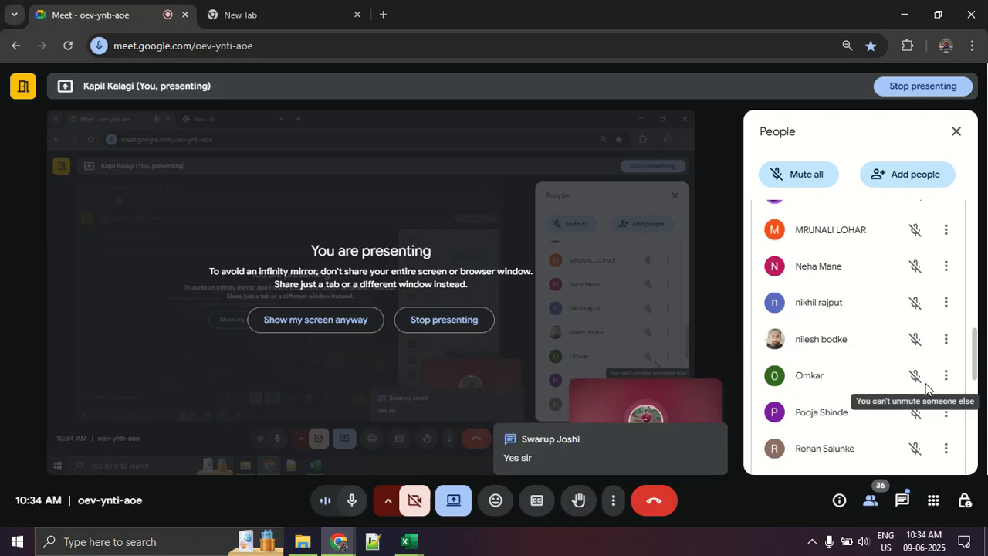
{"action": "scroll", "coordinate": [926, 389], "scroll_direction": "down", "scroll_amount": 4}
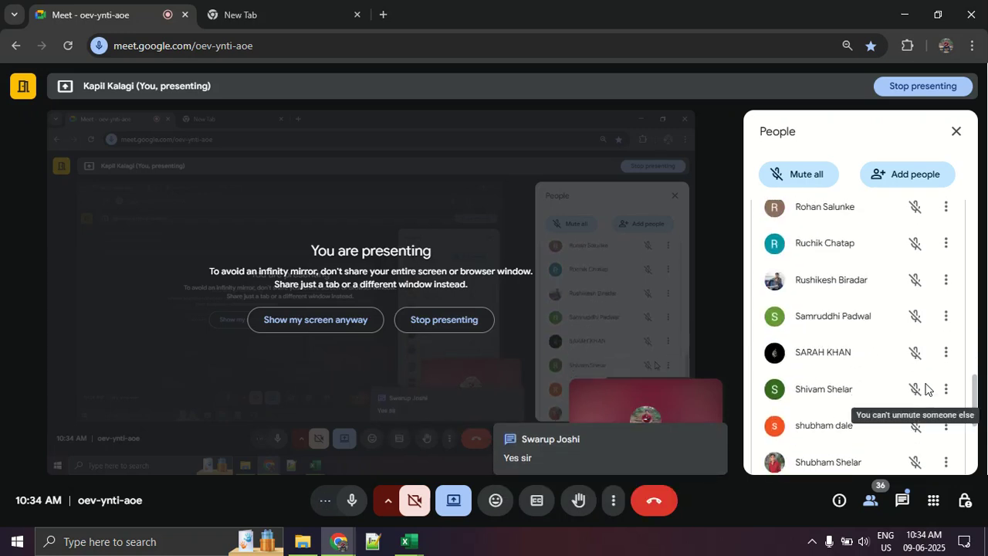
{"action": "scroll", "coordinate": [926, 388], "scroll_direction": "down", "scroll_amount": 2}
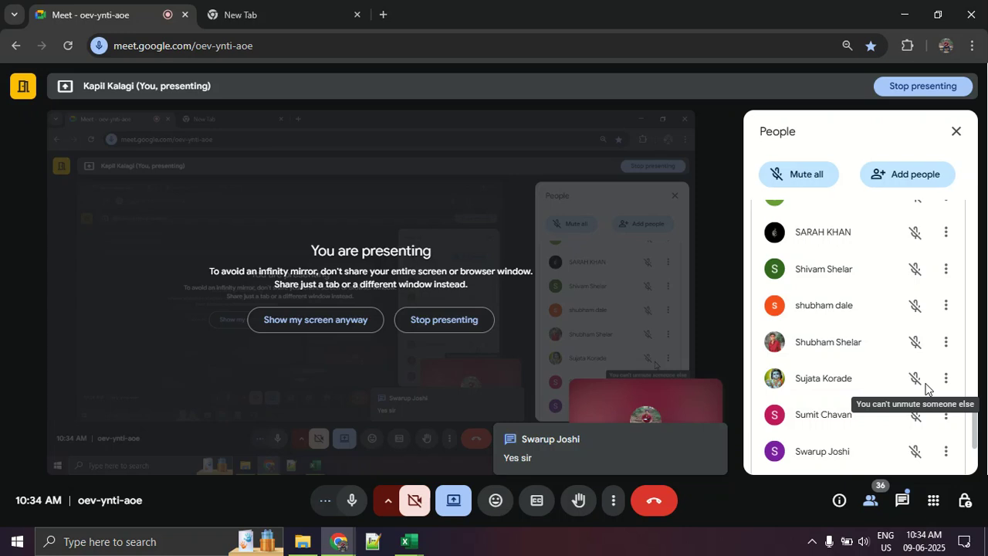
{"action": "scroll", "coordinate": [926, 388], "scroll_direction": "down", "scroll_amount": 2}
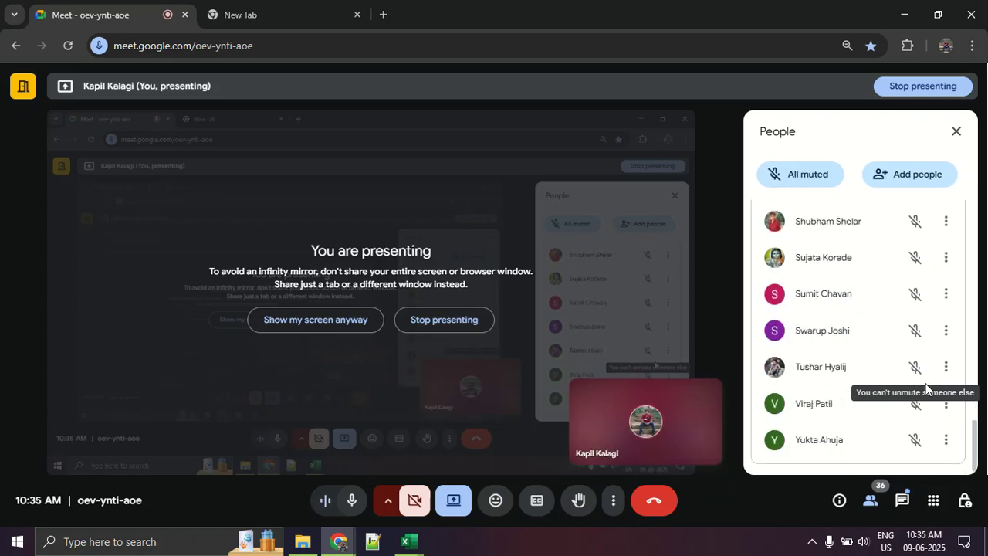
{"action": "scroll", "coordinate": [926, 389], "scroll_direction": "up", "scroll_amount": 17}
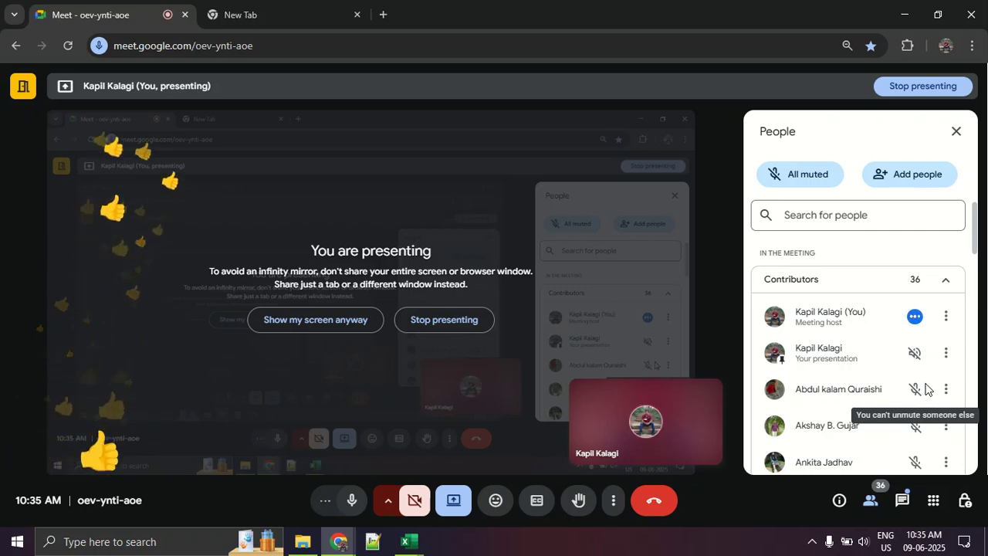
{"action": "key", "text": "alt+Tab"}
{"action": "key", "text": "alt+Tab"}
{"action": "key", "text": "alt+Tab"}
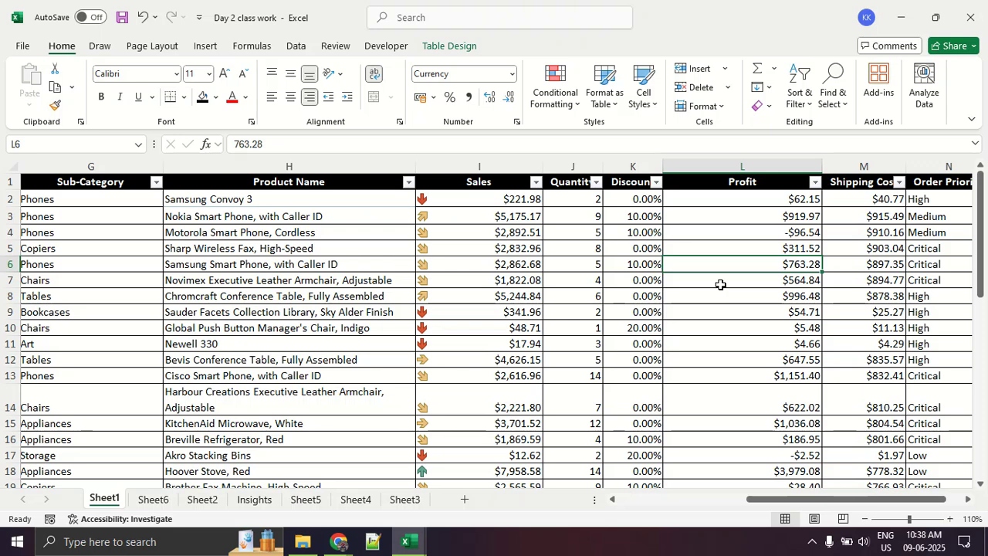
- Switch to the Google Meet call and lower all raised hands in the participant list
{"action": "key", "text": "alt+Tab"}
{"action": "key", "text": "alt+Tab"}
{"action": "key", "text": "alt+Tab"}
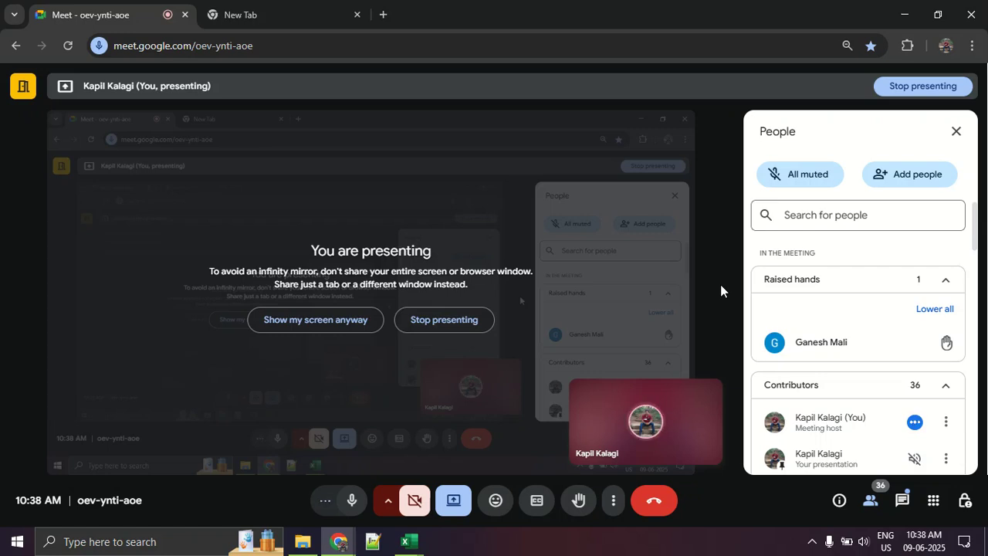
{"action": "left_click", "coordinate": [929, 311]}
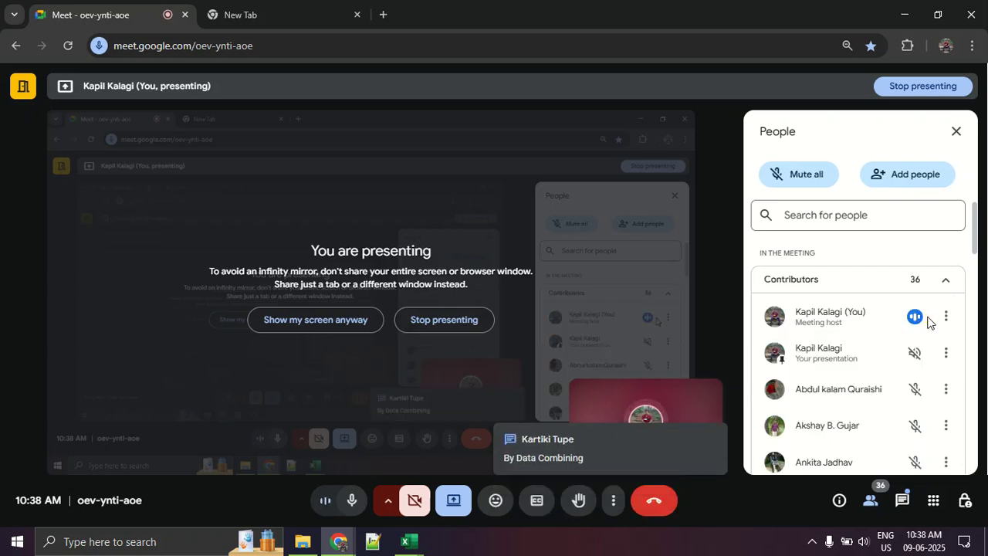
- Look through the meeting's contributors, read the latest in-call messages, and return to the Excel workbook
{"action": "scroll", "coordinate": [929, 321], "scroll_direction": "down", "scroll_amount": 6}
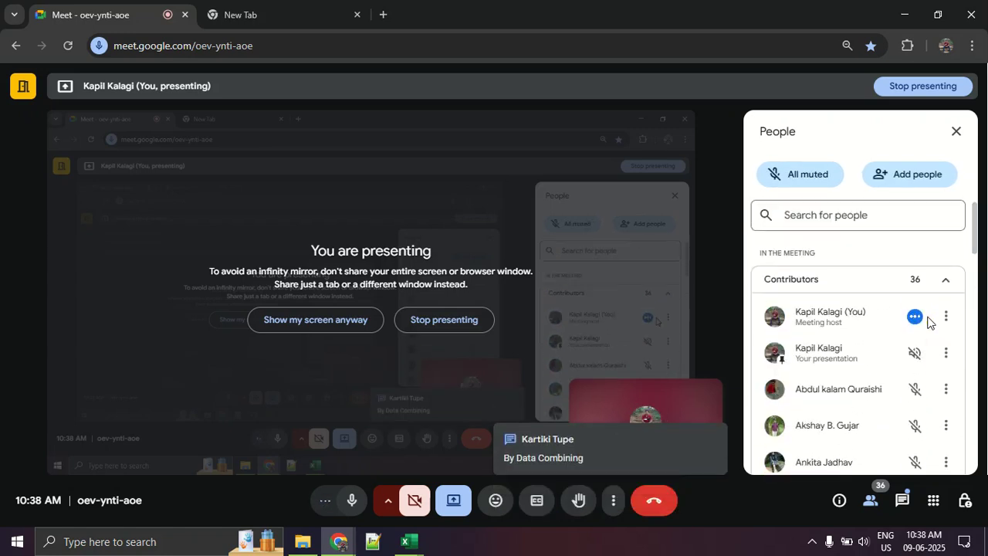
{"action": "scroll", "coordinate": [927, 319], "scroll_direction": "down", "scroll_amount": 7}
{"action": "scroll", "coordinate": [927, 320], "scroll_direction": "down", "scroll_amount": 6}
{"action": "scroll", "coordinate": [927, 320], "scroll_direction": "up", "scroll_amount": 12}
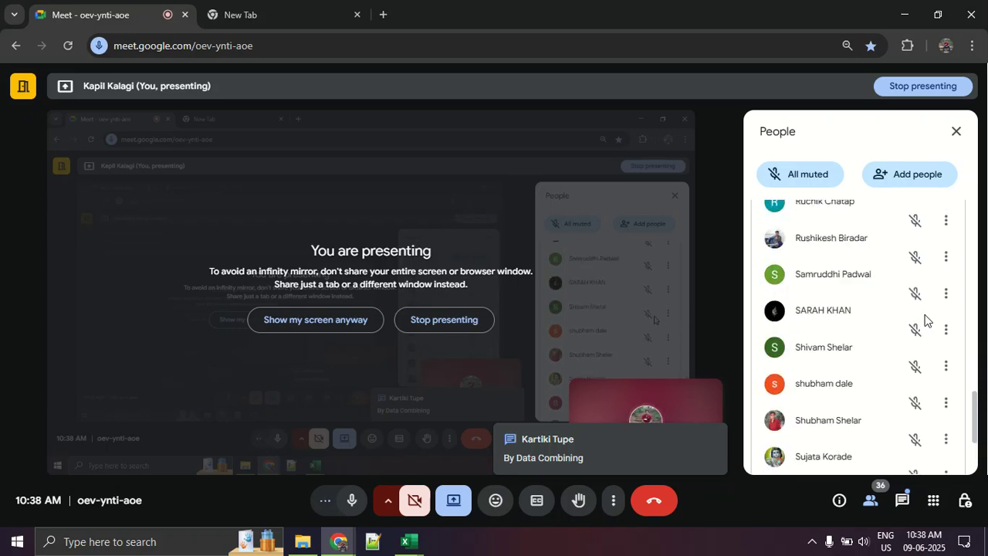
{"action": "scroll", "coordinate": [926, 320], "scroll_direction": "up", "scroll_amount": 3}
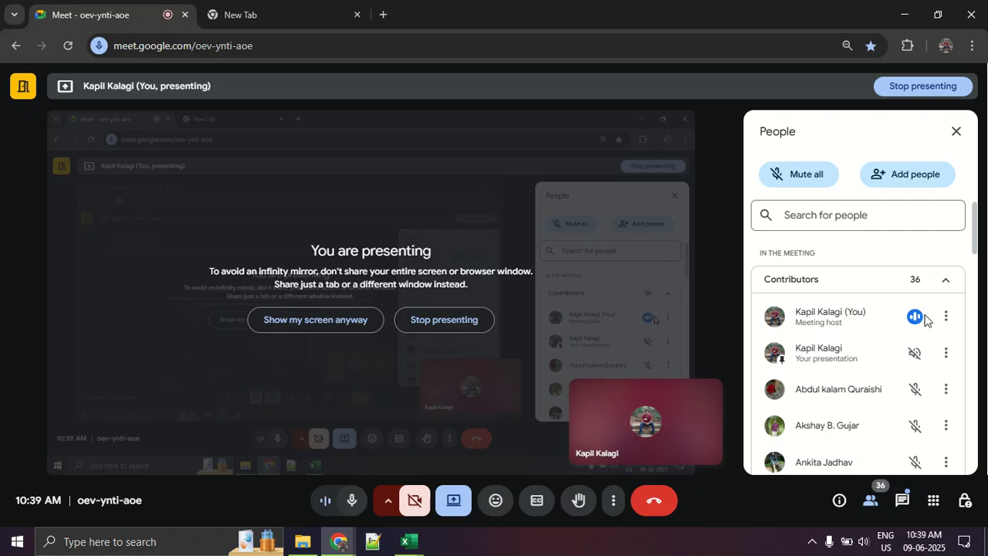
{"action": "left_click", "coordinate": [900, 502]}
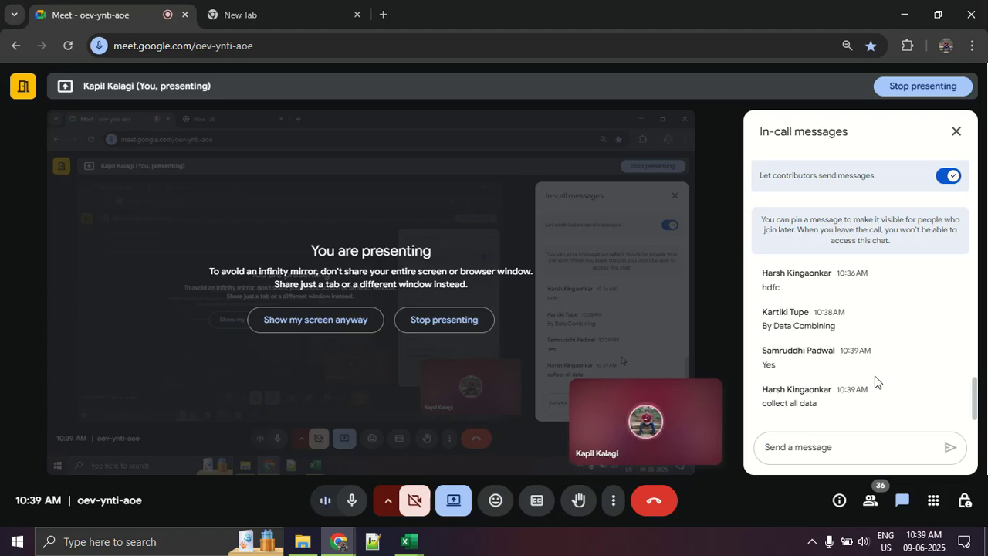
{"action": "key", "text": "alt+Tab"}
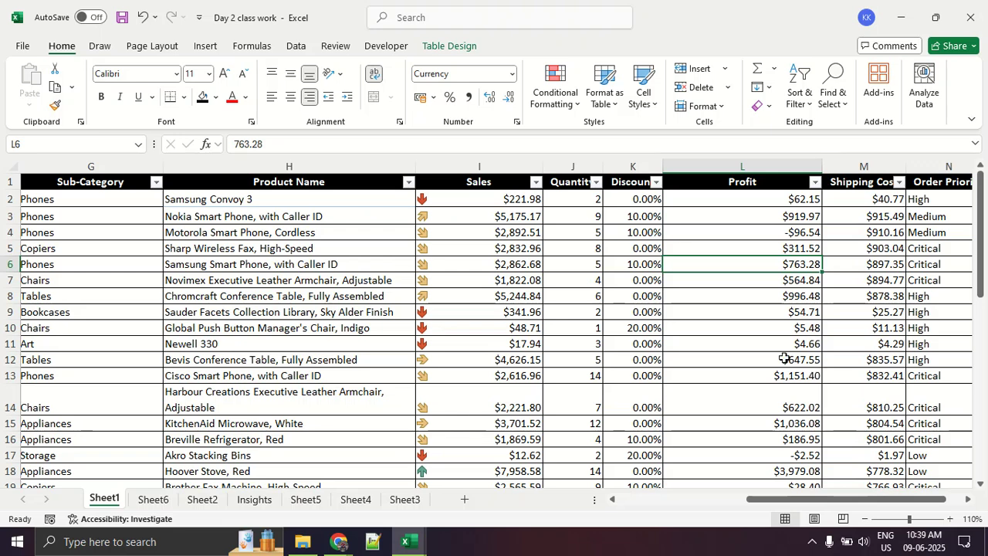
- Return to the Google Meet call, show the participant list in place of the in-call messages, and go back to Excel
{"action": "key", "text": "alt+Tab"}
{"action": "key", "text": "alt+Tab"}
{"action": "key", "text": "alt+Tab"}
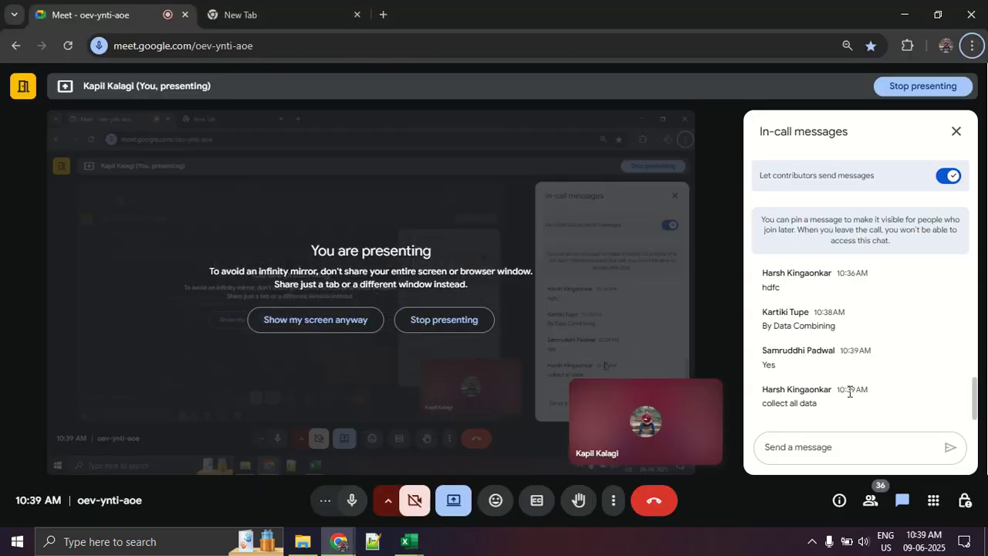
{"action": "left_click", "coordinate": [870, 502]}
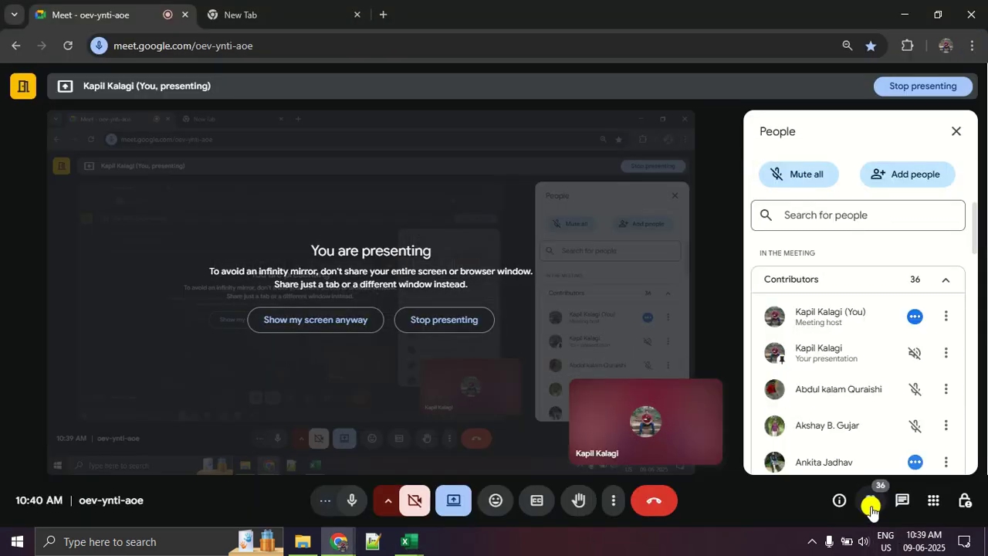
{"action": "left_click", "coordinate": [871, 504]}
{"action": "left_click", "coordinate": [871, 504]}
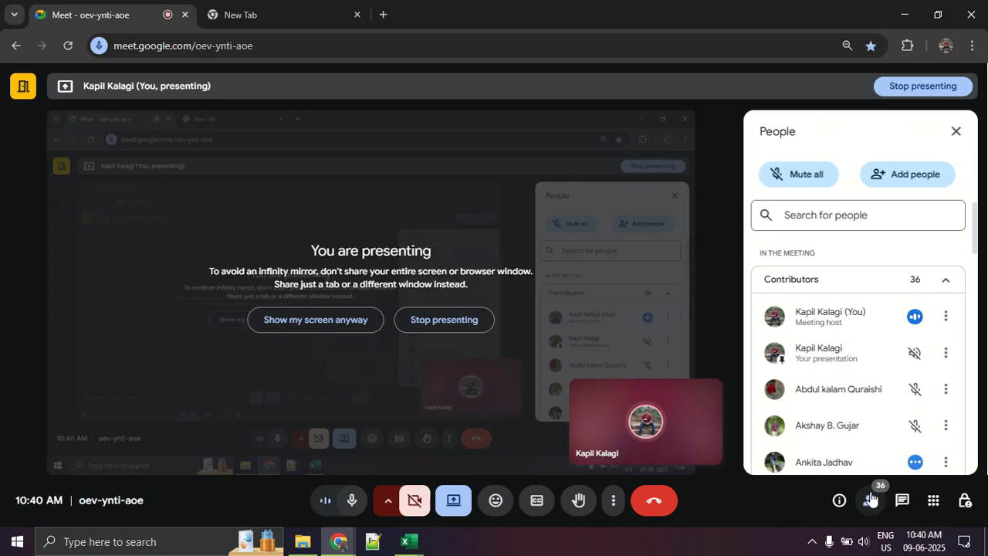
{"action": "key", "text": "alt+Tab"}
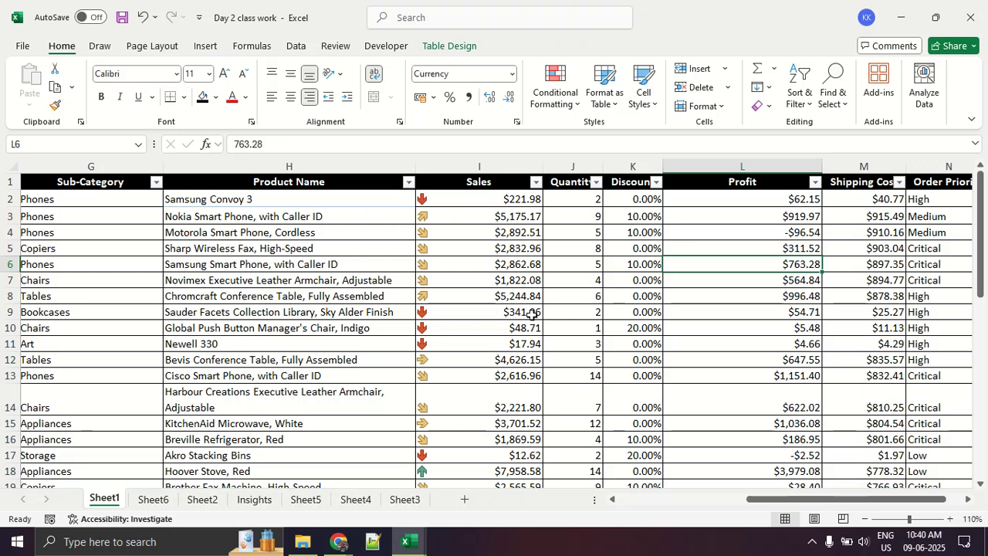
{"action": "key", "text": "alt+Tab"}
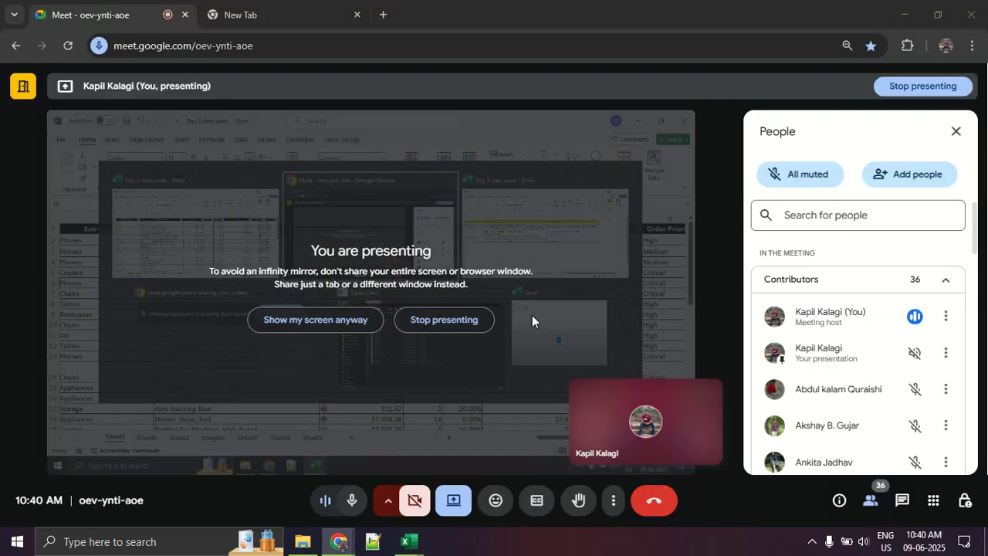
{"action": "key", "text": "alt+Tab"}
{"action": "key", "text": "alt+Tab"}
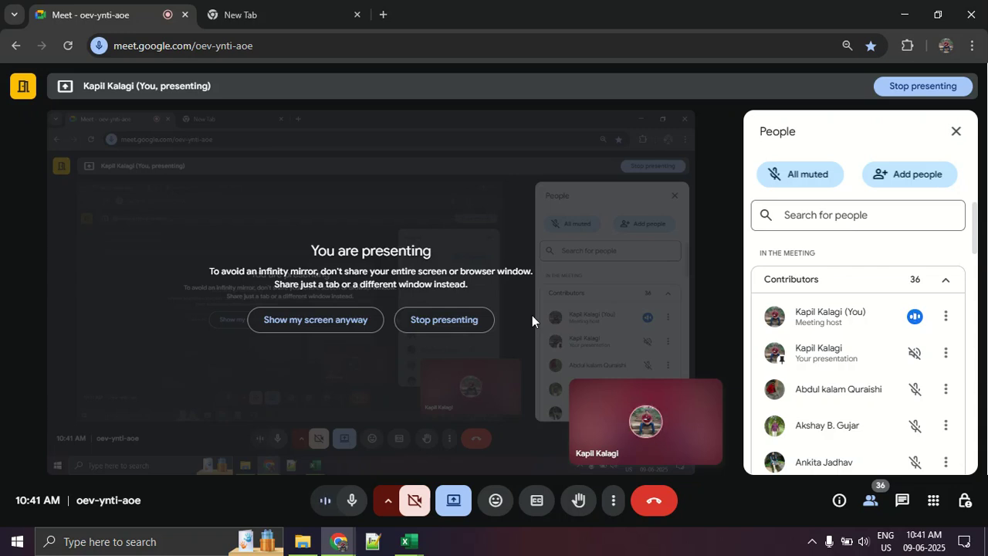
{"action": "key", "text": "alt+Tab"}
{"action": "key", "text": "alt+Tab"}
{"action": "key", "text": "alt+Tab"}
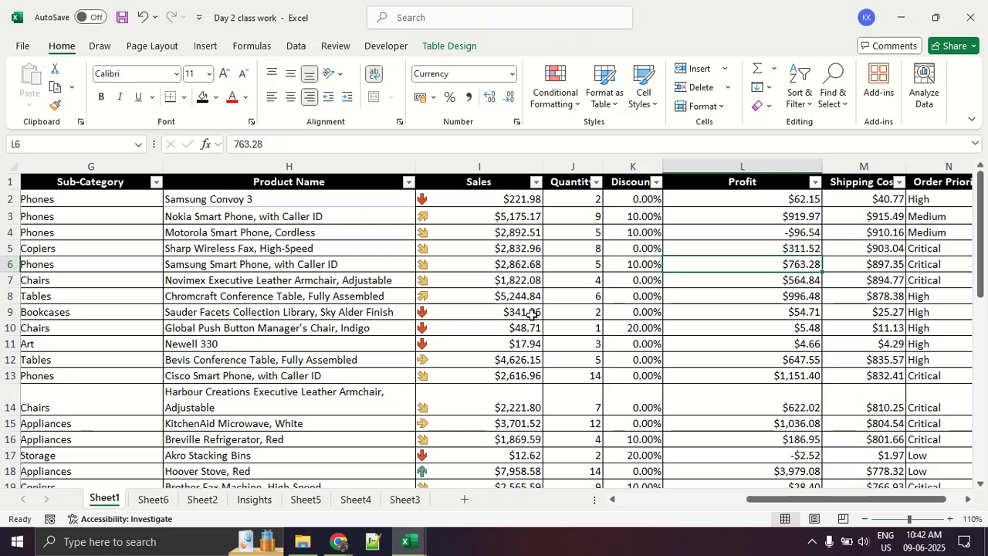
- Open Sheet2 and examine the employee records, highlighting CTC values I2:I20 and the name and department cells A4:D13
{"action": "left_click", "coordinate": [204, 499]}
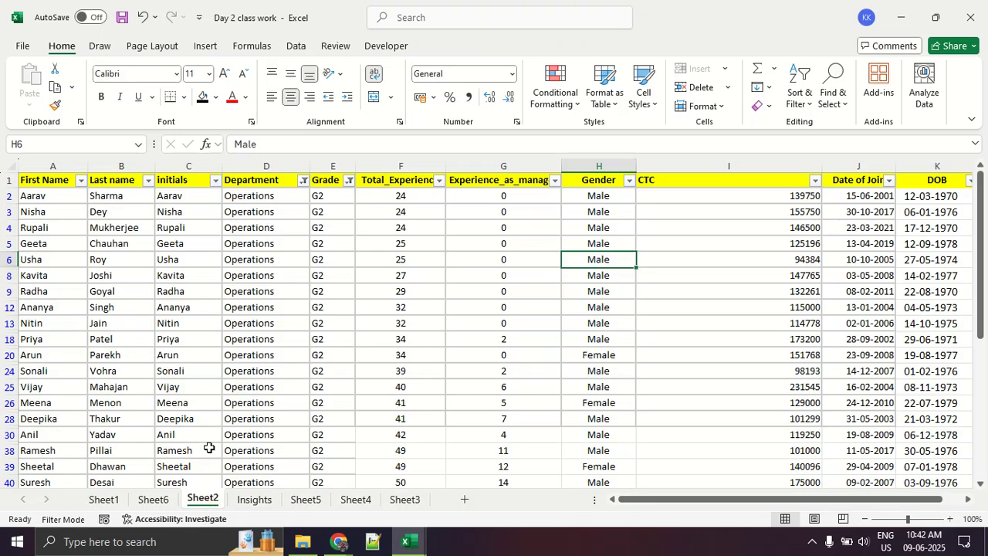
{"action": "left_click_drag", "start_coordinate": [35, 244], "coordinate": [783, 327]}
{"action": "left_click", "coordinate": [767, 342]}
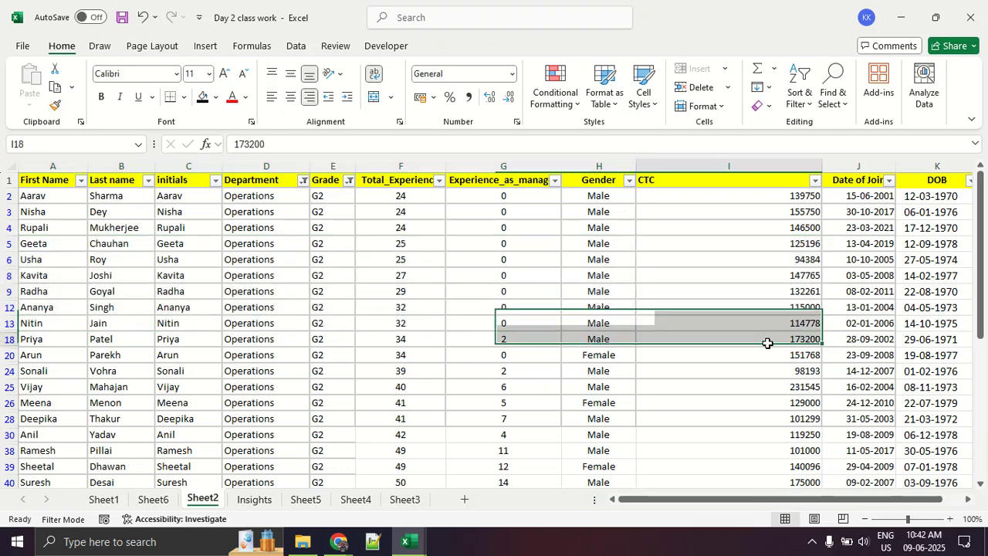
{"action": "left_click_drag", "start_coordinate": [740, 194], "coordinate": [739, 350]}
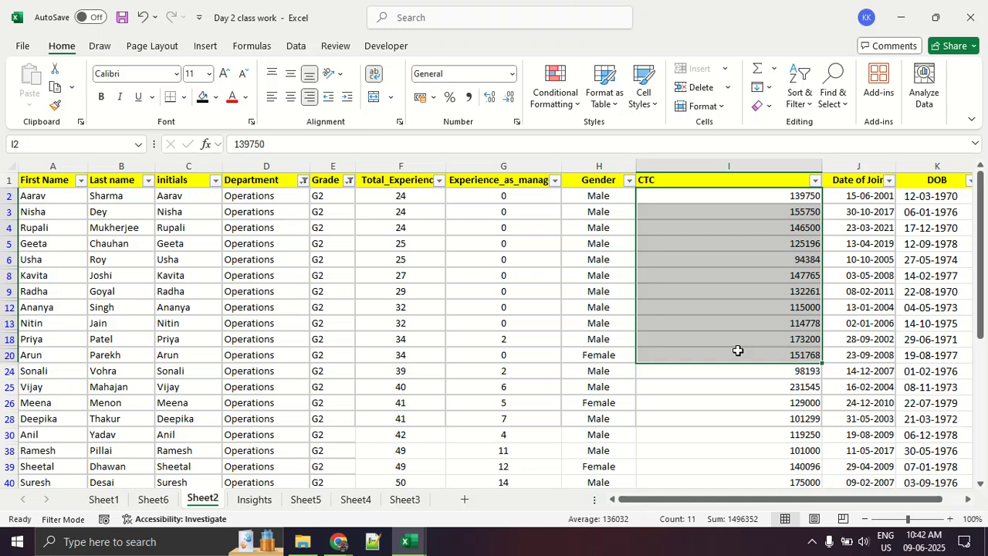
{"action": "left_click_drag", "start_coordinate": [71, 228], "coordinate": [276, 328]}
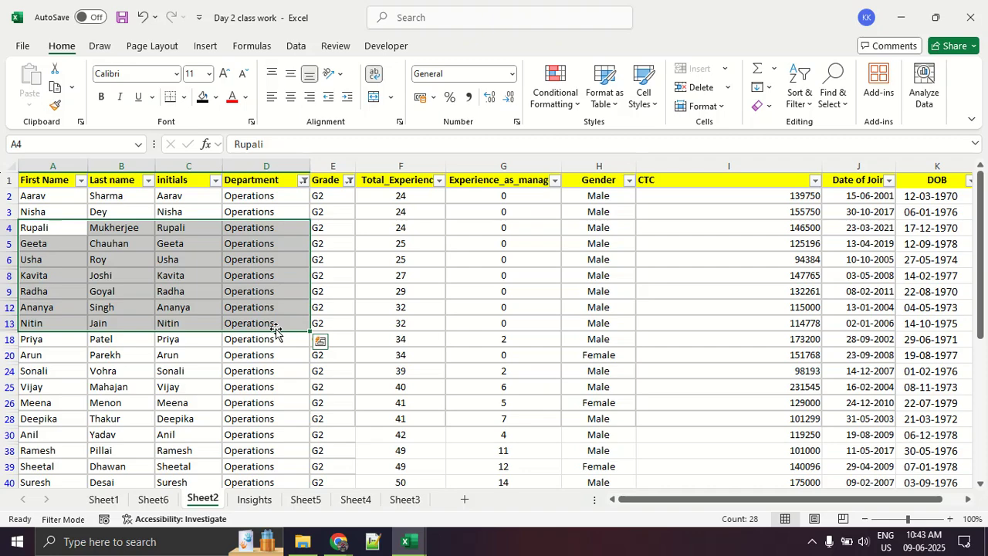
- Switch to the Day 3 class work workbook, open the vlookup dataset sheet, and select cell B13 below Table 1
{"action": "key", "text": "alt+Tab"}
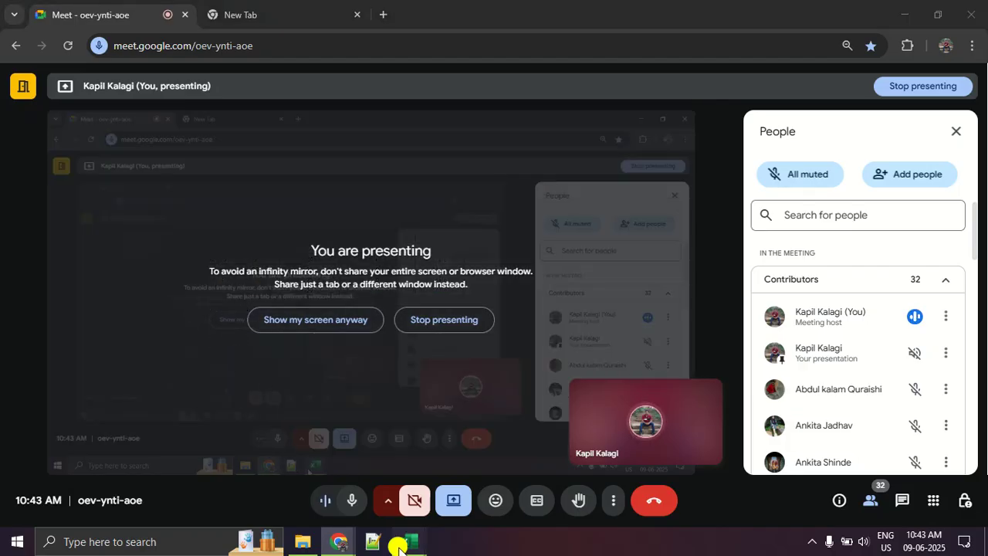
{"action": "mouse_move", "coordinate": [408, 541]}
{"action": "left_click", "coordinate": [357, 506]}
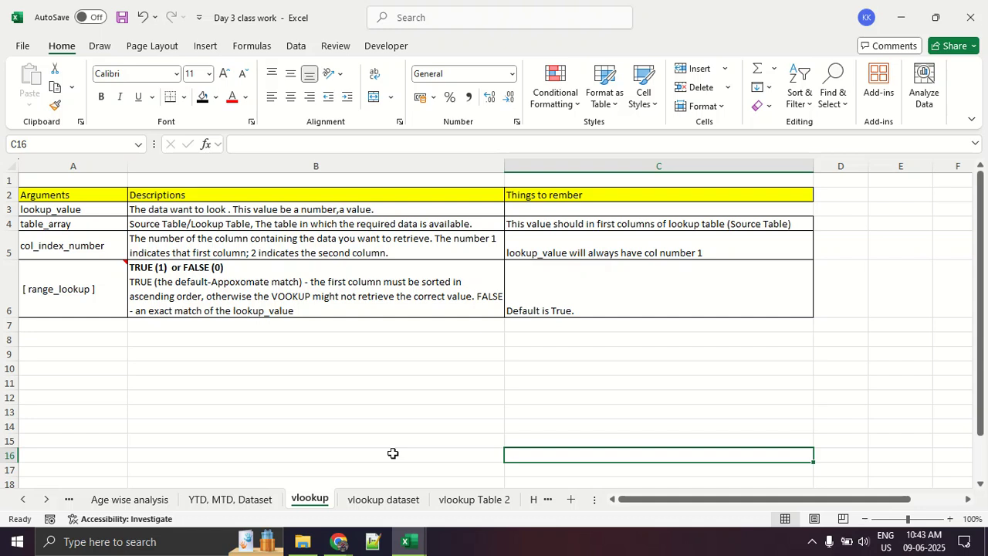
{"action": "left_click", "coordinate": [387, 508]}
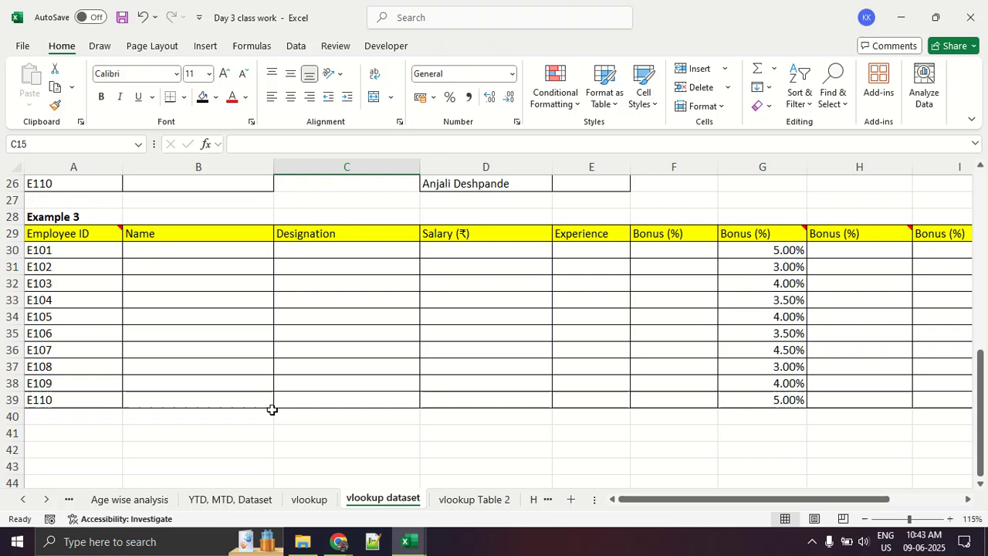
{"action": "scroll", "coordinate": [268, 382], "scroll_direction": "up", "scroll_amount": 8}
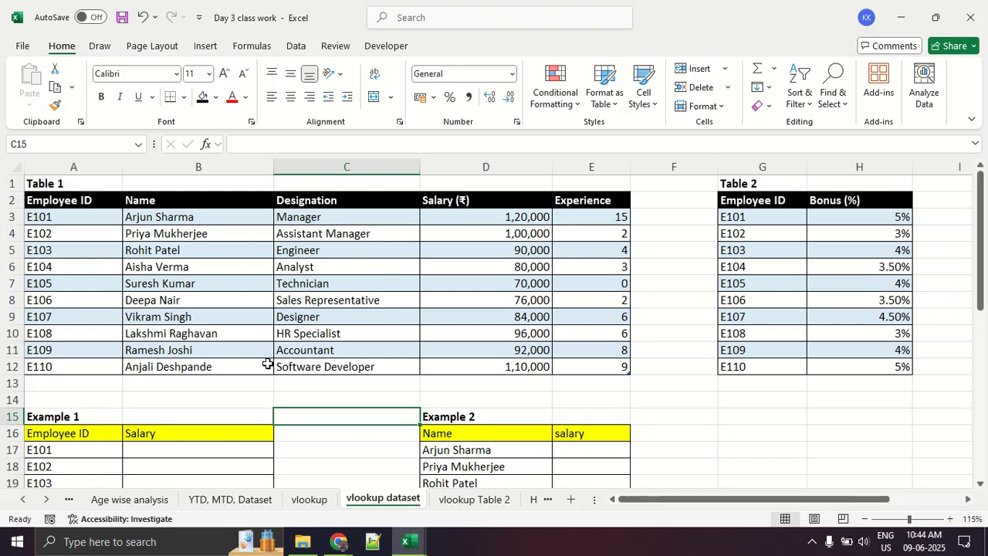
{"action": "left_click", "coordinate": [226, 379]}
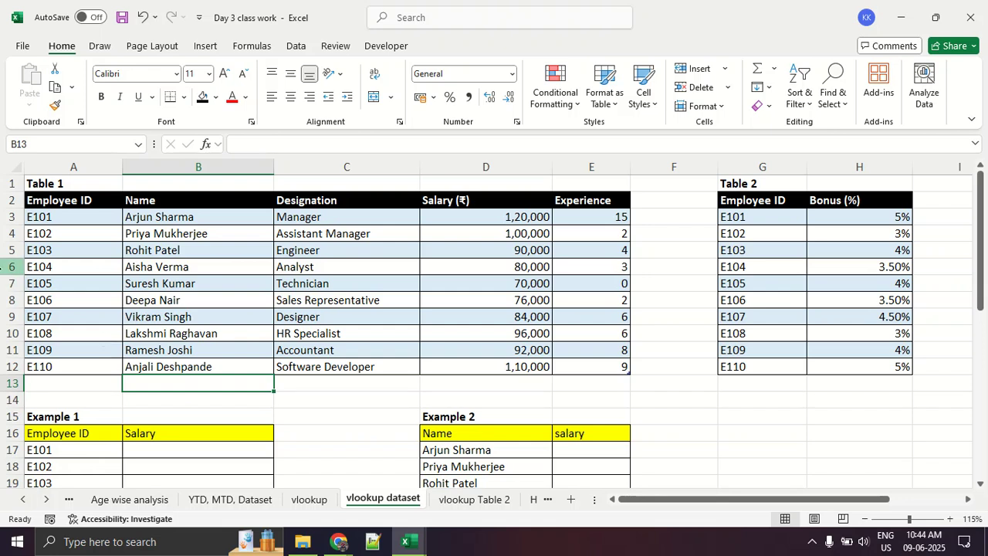
- Examine Table 1, highlighting the full data range and cells in the Employee ID, Name, Designation, Salary and Experience columns
{"action": "left_click_drag", "start_coordinate": [59, 224], "coordinate": [583, 360]}
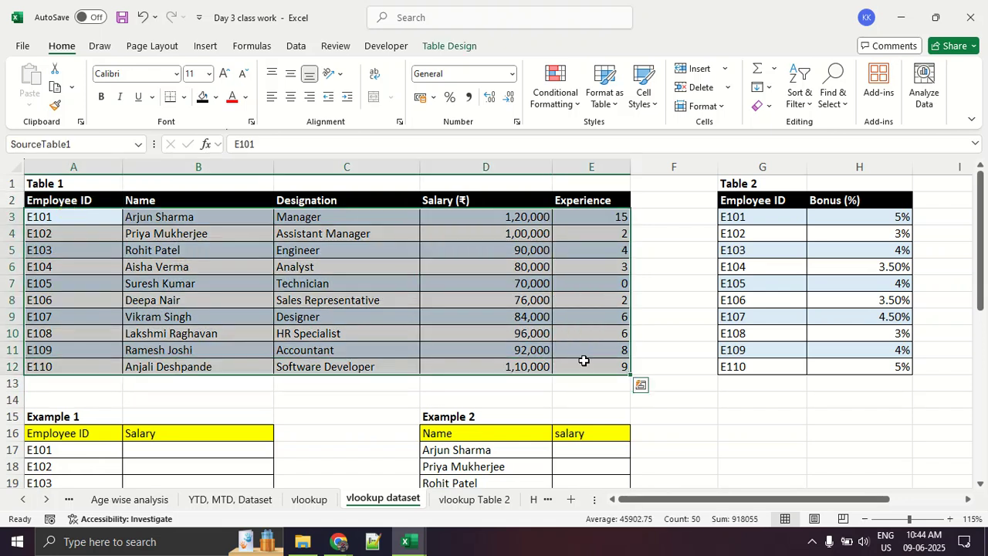
{"action": "left_click", "coordinate": [545, 363]}
{"action": "left_click_drag", "start_coordinate": [102, 231], "coordinate": [102, 353]}
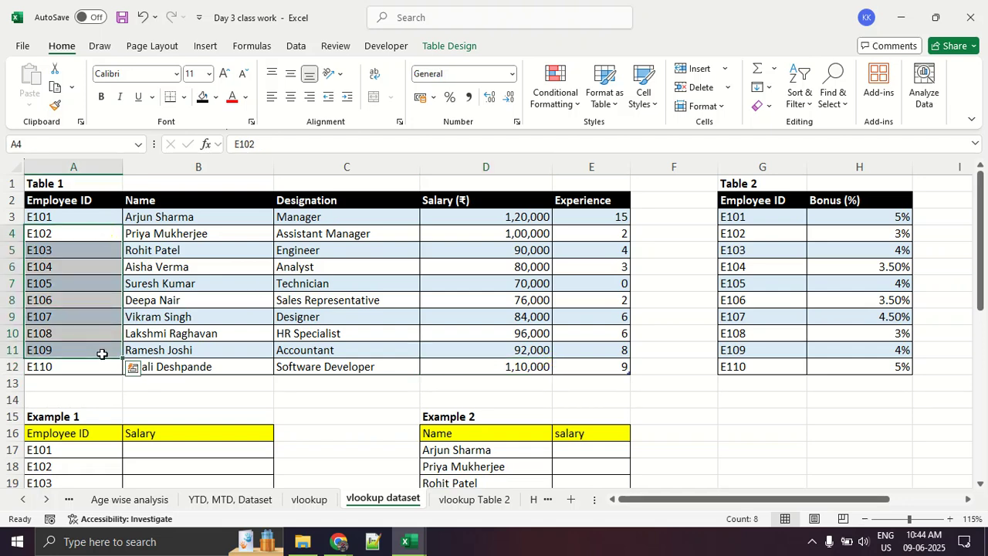
{"action": "left_click", "coordinate": [97, 298]}
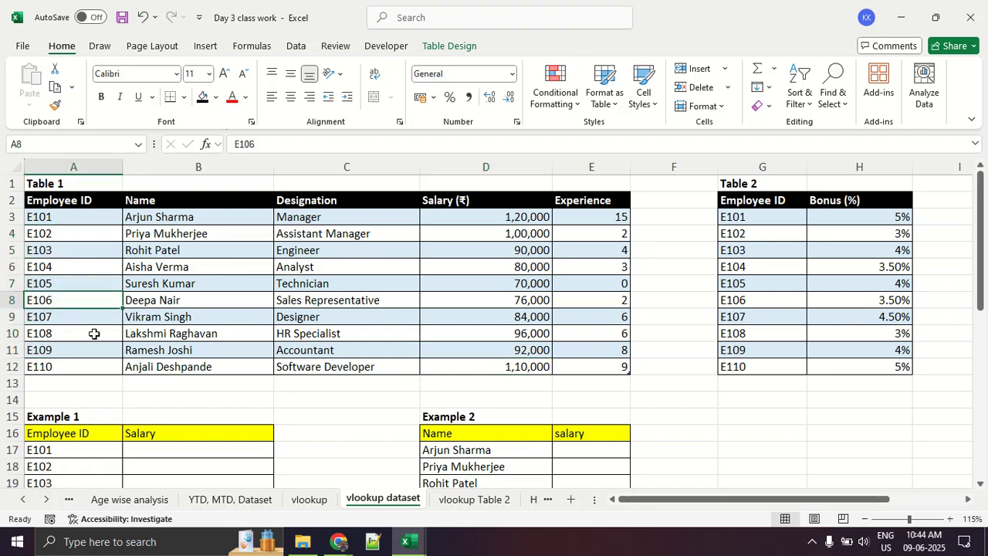
{"action": "left_click_drag", "start_coordinate": [198, 247], "coordinate": [200, 334]}
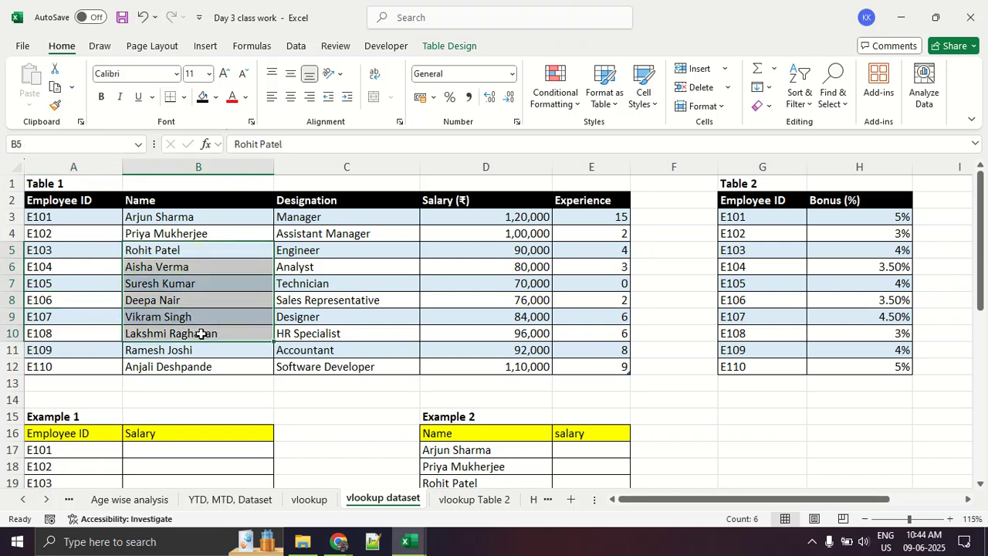
{"action": "left_click_drag", "start_coordinate": [379, 250], "coordinate": [380, 320]}
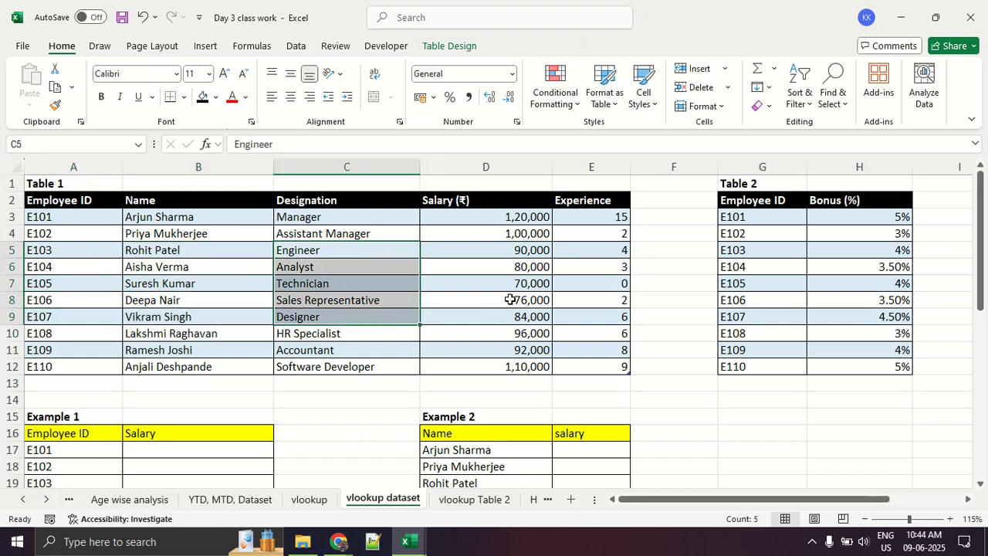
{"action": "left_click_drag", "start_coordinate": [510, 247], "coordinate": [509, 367]}
{"action": "left_click_drag", "start_coordinate": [608, 251], "coordinate": [610, 320]}
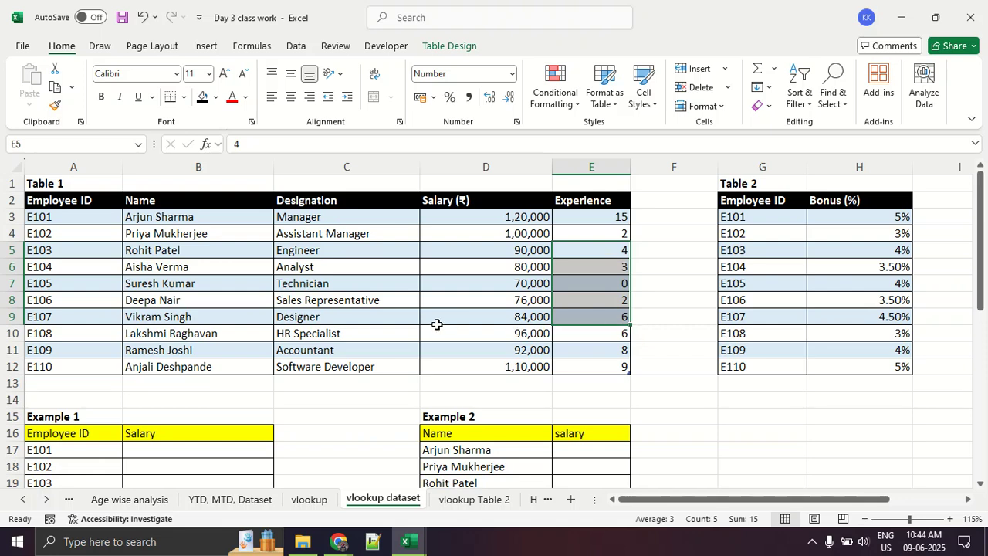
{"action": "left_click_drag", "start_coordinate": [86, 200], "coordinate": [572, 362]}
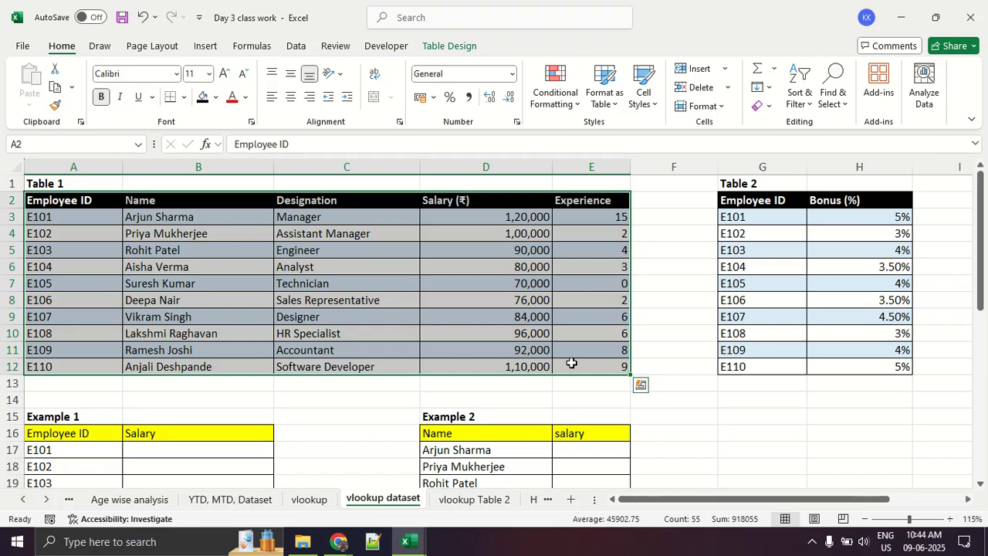
{"action": "left_click", "coordinate": [571, 363]}
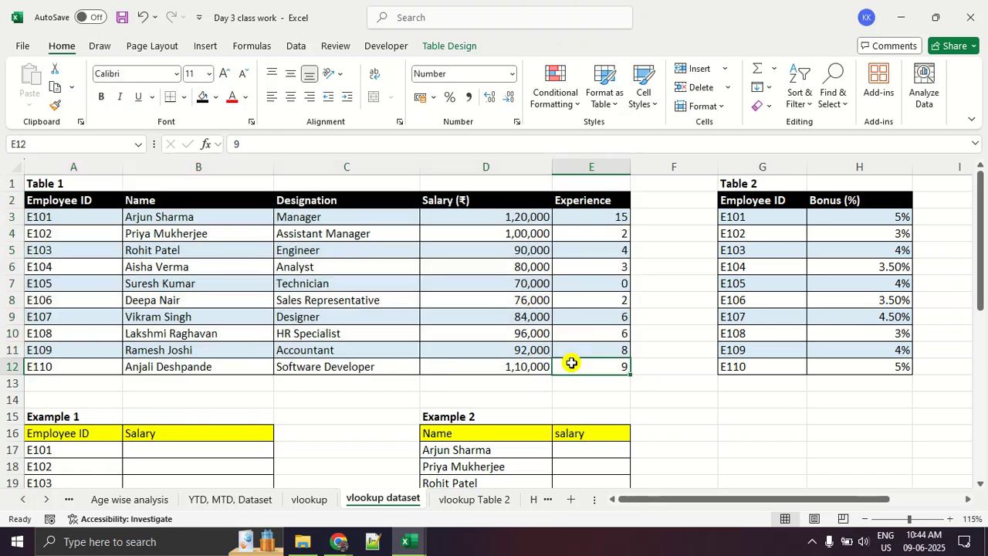
- Examine the Example 1 table, highlighting its employee IDs and the salary cells B17:B25
{"action": "scroll", "coordinate": [371, 330], "scroll_direction": "down", "scroll_amount": 3}
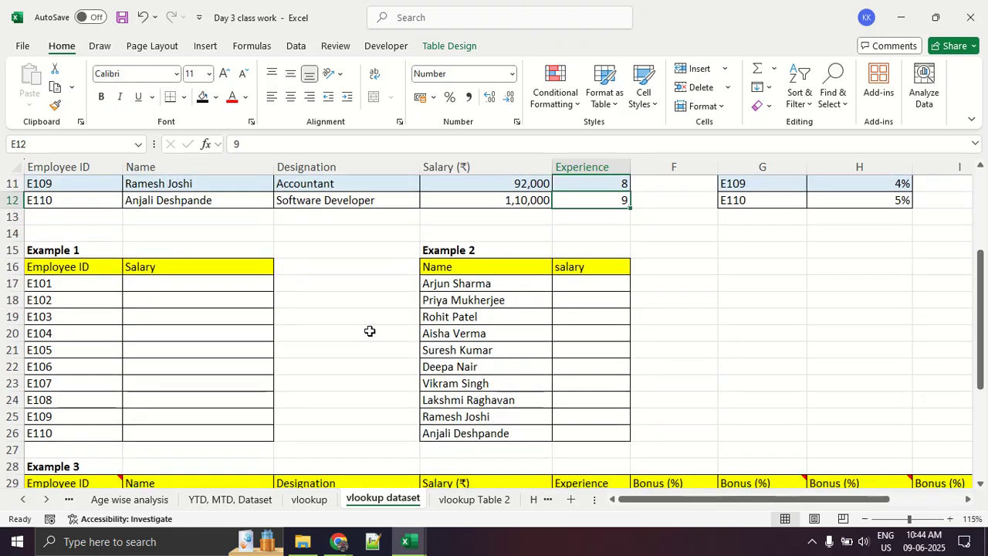
{"action": "scroll", "coordinate": [106, 286], "scroll_direction": "down", "scroll_amount": 2}
{"action": "left_click", "coordinate": [88, 205]}
{"action": "left_click_drag", "start_coordinate": [88, 206], "coordinate": [198, 323]}
{"action": "left_click", "coordinate": [199, 323]}
{"action": "left_click", "coordinate": [82, 219]}
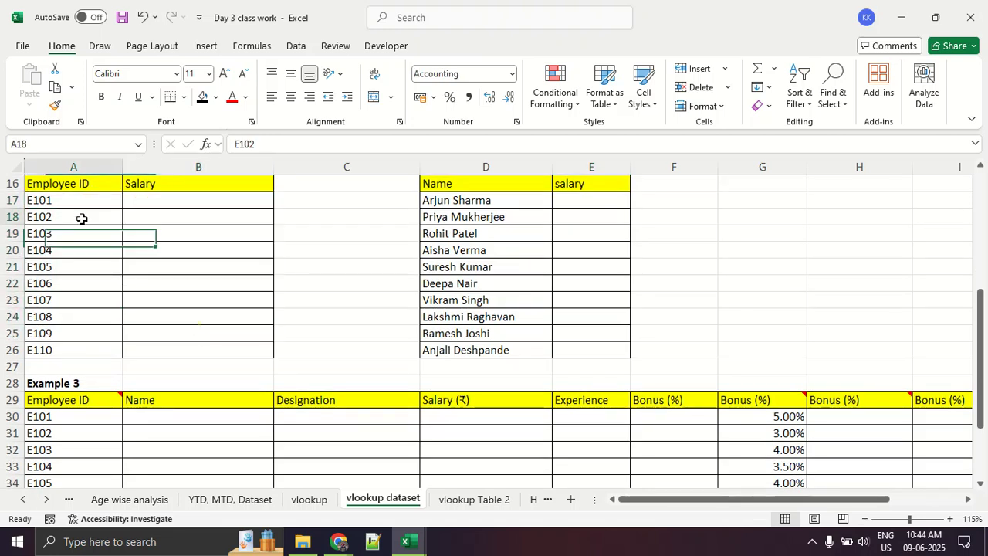
{"action": "left_click_drag", "start_coordinate": [82, 219], "coordinate": [98, 324]}
{"action": "left_click_drag", "start_coordinate": [218, 199], "coordinate": [216, 327]}
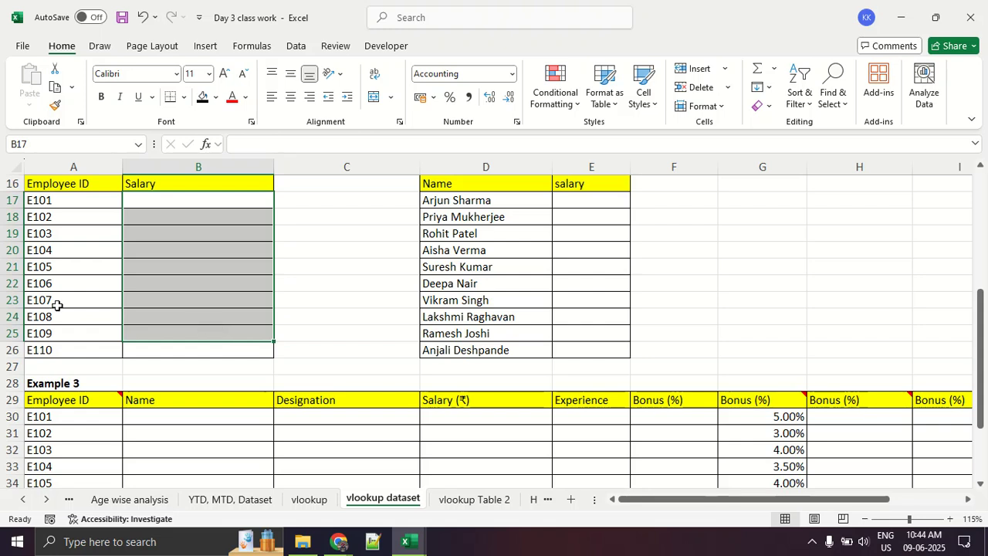
{"action": "left_click", "coordinate": [177, 293]}
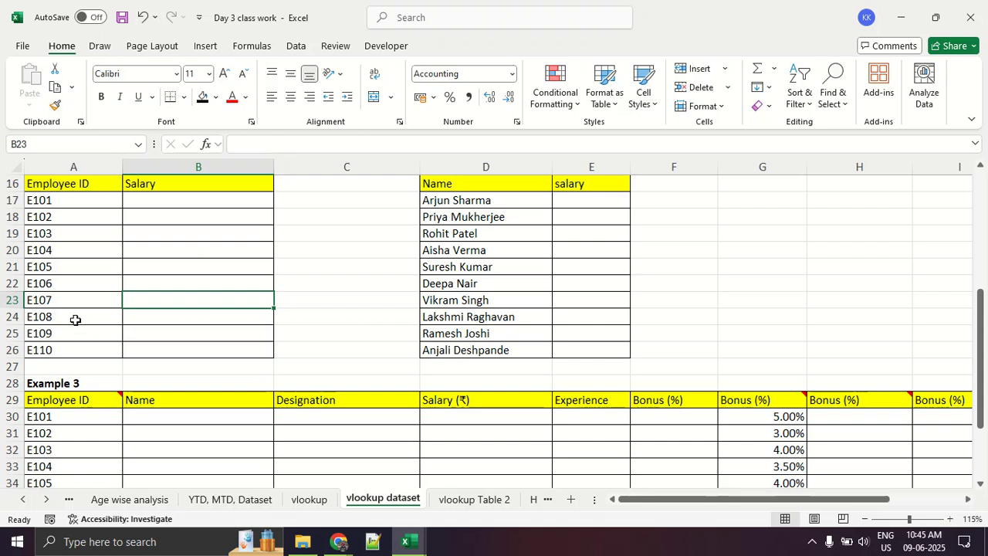
- Compare Example 1 with Table 1, highlighting salary cells B18:B23 and selecting employee ID E101 in A17
{"action": "scroll", "coordinate": [74, 320], "scroll_direction": "up", "scroll_amount": 5}
{"action": "scroll", "coordinate": [75, 320], "scroll_direction": "up", "scroll_amount": 1}
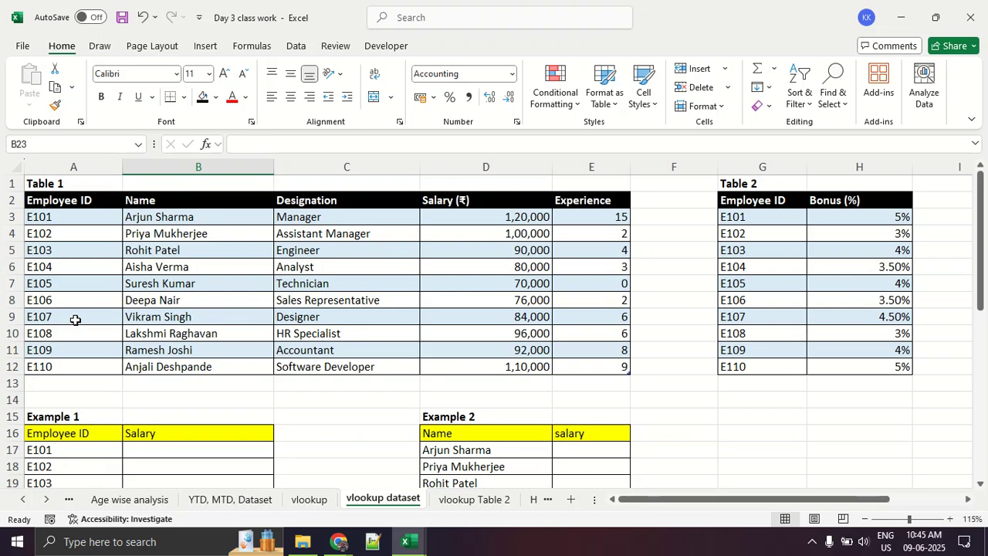
{"action": "scroll", "coordinate": [75, 320], "scroll_direction": "down", "scroll_amount": 4}
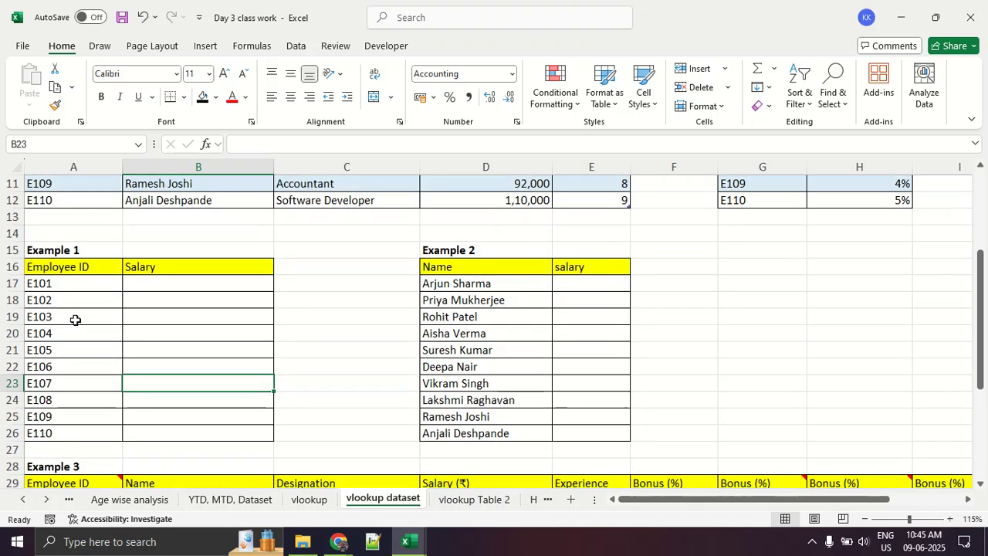
{"action": "left_click_drag", "start_coordinate": [170, 300], "coordinate": [198, 392]}
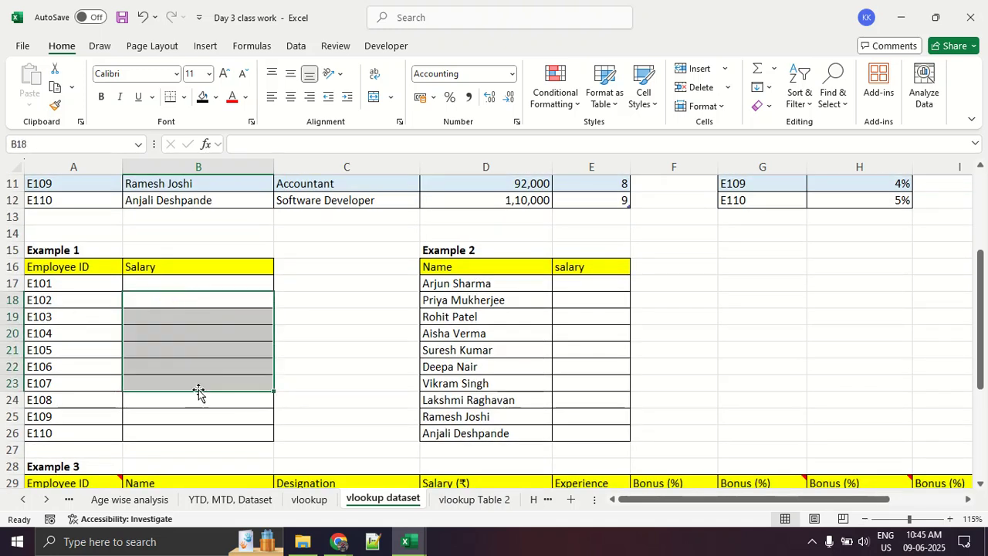
{"action": "scroll", "coordinate": [199, 390], "scroll_direction": "up", "scroll_amount": 3}
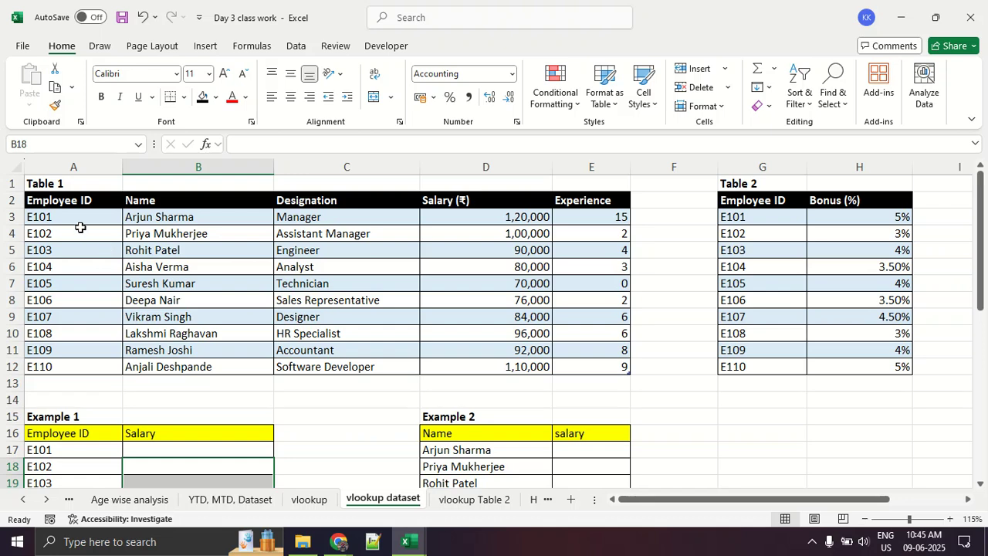
{"action": "scroll", "coordinate": [87, 329], "scroll_direction": "down", "scroll_amount": 2}
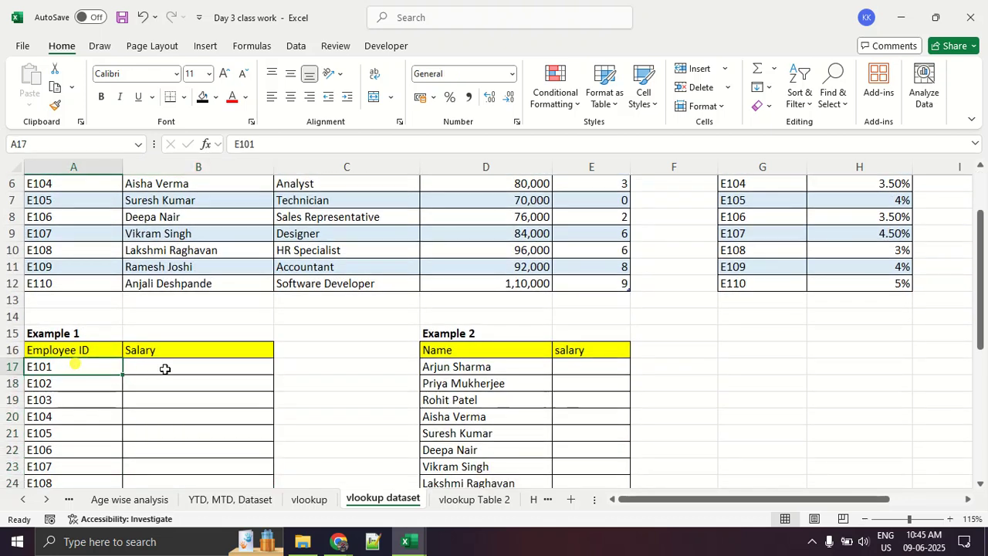
{"action": "scroll", "coordinate": [165, 369], "scroll_direction": "up", "scroll_amount": 2}
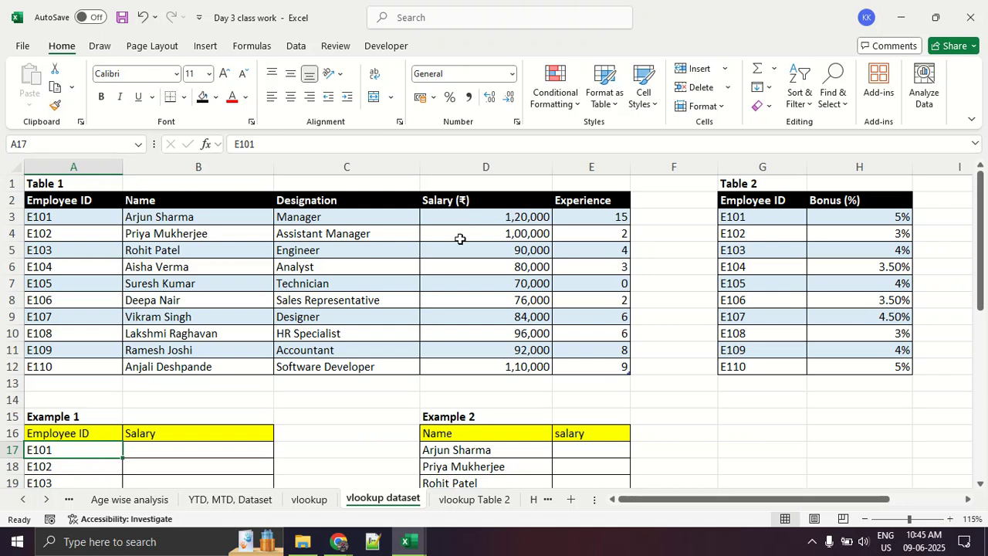
- Enter 120000 as the salary for E101 in cell B17 of Example 1
{"action": "scroll", "coordinate": [459, 238], "scroll_direction": "down", "scroll_amount": 2}
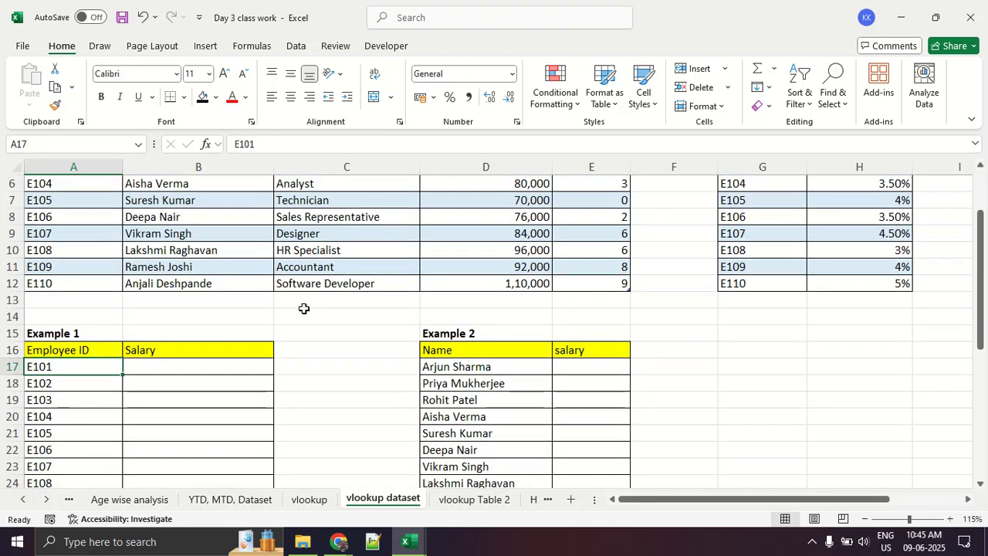
{"action": "left_click", "coordinate": [219, 366]}
{"action": "type", "text": "120000"}
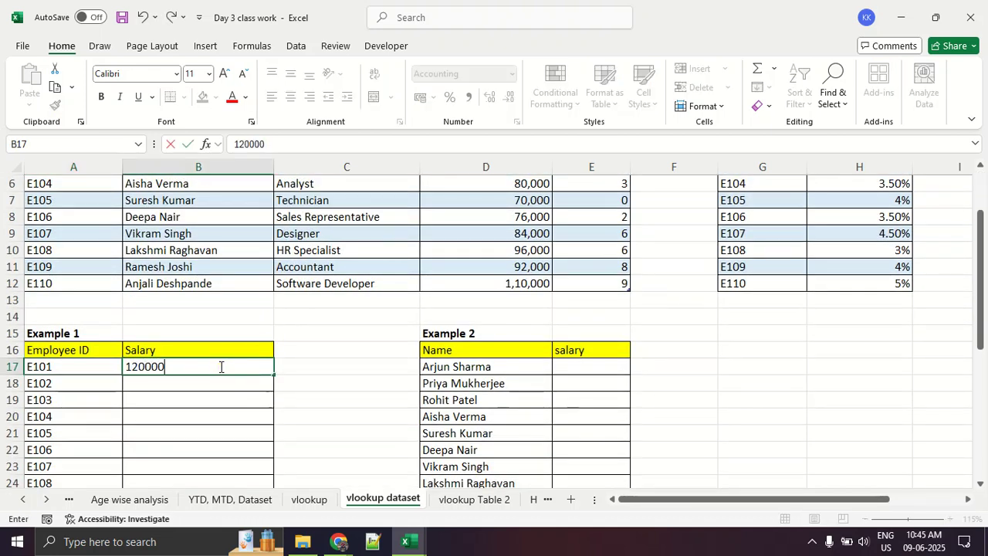
{"action": "key", "text": "Return"}
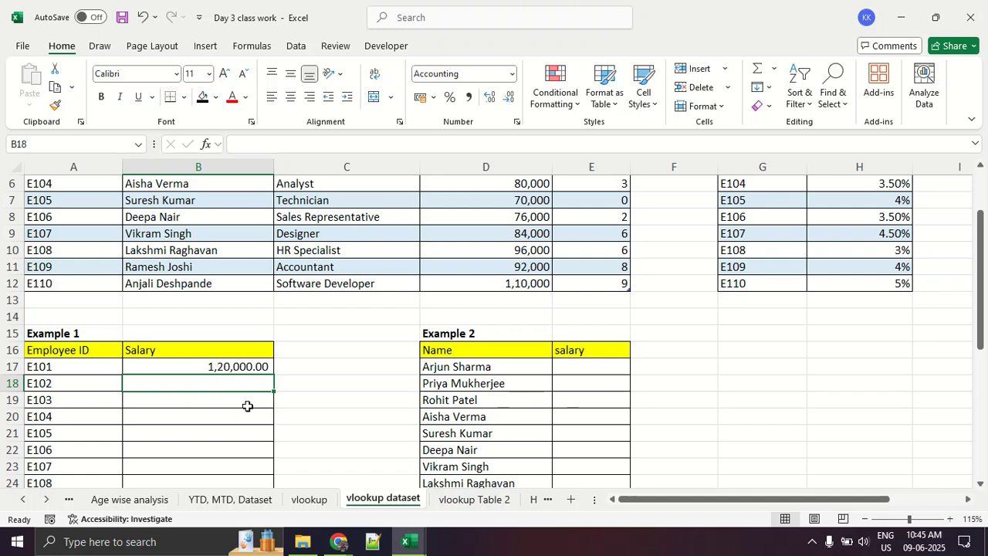
- Check the Table 1 salaries and clear the manually entered salary from cell B17
{"action": "scroll", "coordinate": [247, 406], "scroll_direction": "up", "scroll_amount": 2}
{"action": "scroll", "coordinate": [258, 394], "scroll_direction": "down", "scroll_amount": 2}
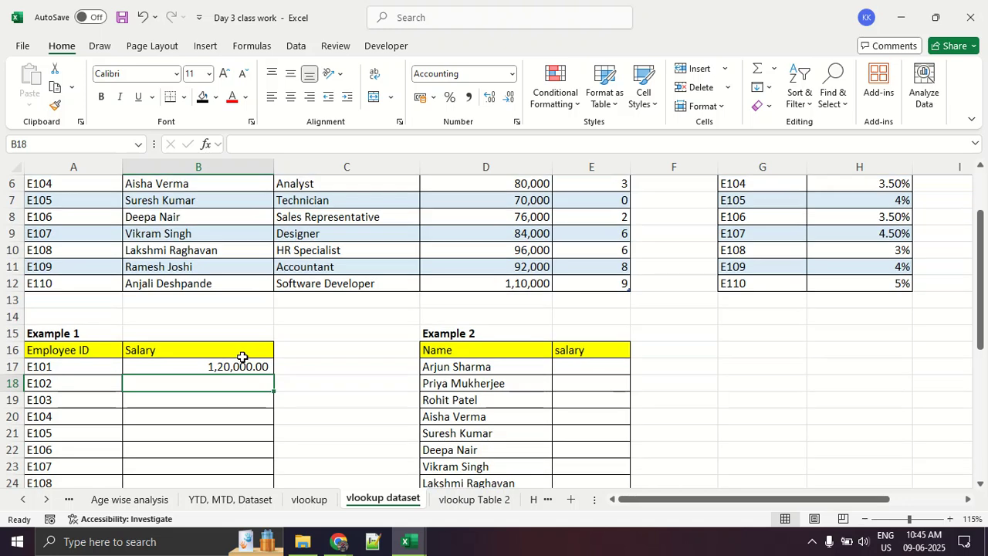
{"action": "left_click", "coordinate": [237, 366]}
{"action": "key", "text": "Delete"}
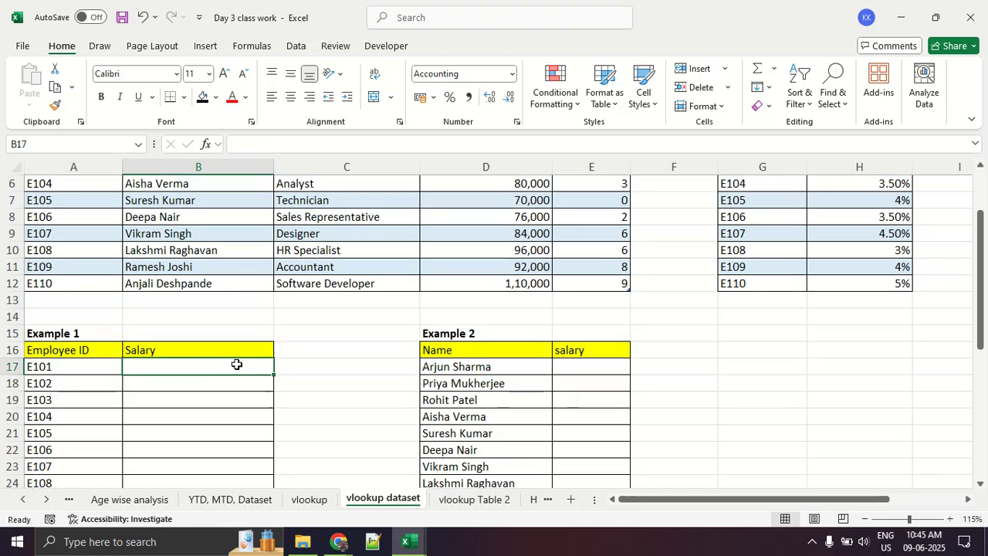
- Copy the Table 1 salaries D3:D12 and paste them into the Example 1 Salary column starting at B17
{"action": "scroll", "coordinate": [237, 365], "scroll_direction": "up", "scroll_amount": 2}
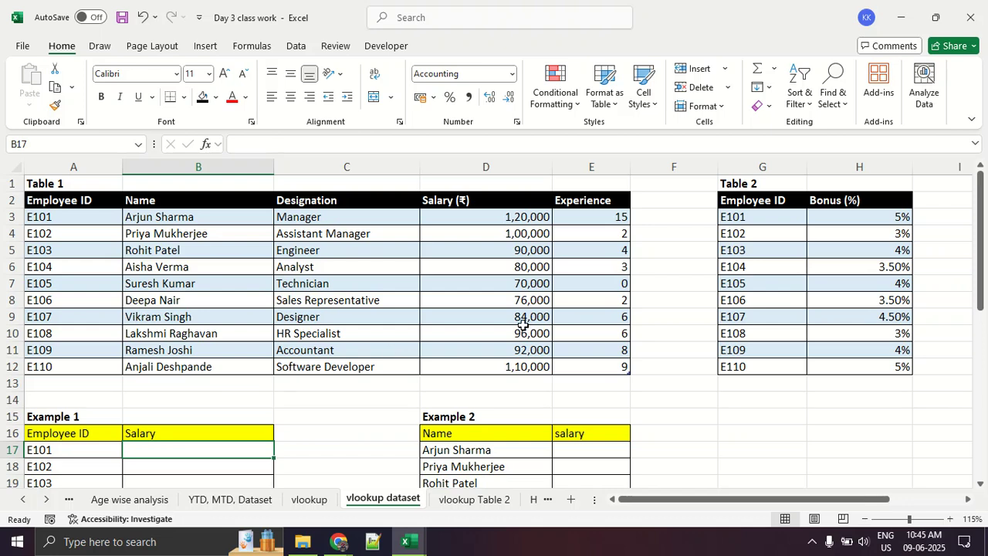
{"action": "left_click_drag", "start_coordinate": [528, 224], "coordinate": [528, 370]}
{"action": "key", "text": "ctrl+c"}
{"action": "scroll", "coordinate": [528, 369], "scroll_direction": "down", "scroll_amount": 3}
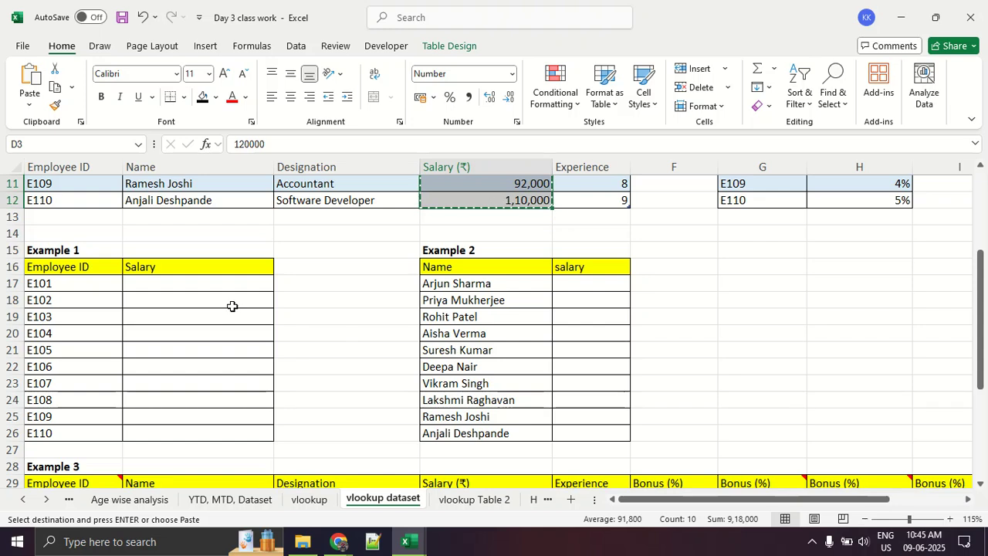
{"action": "left_click", "coordinate": [223, 285]}
{"action": "key", "text": "ctrl+v"}
{"action": "left_click", "coordinate": [255, 333]}
{"action": "left_click", "coordinate": [297, 332]}
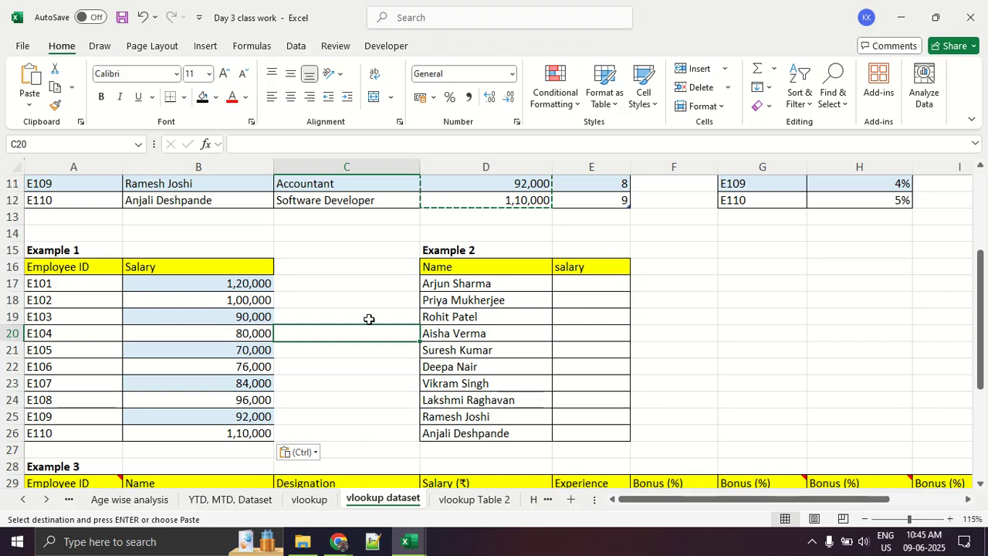
- Change the employee ID in cell A22 of Example 1 to E105
{"action": "scroll", "coordinate": [365, 325], "scroll_direction": "up", "scroll_amount": 3}
{"action": "scroll", "coordinate": [365, 324], "scroll_direction": "down", "scroll_amount": 3}
{"action": "scroll", "coordinate": [365, 324], "scroll_direction": "down", "scroll_amount": 2}
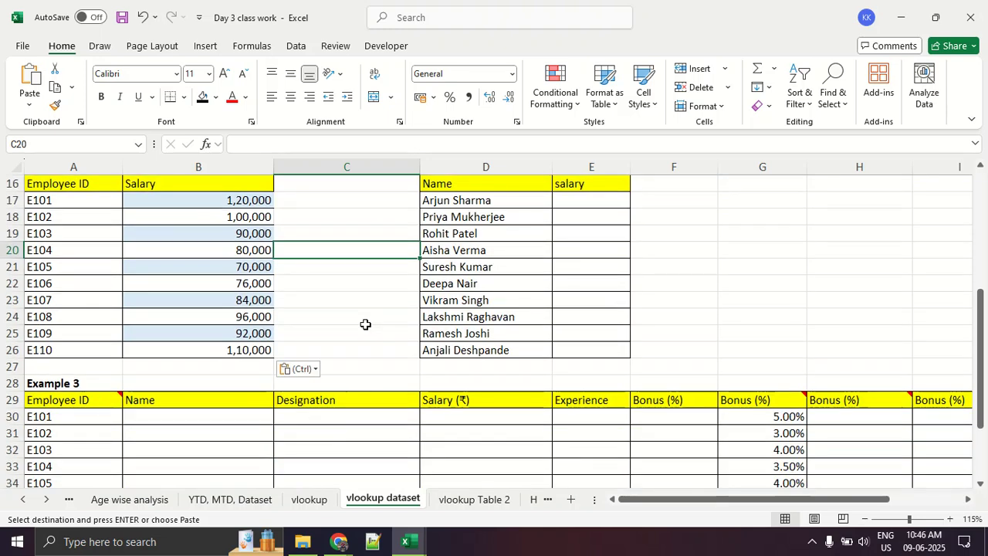
{"action": "left_click", "coordinate": [70, 278]}
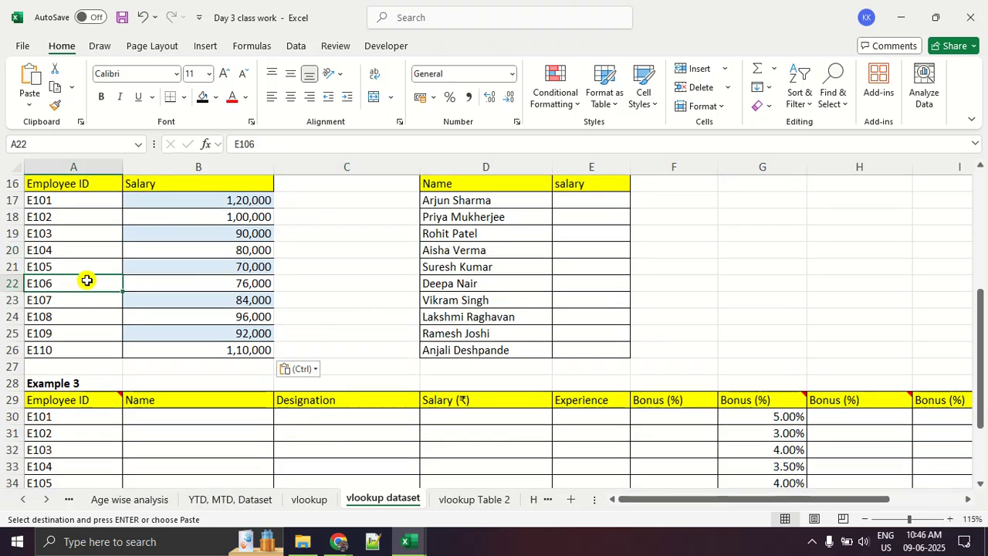
{"action": "double_click", "coordinate": [84, 281]}
{"action": "key", "text": "BackSpace"}
{"action": "type", "text": "5"}
{"action": "key", "text": "Return"}
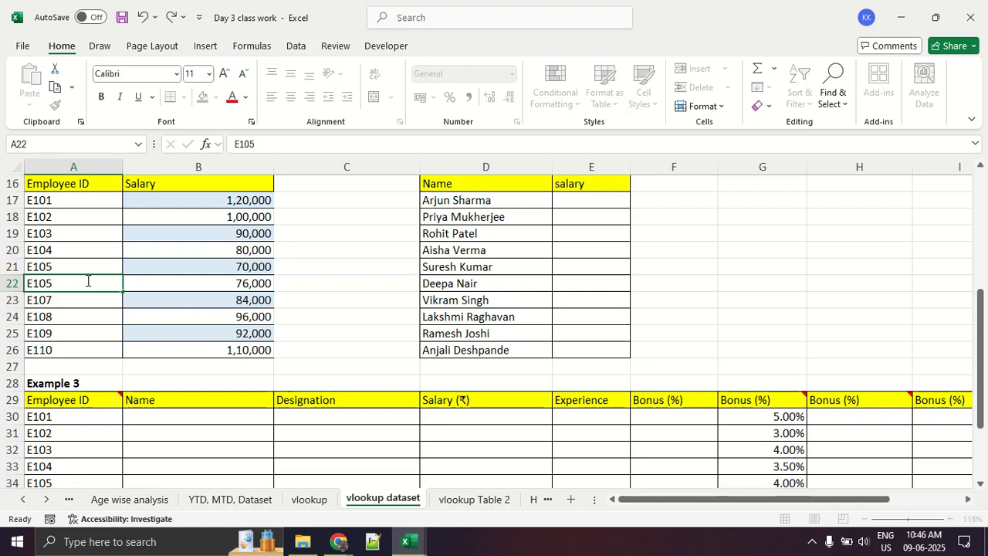
- Change the employee ID in cell A21 of Example 1 to E106
{"action": "key", "text": "Up"}
{"action": "key", "text": "Up"}
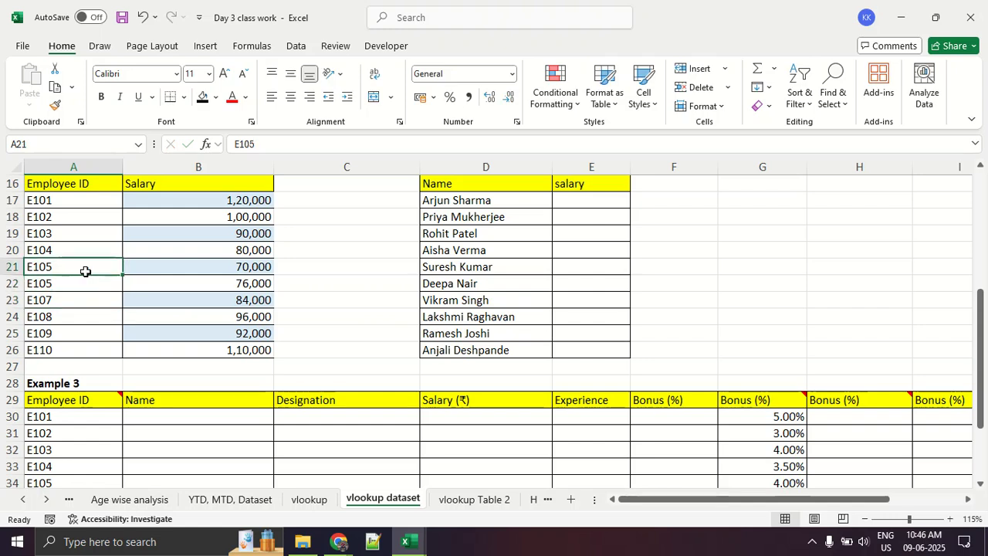
{"action": "double_click", "coordinate": [87, 272]}
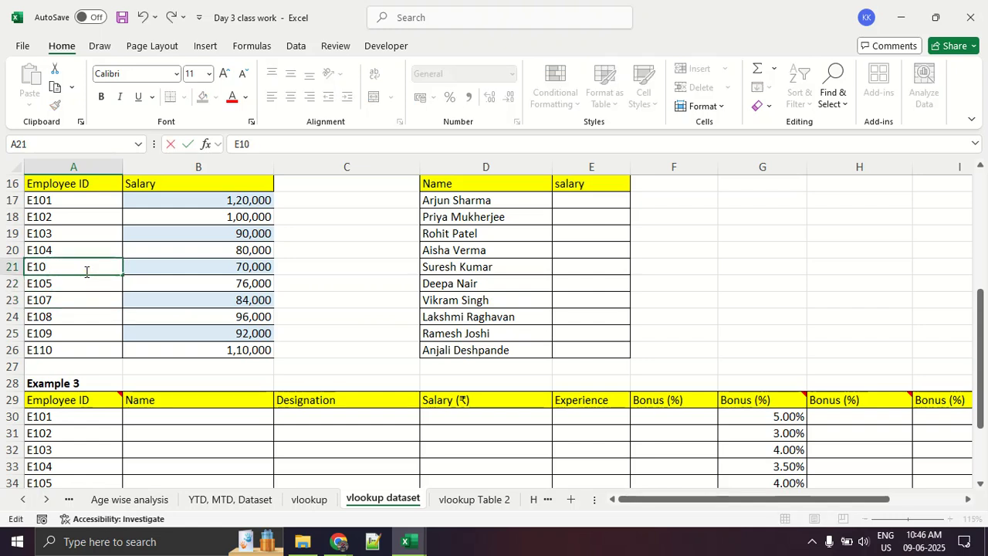
{"action": "type", "text": "6"}
{"action": "key", "text": "Return"}
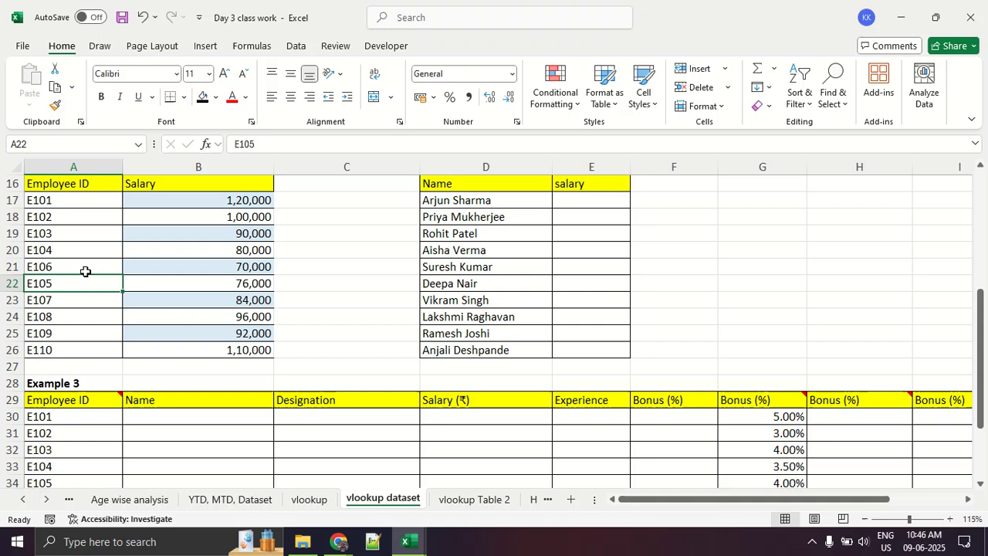
- Clear employee ID E108 from cell A24, compare Example 1 with Table 1, and undo the deletion
{"action": "left_click", "coordinate": [58, 319]}
{"action": "key", "text": "Delete"}
{"action": "left_click", "coordinate": [68, 334]}
{"action": "scroll", "coordinate": [68, 333], "scroll_direction": "up", "scroll_amount": 3}
{"action": "scroll", "coordinate": [68, 333], "scroll_direction": "down", "scroll_amount": 2}
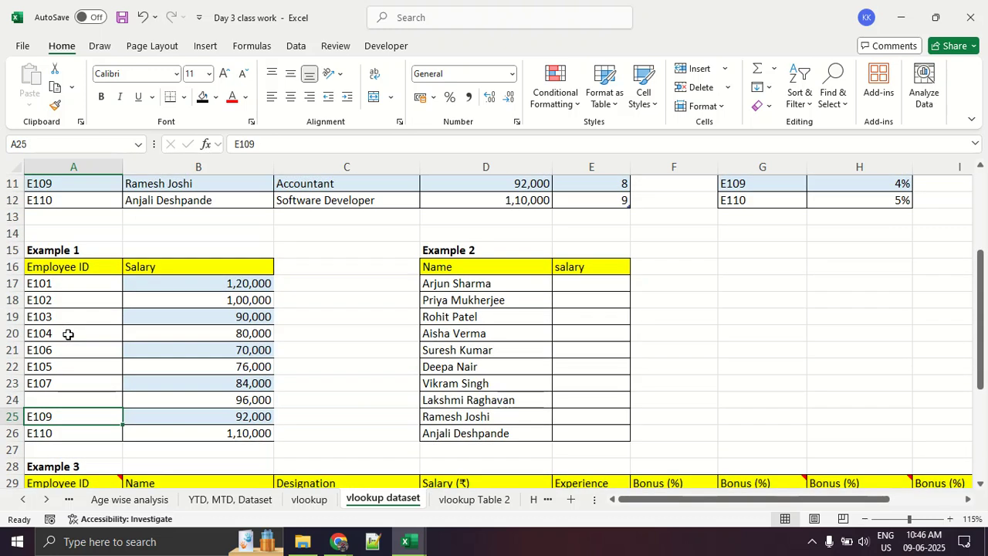
{"action": "scroll", "coordinate": [68, 334], "scroll_direction": "down", "scroll_amount": 2}
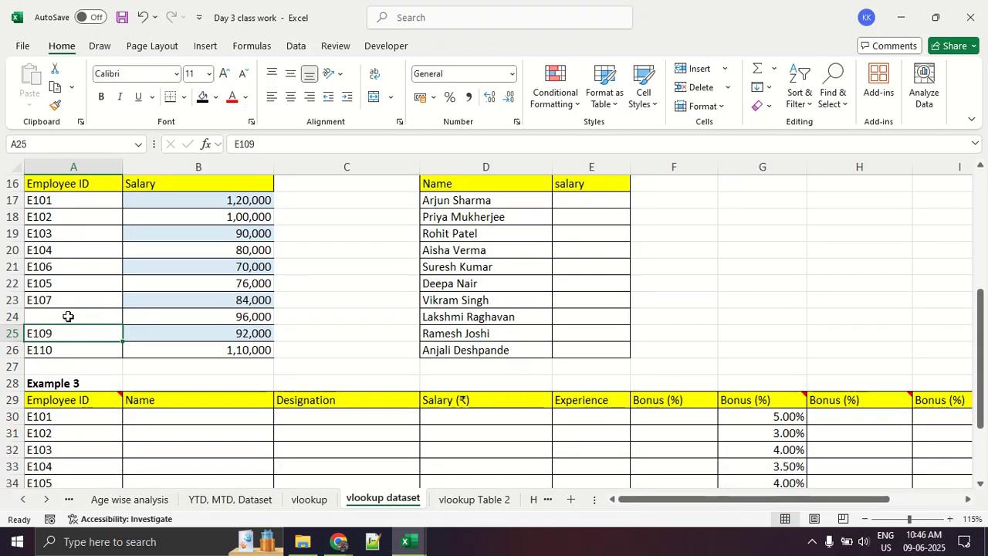
{"action": "key", "text": "ctrl+z"}
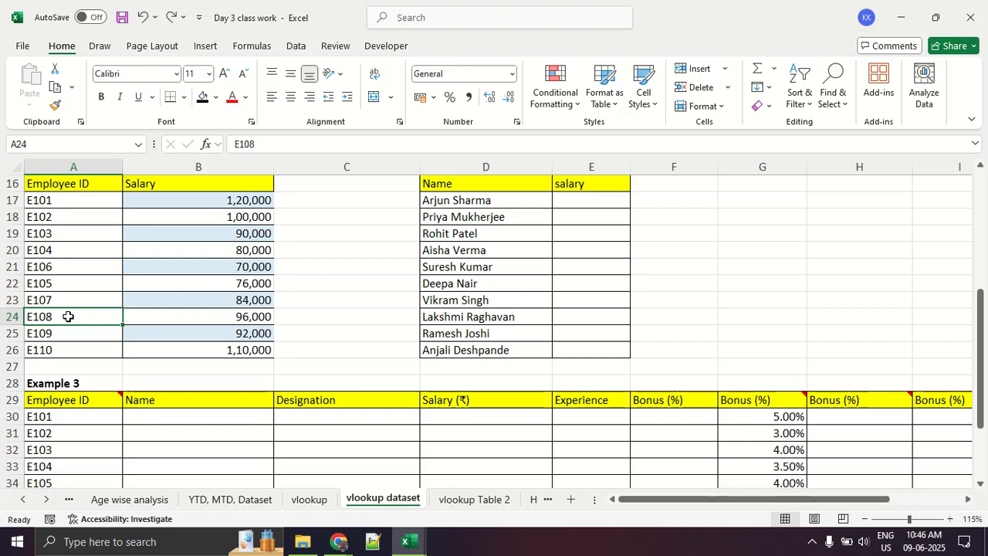
- Undo the employee ID changes in cells A21 and A22 of Example 1
{"action": "key", "text": "ctrl+z"}
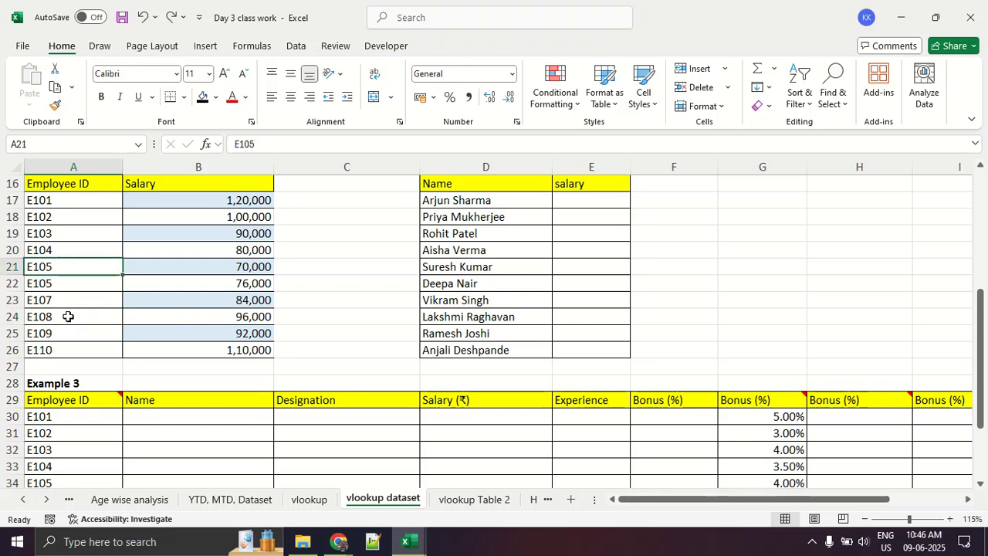
{"action": "key", "text": "ctrl+z"}
{"action": "left_click", "coordinate": [68, 317]}
{"action": "scroll", "coordinate": [68, 317], "scroll_direction": "up", "scroll_amount": 2}
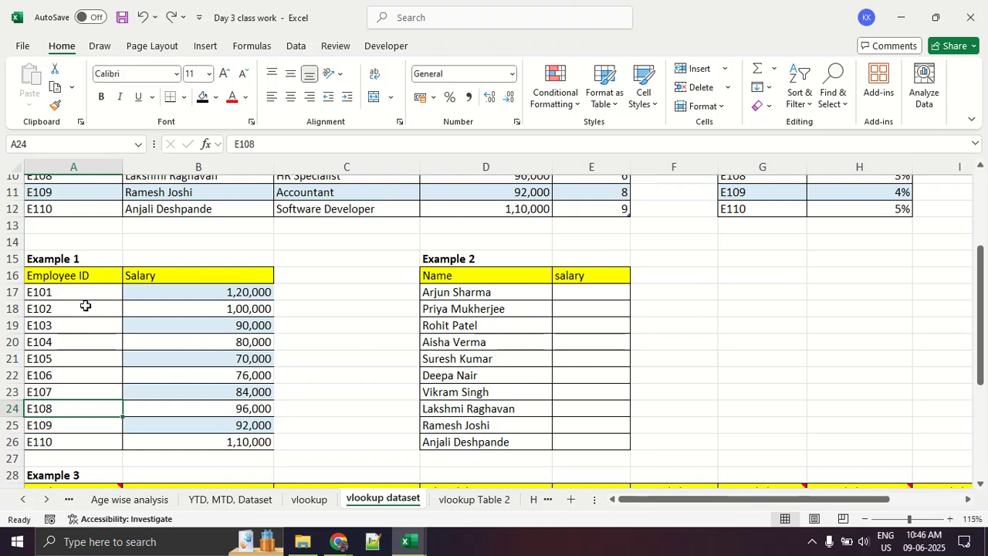
- Clear the pasted salaries from cells B17:B26 of Example 1
{"action": "left_click_drag", "start_coordinate": [153, 297], "coordinate": [166, 438]}
{"action": "key", "text": "Delete"}
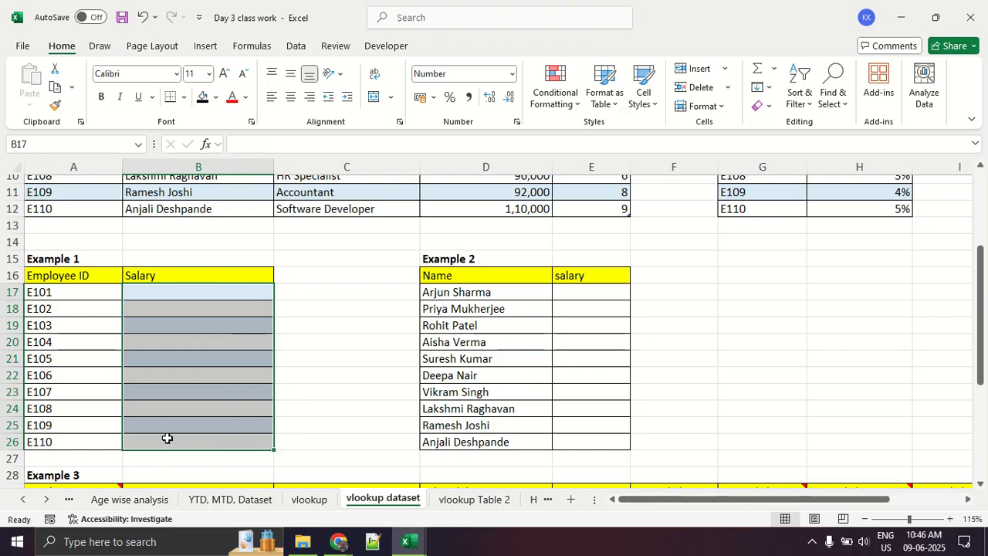
{"action": "left_click", "coordinate": [324, 373]}
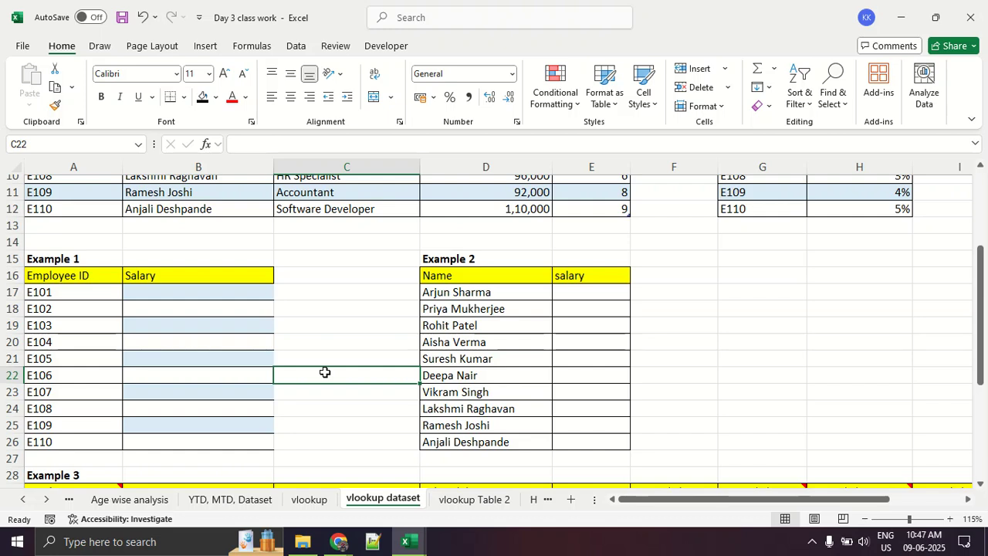
{"action": "left_click", "coordinate": [178, 302]}
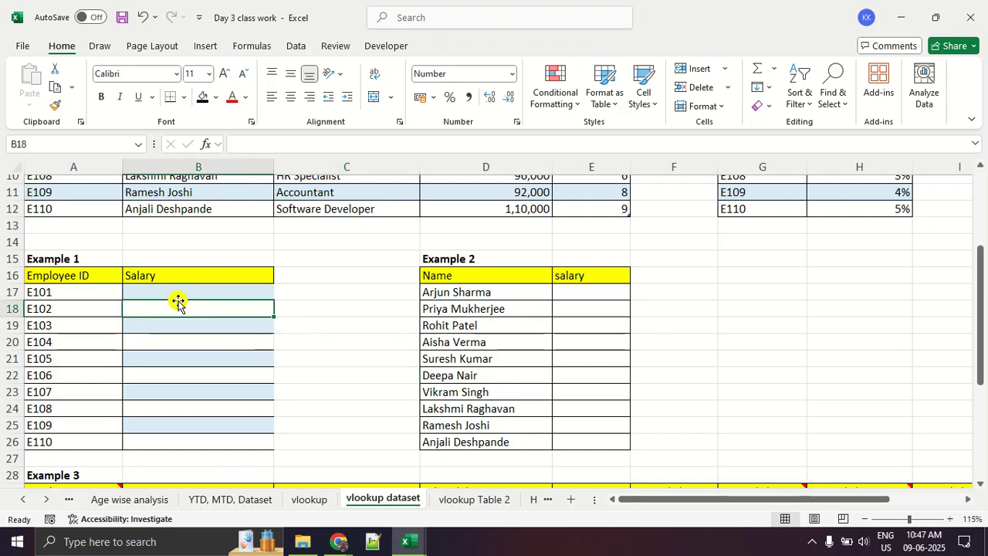
{"action": "left_click", "coordinate": [178, 290]}
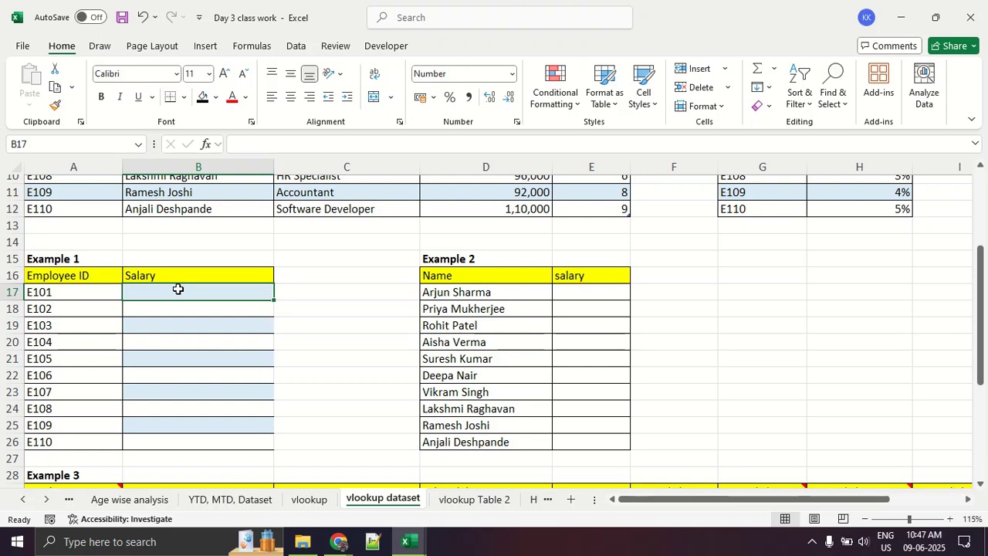
- Undo the clearing of B17:B26 and the earlier salary paste in Example 1
{"action": "key", "text": "ctrl+z"}
{"action": "key", "text": "ctrl+z"}
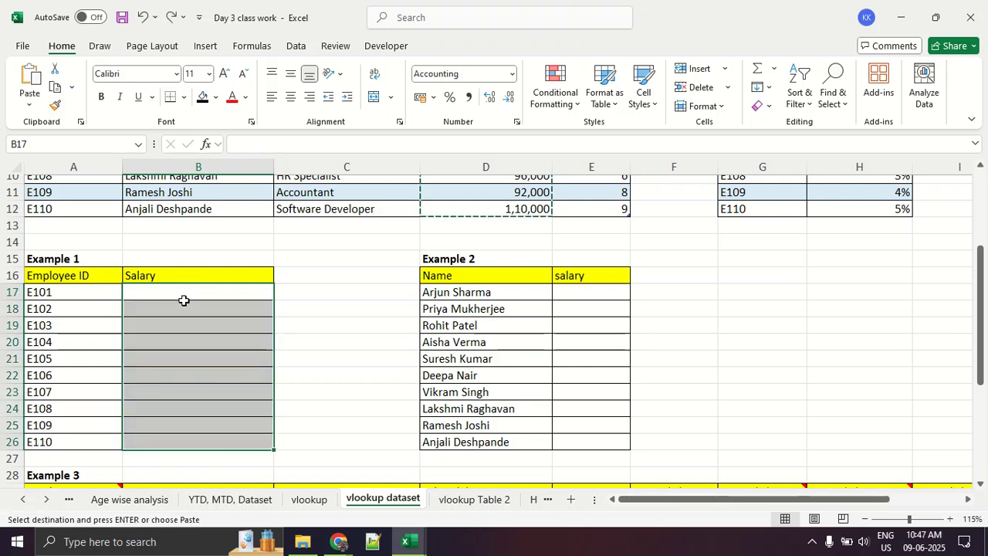
{"action": "left_click", "coordinate": [336, 346]}
- Insert the VLOOKUP function into cell B17 by searching for "vlookup" in the function library
{"action": "left_click", "coordinate": [214, 292]}
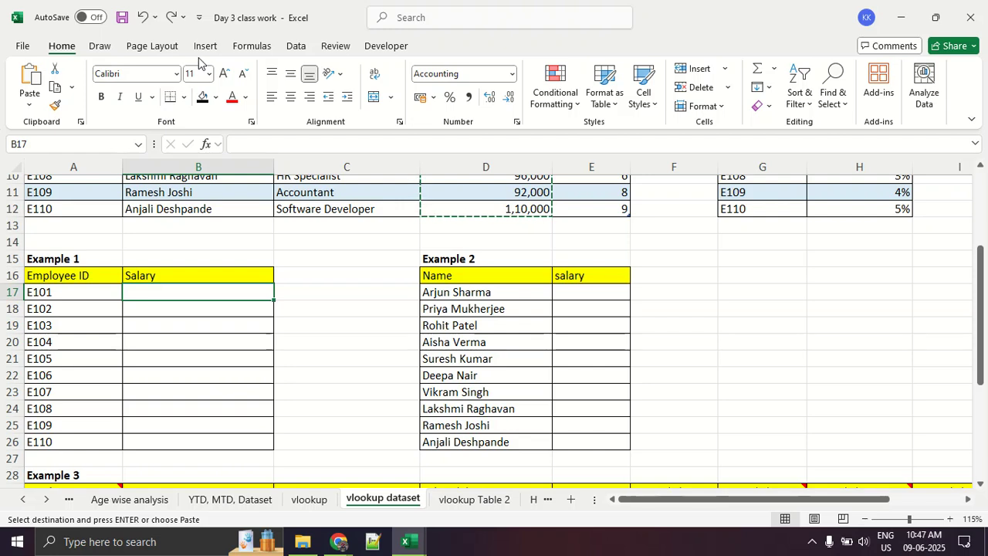
{"action": "left_click", "coordinate": [265, 46]}
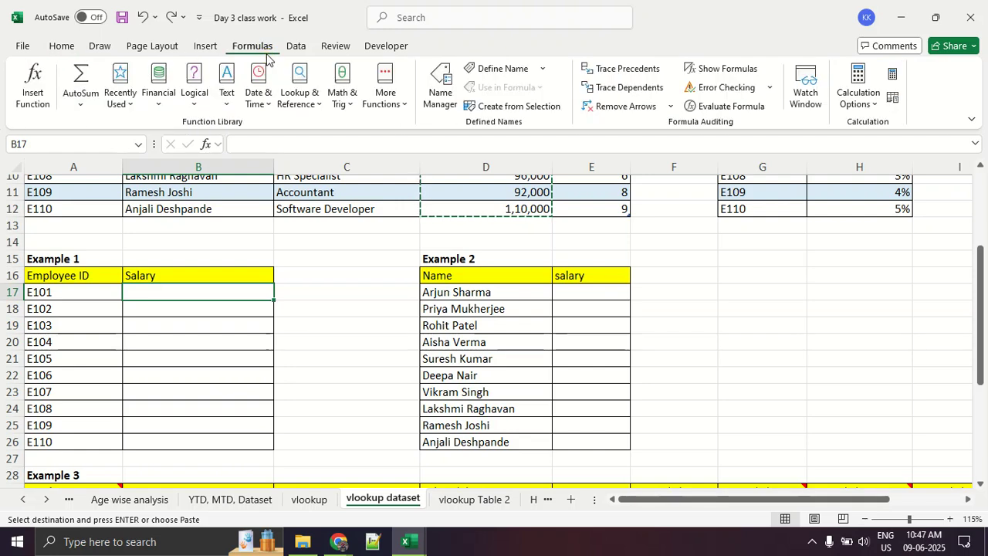
{"action": "left_click_drag", "start_coordinate": [232, 63], "coordinate": [275, 34]}
{"action": "mouse_move", "coordinate": [224, 53]}
{"action": "left_mouse_down"}
{"action": "mouse_move", "coordinate": [156, 58]}
{"action": "mouse_move", "coordinate": [49, 98]}
{"action": "left_mouse_up"}
{"action": "left_click_drag", "start_coordinate": [15, 62], "coordinate": [60, 77]}
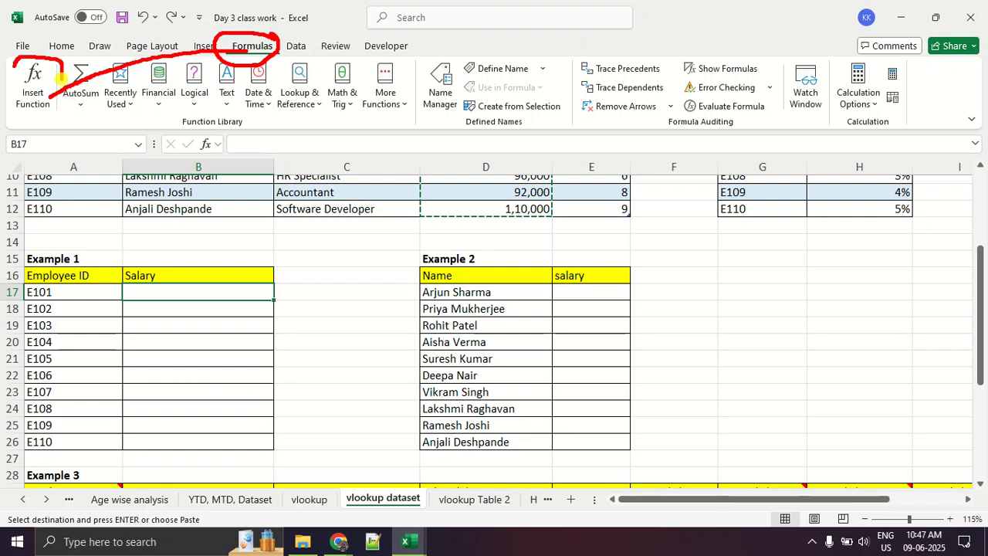
{"action": "key", "text": "Escape"}
{"action": "left_click", "coordinate": [29, 97]}
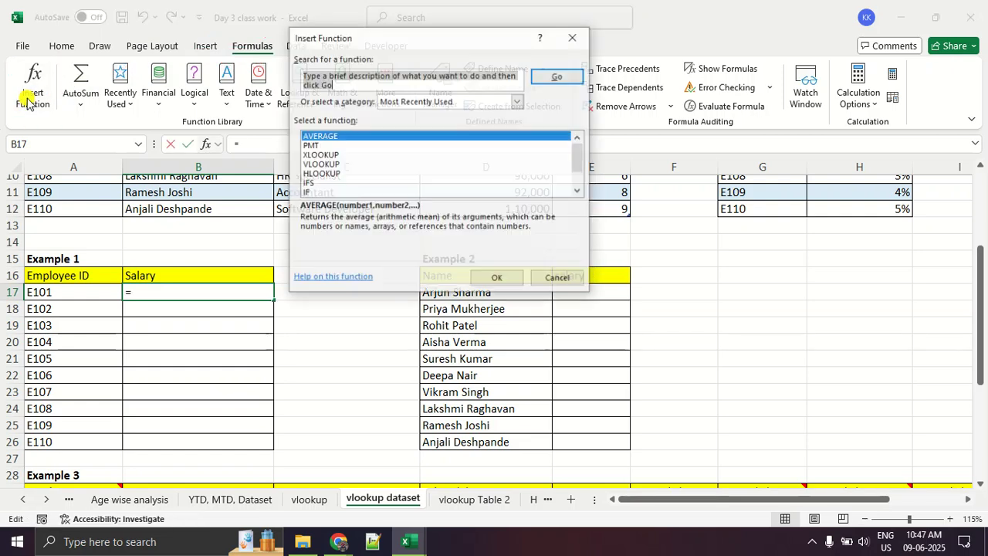
{"action": "type", "text": "v"}
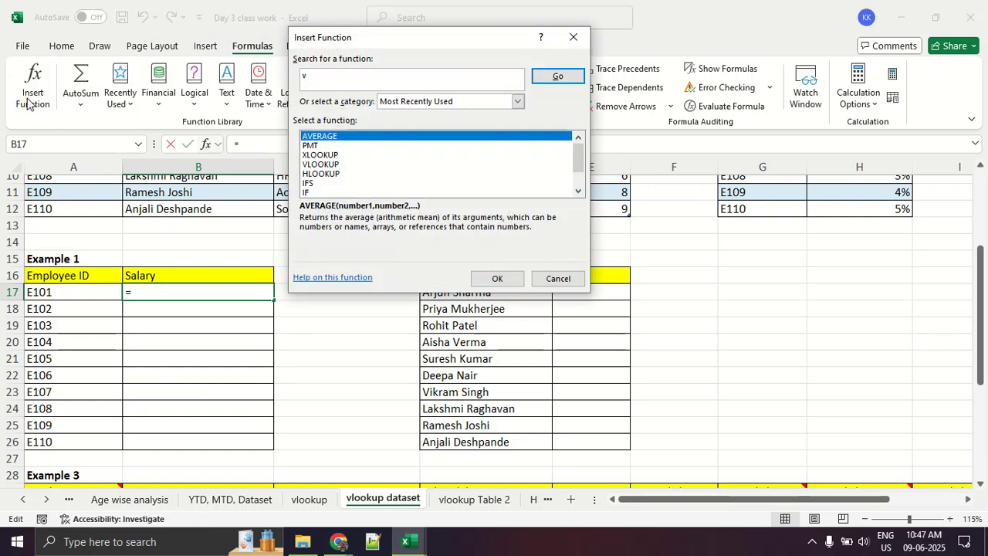
{"action": "type", "text": "lookup"}
{"action": "key", "text": "Return"}
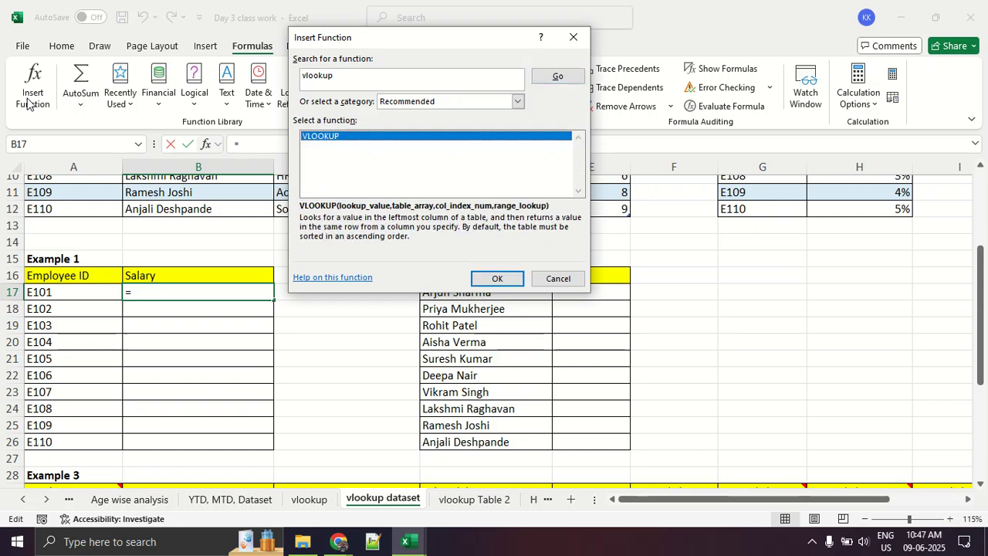
{"action": "left_click", "coordinate": [495, 278]}
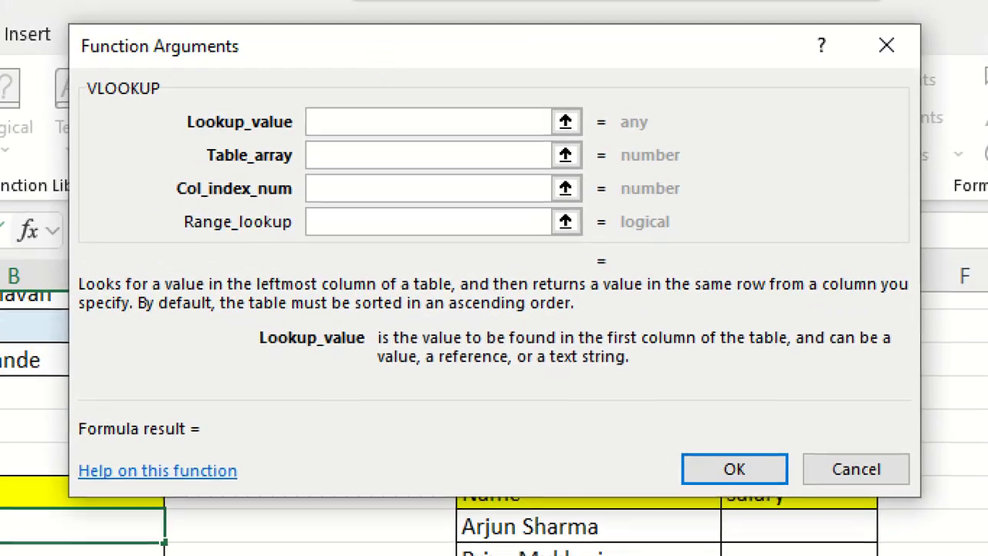
- Point out the VLOOKUP arguments Lookup_value, Table_array and Col_index_num with red on-screen underlines
{"action": "left_click", "coordinate": [517, 47]}
{"action": "mouse_move", "coordinate": [516, 45]}
{"action": "left_mouse_down"}
{"action": "mouse_move", "coordinate": [203, 125]}
{"action": "mouse_move", "coordinate": [746, 186]}
{"action": "mouse_move", "coordinate": [429, 51]}
{"action": "left_mouse_up"}
{"action": "key", "text": "Escape"}
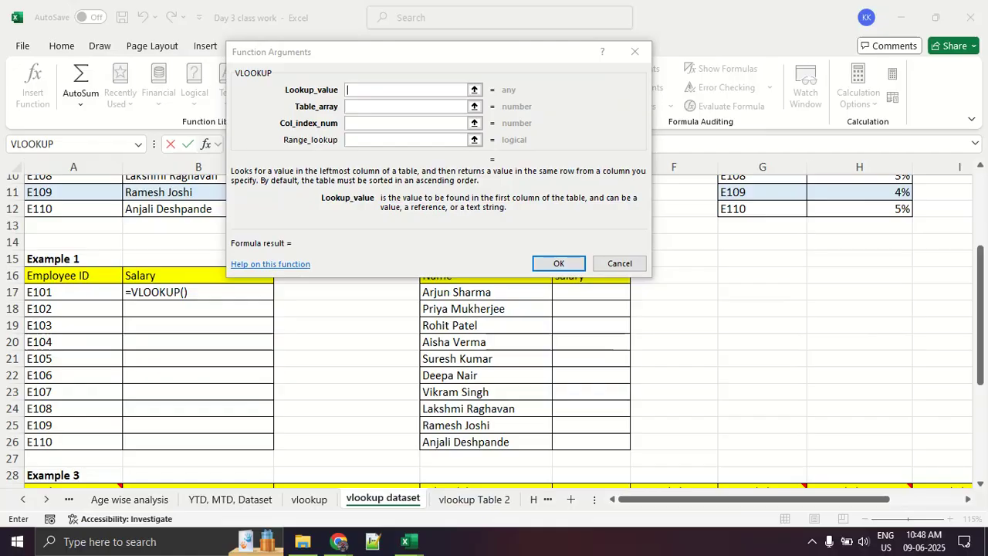
{"action": "key", "text": "ctrl+1"}
{"action": "left_click", "coordinate": [330, 94]}
{"action": "left_click_drag", "start_coordinate": [336, 77], "coordinate": [305, 76]}
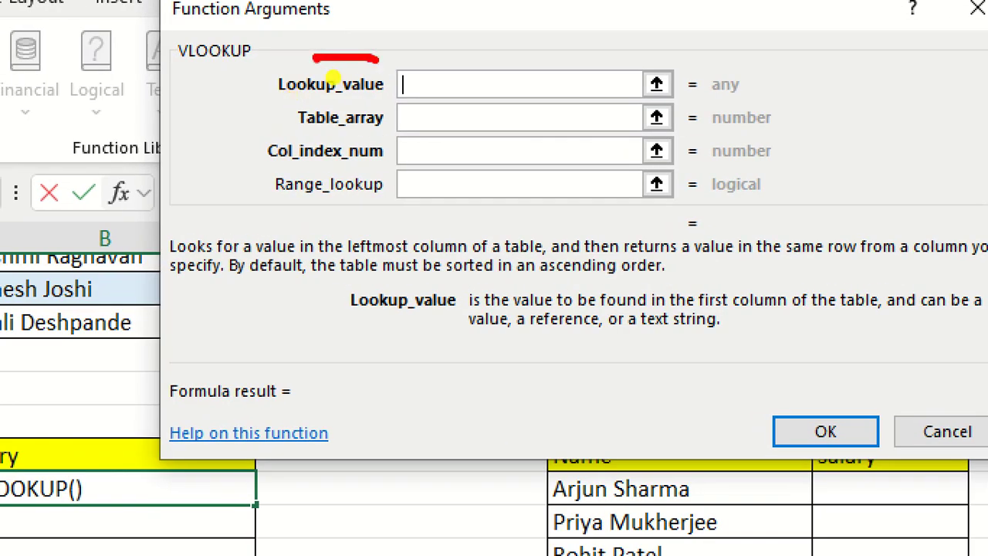
{"action": "left_click_drag", "start_coordinate": [251, 98], "coordinate": [424, 97]}
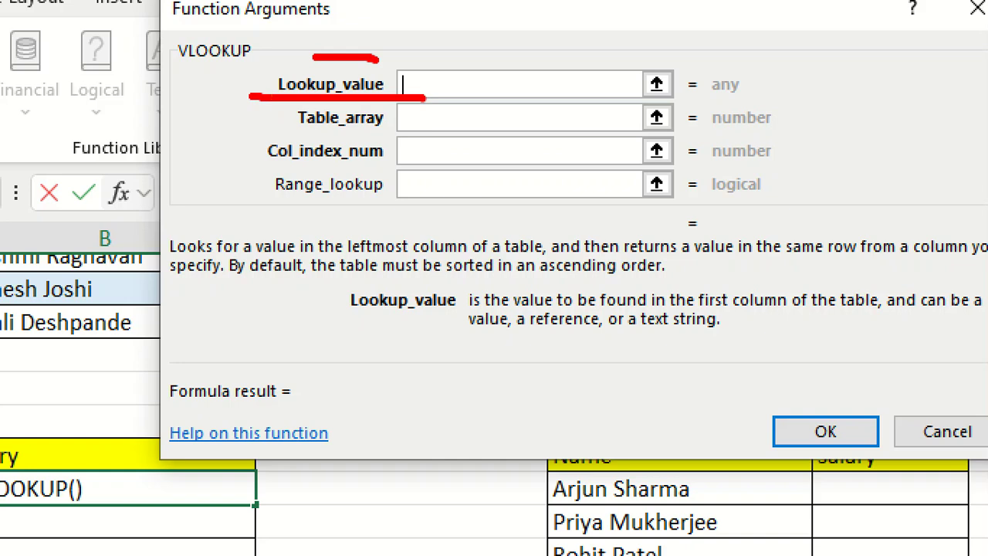
{"action": "left_click_drag", "start_coordinate": [272, 131], "coordinate": [363, 130]}
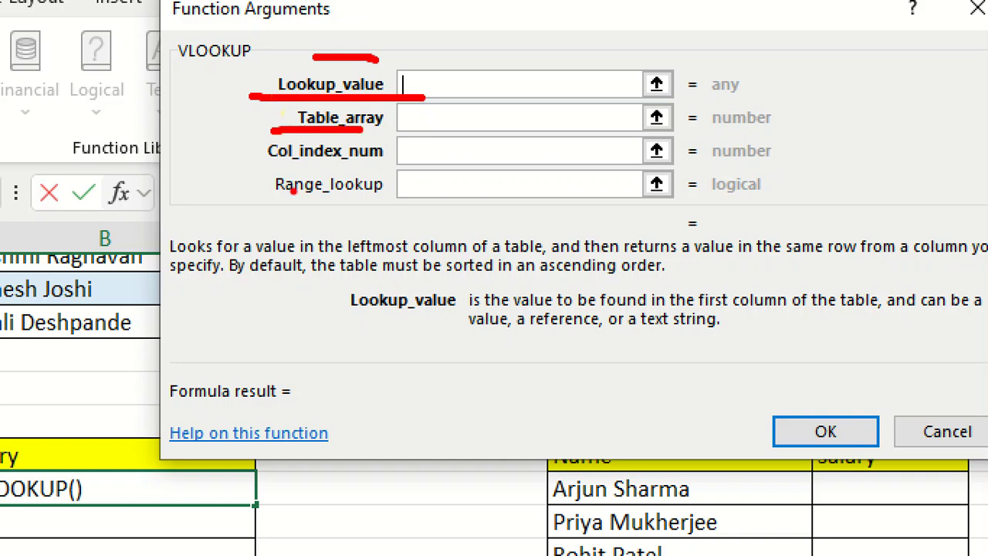
{"action": "left_click_drag", "start_coordinate": [262, 172], "coordinate": [392, 175]}
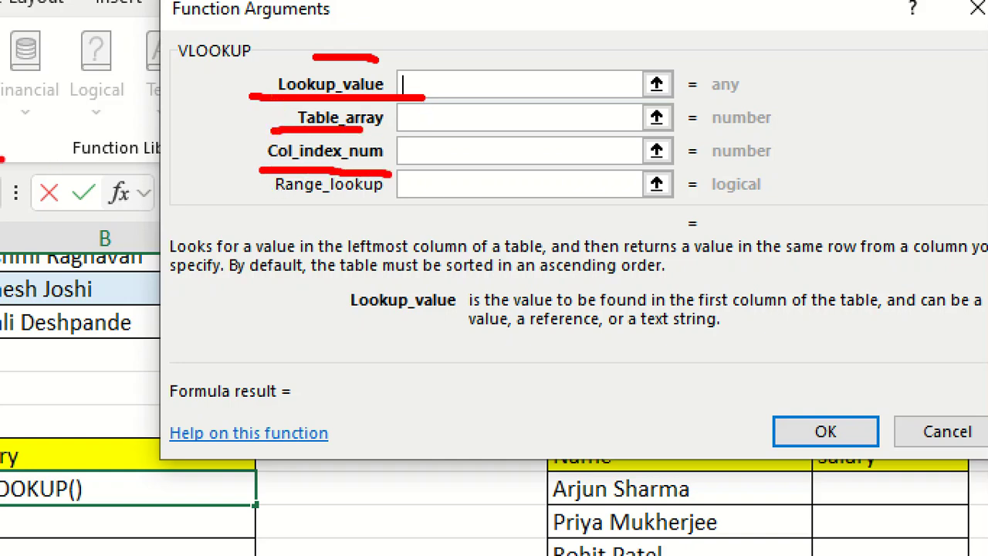
{"action": "key", "text": "Escape"}
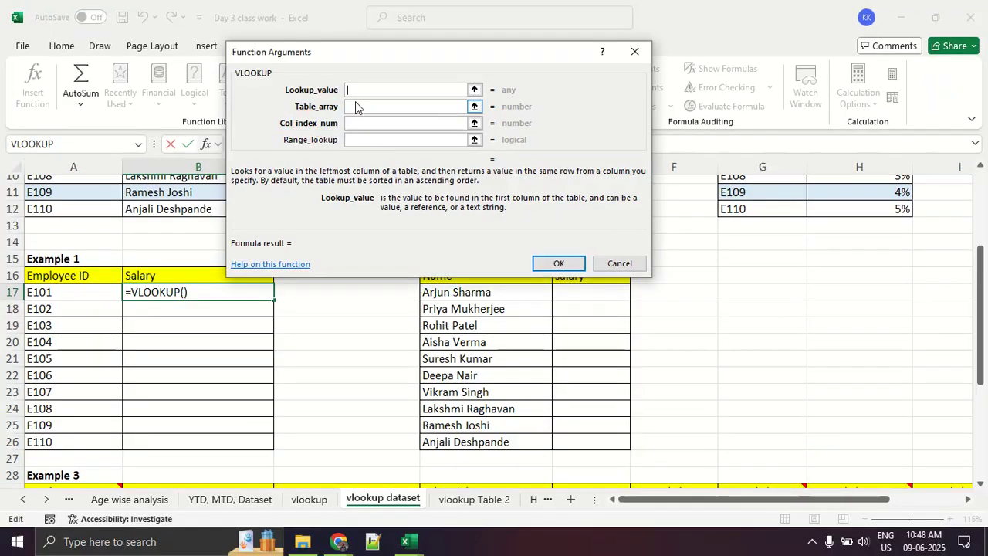
{"action": "key", "text": "ctrl+1"}
{"action": "left_click", "coordinate": [327, 101]}
{"action": "left_click_drag", "start_coordinate": [230, 96], "coordinate": [401, 96]}
{"action": "key", "text": "Escape"}
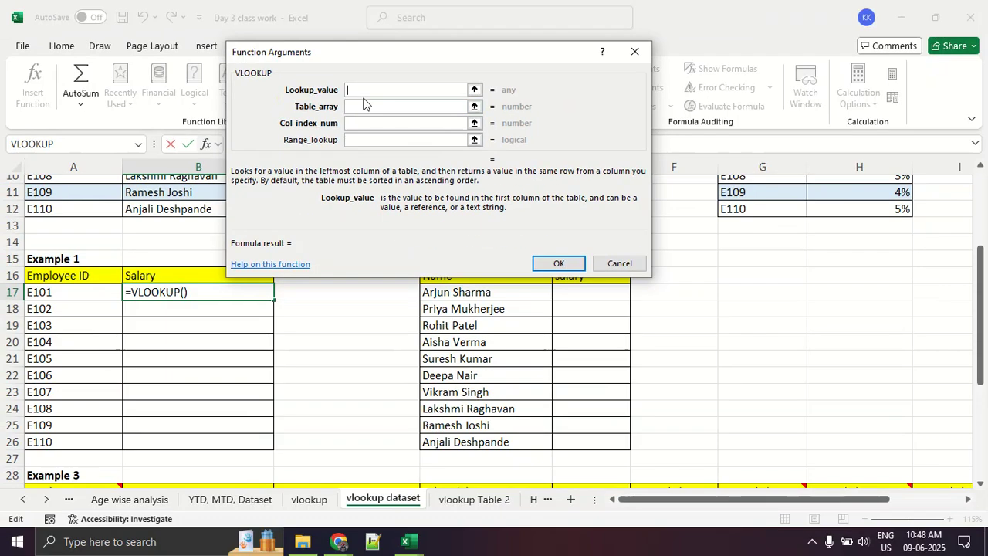
- Set the VLOOKUP Lookup_value to cell A17, the employee ID E101 in Example 1, and return to the full arguments dialog
{"action": "left_click", "coordinate": [476, 90]}
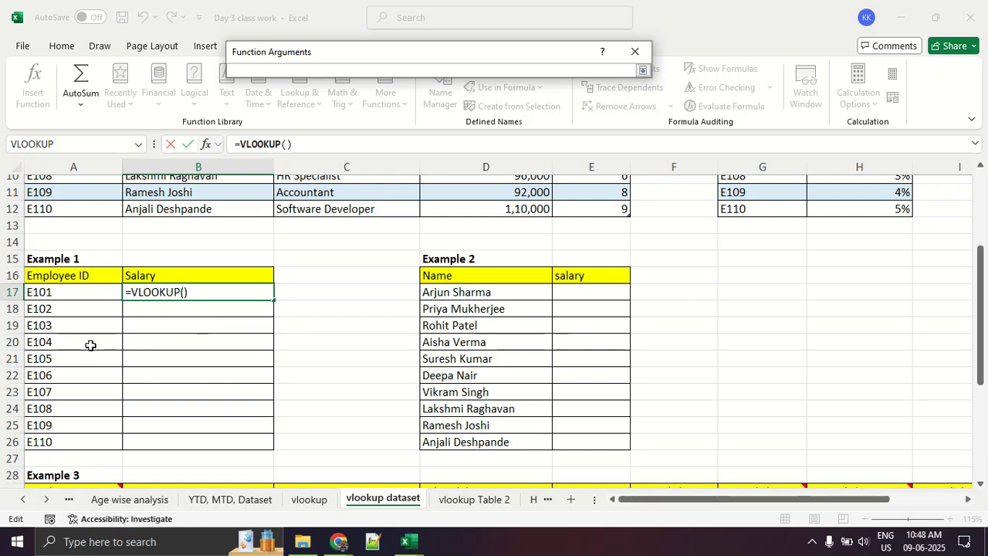
{"action": "scroll", "coordinate": [82, 346], "scroll_direction": "up", "scroll_amount": 3}
{"action": "scroll", "coordinate": [95, 239], "scroll_direction": "down", "scroll_amount": 3}
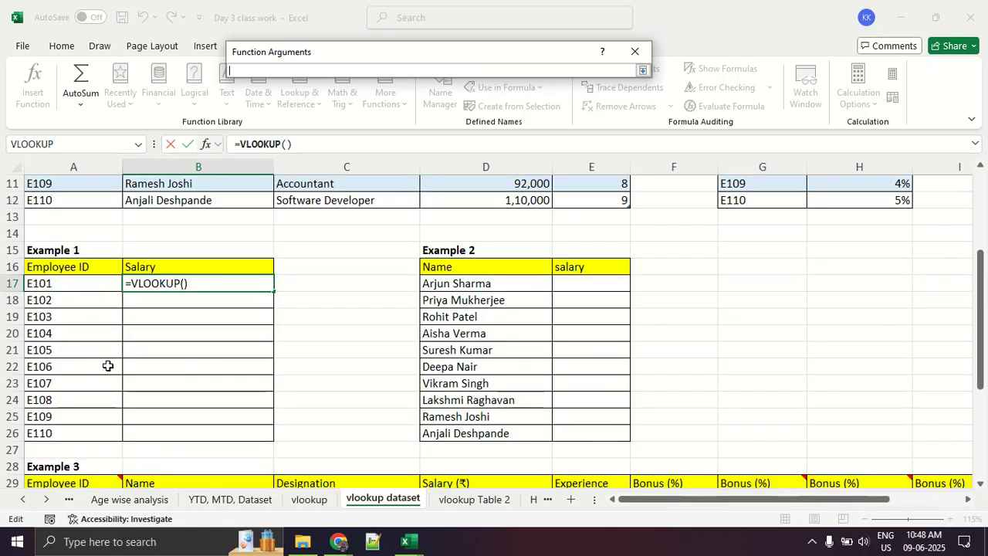
{"action": "scroll", "coordinate": [106, 366], "scroll_direction": "up", "scroll_amount": 3}
{"action": "scroll", "coordinate": [107, 366], "scroll_direction": "down", "scroll_amount": 2}
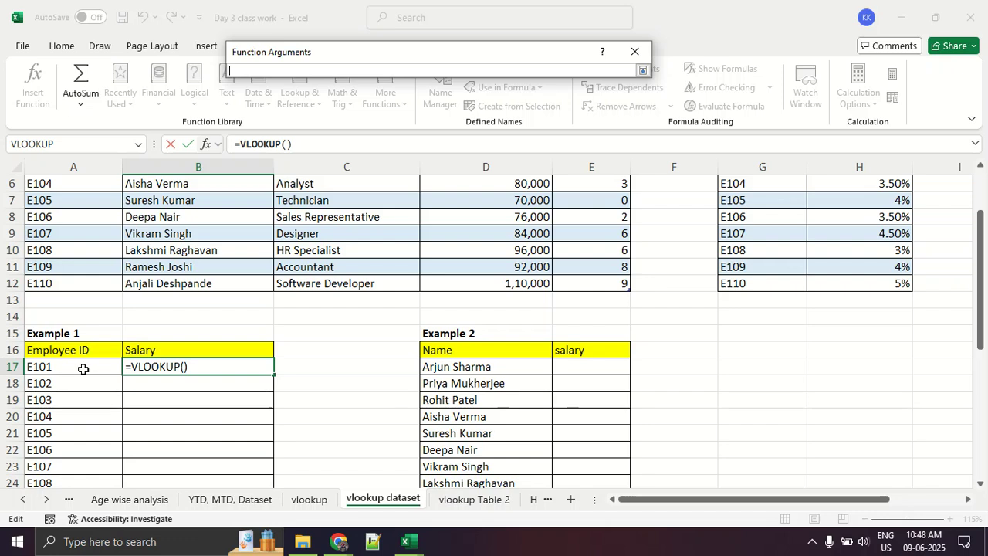
{"action": "left_click", "coordinate": [82, 368]}
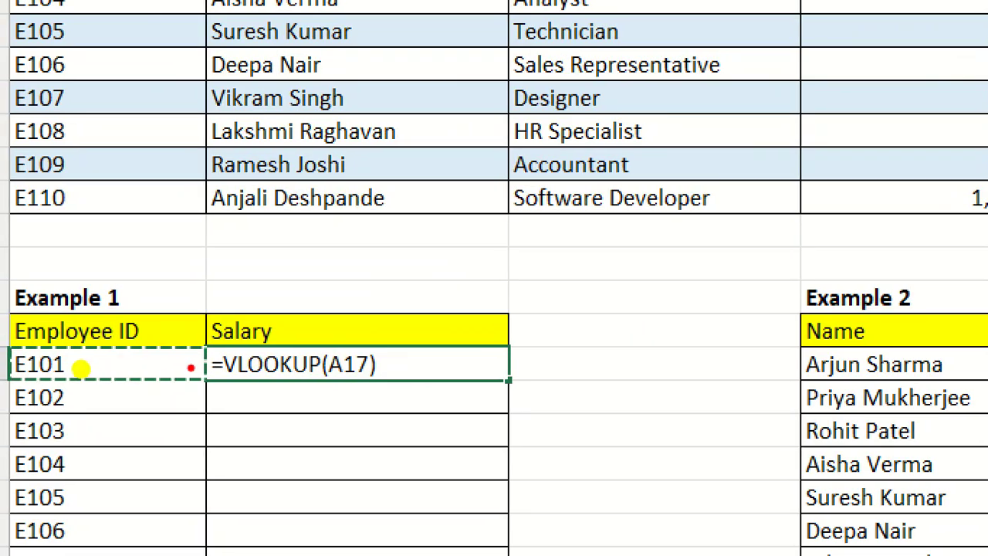
{"action": "mouse_move", "coordinate": [116, 367]}
{"action": "left_mouse_down"}
{"action": "mouse_move", "coordinate": [58, 360]}
{"action": "mouse_move", "coordinate": [25, 374]}
{"action": "mouse_move", "coordinate": [130, 345]}
{"action": "left_mouse_up"}
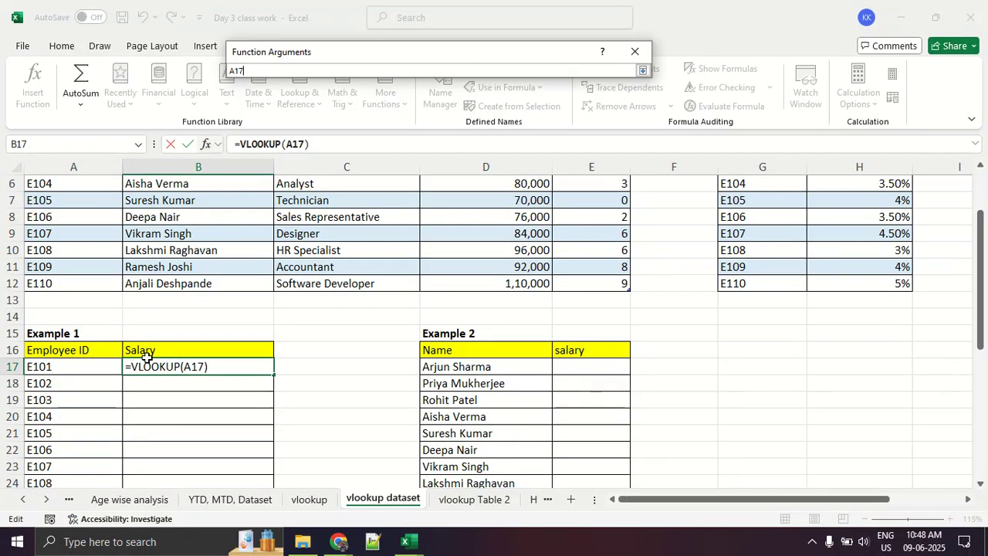
{"action": "scroll", "coordinate": [229, 206], "scroll_direction": "up", "scroll_amount": 2}
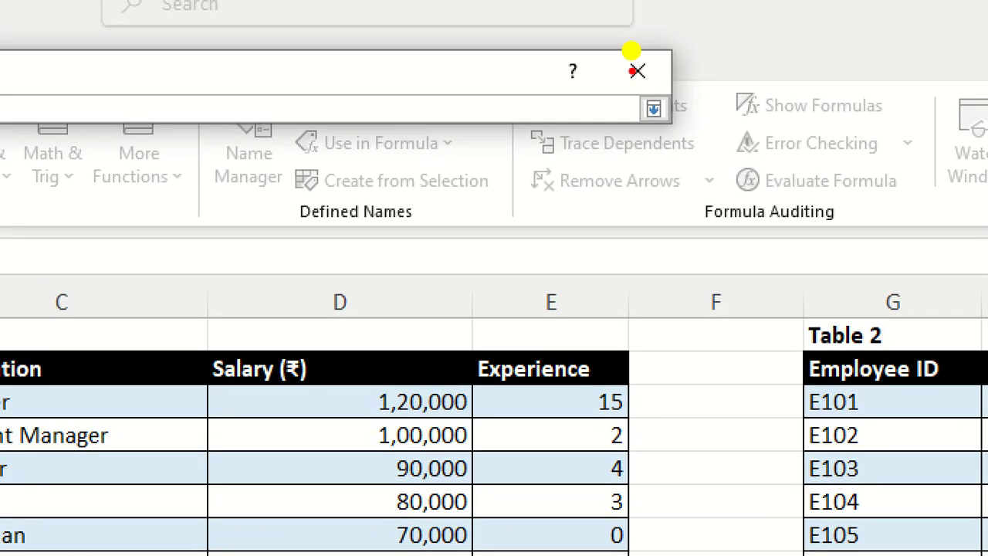
{"action": "left_click_drag", "start_coordinate": [644, 50], "coordinate": [629, 76]}
{"action": "mouse_move", "coordinate": [627, 117]}
{"action": "left_mouse_down"}
{"action": "mouse_move", "coordinate": [683, 123]}
{"action": "mouse_move", "coordinate": [641, 88]}
{"action": "left_mouse_up"}
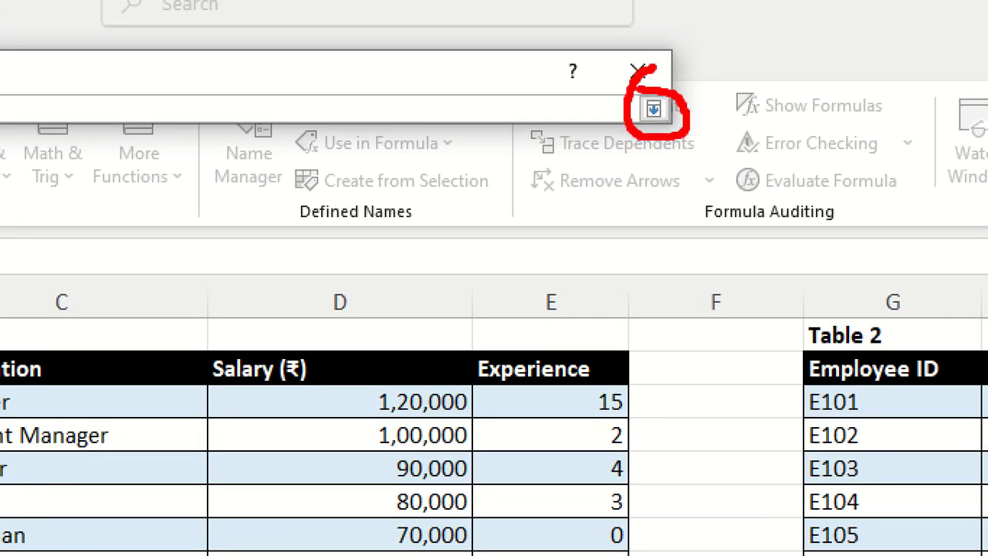
{"action": "left_click", "coordinate": [653, 108]}
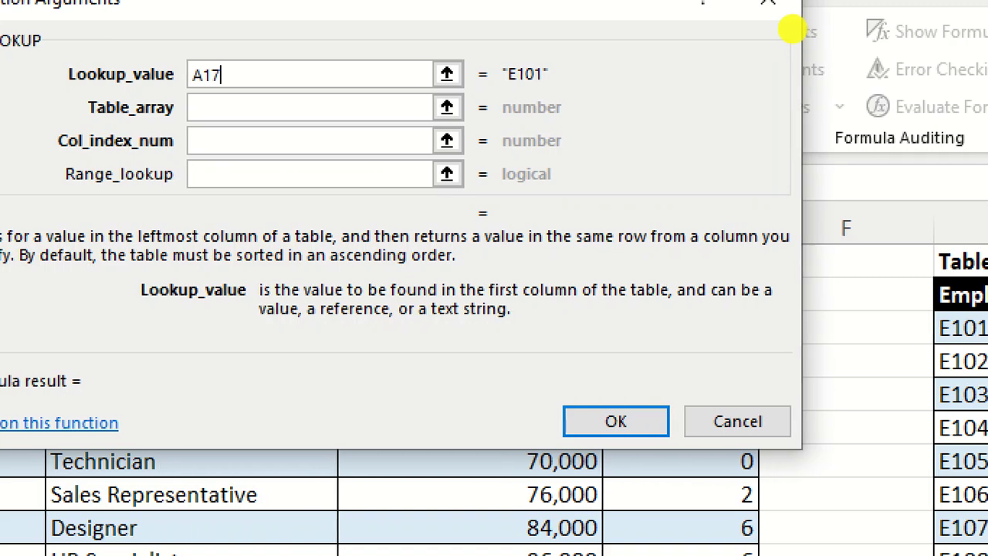
- Circle the range selectors of the VLOOKUP arguments and demonstrate collapsing and expanding the Lookup_value selector
{"action": "left_click_drag", "start_coordinate": [498, 99], "coordinate": [476, 71]}
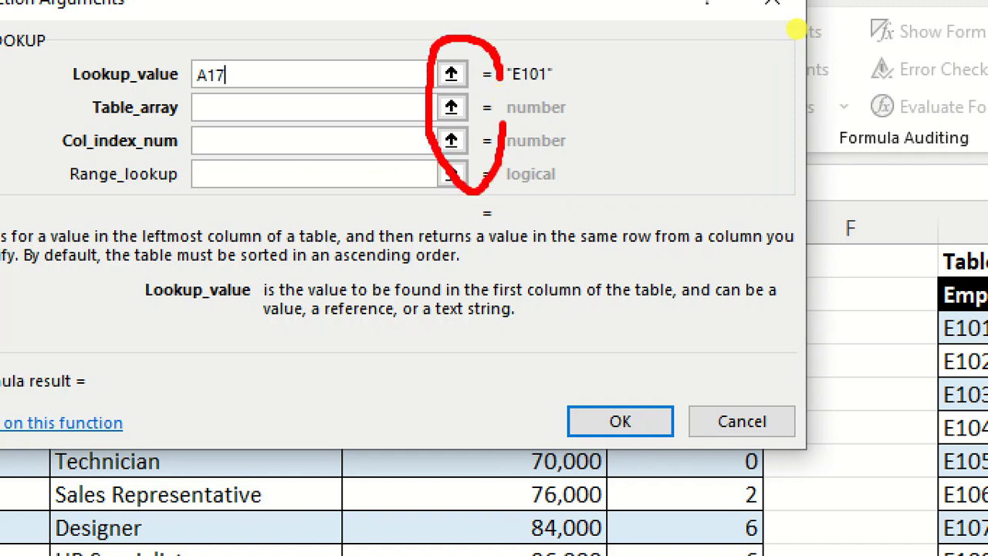
{"action": "key", "text": "Escape"}
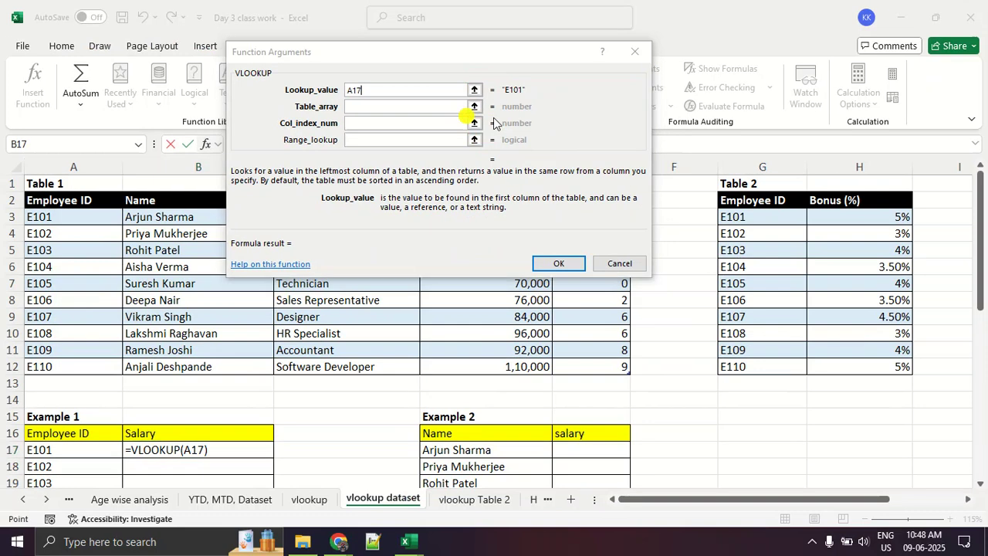
{"action": "left_click", "coordinate": [472, 91]}
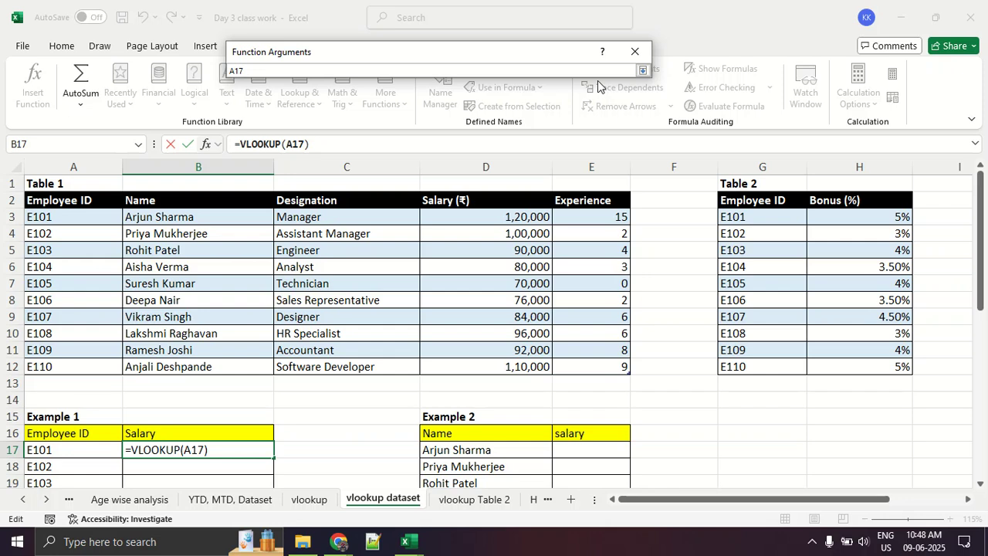
{"action": "left_click", "coordinate": [641, 72]}
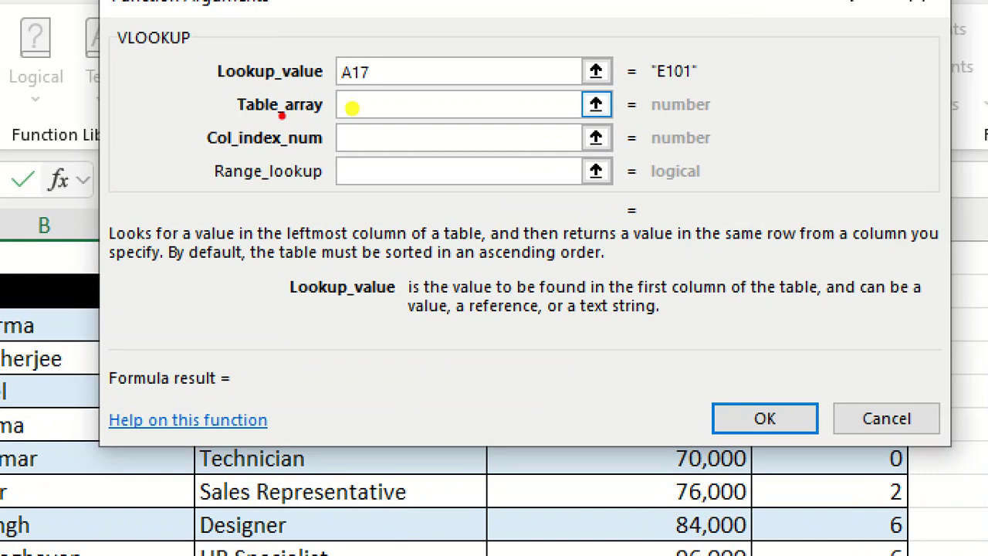
- Set the VLOOKUP Table_array to SourceTable1 by selecting the Table 1 data A3:E12, and mark the reference in red
{"action": "left_click_drag", "start_coordinate": [227, 121], "coordinate": [410, 133]}
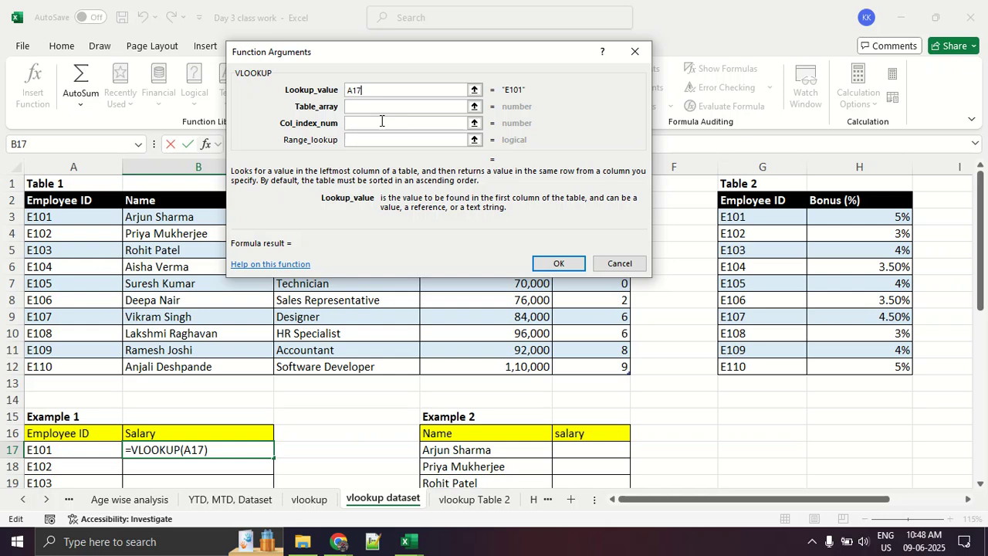
{"action": "left_click", "coordinate": [403, 110]}
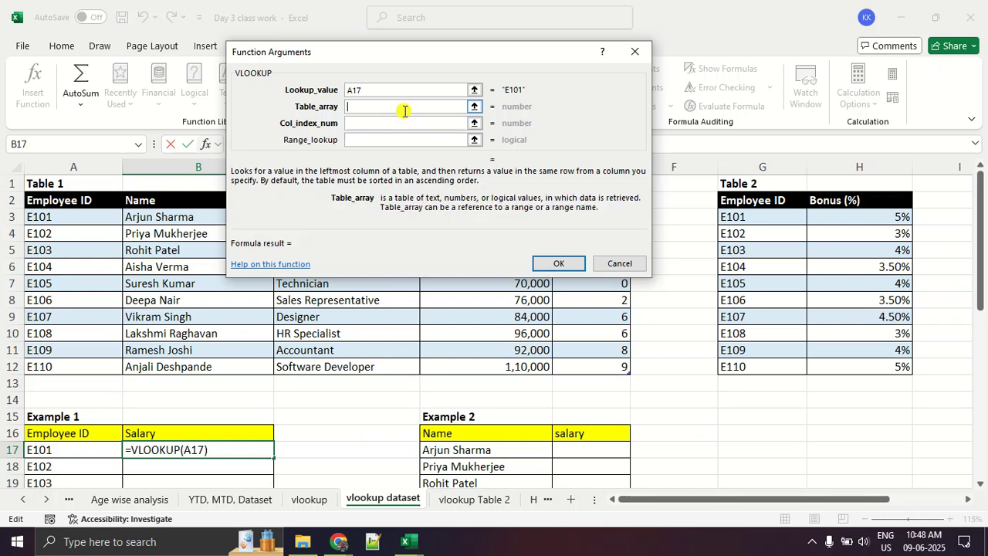
{"action": "left_click", "coordinate": [475, 108]}
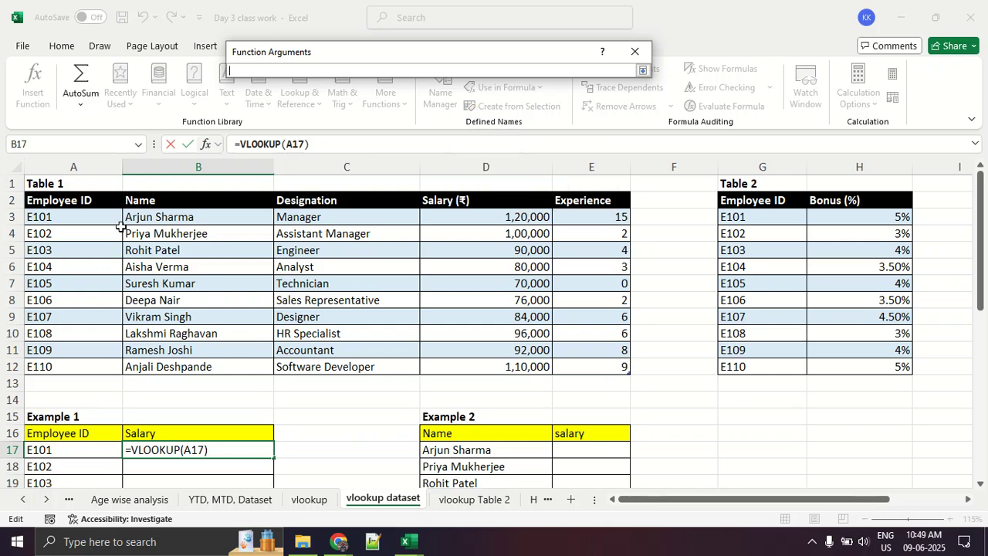
{"action": "key", "text": "ctrl+1"}
{"action": "left_click", "coordinate": [2, 185]}
{"action": "left_click_drag", "start_coordinate": [21, 190], "coordinate": [135, 208]}
{"action": "mouse_move", "coordinate": [254, 244]}
{"action": "left_mouse_down"}
{"action": "mouse_move", "coordinate": [28, 339]}
{"action": "mouse_move", "coordinate": [508, 553]}
{"action": "mouse_move", "coordinate": [973, 288]}
{"action": "mouse_move", "coordinate": [188, 214]}
{"action": "left_mouse_up"}
{"action": "key", "text": "Escape"}
{"action": "left_click_drag", "start_coordinate": [59, 213], "coordinate": [597, 368]}
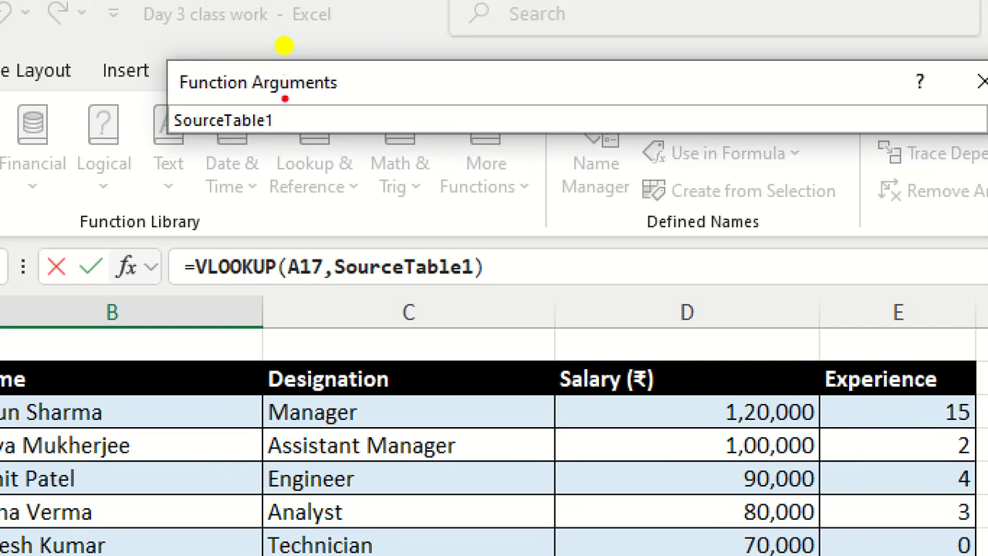
{"action": "mouse_move", "coordinate": [294, 65]}
{"action": "left_mouse_down"}
{"action": "mouse_move", "coordinate": [258, 57]}
{"action": "mouse_move", "coordinate": [233, 87]}
{"action": "left_mouse_up"}
{"action": "left_click_drag", "start_coordinate": [179, 154], "coordinate": [301, 125]}
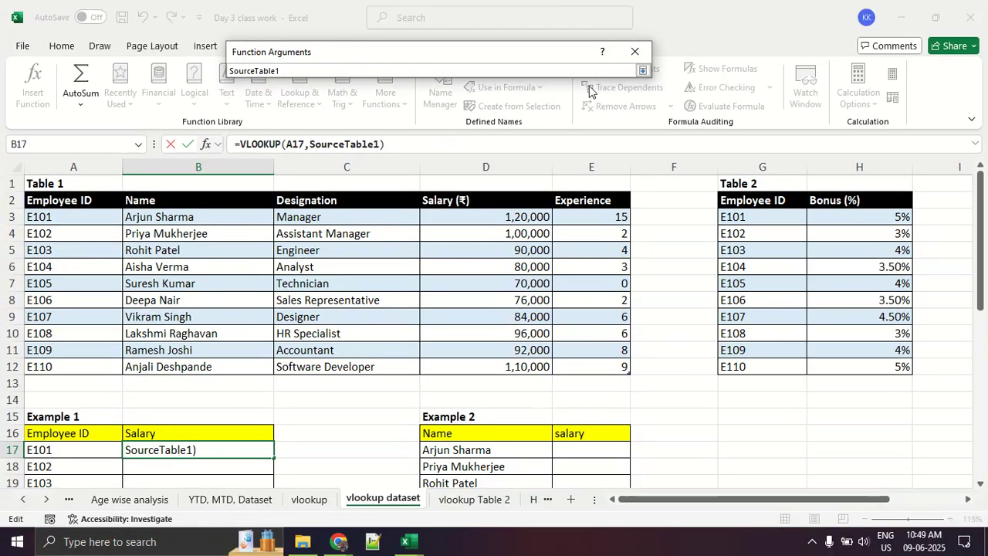
- Return to the full VLOOKUP arguments dialog and mark the Table_array and Col_index_num arguments in red
{"action": "left_click", "coordinate": [641, 71]}
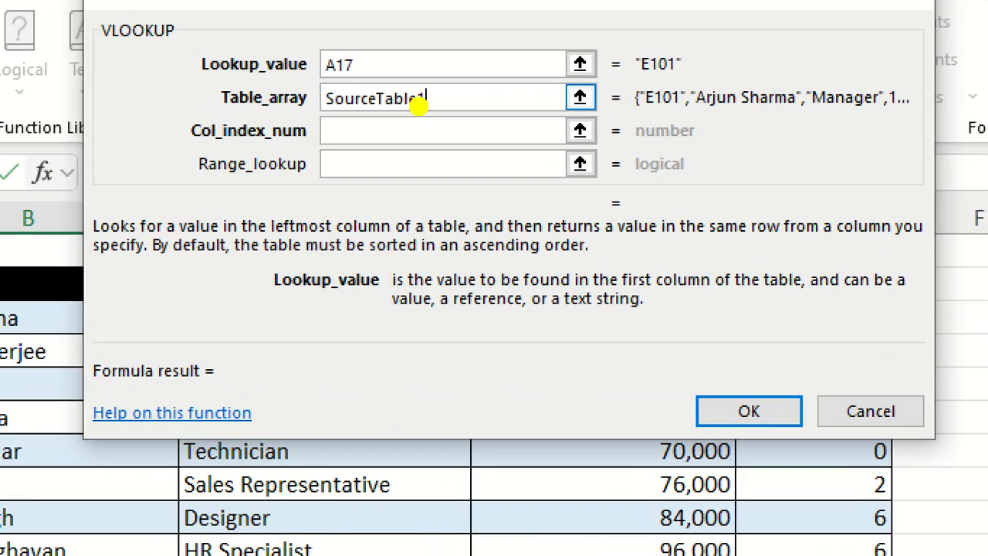
{"action": "mouse_move", "coordinate": [335, 121]}
{"action": "left_mouse_down"}
{"action": "mouse_move", "coordinate": [416, 124]}
{"action": "mouse_move", "coordinate": [287, 124]}
{"action": "left_mouse_up"}
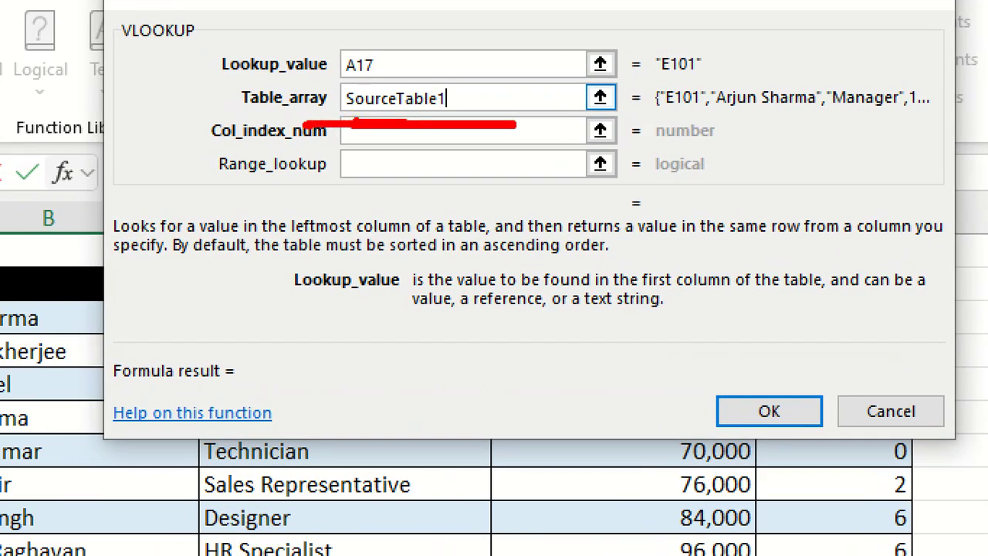
{"action": "mouse_move", "coordinate": [486, 93]}
{"action": "left_mouse_down"}
{"action": "mouse_move", "coordinate": [307, 122]}
{"action": "mouse_move", "coordinate": [398, 60]}
{"action": "left_mouse_up"}
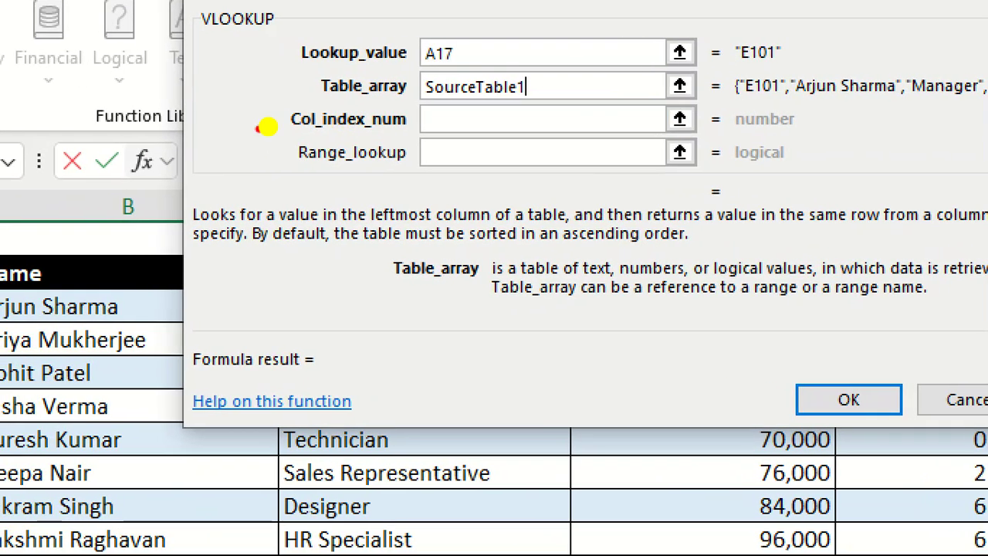
{"action": "mouse_move", "coordinate": [267, 128]}
{"action": "left_mouse_down"}
{"action": "mouse_move", "coordinate": [468, 142]}
{"action": "mouse_move", "coordinate": [228, 131]}
{"action": "left_mouse_up"}
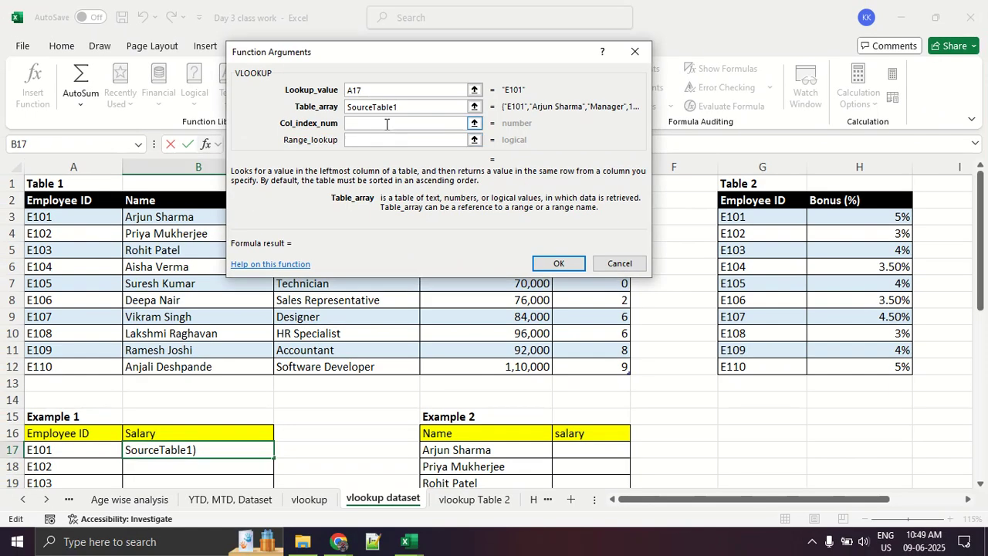
{"action": "left_click", "coordinate": [518, 116]}
- Collapse the Col_index_num selector, circle Table 1's Salary and Employee ID headers, number its columns 1 to 5 in red, and underline the 4
{"action": "left_click", "coordinate": [474, 122]}
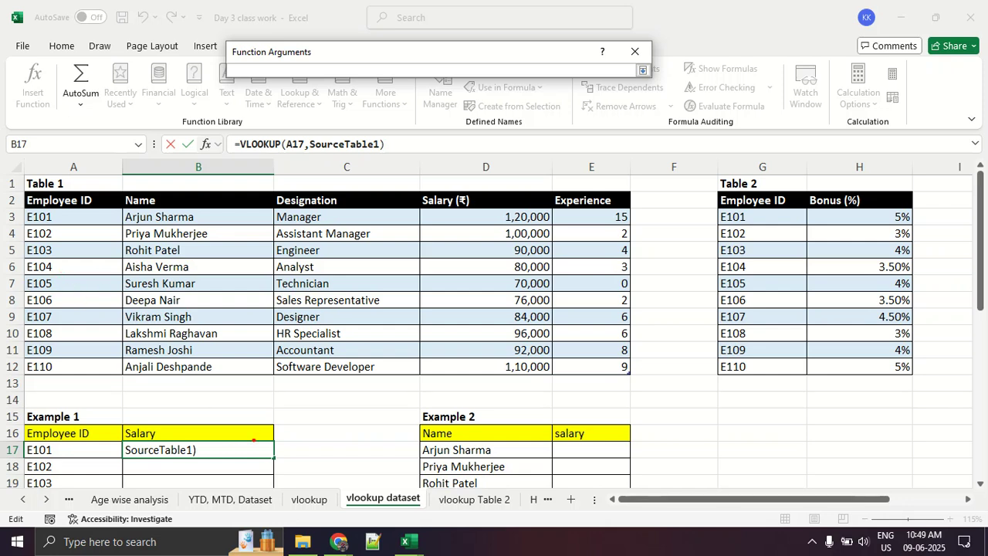
{"action": "mouse_move", "coordinate": [508, 190]}
{"action": "left_mouse_down"}
{"action": "mouse_move", "coordinate": [424, 191]}
{"action": "mouse_move", "coordinate": [487, 210]}
{"action": "mouse_move", "coordinate": [457, 214]}
{"action": "left_mouse_up"}
{"action": "mouse_move", "coordinate": [120, 180]}
{"action": "left_mouse_down"}
{"action": "mouse_move", "coordinate": [34, 196]}
{"action": "mouse_move", "coordinate": [115, 186]}
{"action": "mouse_move", "coordinate": [101, 218]}
{"action": "mouse_move", "coordinate": [50, 184]}
{"action": "left_mouse_up"}
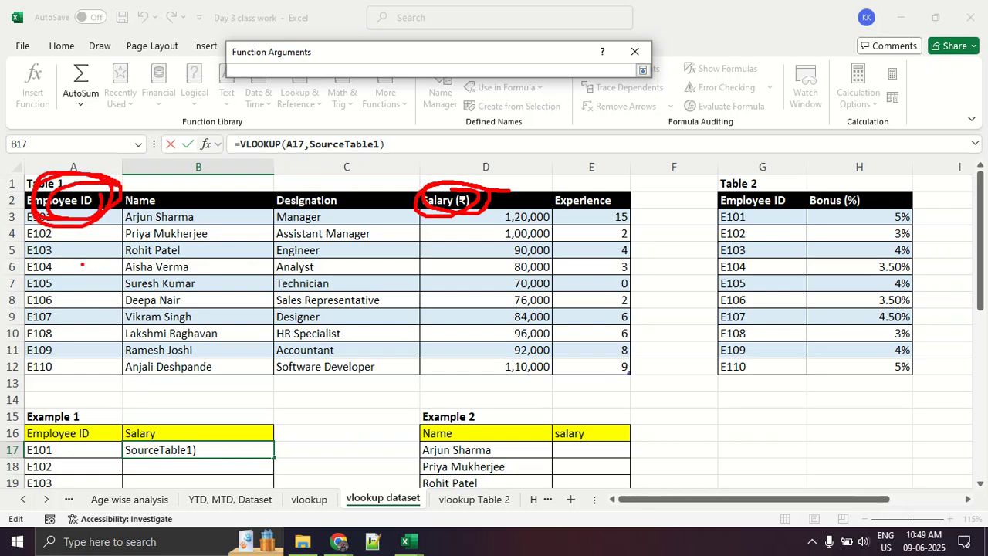
{"action": "left_click_drag", "start_coordinate": [64, 272], "coordinate": [73, 312]}
{"action": "mouse_move", "coordinate": [169, 266]}
{"action": "left_mouse_down"}
{"action": "mouse_move", "coordinate": [187, 258]}
{"action": "mouse_move", "coordinate": [207, 294]}
{"action": "left_mouse_up"}
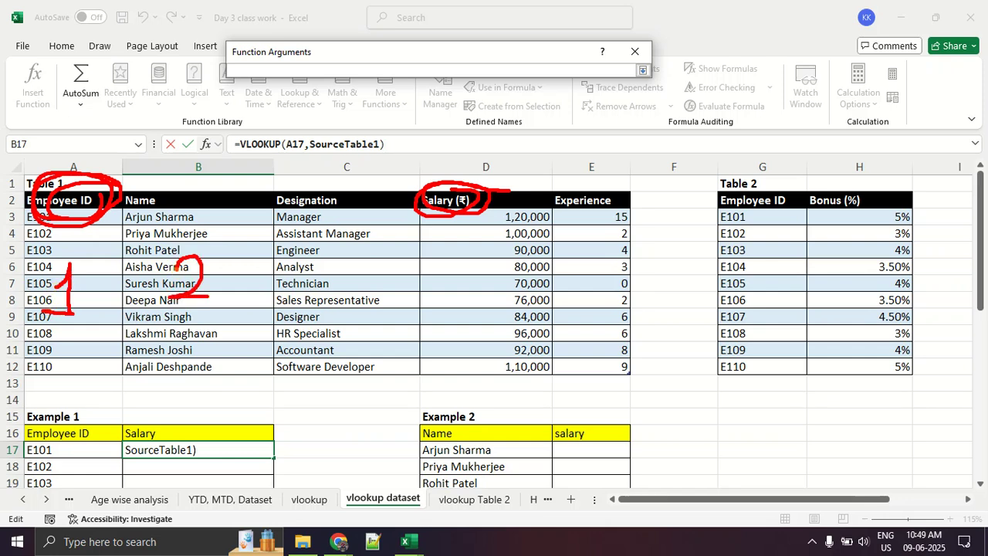
{"action": "mouse_move", "coordinate": [331, 248]}
{"action": "left_mouse_down"}
{"action": "mouse_move", "coordinate": [346, 272]}
{"action": "mouse_move", "coordinate": [332, 296]}
{"action": "left_mouse_up"}
{"action": "left_click_drag", "start_coordinate": [463, 253], "coordinate": [473, 319]}
{"action": "left_click_drag", "start_coordinate": [614, 265], "coordinate": [578, 300]}
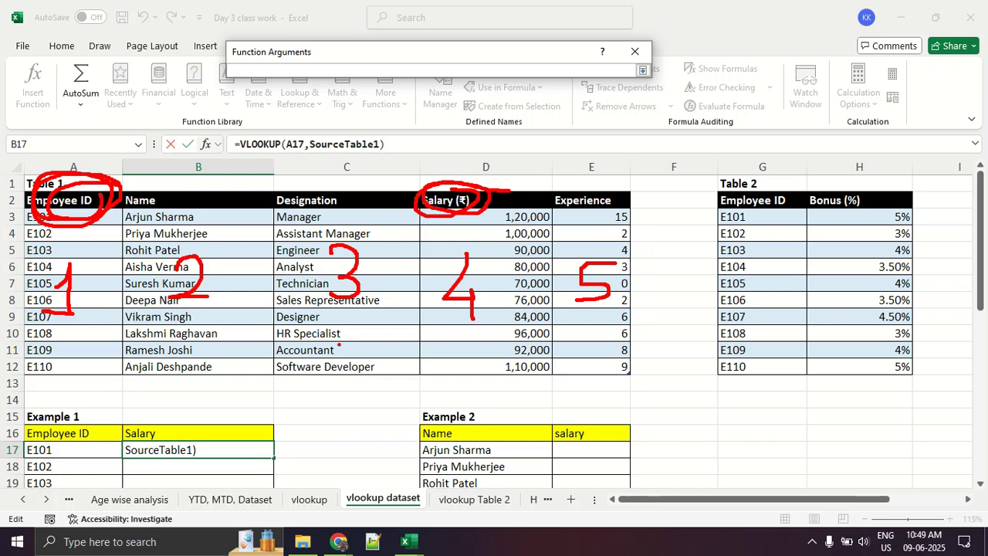
{"action": "mouse_move", "coordinate": [451, 332]}
{"action": "left_mouse_down"}
{"action": "mouse_move", "coordinate": [550, 340]}
{"action": "mouse_move", "coordinate": [457, 340]}
{"action": "left_mouse_up"}
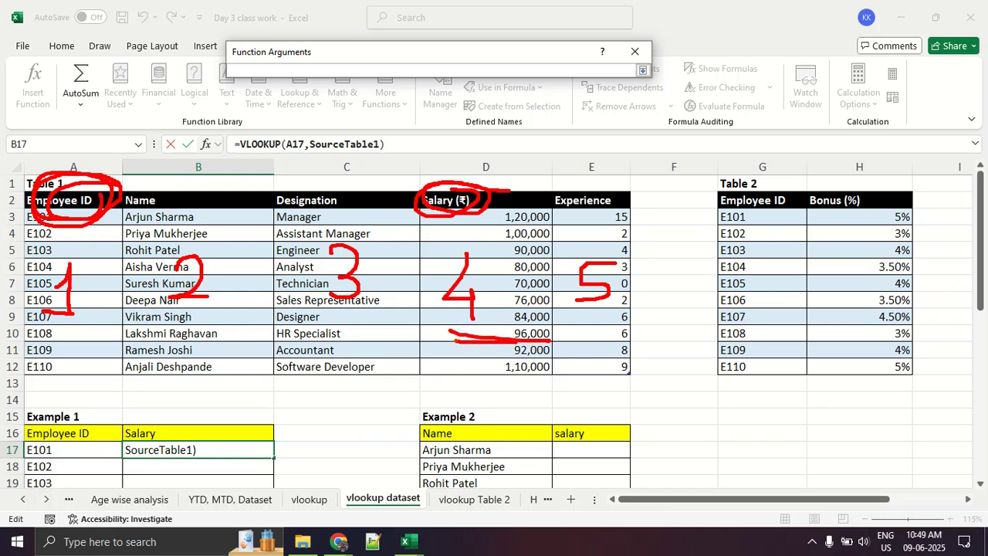
- Set the VLOOKUP Col_index_num to 4 and return to the full arguments dialog
{"action": "left_click", "coordinate": [285, 72]}
{"action": "type", "text": "4"}
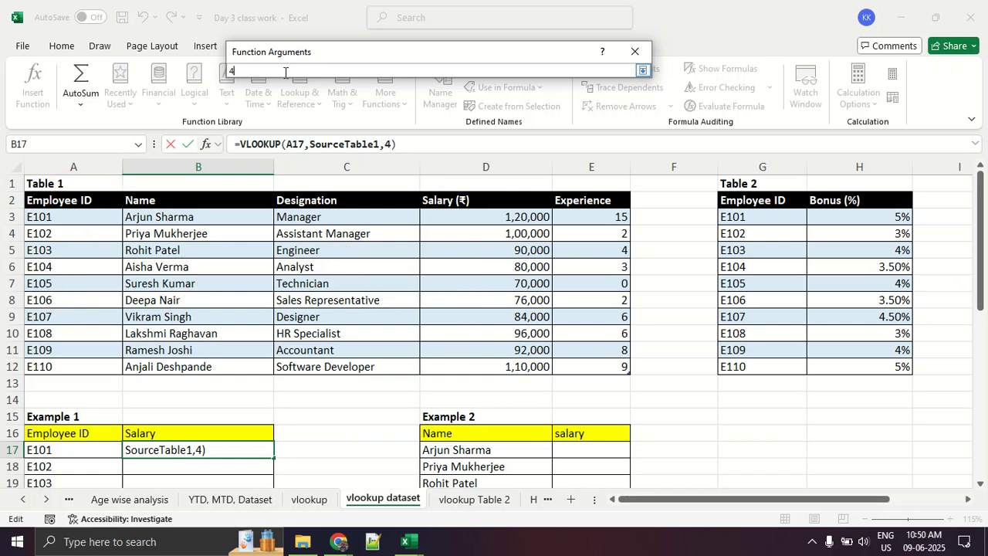
{"action": "left_click", "coordinate": [642, 70]}
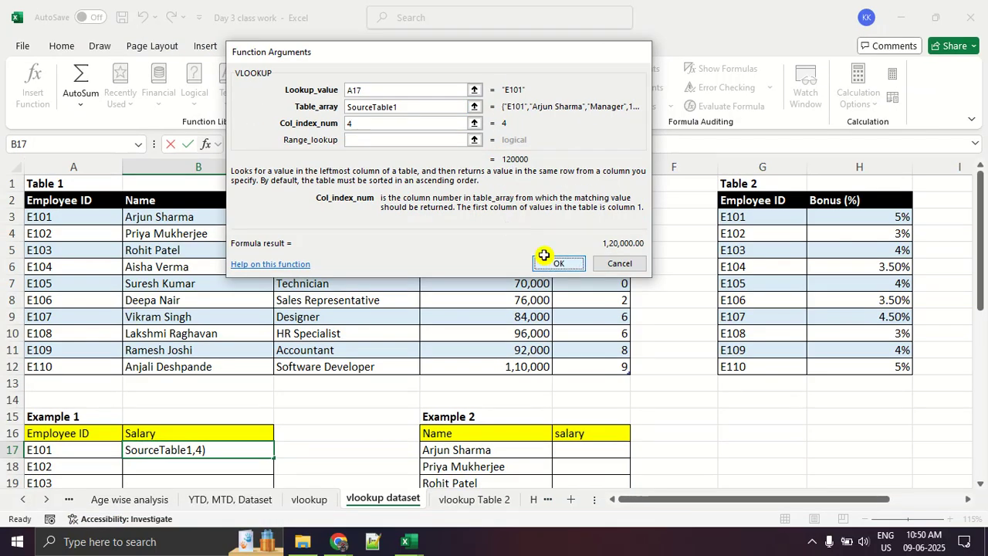
- Confirm the VLOOKUP in B17 and fill it down Example 1's Salary column to B26
{"action": "left_click", "coordinate": [692, 417]}
{"action": "scroll", "coordinate": [464, 246], "scroll_direction": "down", "scroll_amount": 3}
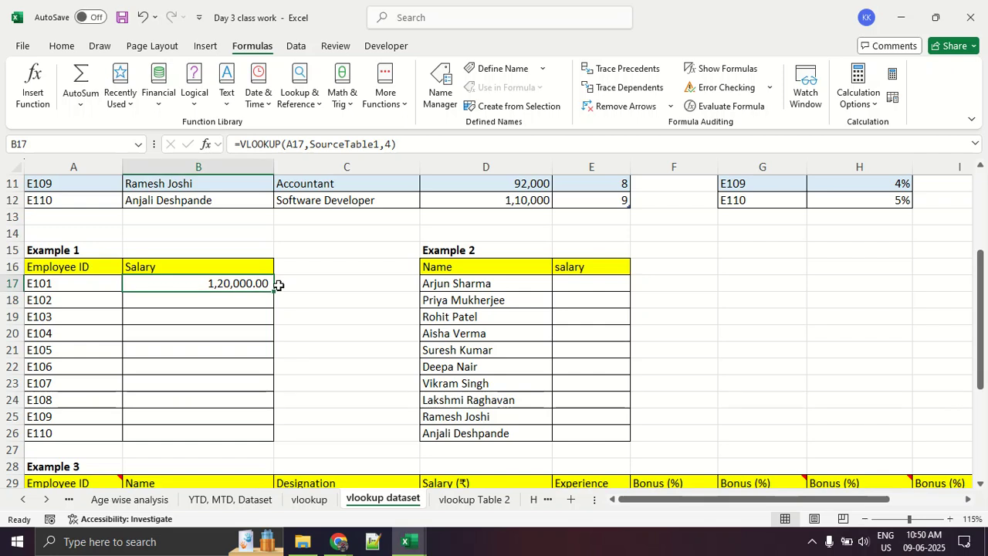
{"action": "double_click", "coordinate": [275, 288]}
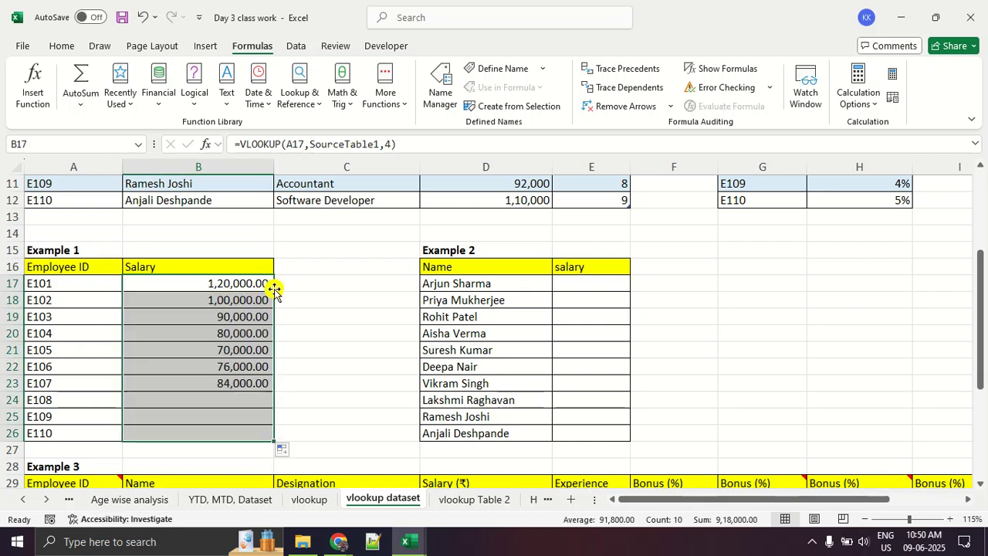
{"action": "left_click", "coordinate": [327, 342]}
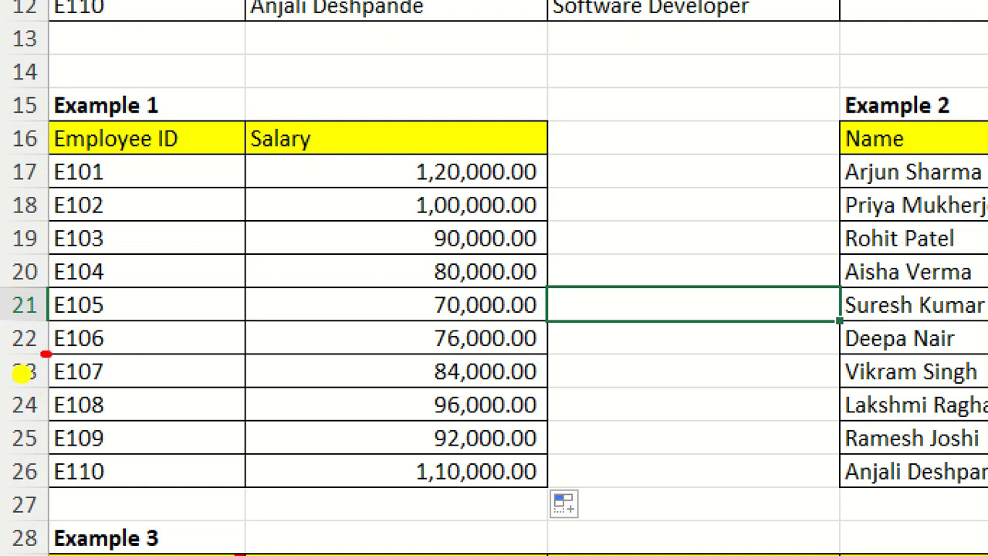
- Compare Example 1 with Table 1, change the employee ID in A24 to E109, and inspect the formula in B24
{"action": "scroll", "coordinate": [495, 309], "scroll_direction": "up", "scroll_amount": 3}
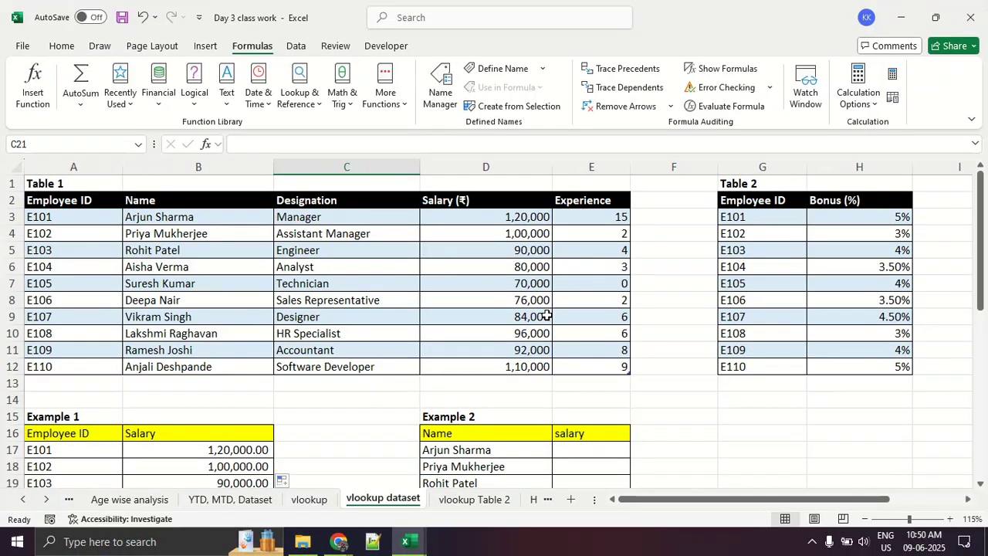
{"action": "scroll", "coordinate": [350, 347], "scroll_direction": "down", "scroll_amount": 2}
{"action": "scroll", "coordinate": [140, 382], "scroll_direction": "down", "scroll_amount": 3}
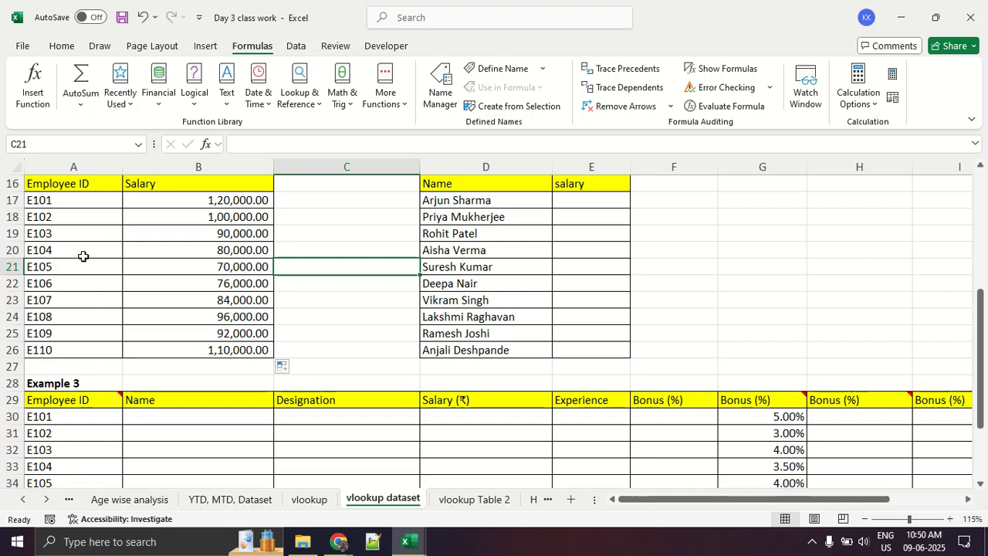
{"action": "left_click", "coordinate": [81, 317]}
{"action": "double_click", "coordinate": [76, 318]}
{"action": "key", "text": "BackSpace"}
{"action": "type", "text": "9"}
{"action": "key", "text": "Return"}
{"action": "left_click", "coordinate": [74, 316]}
{"action": "left_click", "coordinate": [146, 320]}
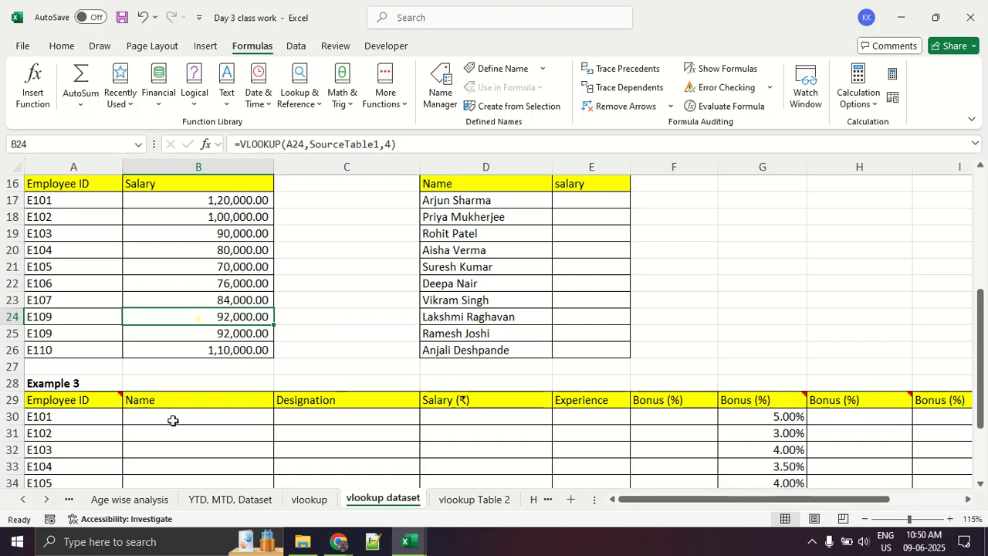
- Change the employee ID in A21 to E101 and check the salary in B21 against Table 1
{"action": "left_click", "coordinate": [70, 268]}
{"action": "double_click", "coordinate": [70, 268]}
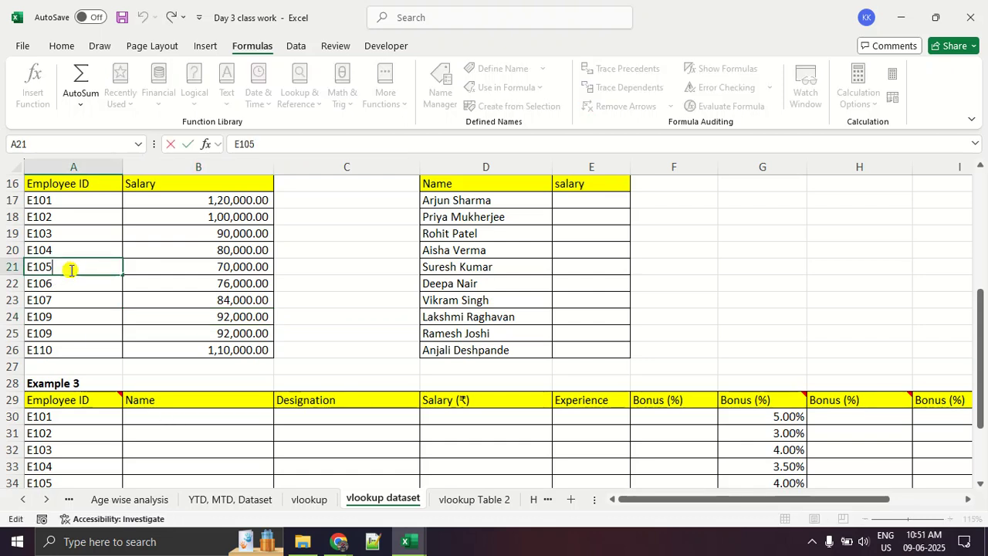
{"action": "type", "text": "1"}
{"action": "key", "text": "Return"}
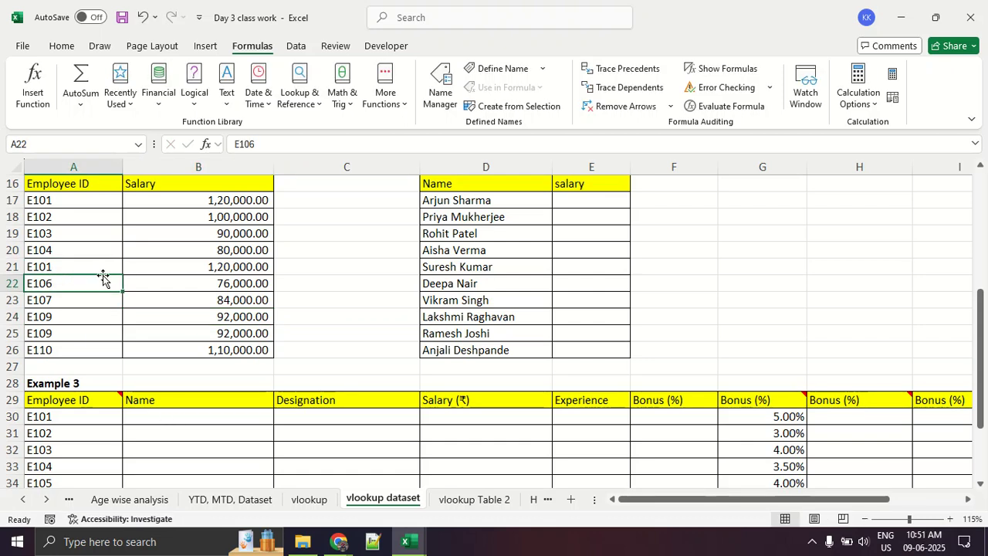
{"action": "left_click", "coordinate": [199, 266]}
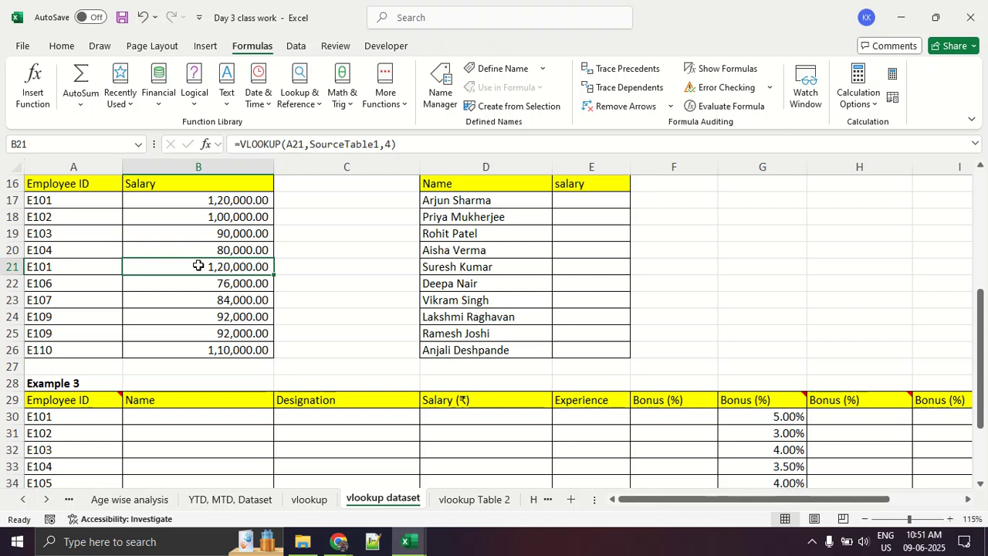
{"action": "scroll", "coordinate": [198, 266], "scroll_direction": "up", "scroll_amount": 5}
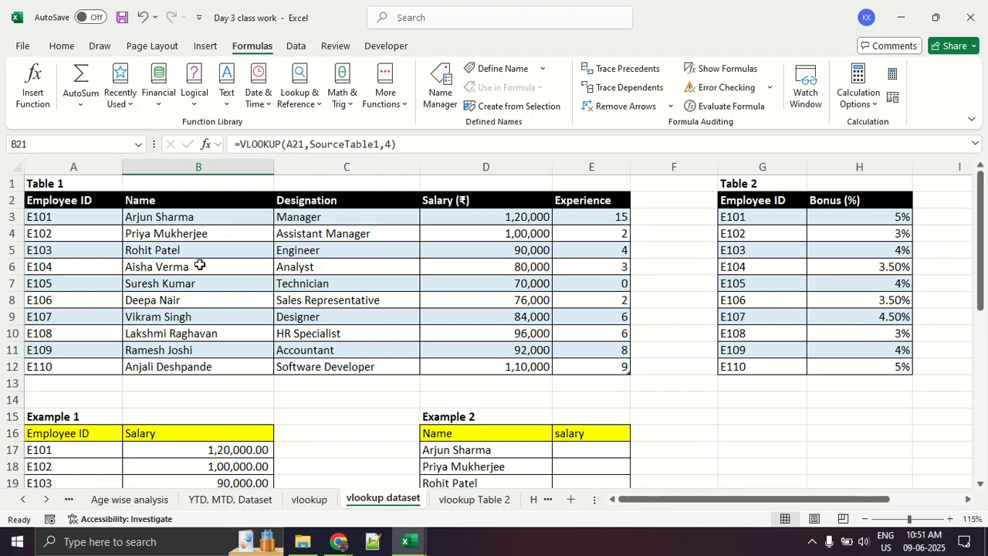
{"action": "scroll", "coordinate": [199, 265], "scroll_direction": "down", "scroll_amount": 2}
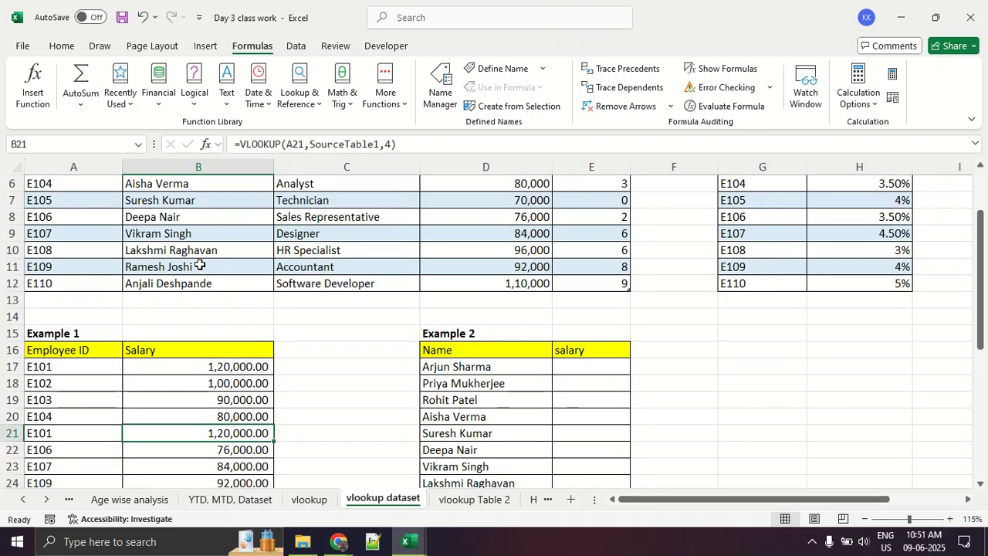
- Open the vlookup sheet, underline the lookup_value description in red, and clear the markings
{"action": "left_click", "coordinate": [315, 499]}
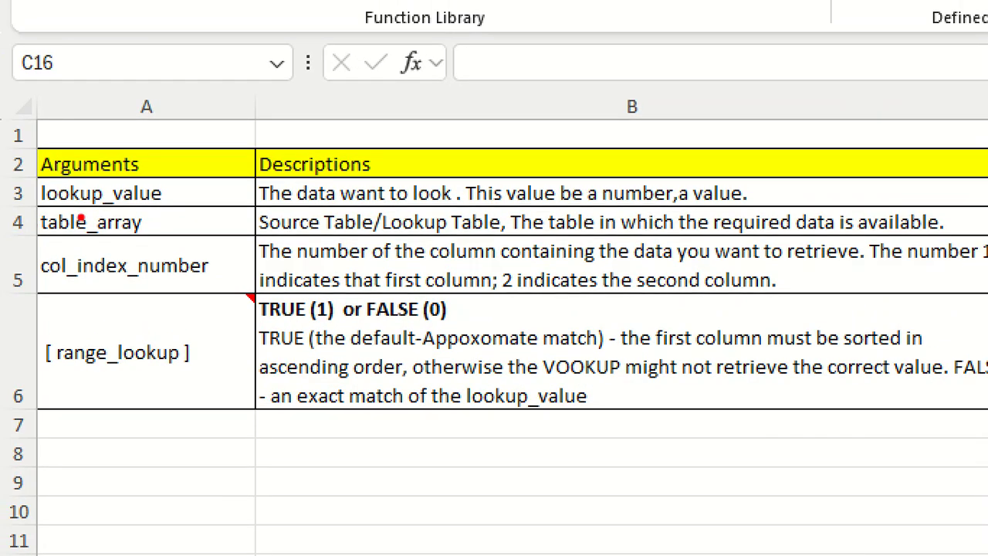
{"action": "mouse_move", "coordinate": [2, 221]}
{"action": "left_mouse_down"}
{"action": "mouse_move", "coordinate": [207, 221]}
{"action": "mouse_move", "coordinate": [23, 220]}
{"action": "left_mouse_up"}
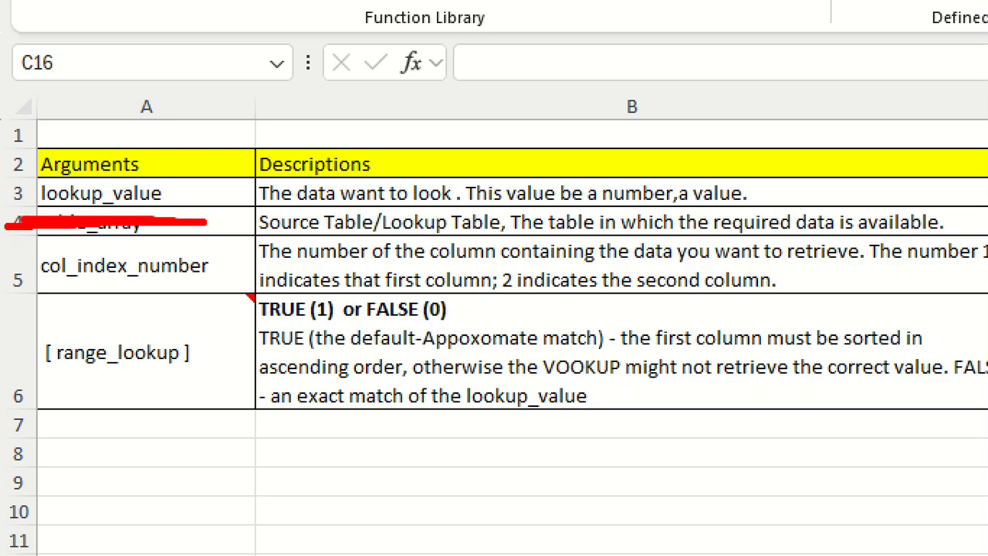
{"action": "left_click_drag", "start_coordinate": [214, 207], "coordinate": [803, 207]}
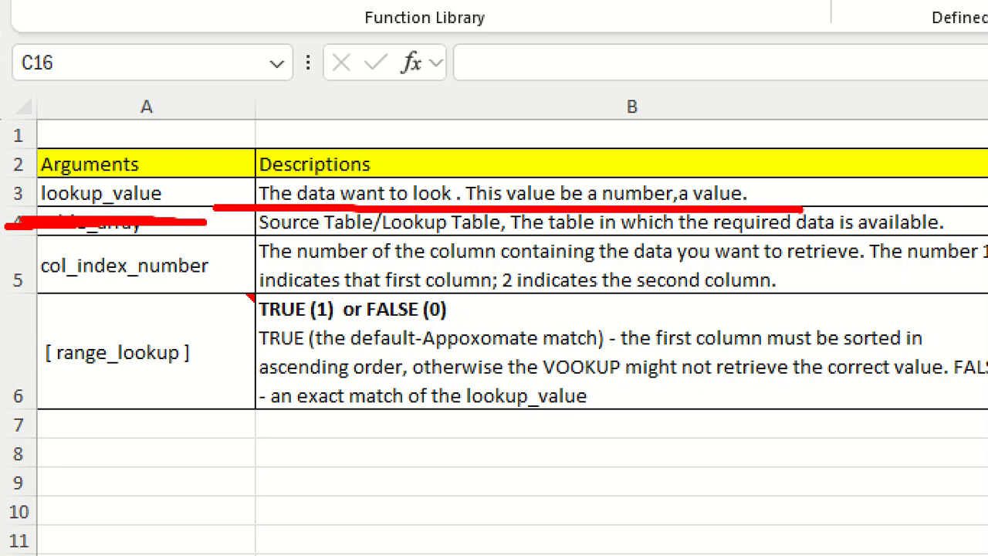
{"action": "key", "text": "Escape"}
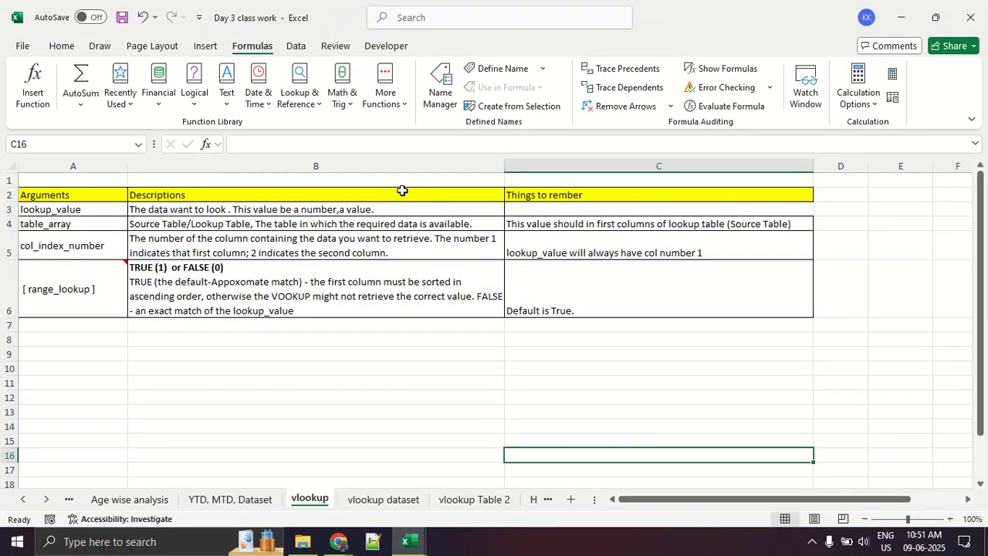
- Underline the table_array and col_index_number explanations in red and mark the range_lookup argument
{"action": "key", "text": "ctrl+1"}
{"action": "left_click_drag", "start_coordinate": [4, 231], "coordinate": [878, 223]}
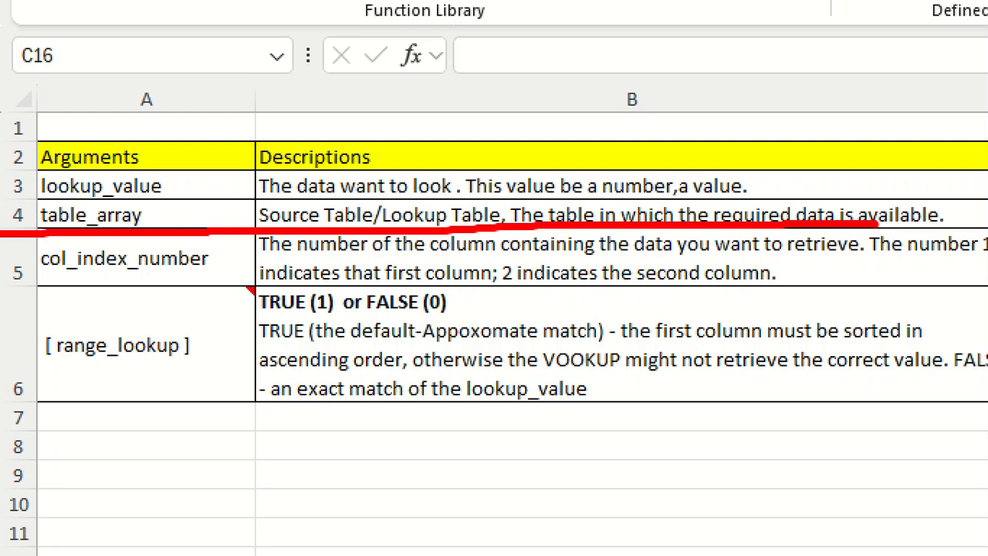
{"action": "key", "text": "Escape"}
{"action": "key", "text": "ctrl+1"}
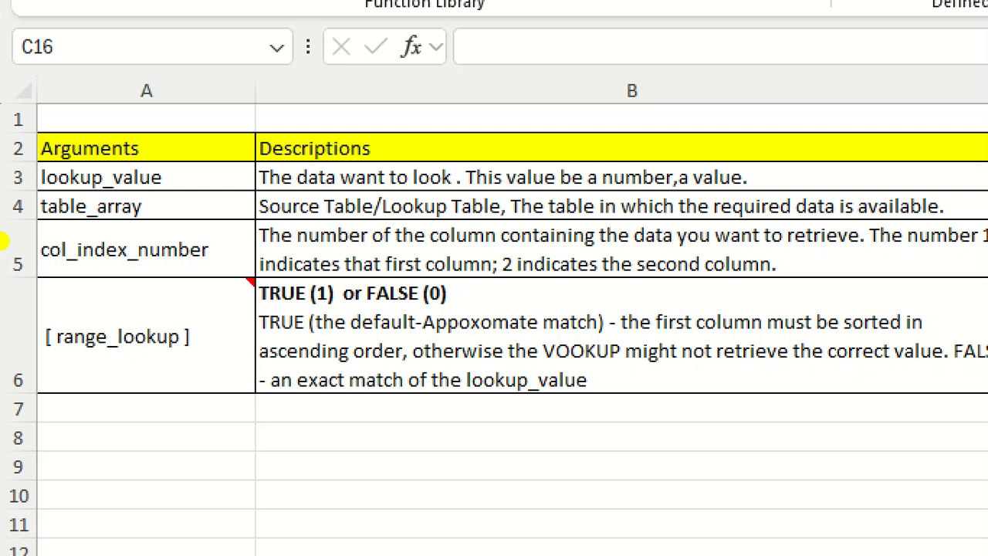
{"action": "left_click_drag", "start_coordinate": [2, 270], "coordinate": [930, 273]}
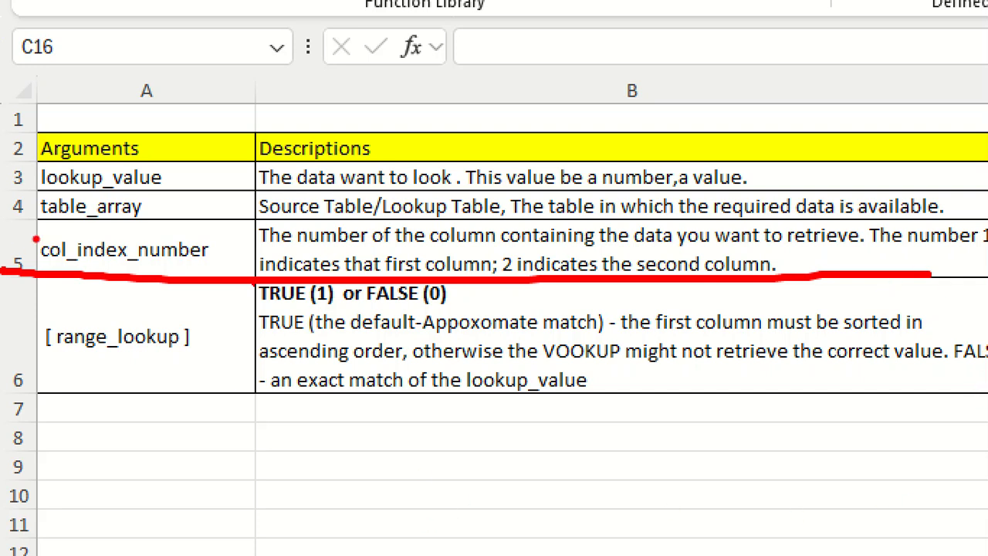
{"action": "mouse_move", "coordinate": [230, 331]}
{"action": "left_mouse_down"}
{"action": "mouse_move", "coordinate": [115, 283]}
{"action": "mouse_move", "coordinate": [239, 370]}
{"action": "mouse_move", "coordinate": [235, 321]}
{"action": "left_mouse_up"}
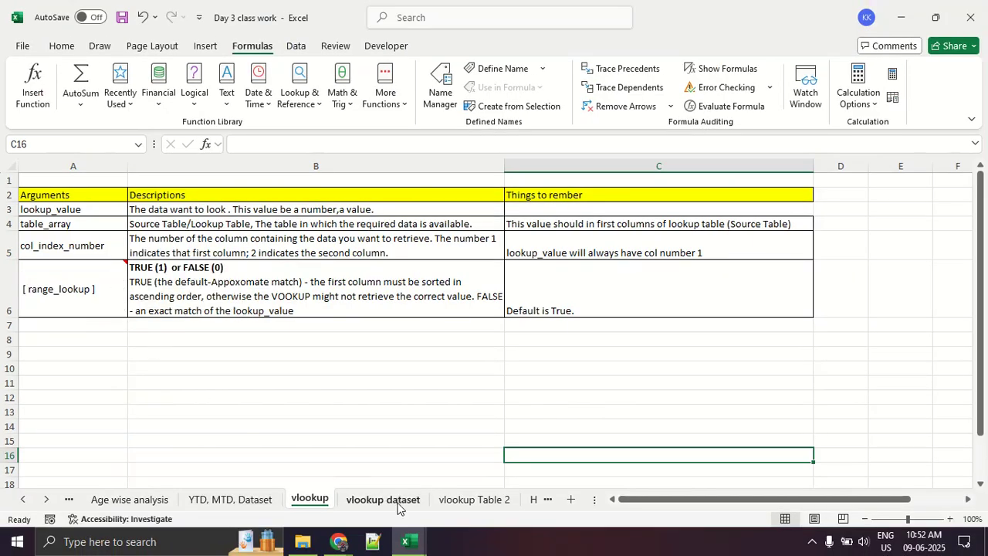
- Return to the vlookup dataset sheet and point out the Employee ID and Name cells of Example 3 by selecting them
{"action": "left_click", "coordinate": [395, 502]}
{"action": "scroll", "coordinate": [214, 367], "scroll_direction": "down", "scroll_amount": 7}
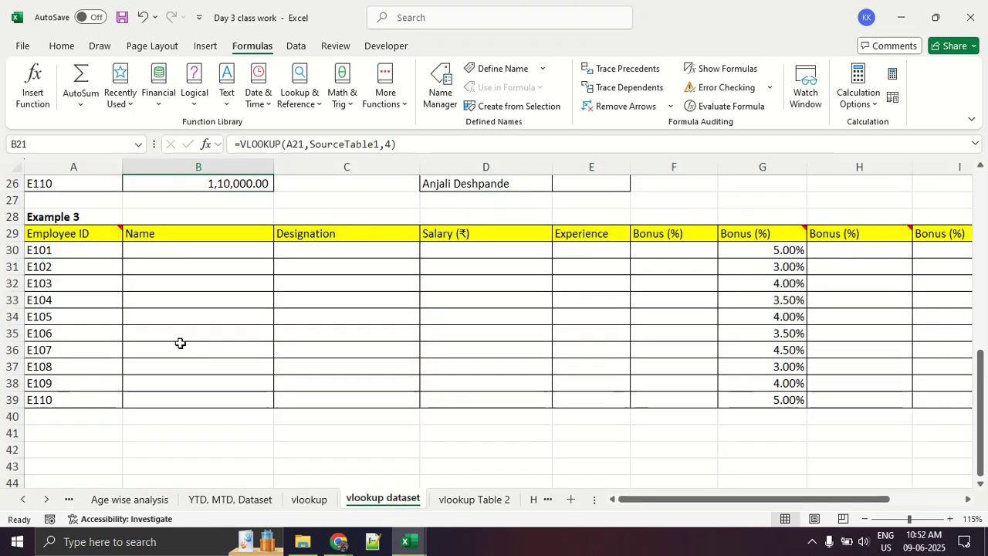
{"action": "left_click_drag", "start_coordinate": [105, 270], "coordinate": [84, 394]}
{"action": "left_click_drag", "start_coordinate": [186, 256], "coordinate": [187, 364]}
{"action": "scroll", "coordinate": [188, 363], "scroll_direction": "up", "scroll_amount": 9}
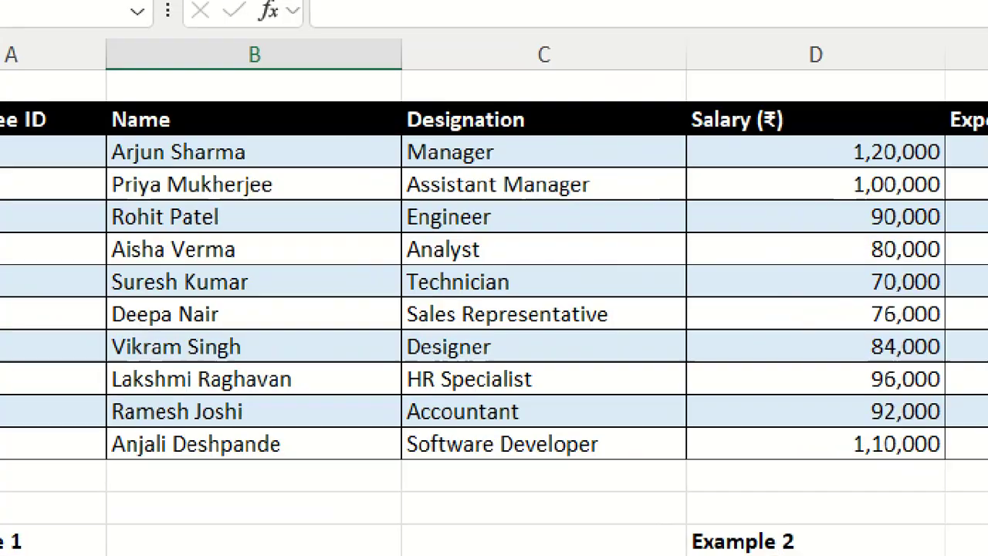
- Select cell C6 in Table 1, circle Table Design and the table in red, and clear the markings
{"action": "left_click", "coordinate": [64, 288]}
{"action": "mouse_move", "coordinate": [254, 122]}
{"action": "left_mouse_down"}
{"action": "mouse_move", "coordinate": [72, 147]}
{"action": "mouse_move", "coordinate": [72, 472]}
{"action": "mouse_move", "coordinate": [938, 470]}
{"action": "mouse_move", "coordinate": [949, 151]}
{"action": "mouse_move", "coordinate": [228, 148]}
{"action": "left_mouse_up"}
{"action": "key", "text": "Escape"}
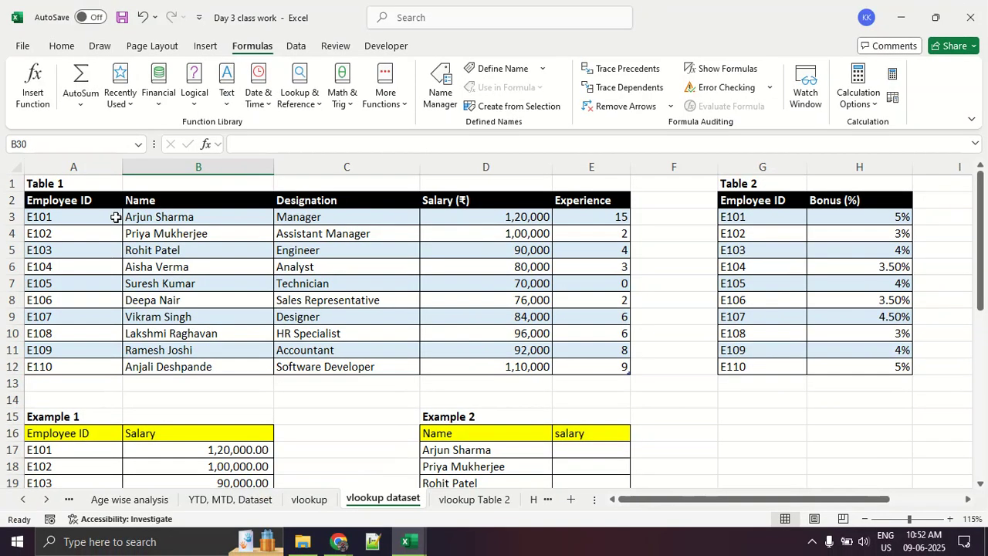
{"action": "left_click", "coordinate": [320, 265]}
{"action": "mouse_move", "coordinate": [455, 44]}
{"action": "left_mouse_down"}
{"action": "mouse_move", "coordinate": [417, 66]}
{"action": "mouse_move", "coordinate": [483, 54]}
{"action": "mouse_move", "coordinate": [460, 32]}
{"action": "left_mouse_up"}
{"action": "mouse_move", "coordinate": [94, 184]}
{"action": "left_mouse_down"}
{"action": "mouse_move", "coordinate": [225, 179]}
{"action": "mouse_move", "coordinate": [152, 361]}
{"action": "mouse_move", "coordinate": [571, 343]}
{"action": "mouse_move", "coordinate": [247, 177]}
{"action": "mouse_move", "coordinate": [159, 176]}
{"action": "left_mouse_up"}
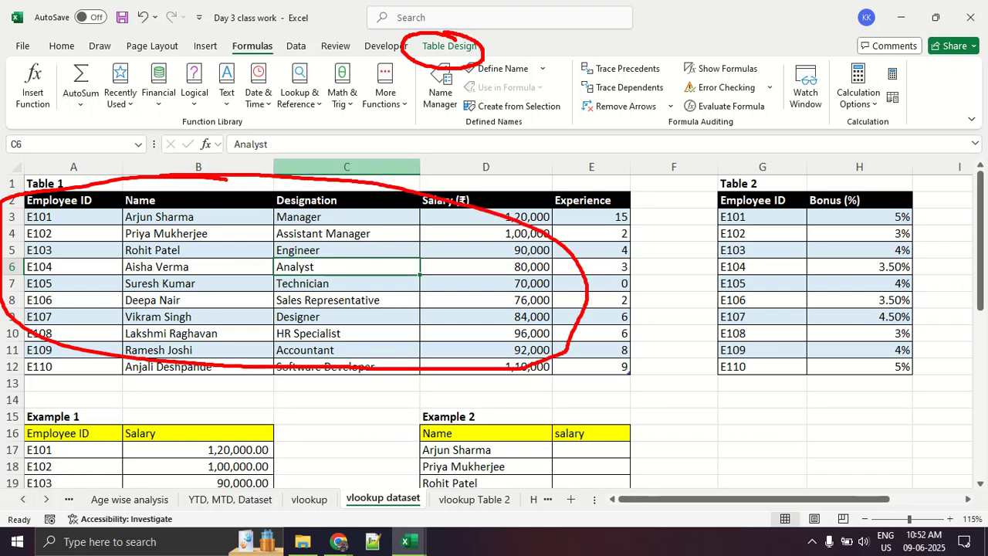
{"action": "key", "text": "Escape"}
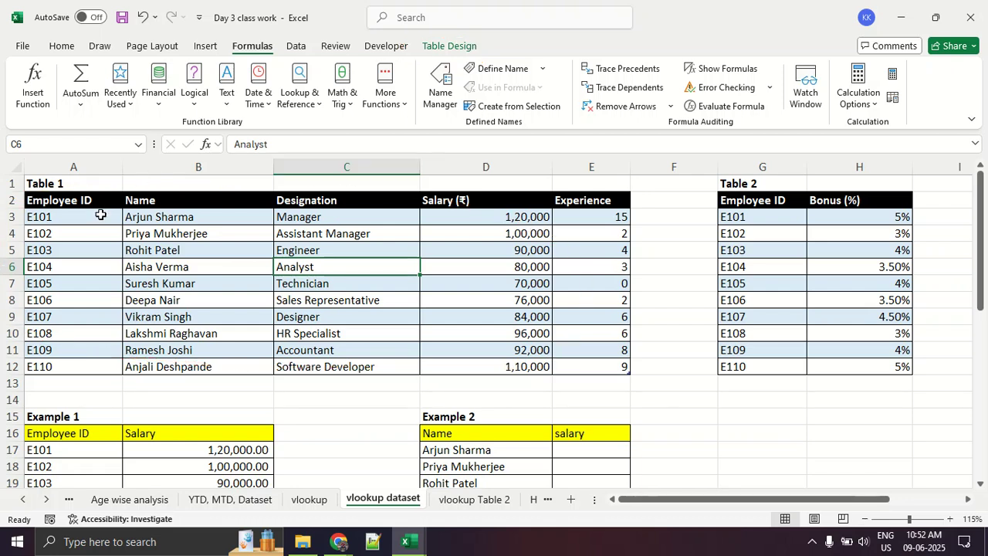
- Select cell B6 in Table 1 and display the table's design options enlarged to show its name
{"action": "left_click", "coordinate": [87, 247]}
{"action": "left_click", "coordinate": [183, 263]}
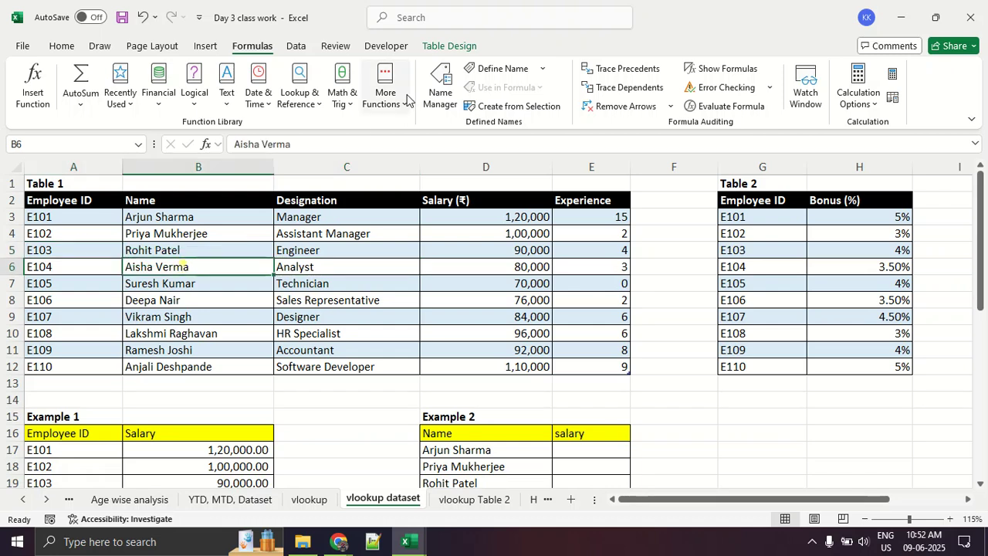
{"action": "left_click", "coordinate": [451, 46]}
{"action": "key", "text": "ctrl+2"}
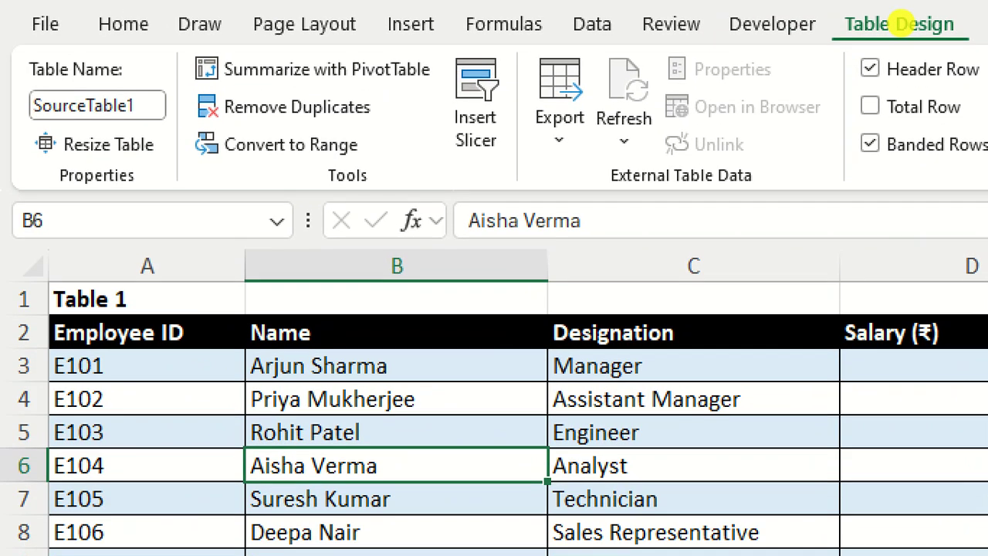
- Circle the table name in red, clear the marking, and try to rename Table 1's table as ST1
{"action": "mouse_move", "coordinate": [101, 55]}
{"action": "left_mouse_down"}
{"action": "mouse_move", "coordinate": [12, 55]}
{"action": "mouse_move", "coordinate": [69, 161]}
{"action": "mouse_move", "coordinate": [100, 50]}
{"action": "left_mouse_up"}
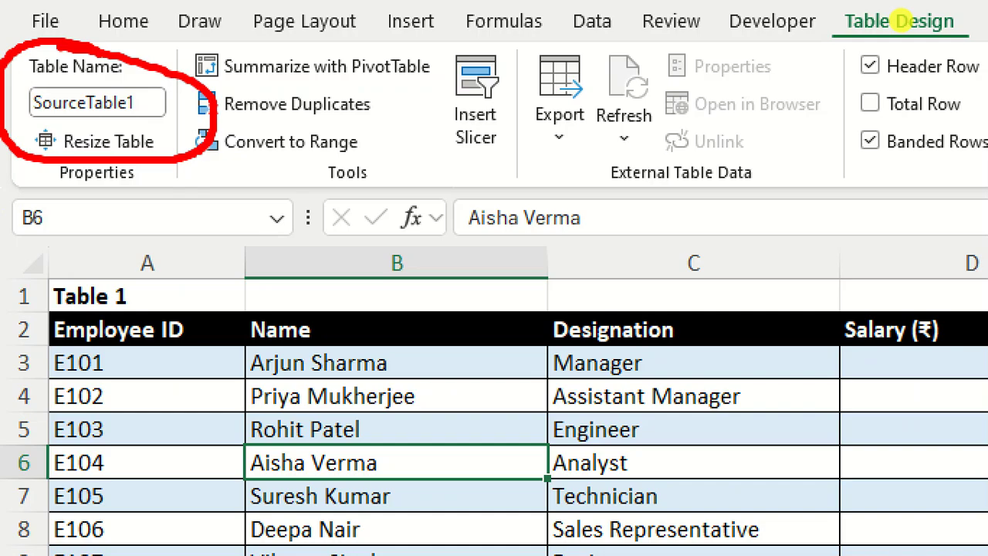
{"action": "key", "text": "Escape"}
{"action": "left_click", "coordinate": [58, 87]}
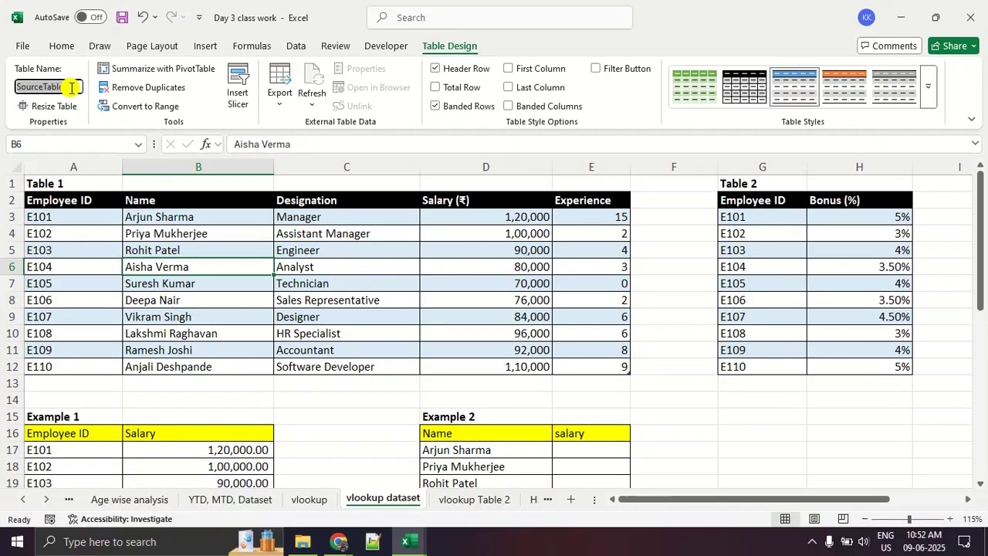
{"action": "type", "text": "ST1"}
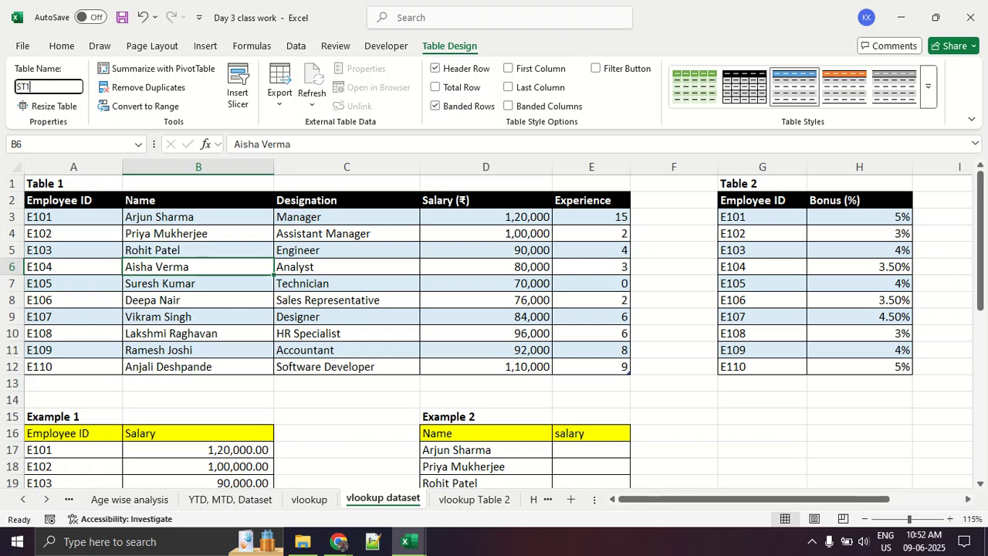
{"action": "key", "text": "Return"}
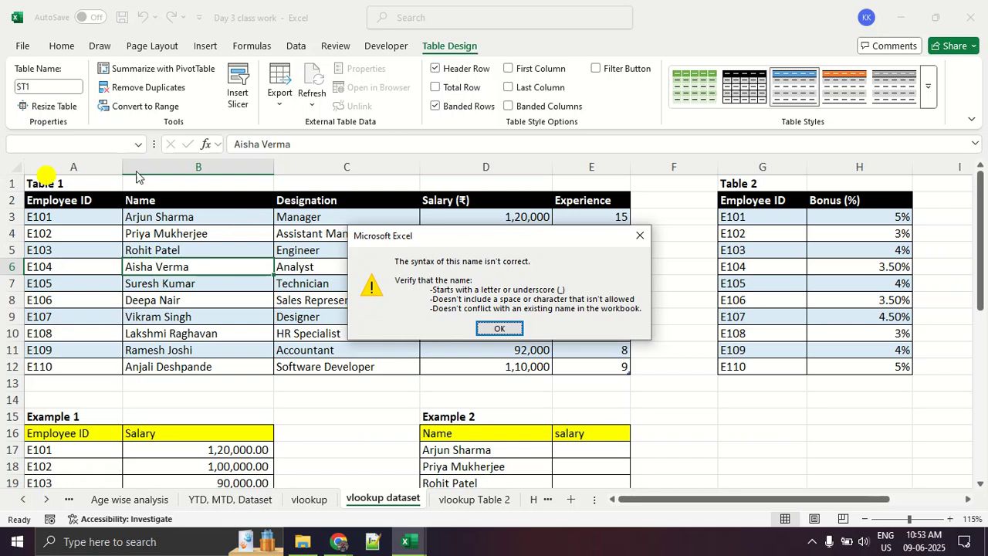
{"action": "left_click", "coordinate": [641, 237]}
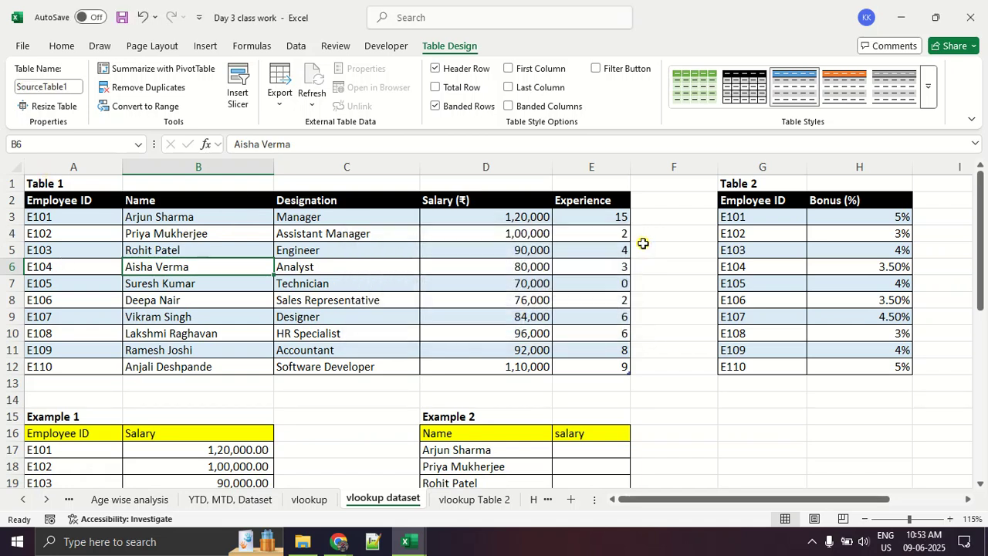
- Rename the Table 1 source table as ST
{"action": "left_click", "coordinate": [75, 85]}
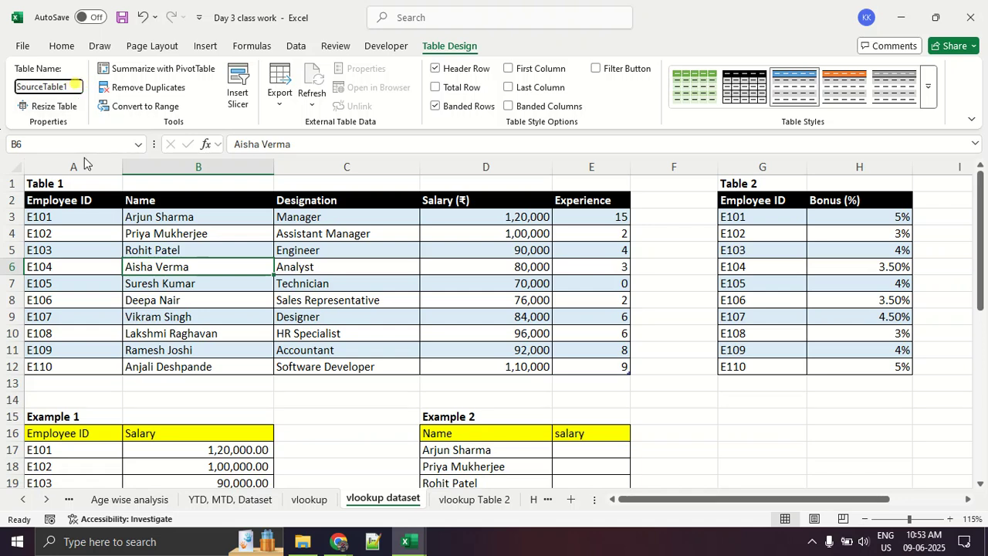
{"action": "key", "text": "BackSpace"}
{"action": "key", "text": "BackSpace"}
{"action": "key", "text": "BackSpace"}
{"action": "key", "text": "BackSpace"}
{"action": "key", "text": "BackSpace"}
{"action": "key", "text": "BackSpace"}
{"action": "key", "text": "BackSpace"}
{"action": "key", "text": "BackSpace"}
{"action": "right_click", "coordinate": [188, 303]}
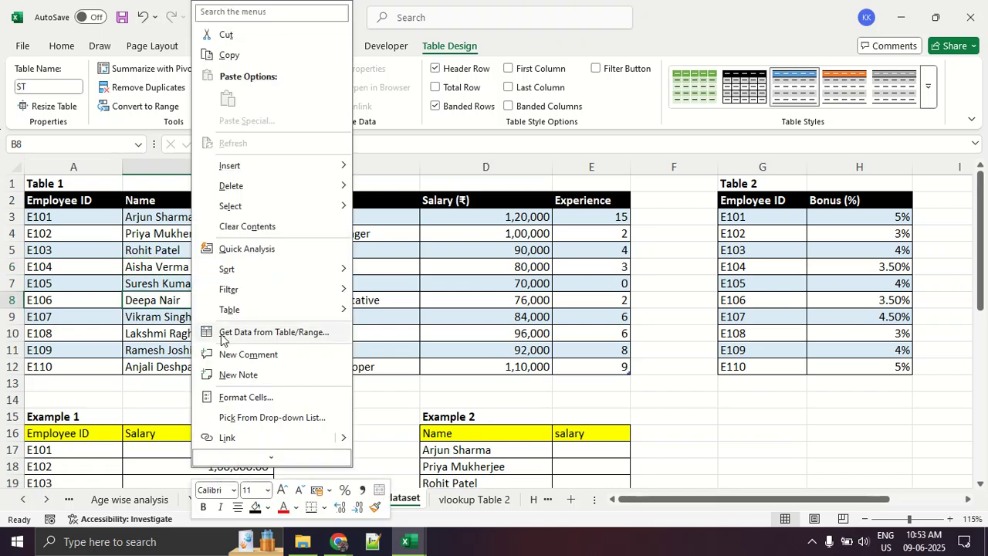
{"action": "key", "text": "Escape"}
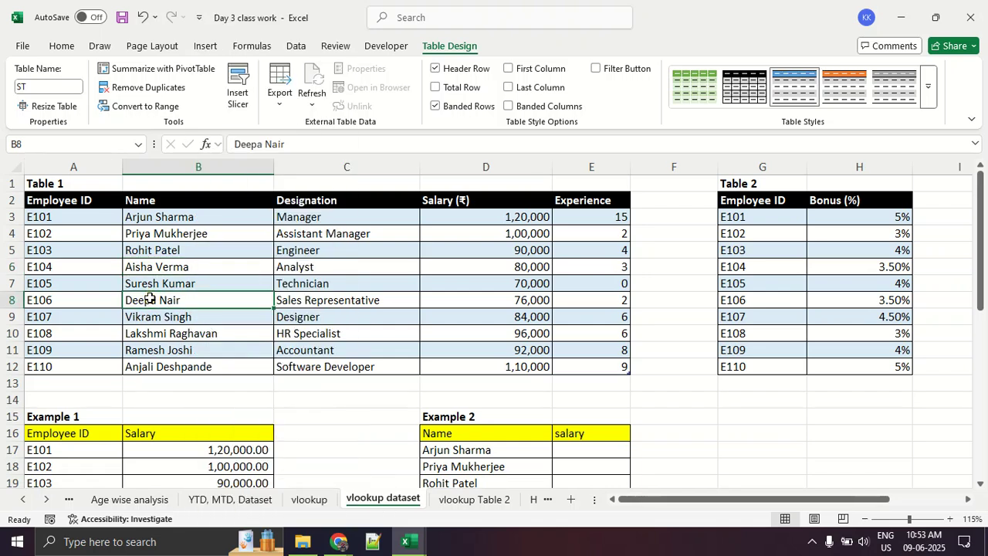
- Point out the Example 3 employee IDs and the Table 1 data by selecting them, ending on cell B30
{"action": "scroll", "coordinate": [150, 300], "scroll_direction": "down", "scroll_amount": 7}
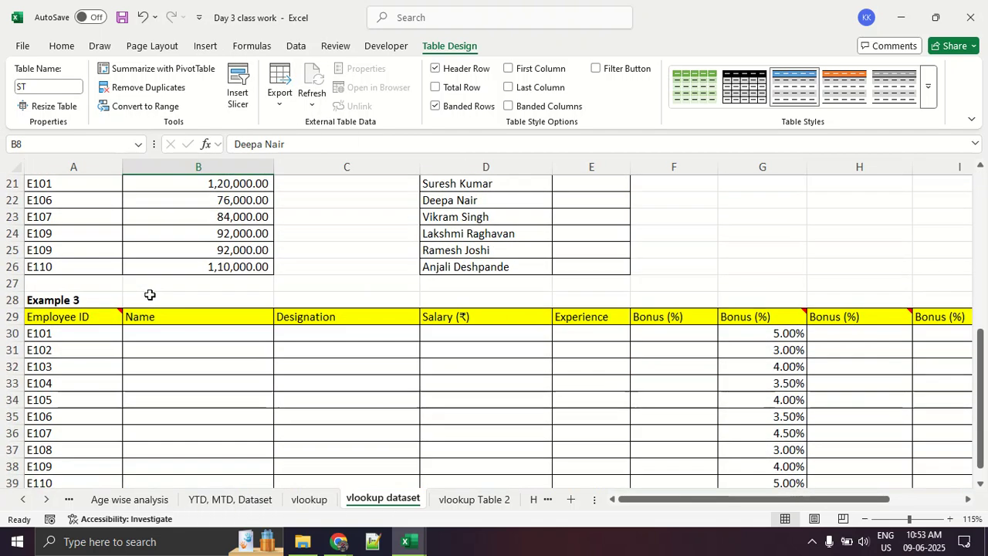
{"action": "left_click", "coordinate": [159, 332]}
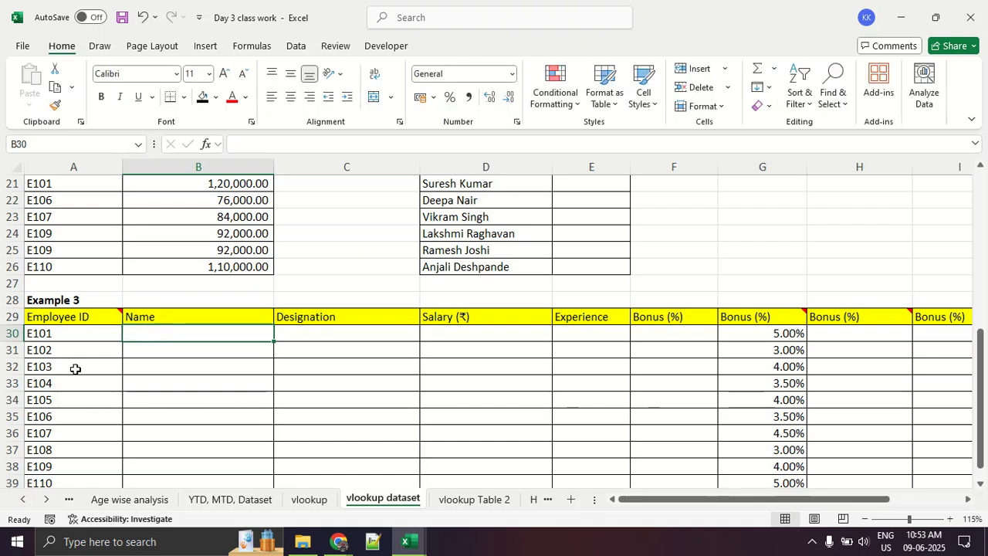
{"action": "left_click_drag", "start_coordinate": [71, 339], "coordinate": [101, 468]}
{"action": "scroll", "coordinate": [146, 371], "scroll_direction": "up", "scroll_amount": 7}
{"action": "left_click_drag", "start_coordinate": [91, 216], "coordinate": [577, 357]}
{"action": "scroll", "coordinate": [388, 382], "scroll_direction": "down", "scroll_amount": 5}
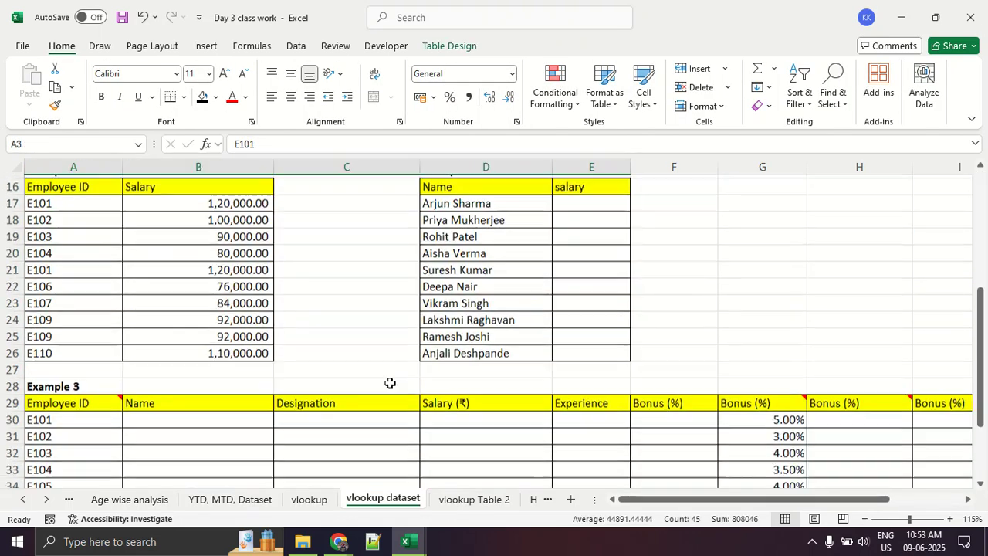
{"action": "scroll", "coordinate": [354, 424], "scroll_direction": "down", "scroll_amount": 2}
{"action": "left_click", "coordinate": [237, 336]}
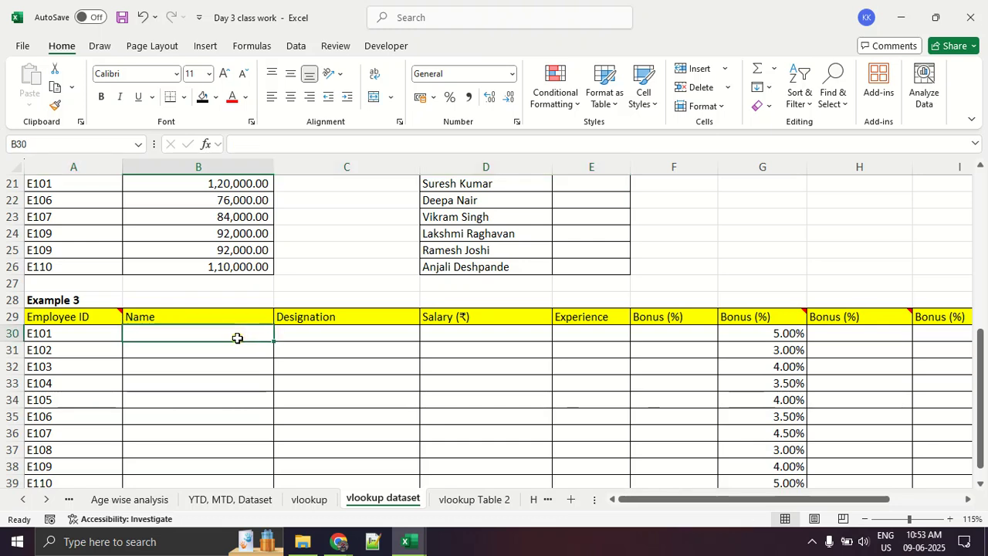
- Mark the empty Name cells of Example 3 with red strokes and a downward arrow, and clear the markings
{"action": "scroll", "coordinate": [224, 338], "scroll_direction": "down", "scroll_amount": 2}
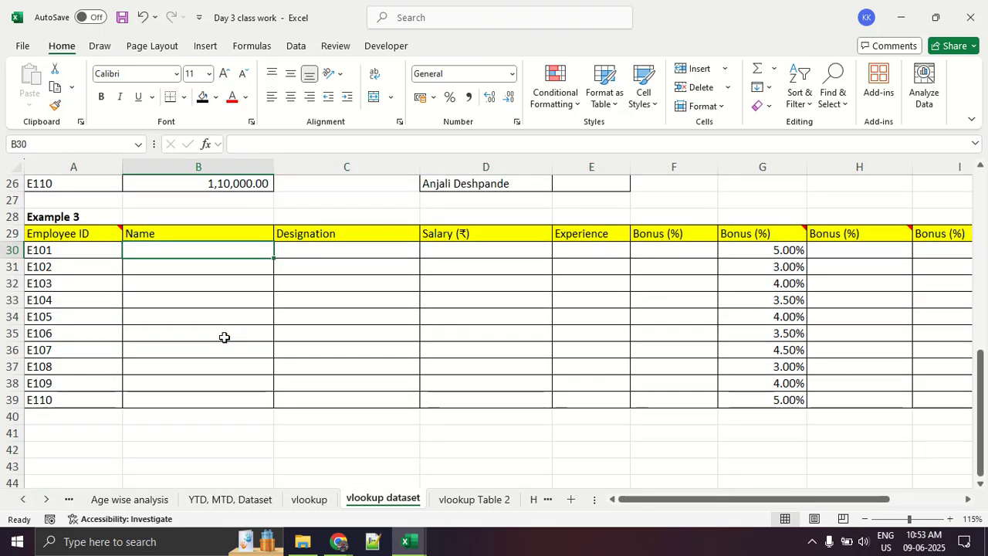
{"action": "left_click_drag", "start_coordinate": [154, 264], "coordinate": [202, 267]}
{"action": "mouse_move", "coordinate": [128, 281]}
{"action": "left_mouse_down"}
{"action": "mouse_move", "coordinate": [198, 290]}
{"action": "mouse_move", "coordinate": [234, 320]}
{"action": "left_mouse_up"}
{"action": "left_click_drag", "start_coordinate": [128, 344], "coordinate": [224, 348]}
{"action": "mouse_move", "coordinate": [203, 373]}
{"action": "left_mouse_down"}
{"action": "mouse_move", "coordinate": [112, 376]}
{"action": "mouse_move", "coordinate": [210, 399]}
{"action": "left_mouse_up"}
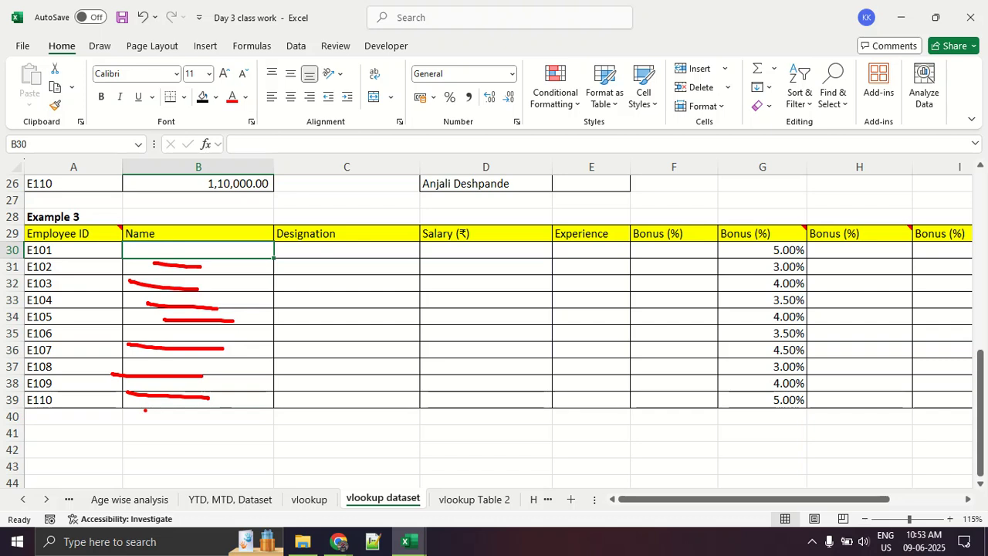
{"action": "mouse_move", "coordinate": [251, 263]}
{"action": "left_mouse_down"}
{"action": "mouse_move", "coordinate": [251, 395]}
{"action": "mouse_move", "coordinate": [266, 384]}
{"action": "left_mouse_up"}
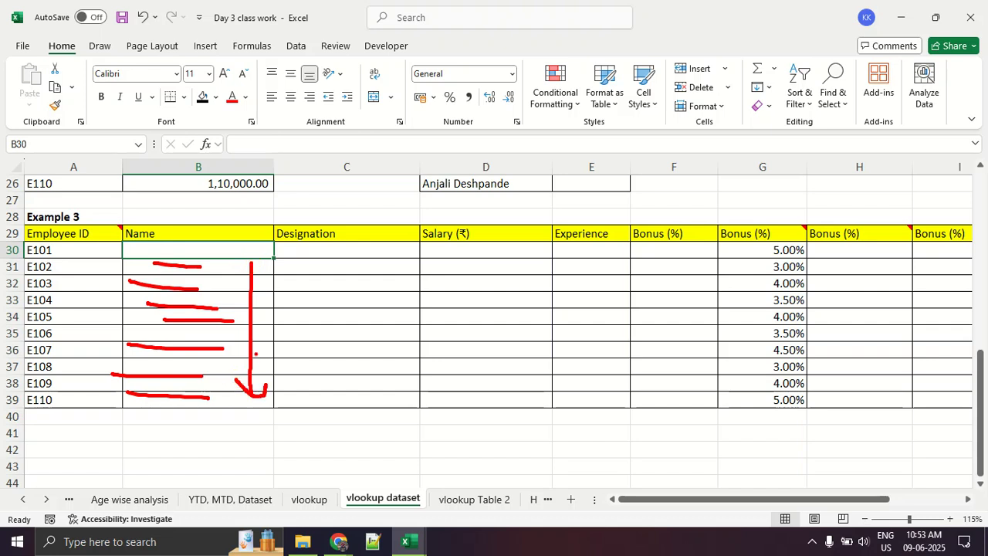
{"action": "key", "text": "Escape"}
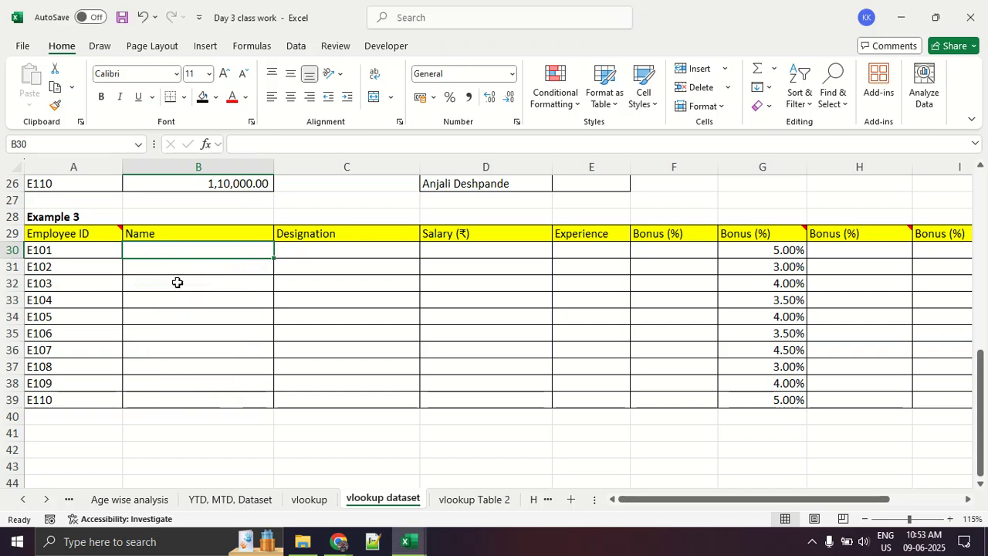
{"action": "left_click", "coordinate": [261, 46]}
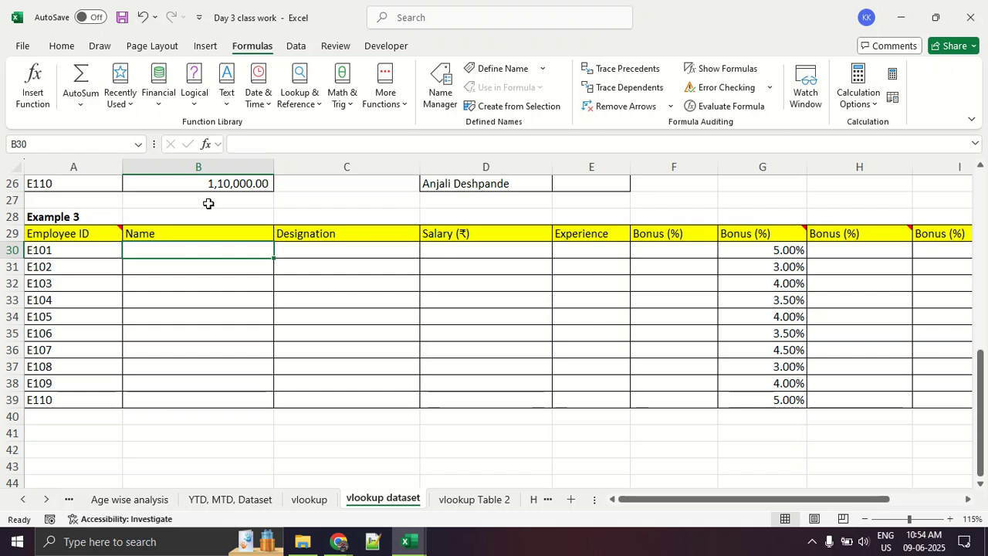
{"action": "type", "text": "=vloo"}
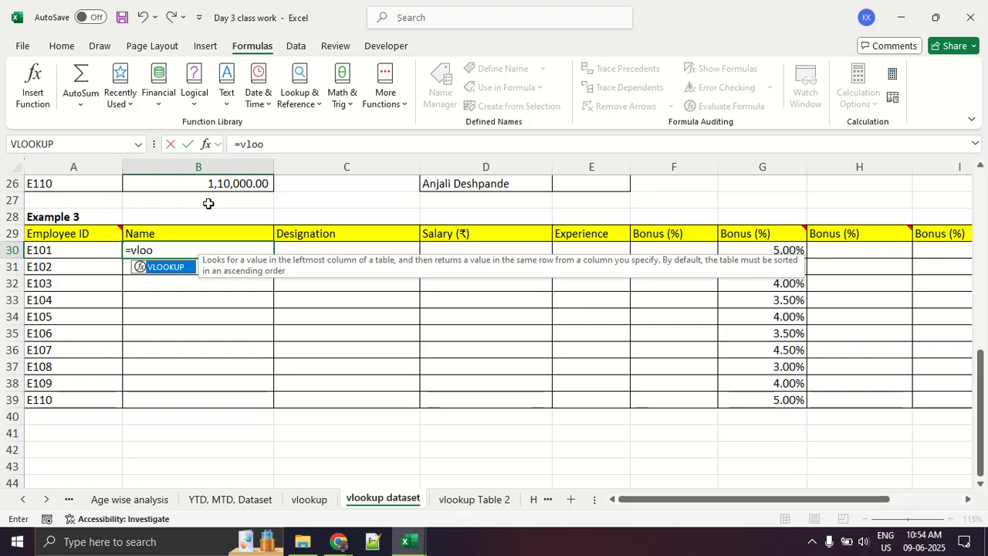
{"action": "key", "text": "Tab"}
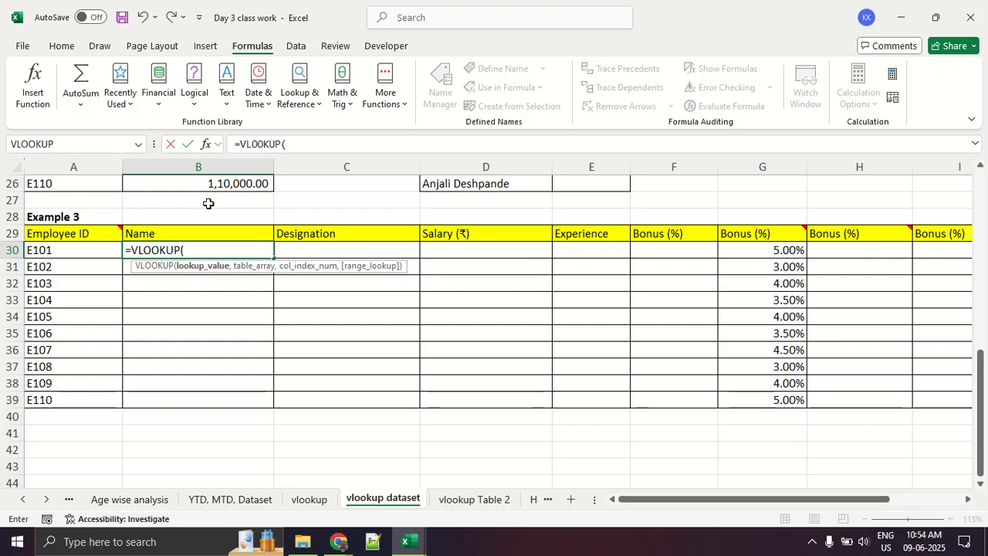
{"action": "key", "text": "BackSpace"}
{"action": "key", "text": "BackSpace"}
{"action": "key", "text": "BackSpace"}
{"action": "key", "text": "Return"}
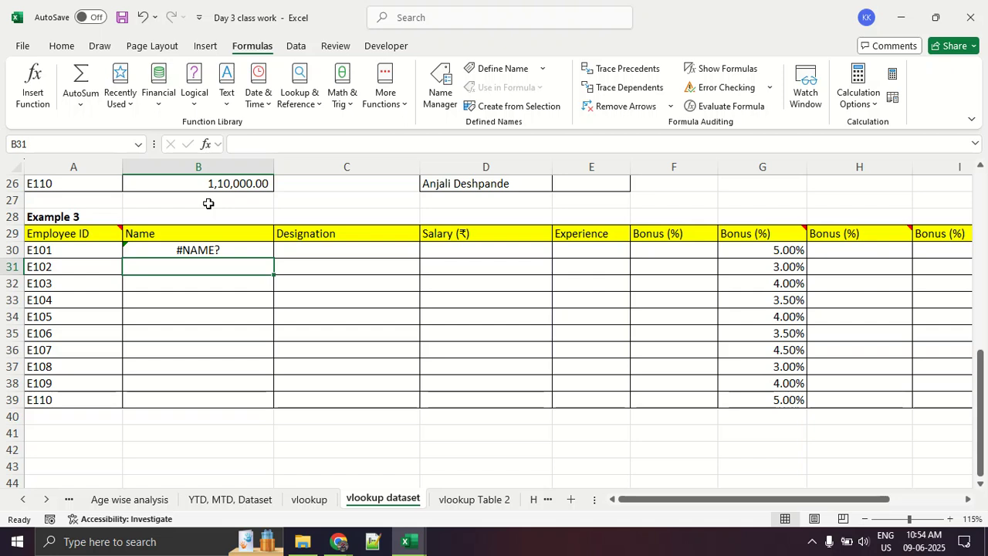
{"action": "key", "text": "Up"}
{"action": "key", "text": "Delete"}
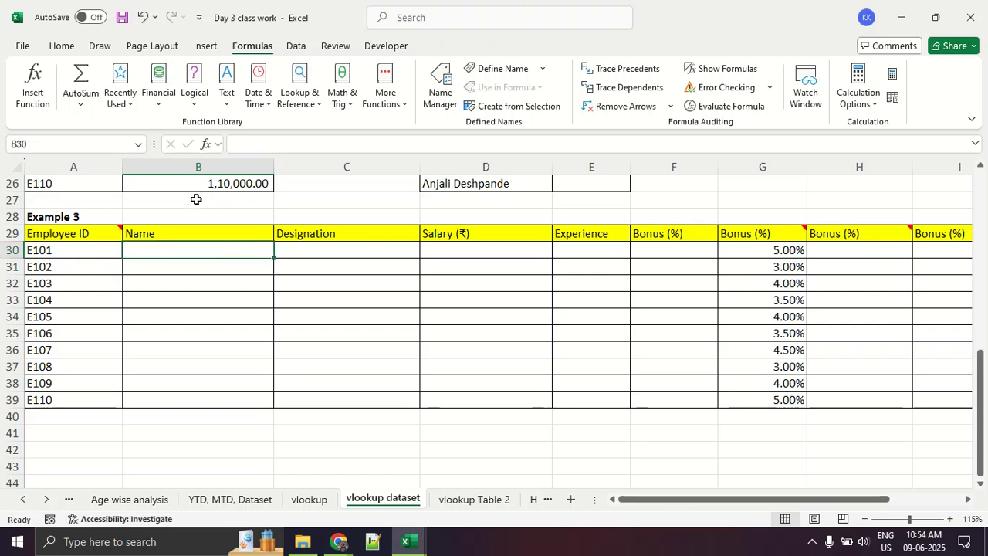
- Search for vlookup in the Insert Function dialog and insert the VLOOKUP function into cell B30
{"action": "left_click", "coordinate": [23, 102]}
{"action": "type", "text": "vl"}
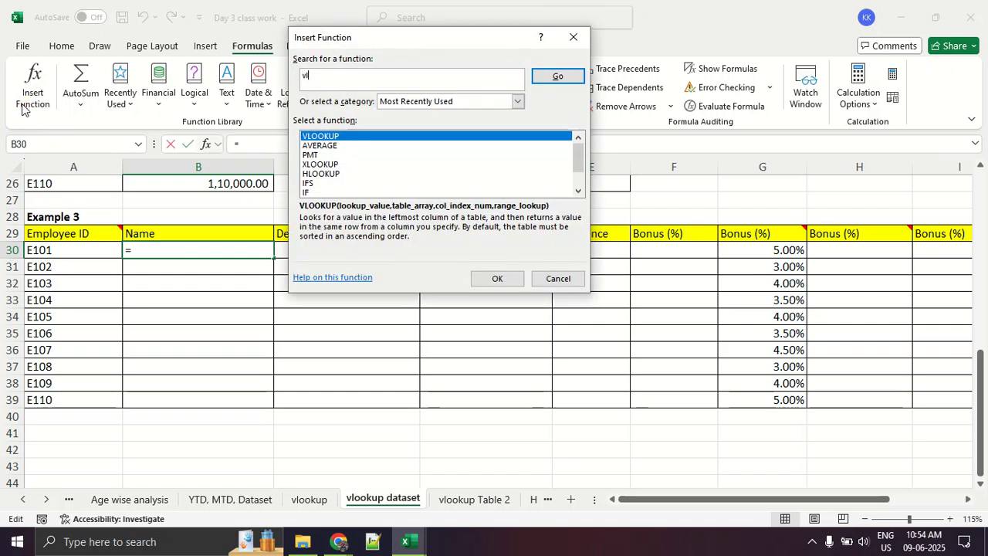
{"action": "type", "text": "ookup"}
{"action": "key", "text": "Return"}
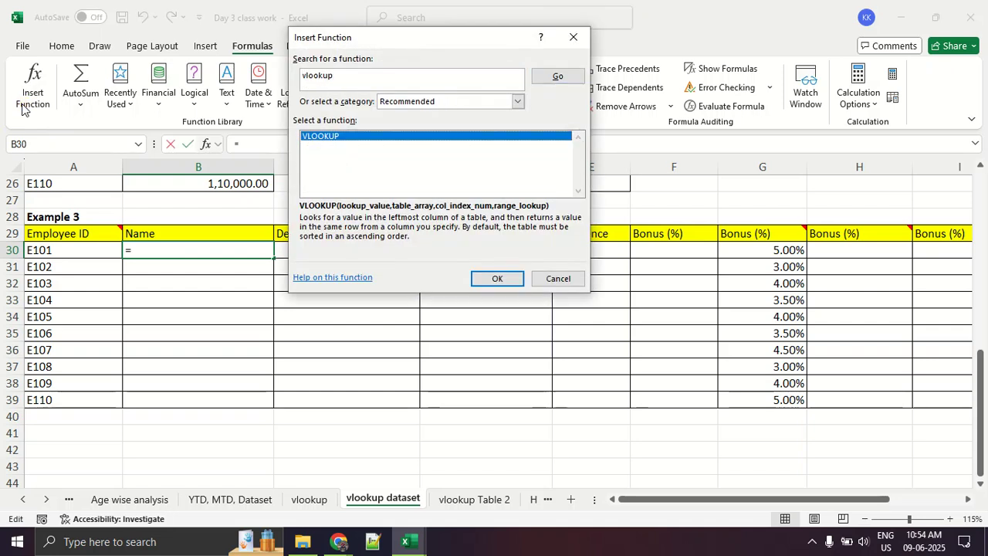
{"action": "left_click", "coordinate": [502, 280]}
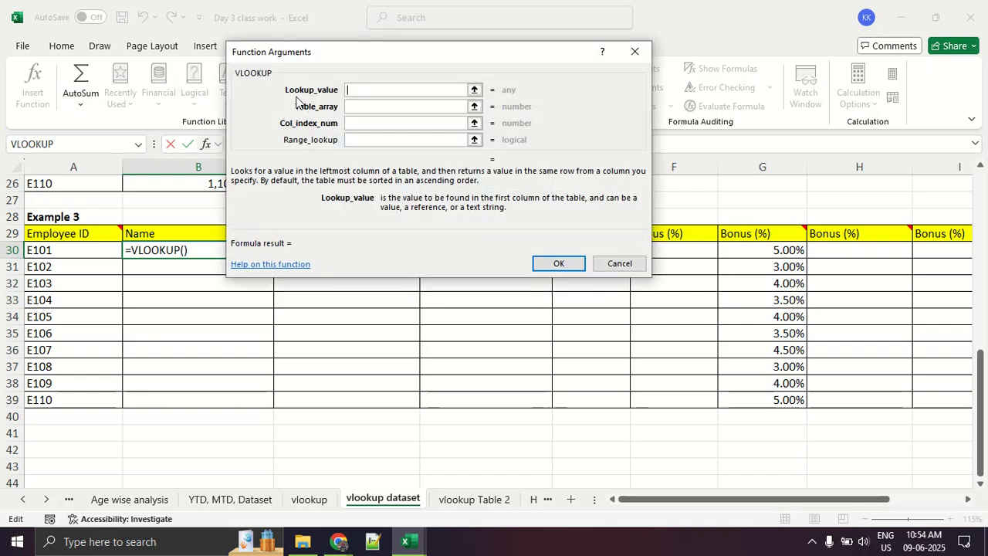
- Set the VLOOKUP Lookup_value to cell A30, the first employee ID of Example 3
{"action": "scroll", "coordinate": [116, 251], "scroll_direction": "up", "scroll_amount": 8}
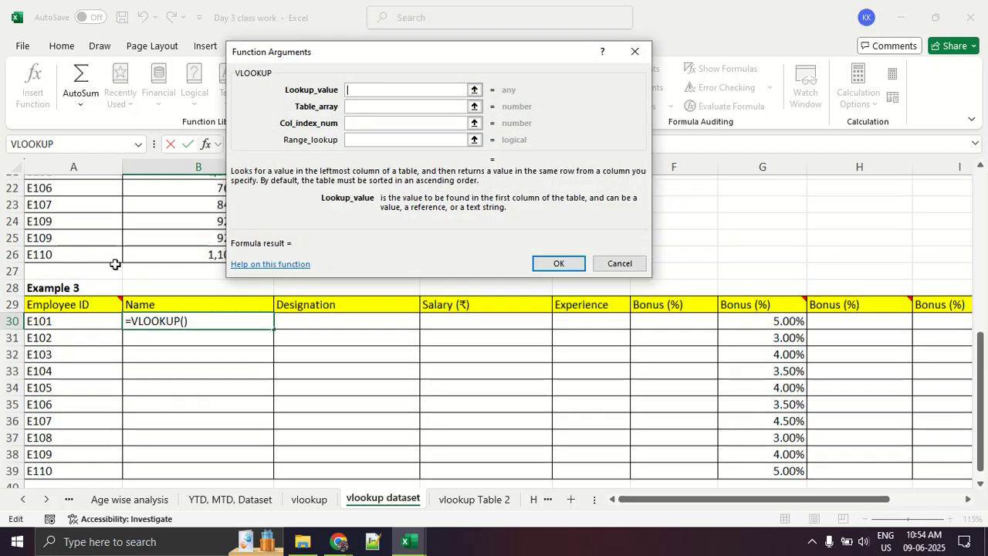
{"action": "scroll", "coordinate": [94, 217], "scroll_direction": "down", "scroll_amount": 10}
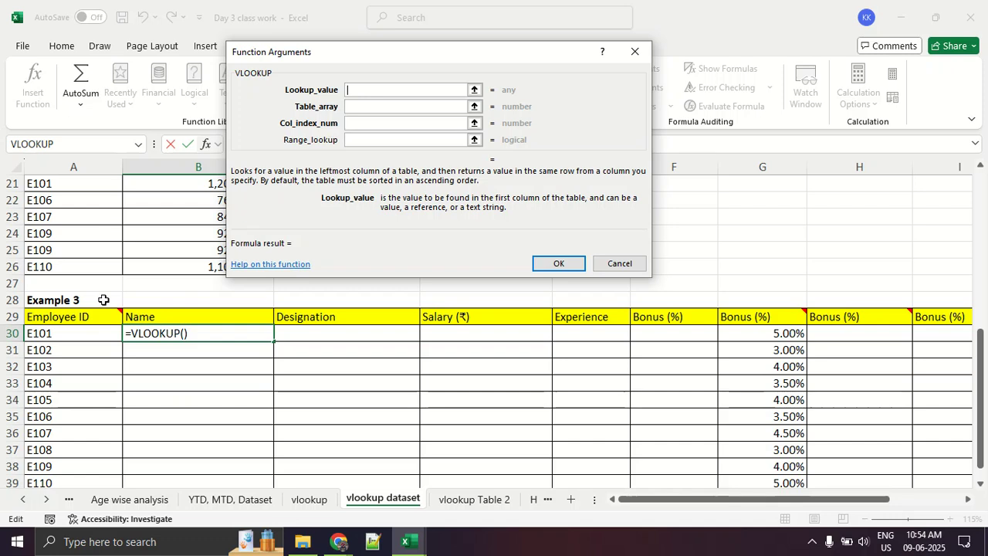
{"action": "scroll", "coordinate": [93, 271], "scroll_direction": "up", "scroll_amount": 1}
{"action": "scroll", "coordinate": [93, 270], "scroll_direction": "up", "scroll_amount": 9}
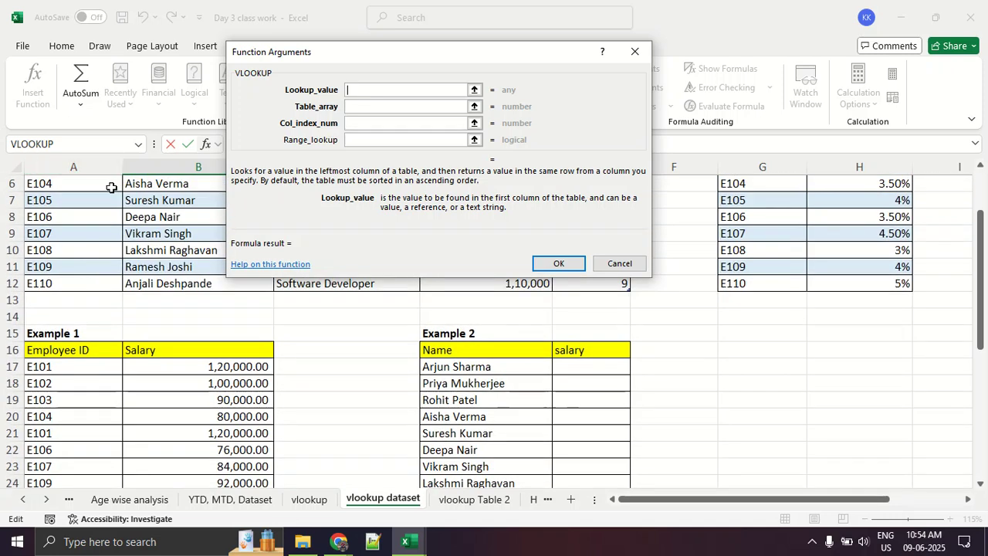
{"action": "scroll", "coordinate": [105, 286], "scroll_direction": "down", "scroll_amount": 8}
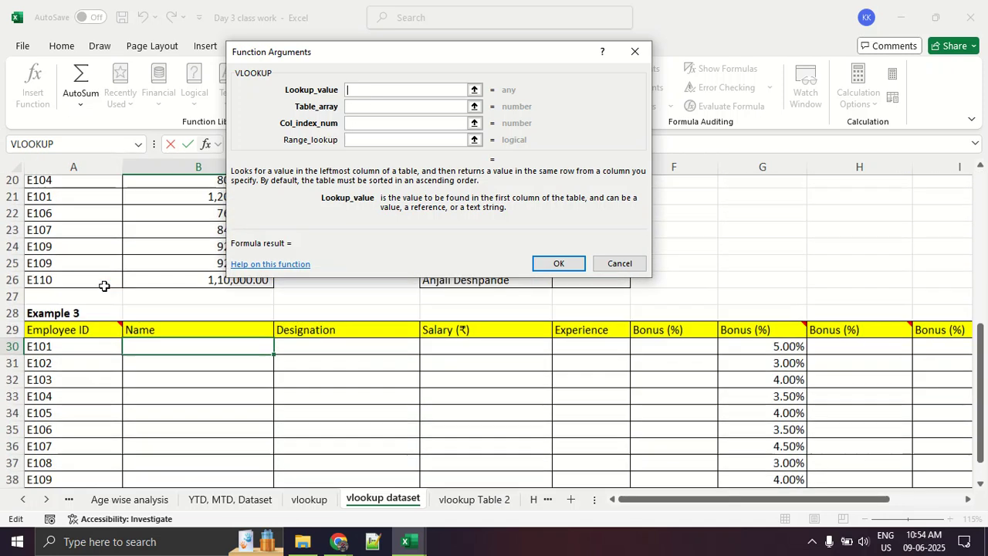
{"action": "left_click", "coordinate": [89, 254]}
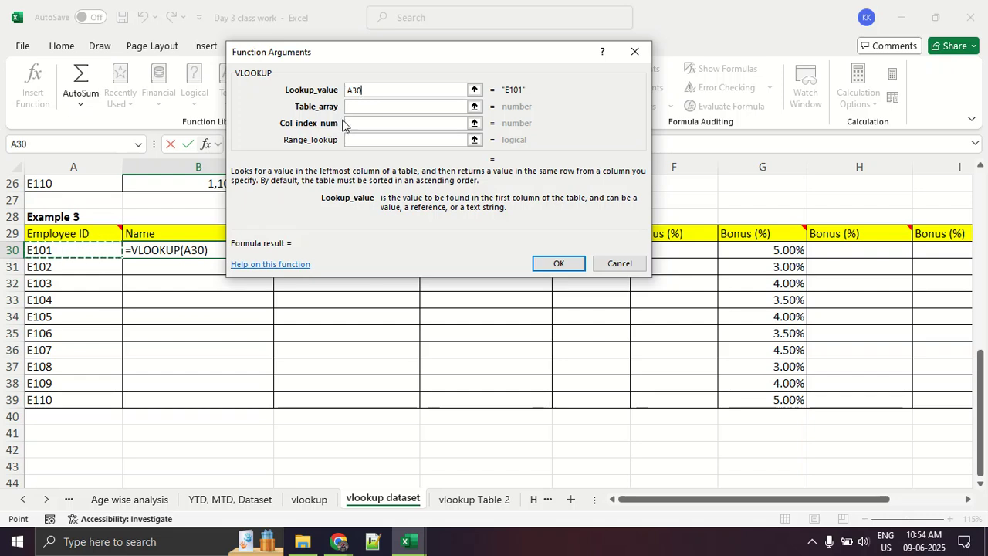
- Set the Table_array argument to the ST table by selecting all Table 1 data rows and columns
{"action": "left_click", "coordinate": [448, 109]}
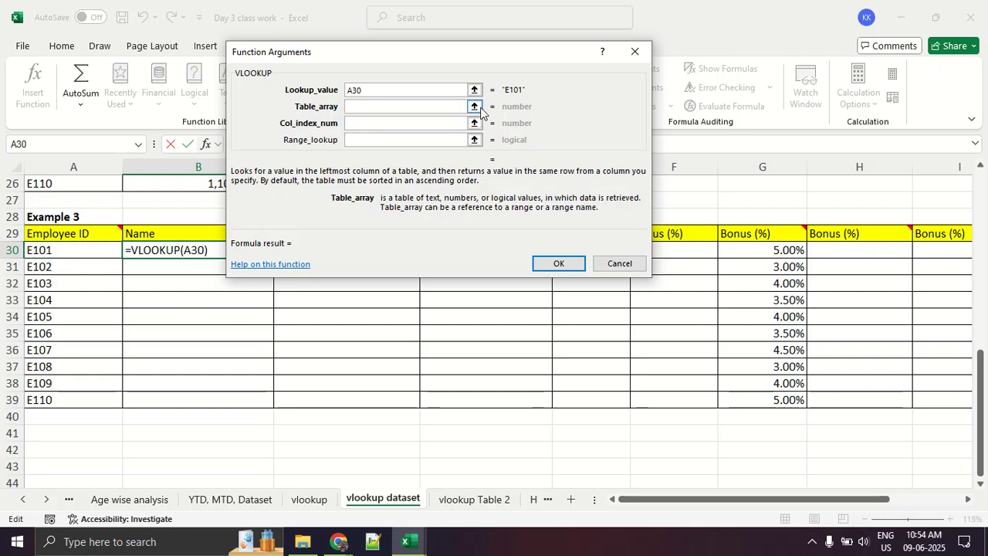
{"action": "scroll", "coordinate": [475, 124], "scroll_direction": "up", "scroll_amount": 7}
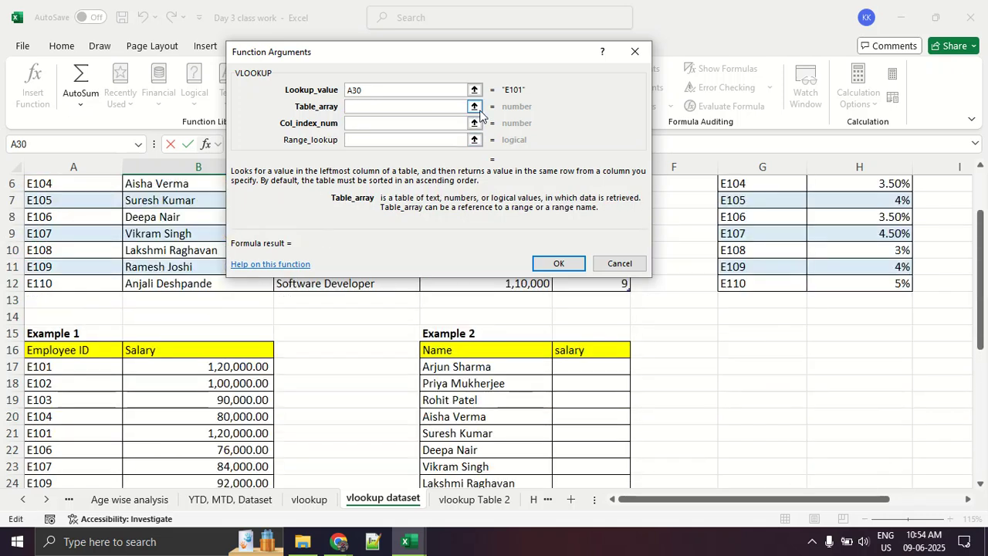
{"action": "left_click", "coordinate": [474, 107]}
{"action": "scroll", "coordinate": [293, 271], "scroll_direction": "up", "scroll_amount": 2}
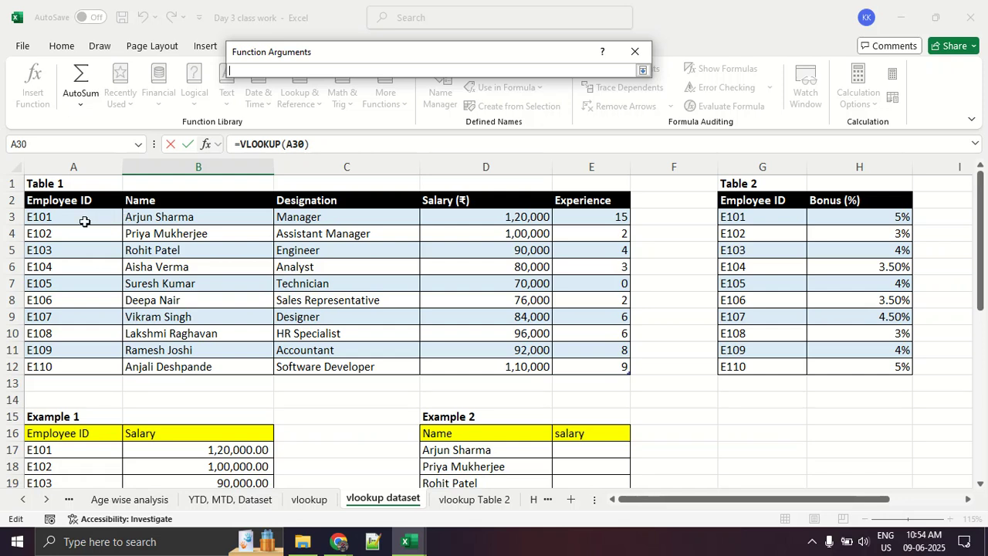
{"action": "left_click_drag", "start_coordinate": [46, 217], "coordinate": [83, 220]}
{"action": "key", "text": "ctrl+shift+Down"}
{"action": "key", "text": "ctrl+shift+Right"}
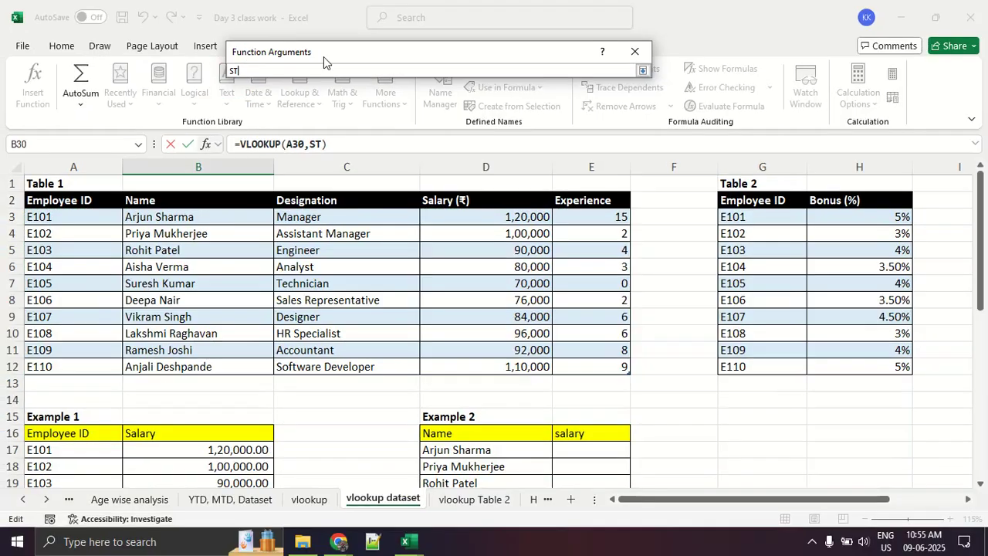
{"action": "left_click", "coordinate": [644, 67]}
- Mark the Employee ID header, number the Table 1 columns in red, highlight the Name column for Col_index_num, and clear the markings
{"action": "left_click", "coordinate": [372, 122]}
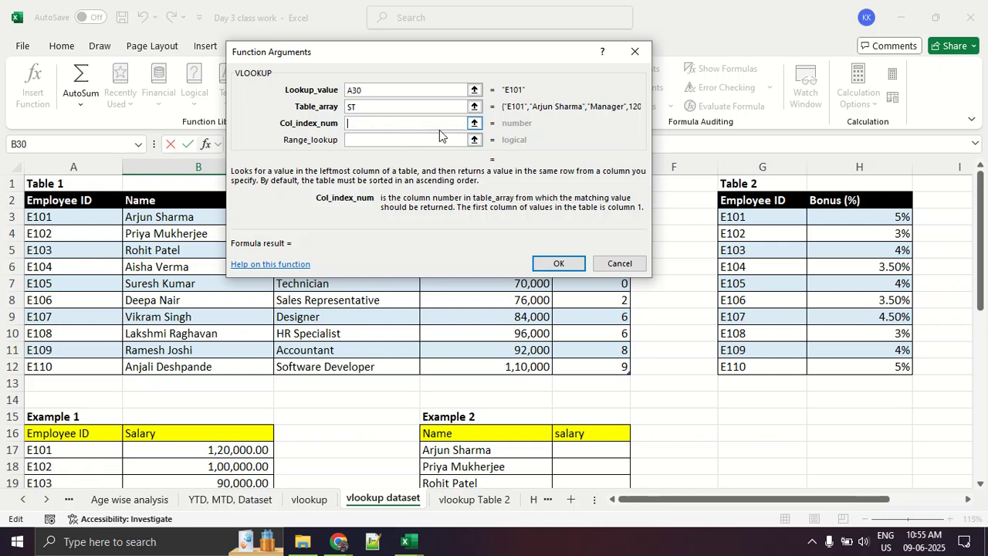
{"action": "left_click", "coordinate": [474, 123]}
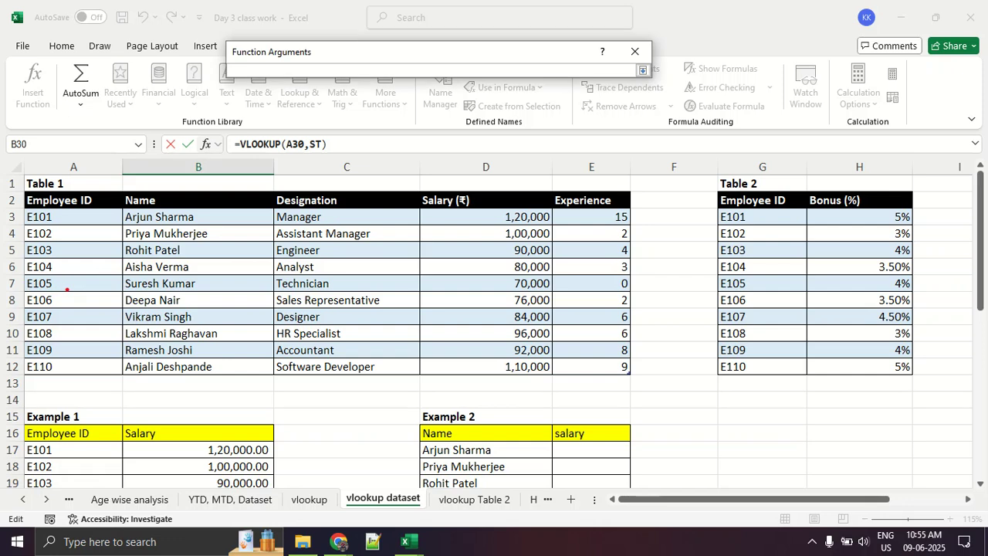
{"action": "mouse_move", "coordinate": [20, 207]}
{"action": "left_mouse_down"}
{"action": "mouse_move", "coordinate": [117, 207]}
{"action": "mouse_move", "coordinate": [110, 210]}
{"action": "left_mouse_up"}
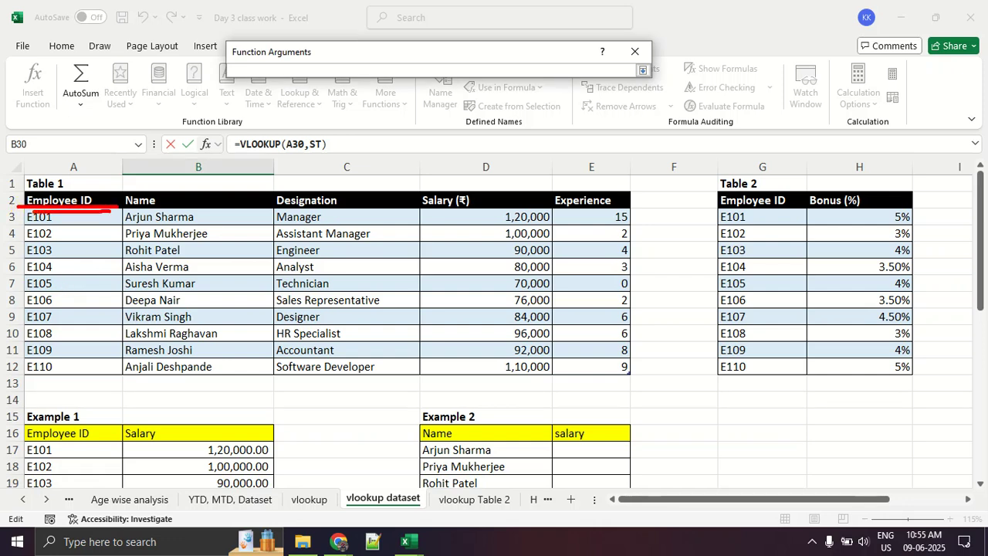
{"action": "mouse_move", "coordinate": [70, 268]}
{"action": "left_mouse_down"}
{"action": "mouse_move", "coordinate": [89, 250]}
{"action": "mouse_move", "coordinate": [90, 304]}
{"action": "left_mouse_up"}
{"action": "left_click_drag", "start_coordinate": [202, 272], "coordinate": [229, 304]}
{"action": "mouse_move", "coordinate": [331, 271]}
{"action": "left_mouse_down"}
{"action": "mouse_move", "coordinate": [343, 275]}
{"action": "mouse_move", "coordinate": [324, 313]}
{"action": "left_mouse_up"}
{"action": "mouse_move", "coordinate": [462, 265]}
{"action": "left_mouse_down"}
{"action": "mouse_move", "coordinate": [448, 296]}
{"action": "mouse_move", "coordinate": [472, 311]}
{"action": "left_mouse_up"}
{"action": "left_click_drag", "start_coordinate": [464, 262], "coordinate": [471, 317]}
{"action": "mouse_move", "coordinate": [582, 269]}
{"action": "left_mouse_down"}
{"action": "mouse_move", "coordinate": [589, 317]}
{"action": "mouse_move", "coordinate": [662, 273]}
{"action": "left_mouse_up"}
{"action": "mouse_move", "coordinate": [157, 187]}
{"action": "left_mouse_down"}
{"action": "mouse_move", "coordinate": [123, 227]}
{"action": "mouse_move", "coordinate": [163, 176]}
{"action": "left_mouse_up"}
{"action": "left_click_drag", "start_coordinate": [176, 323], "coordinate": [285, 333]}
{"action": "key", "text": "Escape"}
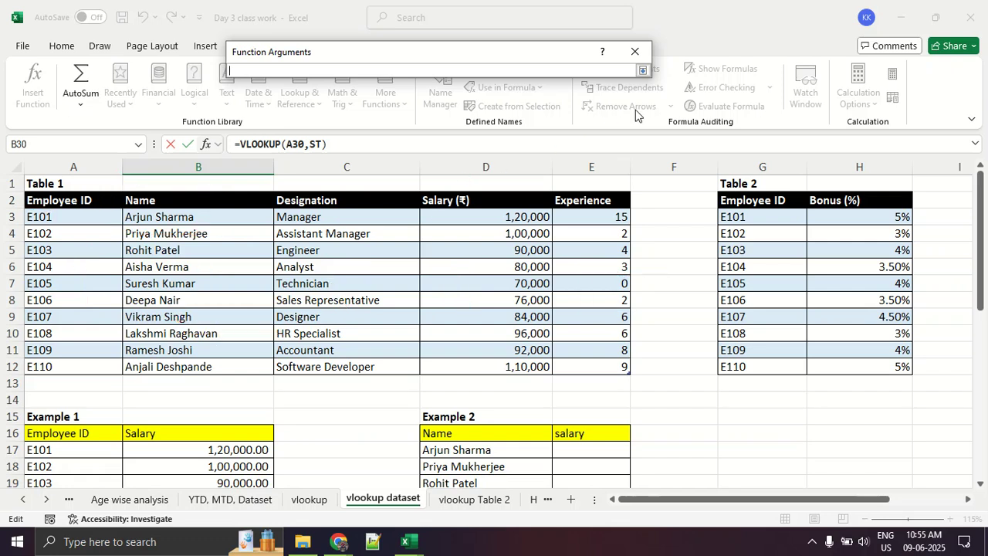
- Set the VLOOKUP Col_index_num to 2 and insert the finished formula into cell B30
{"action": "left_click", "coordinate": [643, 70]}
{"action": "left_click", "coordinate": [364, 121]}
{"action": "type", "text": "2"}
{"action": "left_click", "coordinate": [558, 263]}
- Fill the VLOOKUP formula from cell B30 down through the Name column of Example 3
{"action": "scroll", "coordinate": [534, 273], "scroll_direction": "down", "scroll_amount": 3}
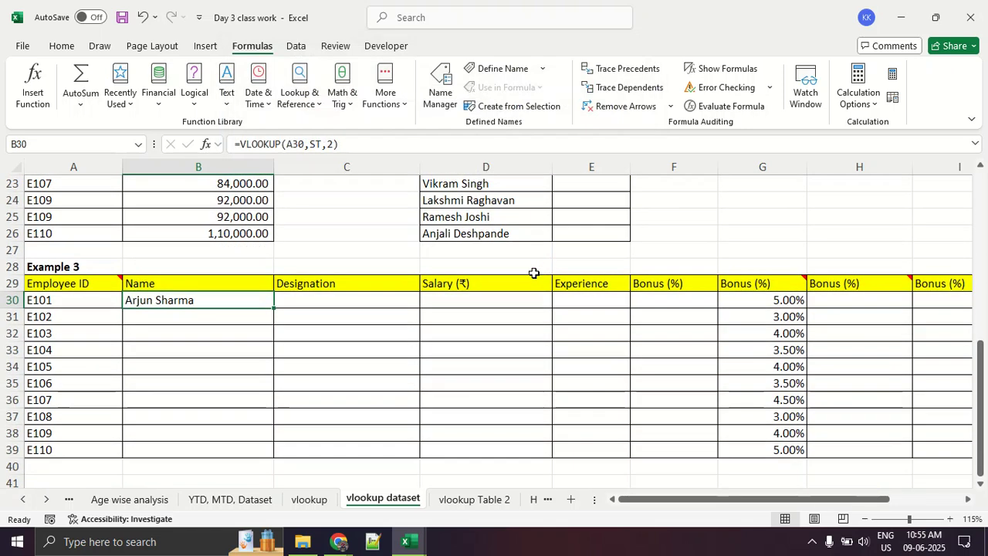
{"action": "double_click", "coordinate": [274, 308]}
{"action": "left_click", "coordinate": [213, 369]}
- Compare the ID and name in Example 3's E107 row with the E107 row of Table 1
{"action": "scroll", "coordinate": [161, 384], "scroll_direction": "down", "scroll_amount": 2}
{"action": "left_click_drag", "start_coordinate": [79, 319], "coordinate": [194, 324]}
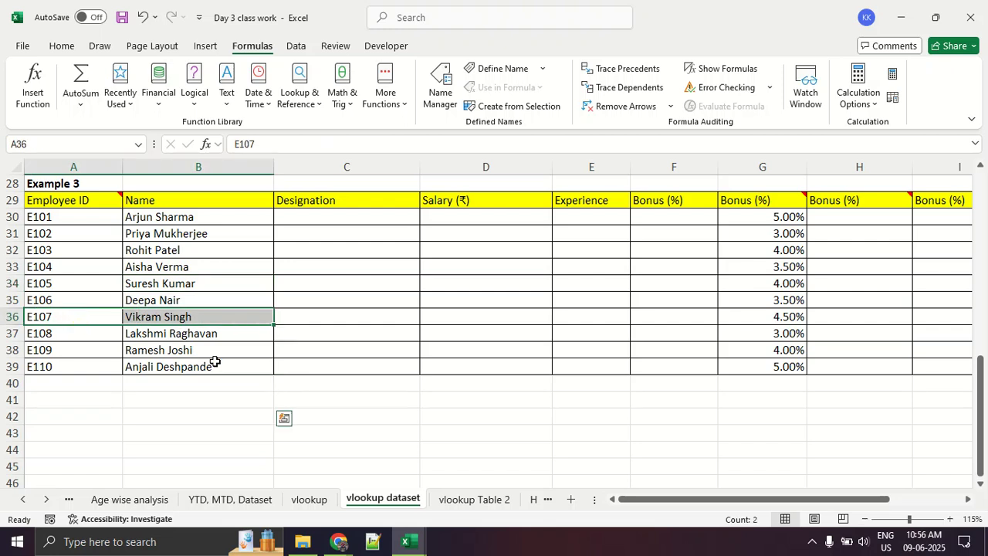
{"action": "scroll", "coordinate": [214, 359], "scroll_direction": "up", "scroll_amount": 8}
{"action": "left_click_drag", "start_coordinate": [77, 284], "coordinate": [170, 284]}
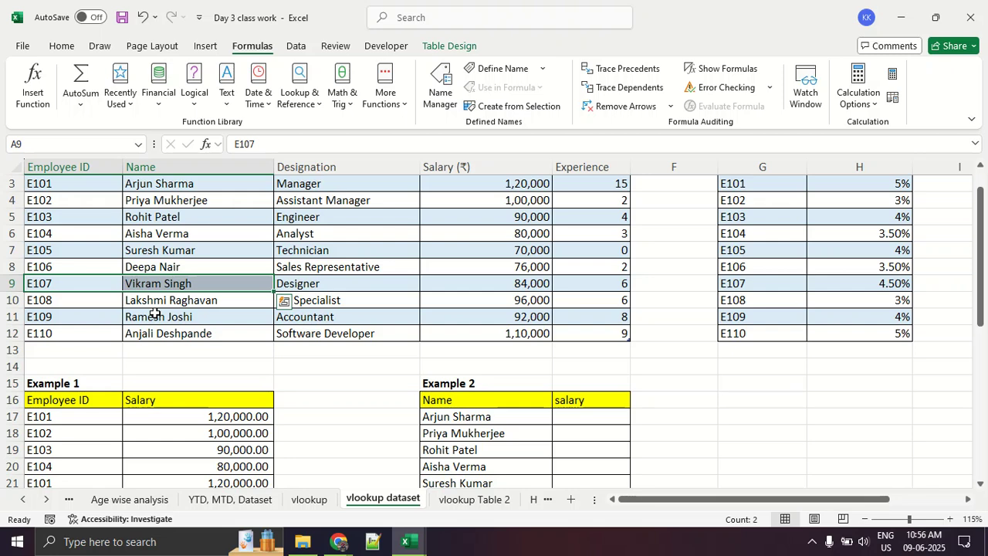
{"action": "left_click", "coordinate": [155, 312]}
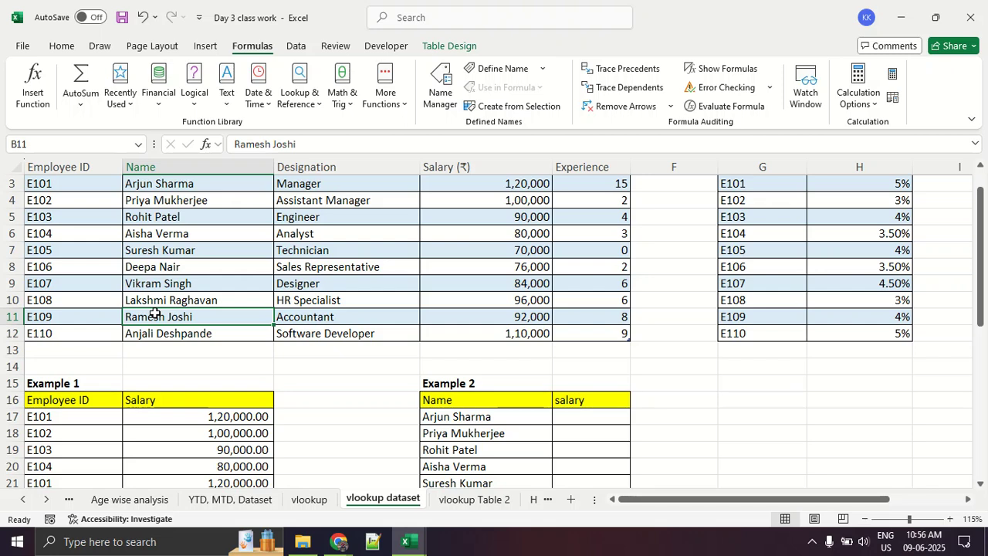
- On the vlookup sheet, circle table_array and col_index_number in red, draw an arrow to a 1, and clear the markings
{"action": "left_click", "coordinate": [309, 499]}
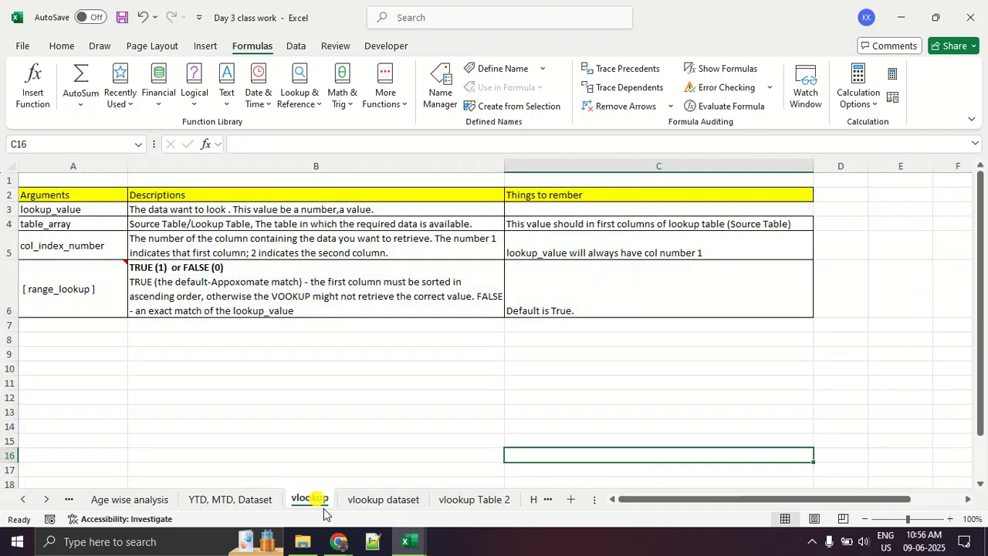
{"action": "key", "text": "ctrl+1"}
{"action": "left_click", "coordinate": [22, 199]}
{"action": "left_click_drag", "start_coordinate": [17, 232], "coordinate": [94, 225]}
{"action": "mouse_move", "coordinate": [190, 250]}
{"action": "left_mouse_down"}
{"action": "mouse_move", "coordinate": [41, 232]}
{"action": "mouse_move", "coordinate": [109, 278]}
{"action": "left_mouse_up"}
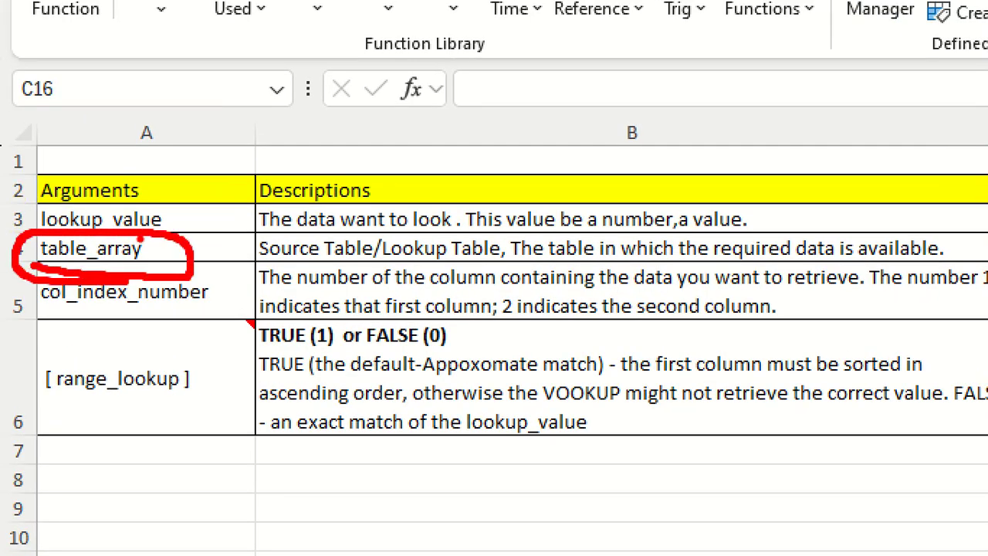
{"action": "mouse_move", "coordinate": [187, 286]}
{"action": "left_mouse_down"}
{"action": "mouse_move", "coordinate": [4, 287]}
{"action": "mouse_move", "coordinate": [253, 273]}
{"action": "mouse_move", "coordinate": [190, 283]}
{"action": "left_mouse_up"}
{"action": "left_click_drag", "start_coordinate": [295, 288], "coordinate": [422, 165]}
{"action": "left_click_drag", "start_coordinate": [422, 165], "coordinate": [450, 197]}
{"action": "left_click_drag", "start_coordinate": [487, 118], "coordinate": [545, 174]}
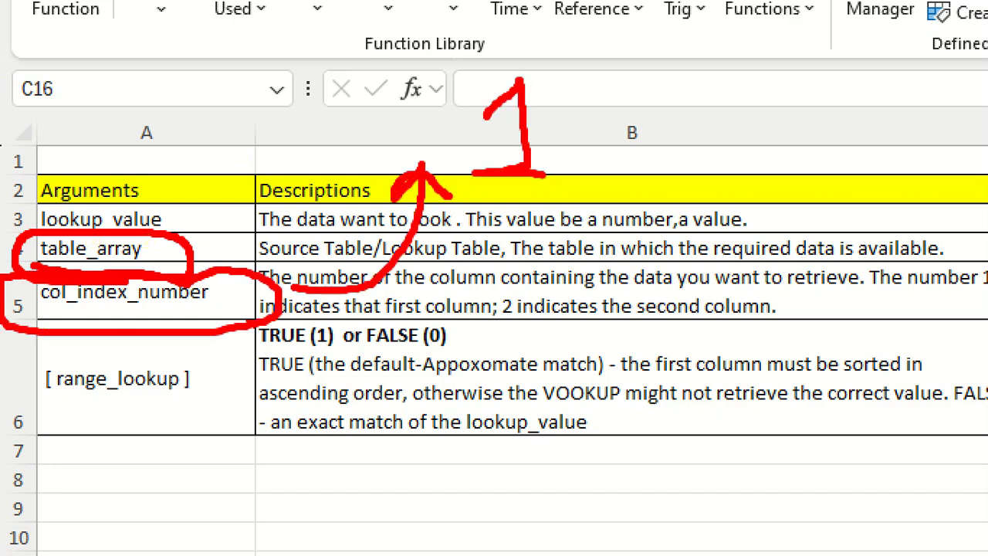
{"action": "key", "text": "Escape"}
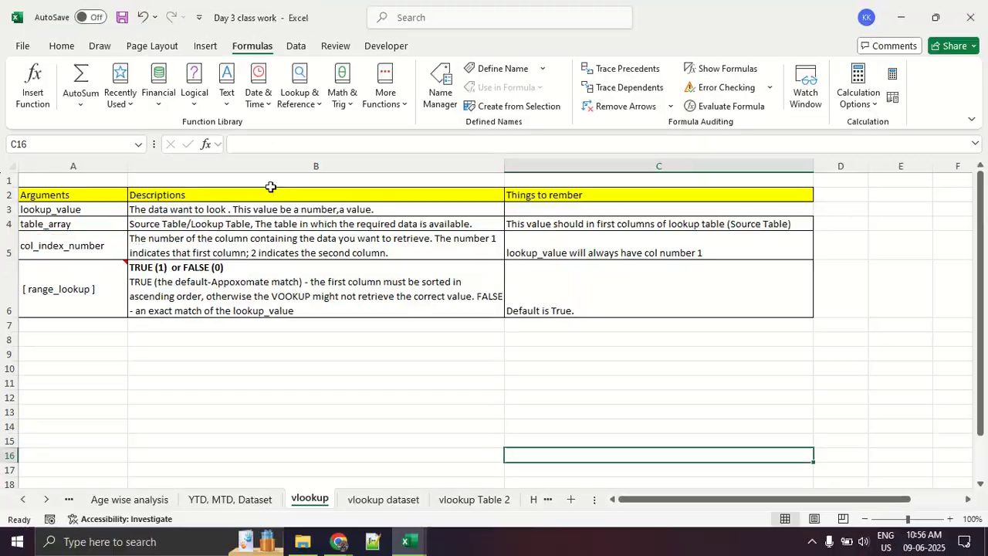
- Zoom in on the argument list, circle table_array, sketch a red outline around a 1, and clear the markings
{"action": "key", "text": "ctrl+1"}
{"action": "mouse_move", "coordinate": [46, 198]}
{"action": "left_mouse_down"}
{"action": "mouse_move", "coordinate": [244, 204]}
{"action": "mouse_move", "coordinate": [35, 214]}
{"action": "mouse_move", "coordinate": [226, 207]}
{"action": "left_mouse_up"}
{"action": "mouse_move", "coordinate": [498, 98]}
{"action": "left_mouse_down"}
{"action": "mouse_move", "coordinate": [362, 331]}
{"action": "mouse_move", "coordinate": [571, 101]}
{"action": "left_mouse_up"}
{"action": "left_click_drag", "start_coordinate": [432, 142], "coordinate": [466, 207]}
{"action": "left_click_drag", "start_coordinate": [406, 213], "coordinate": [578, 208]}
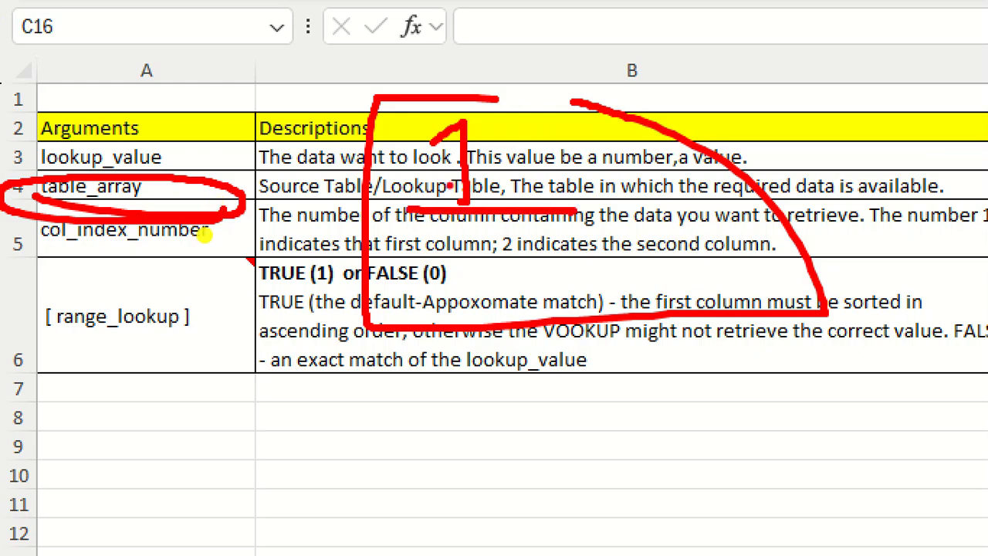
{"action": "key", "text": "Escape"}
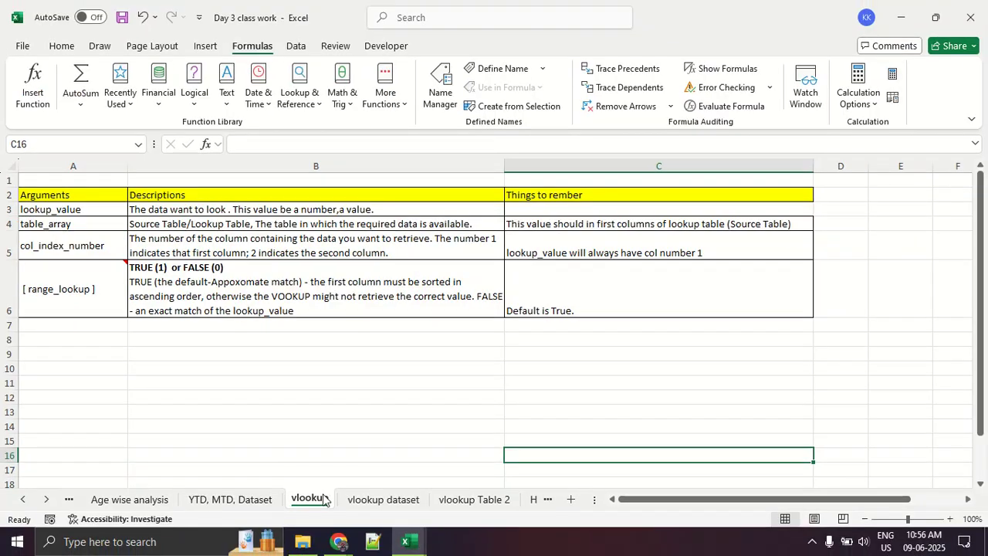
- On the vlookup dataset sheet, outline Table 1's Name-to-Experience block and its Salary-to-Experience block in red, clearing each marking
{"action": "left_click", "coordinate": [362, 497]}
{"action": "scroll", "coordinate": [204, 300], "scroll_direction": "up", "scroll_amount": 1}
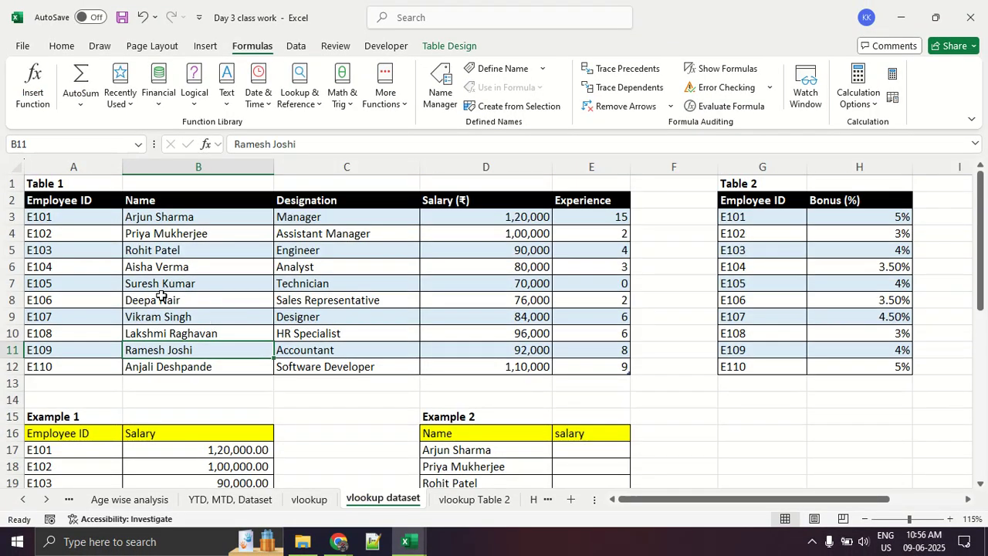
{"action": "mouse_move", "coordinate": [174, 186]}
{"action": "left_mouse_down"}
{"action": "mouse_move", "coordinate": [127, 193]}
{"action": "mouse_move", "coordinate": [177, 196]}
{"action": "left_mouse_up"}
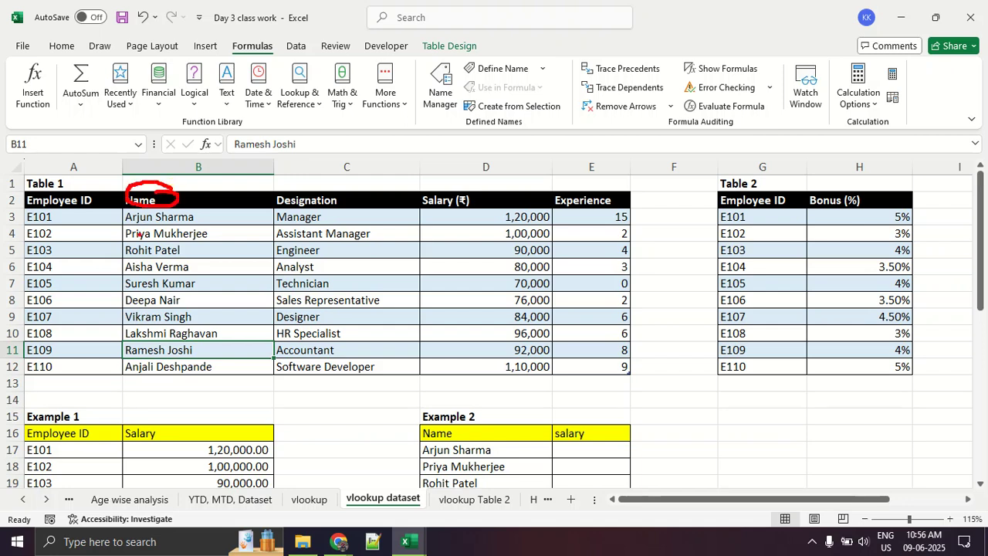
{"action": "mouse_move", "coordinate": [176, 217]}
{"action": "left_mouse_down"}
{"action": "mouse_move", "coordinate": [120, 220]}
{"action": "mouse_move", "coordinate": [121, 305]}
{"action": "mouse_move", "coordinate": [167, 363]}
{"action": "mouse_move", "coordinate": [527, 363]}
{"action": "mouse_move", "coordinate": [647, 241]}
{"action": "mouse_move", "coordinate": [175, 199]}
{"action": "left_mouse_up"}
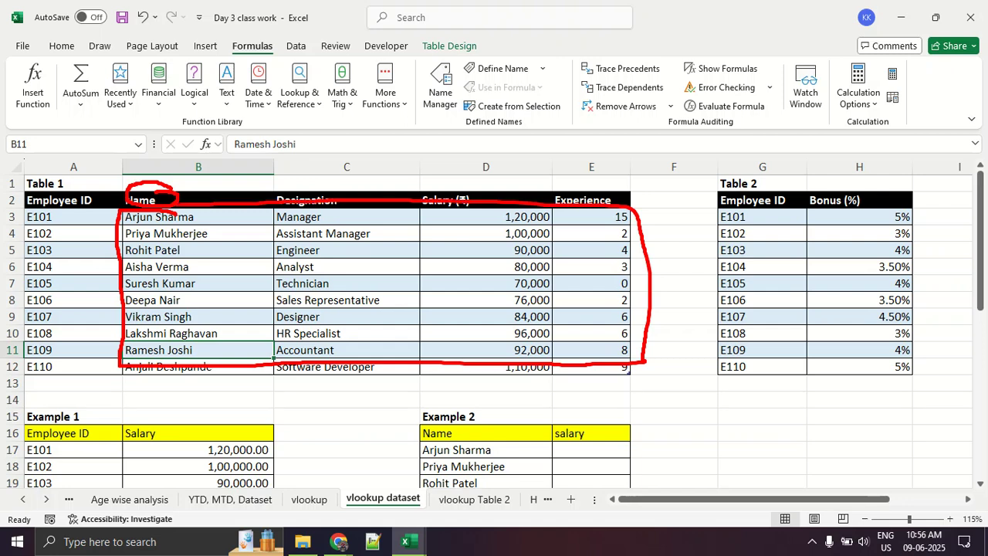
{"action": "key", "text": "Escape"}
{"action": "mouse_move", "coordinate": [472, 205]}
{"action": "left_mouse_down"}
{"action": "mouse_move", "coordinate": [413, 207]}
{"action": "mouse_move", "coordinate": [420, 344]}
{"action": "mouse_move", "coordinate": [633, 397]}
{"action": "mouse_move", "coordinate": [653, 231]}
{"action": "mouse_move", "coordinate": [491, 206]}
{"action": "left_mouse_up"}
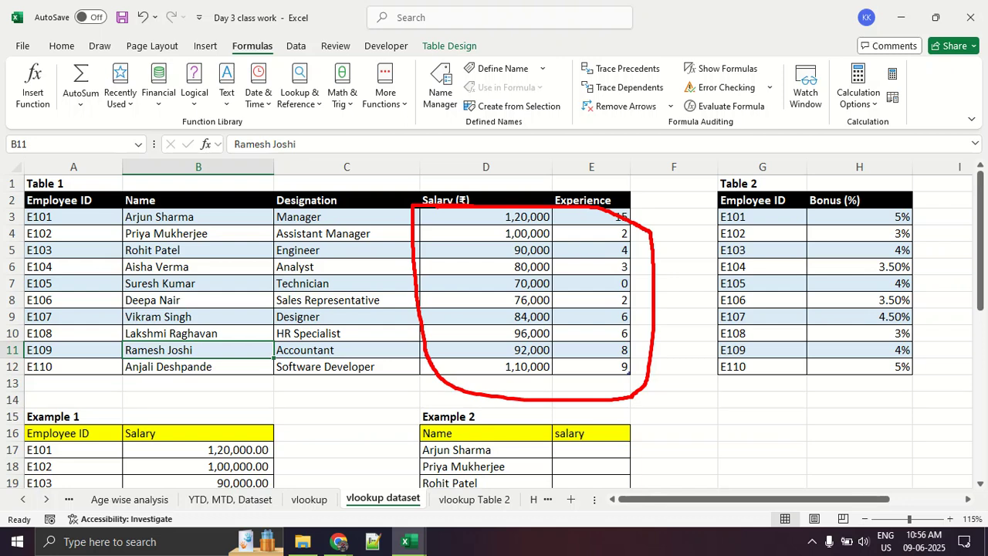
{"action": "key", "text": "Escape"}
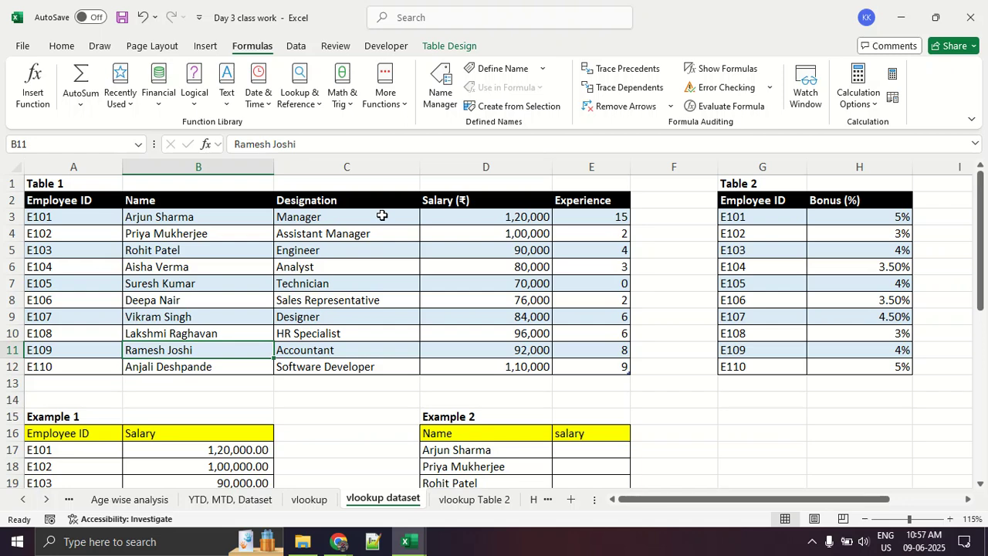
- Review Example 2 by highlighting its listed names and the empty salary cells beside them
{"action": "scroll", "coordinate": [382, 215], "scroll_direction": "down", "scroll_amount": 3}
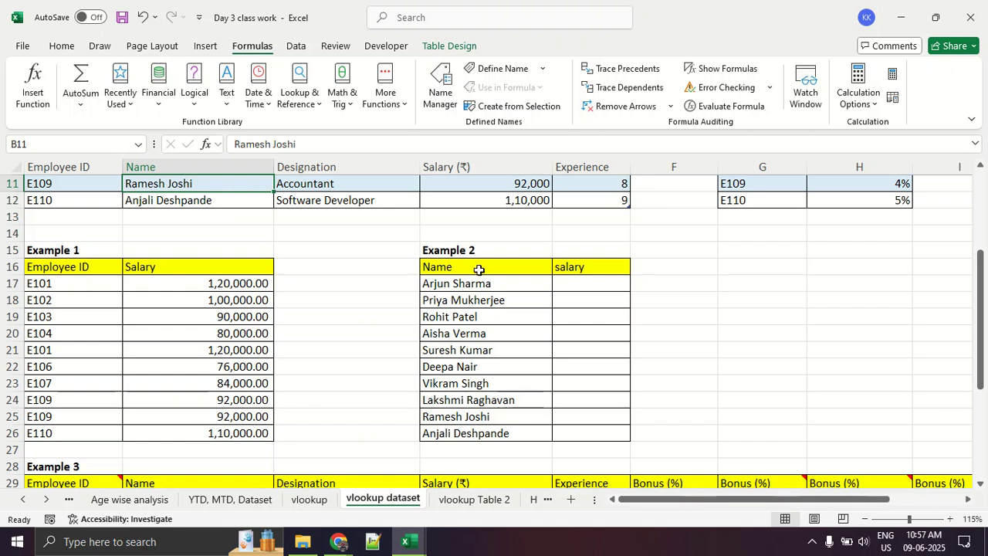
{"action": "left_click", "coordinate": [479, 268]}
{"action": "left_click_drag", "start_coordinate": [512, 300], "coordinate": [507, 451]}
{"action": "left_click_drag", "start_coordinate": [577, 297], "coordinate": [573, 426]}
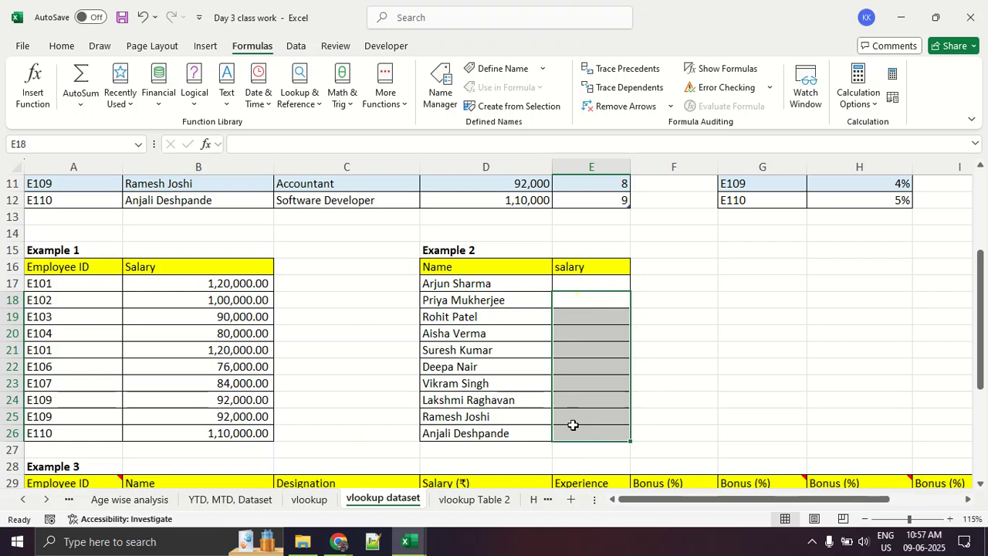
{"action": "left_click", "coordinate": [590, 312]}
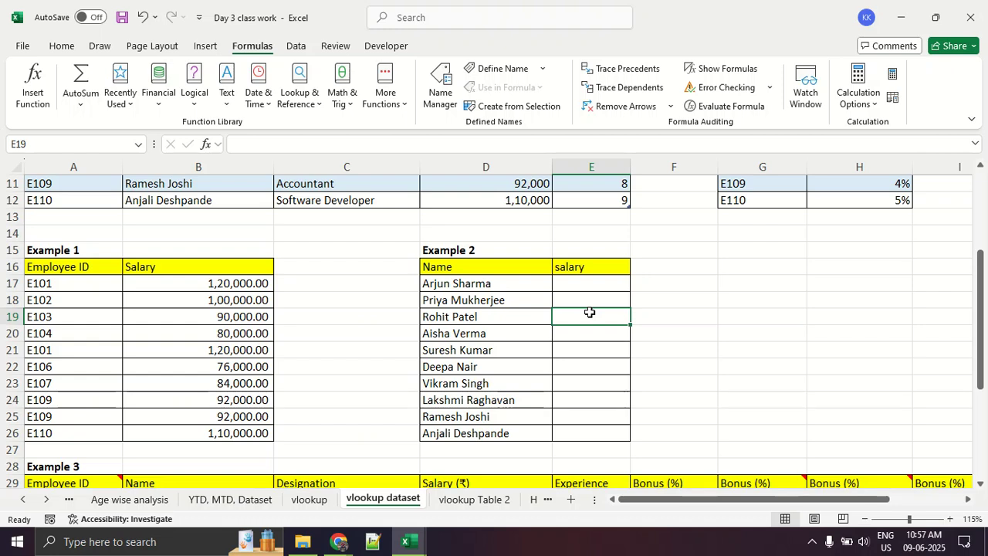
- Mark the empty salary cells of Example 2 with red strokes and clear the markings
{"action": "left_click_drag", "start_coordinate": [607, 291], "coordinate": [617, 293]}
{"action": "mouse_move", "coordinate": [564, 314]}
{"action": "left_mouse_down"}
{"action": "mouse_move", "coordinate": [580, 317]}
{"action": "mouse_move", "coordinate": [593, 349]}
{"action": "left_mouse_up"}
{"action": "left_click_drag", "start_coordinate": [569, 374], "coordinate": [575, 376]}
{"action": "left_click_drag", "start_coordinate": [551, 416], "coordinate": [593, 419]}
{"action": "left_click_drag", "start_coordinate": [568, 437], "coordinate": [569, 446]}
{"action": "key", "text": "Escape"}
- Search for vlookup in the Insert Function dialog and insert the VLOOKUP function into cell E17
{"action": "left_click", "coordinate": [616, 287]}
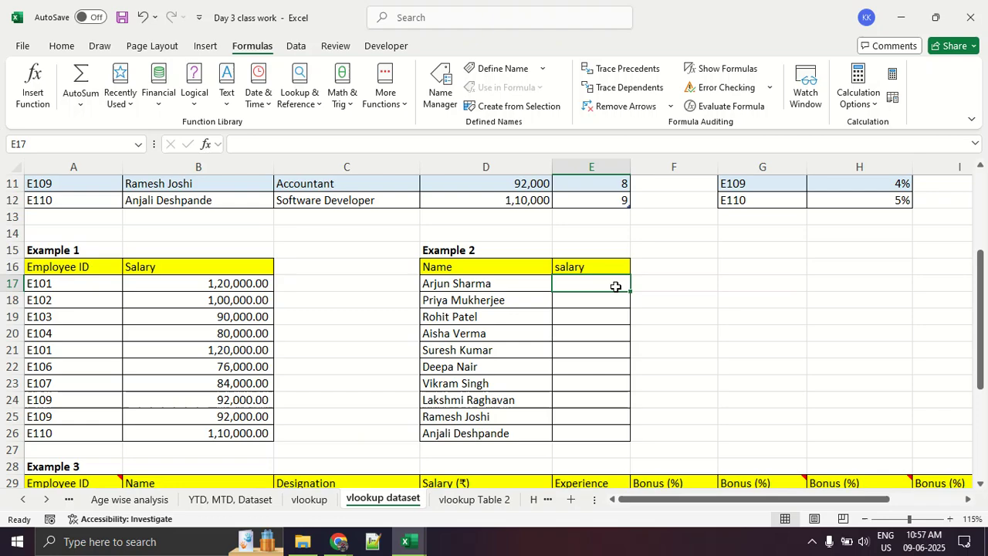
{"action": "key", "text": "alt+Tab"}
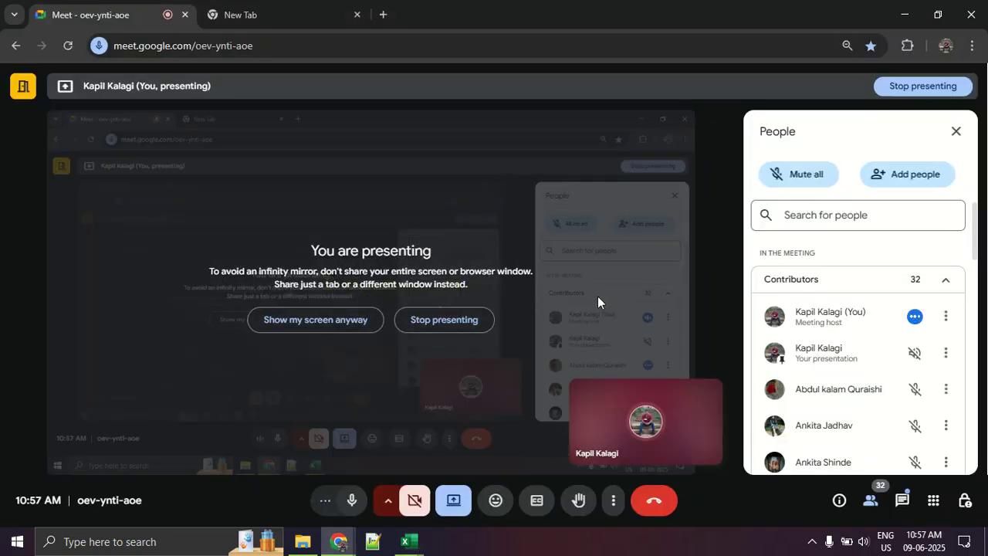
{"action": "key", "text": "alt+Tab"}
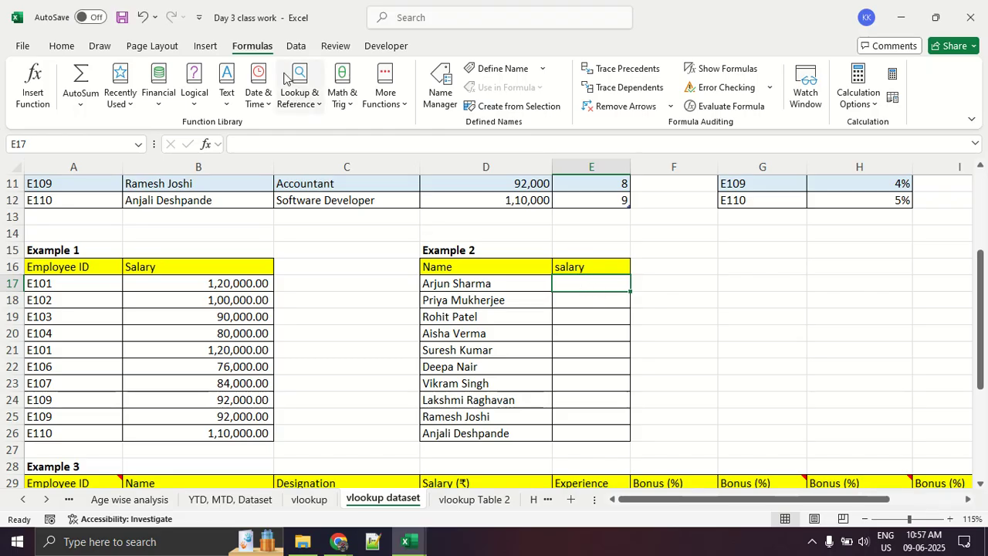
{"action": "left_click", "coordinate": [35, 85]}
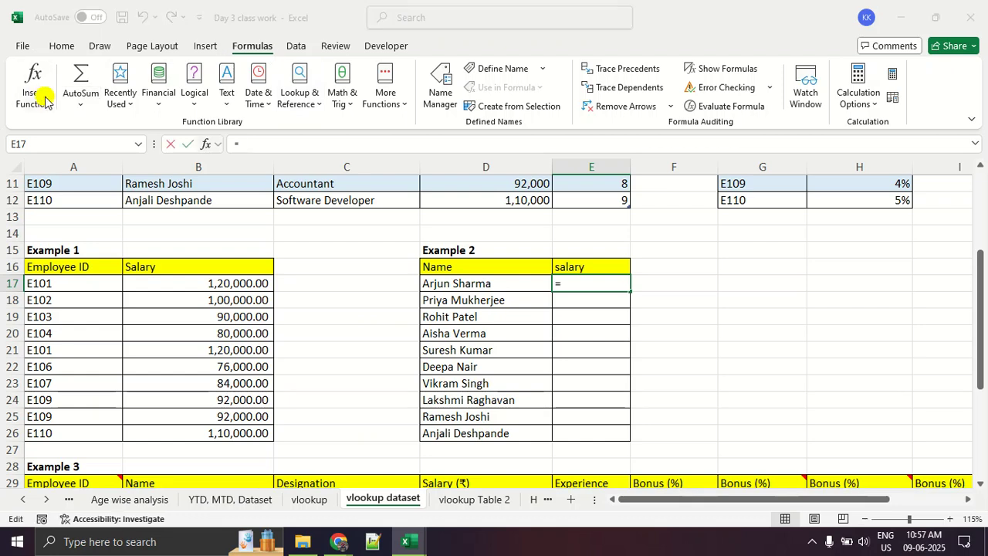
{"action": "type", "text": "vlookup"}
{"action": "key", "text": "Return"}
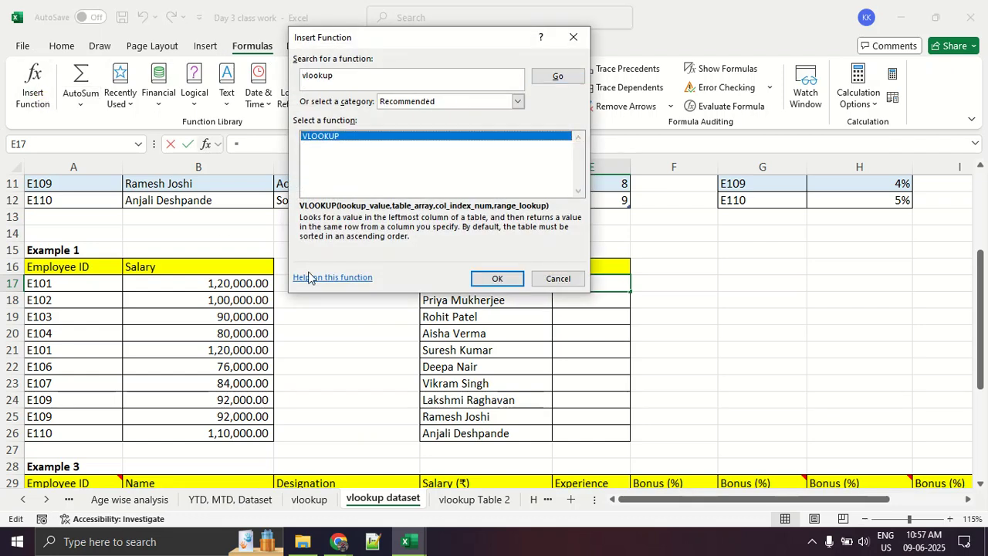
{"action": "left_click", "coordinate": [495, 277]}
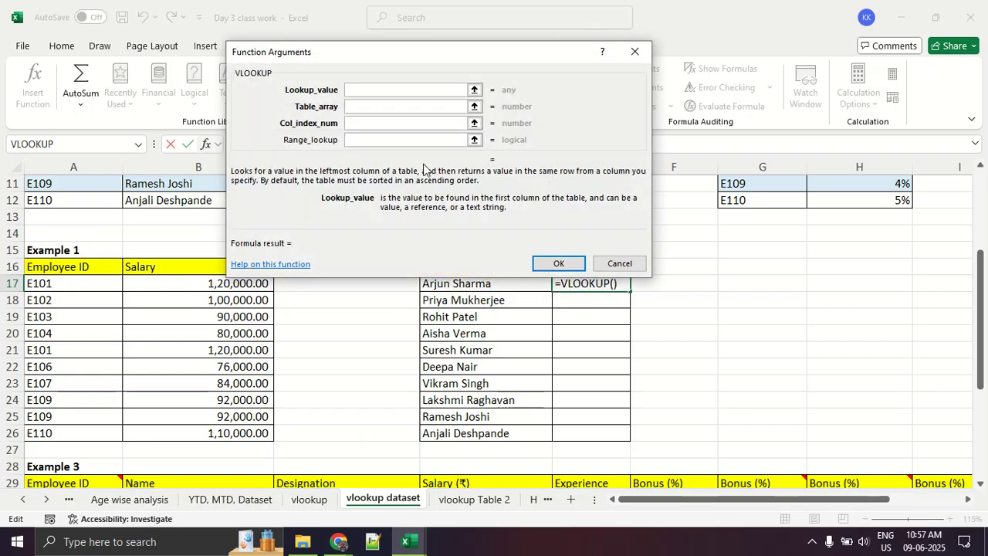
- Set the VLOOKUP Lookup_value to cell D17, the first name in Example 2
{"action": "left_click", "coordinate": [474, 91]}
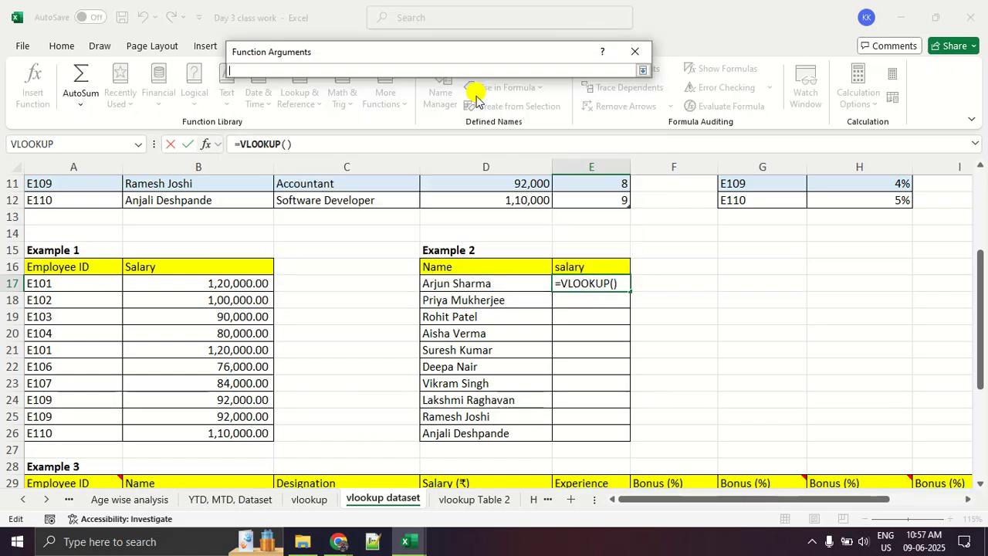
{"action": "left_click", "coordinate": [475, 284]}
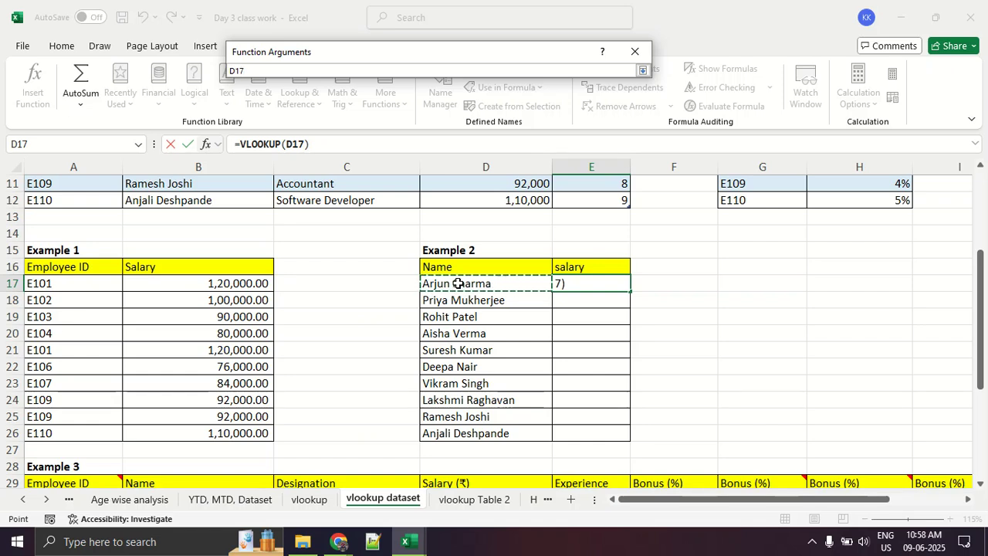
{"action": "scroll", "coordinate": [457, 283], "scroll_direction": "up", "scroll_amount": 4}
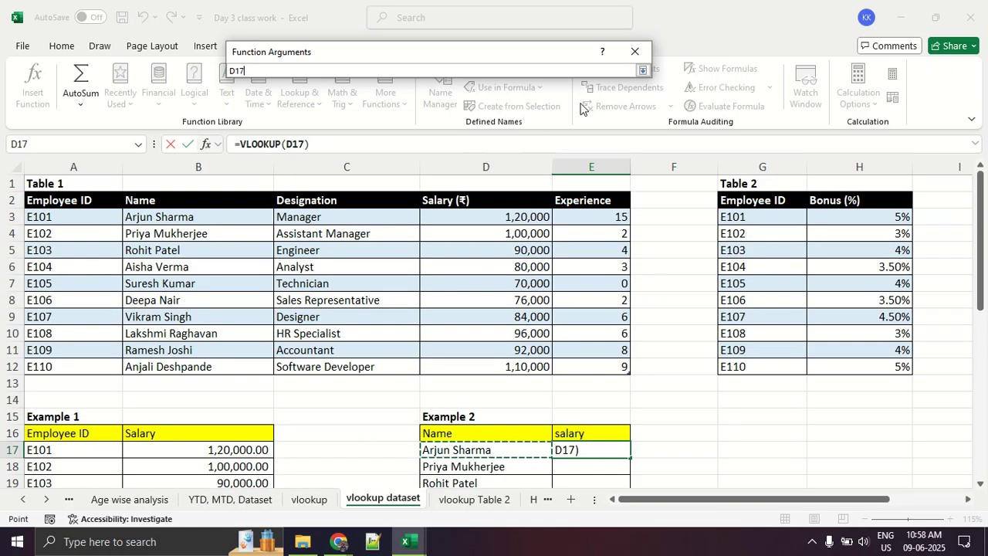
{"action": "left_click", "coordinate": [642, 71]}
- Set the Table_array argument to ST[[Name]:[Experience]] by selecting Table 1's data from Name through Experience
{"action": "left_click", "coordinate": [373, 108]}
{"action": "left_click", "coordinate": [474, 106]}
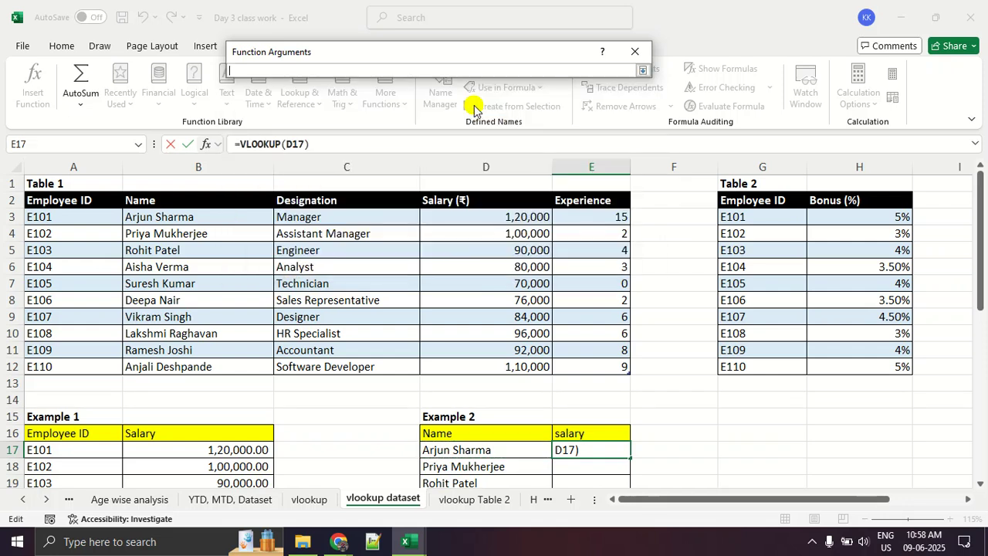
{"action": "left_click_drag", "start_coordinate": [172, 212], "coordinate": [563, 362]}
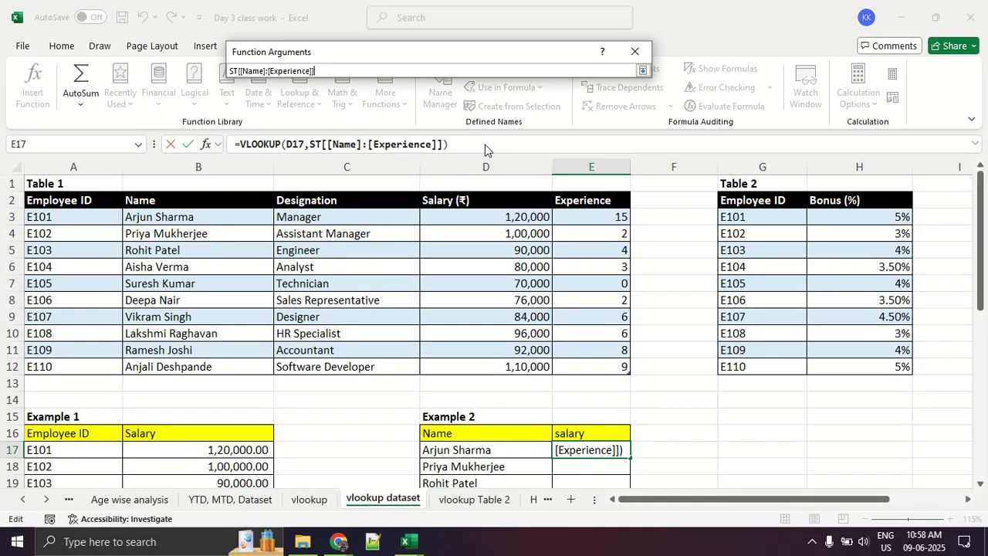
- Number the Name, Designation and Salary columns of Table 1 as 1, 2 and 3 in red and underline the Name header
{"action": "left_click_drag", "start_coordinate": [199, 275], "coordinate": [214, 257]}
{"action": "left_click_drag", "start_coordinate": [208, 298], "coordinate": [209, 305]}
{"action": "left_click_drag", "start_coordinate": [223, 305], "coordinate": [180, 305]}
{"action": "mouse_move", "coordinate": [176, 213]}
{"action": "left_mouse_down"}
{"action": "mouse_move", "coordinate": [124, 212]}
{"action": "mouse_move", "coordinate": [137, 217]}
{"action": "left_mouse_up"}
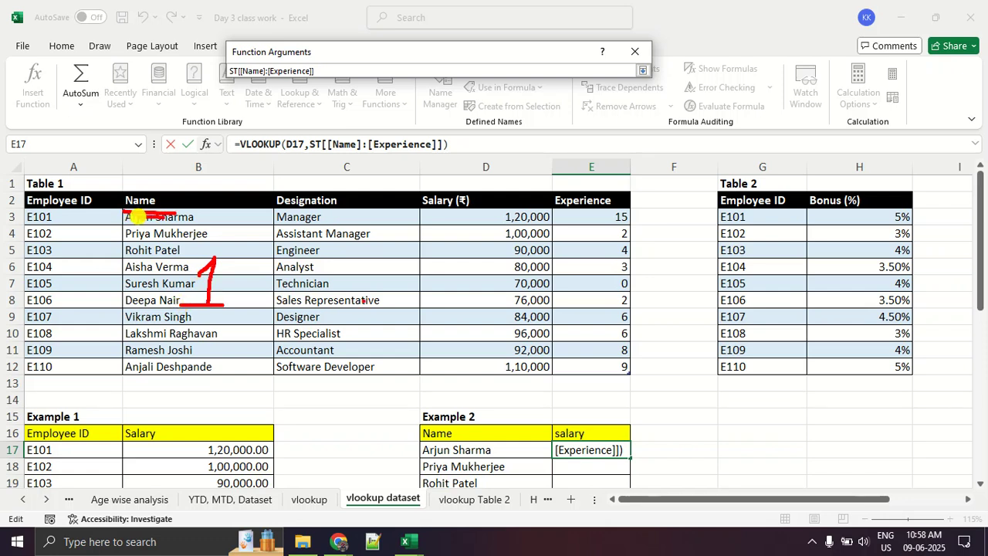
{"action": "left_click_drag", "start_coordinate": [332, 269], "coordinate": [405, 297]}
{"action": "left_click_drag", "start_coordinate": [466, 261], "coordinate": [456, 307]}
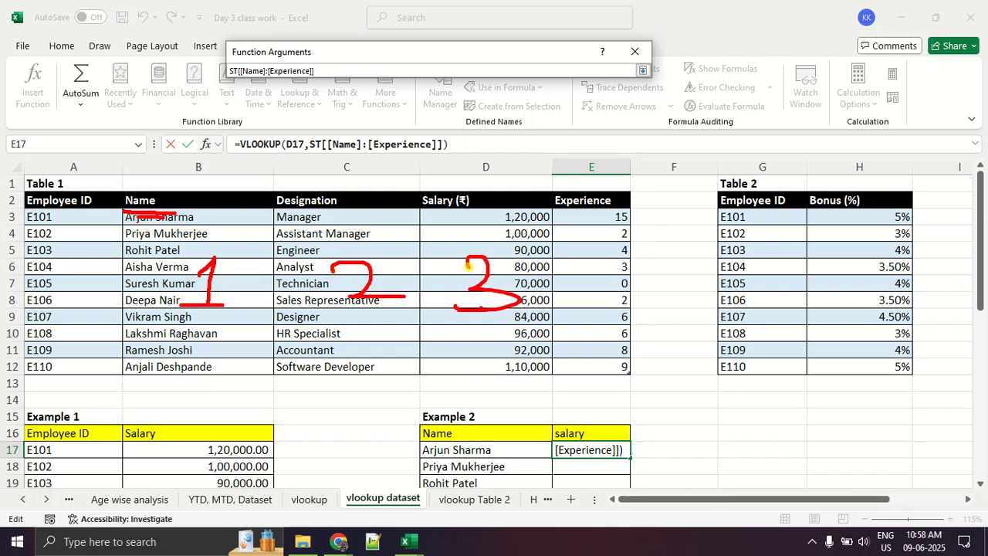
- Number Table 1's Experience column as 4 in red, mark the Salary header and clear all the red annotations
{"action": "left_click_drag", "start_coordinate": [583, 248], "coordinate": [610, 283]}
{"action": "left_click_drag", "start_coordinate": [607, 277], "coordinate": [609, 305]}
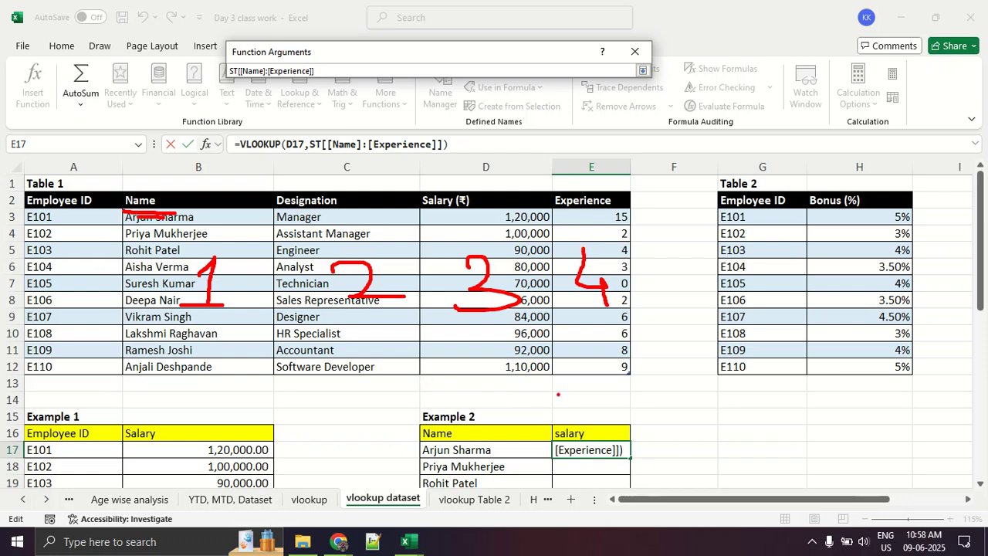
{"action": "mouse_move", "coordinate": [494, 172]}
{"action": "left_mouse_down"}
{"action": "mouse_move", "coordinate": [514, 216]}
{"action": "mouse_move", "coordinate": [463, 228]}
{"action": "mouse_move", "coordinate": [516, 193]}
{"action": "left_mouse_up"}
{"action": "key", "text": "Escape"}
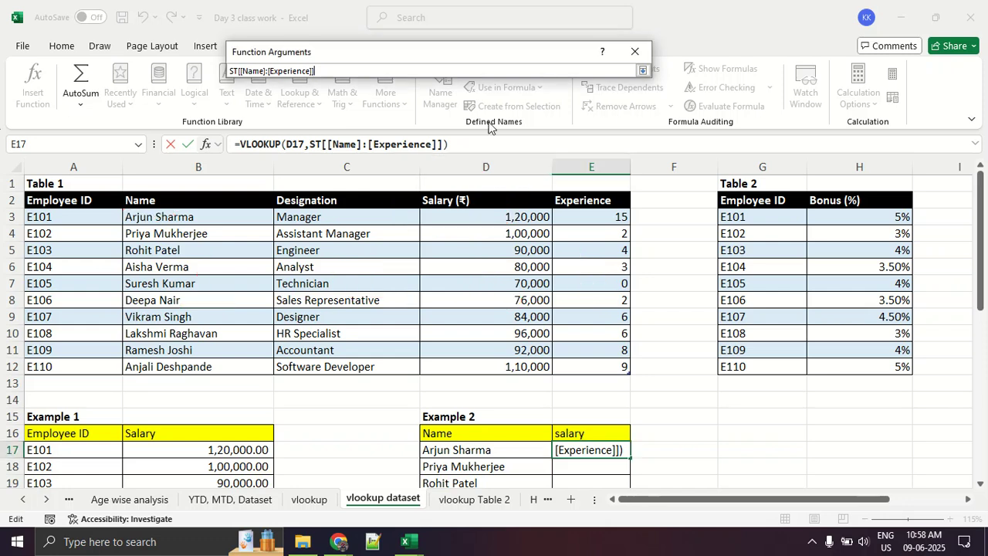
- Set the VLOOKUP Col_index_num to 3, leave Range_lookup empty and enter the formula in E17
{"action": "left_click", "coordinate": [642, 70]}
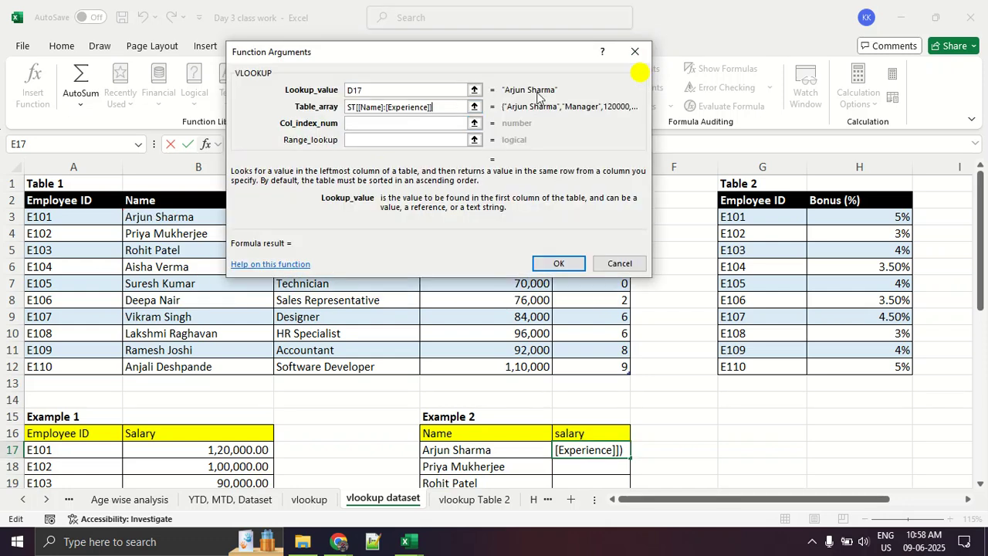
{"action": "left_click", "coordinate": [386, 123]}
{"action": "type", "text": "3"}
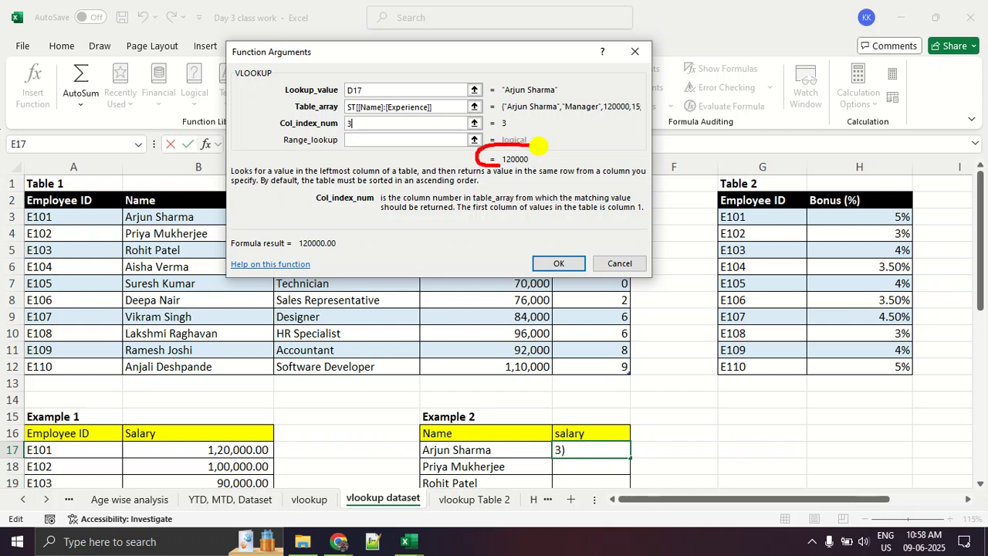
{"action": "left_click", "coordinate": [560, 263]}
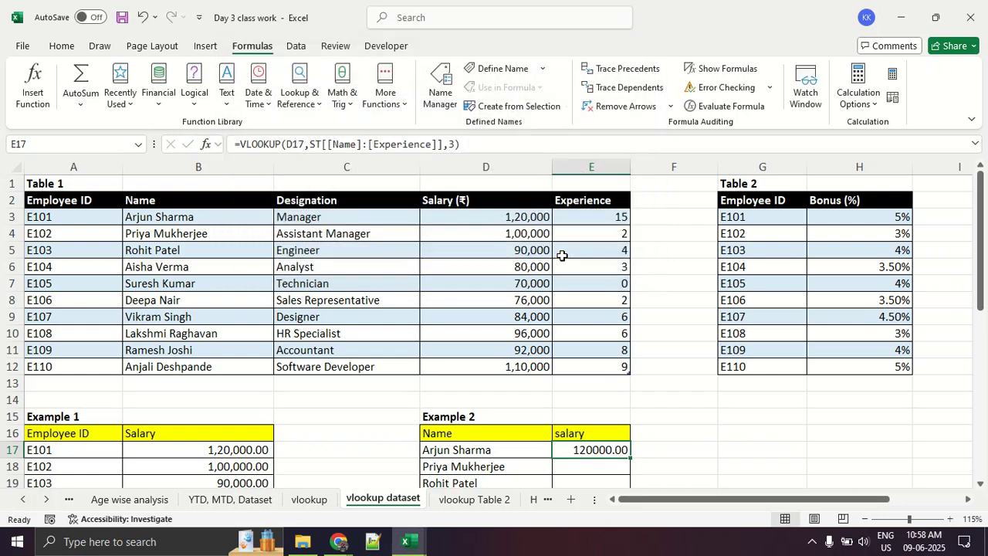
- Fill the E17 VLOOKUP formula down the Example 2 salary column through E26
{"action": "scroll", "coordinate": [562, 258], "scroll_direction": "down", "scroll_amount": 3}
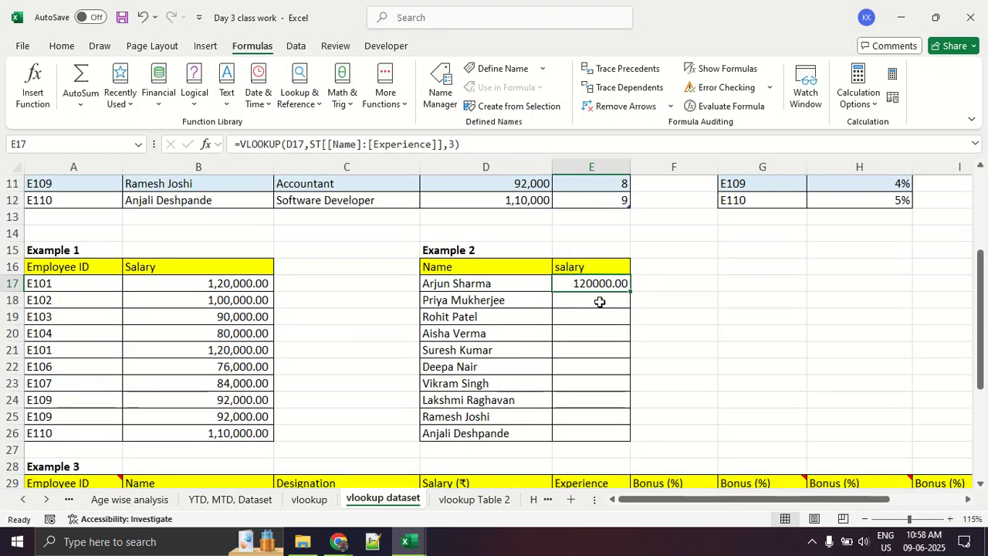
{"action": "double_click", "coordinate": [630, 292]}
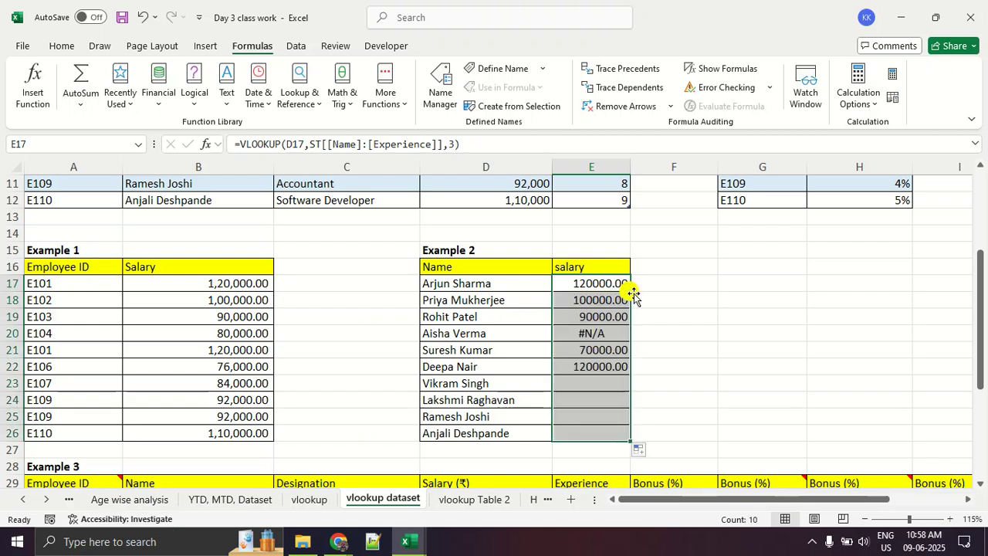
{"action": "left_click", "coordinate": [717, 331]}
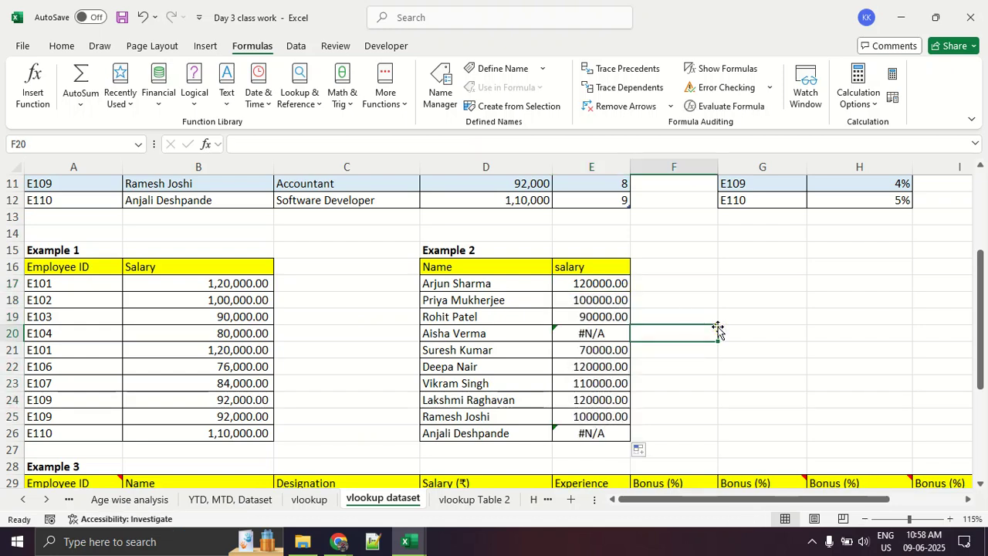
{"action": "key", "text": "alt+Tab"}
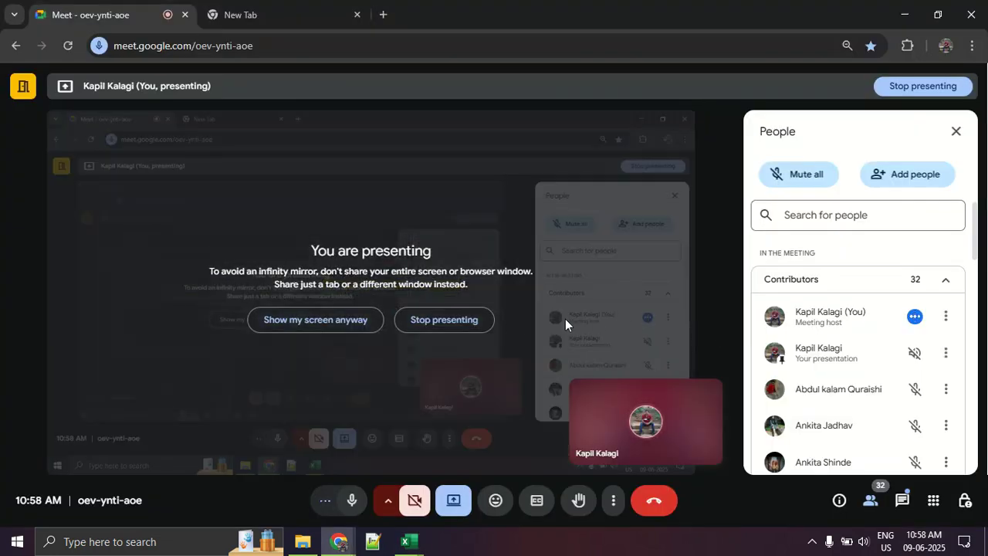
{"action": "key", "text": "alt+Tab"}
{"action": "scroll", "coordinate": [555, 322], "scroll_direction": "down", "scroll_amount": 3}
{"action": "scroll", "coordinate": [555, 322], "scroll_direction": "up", "scroll_amount": 3}
{"action": "scroll", "coordinate": [555, 322], "scroll_direction": "up", "scroll_amount": 3}
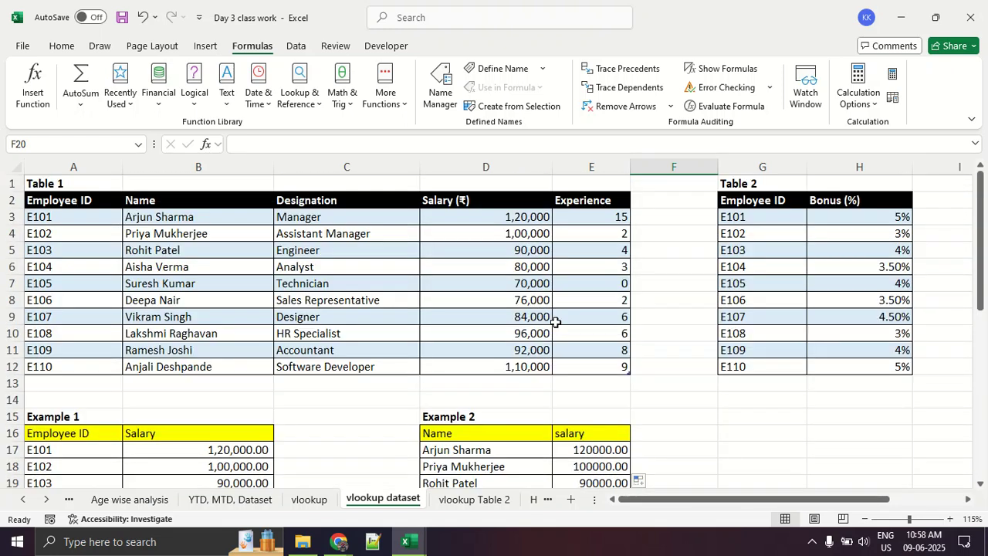
- Compare the name in D20 with its matching Table 1 row from Name through Salary, and inspect the formula in E20
{"action": "scroll", "coordinate": [555, 322], "scroll_direction": "down", "scroll_amount": 5}
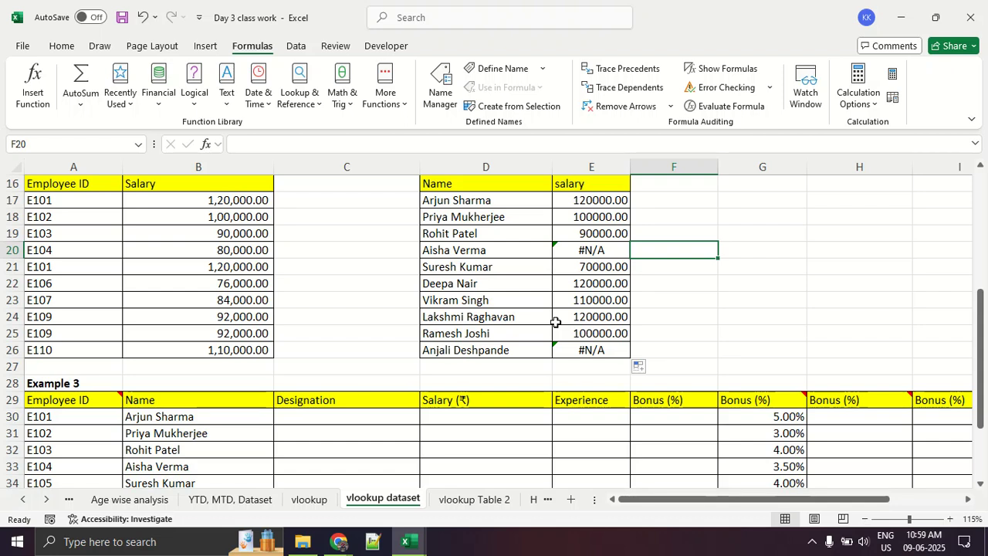
{"action": "left_click", "coordinate": [481, 247]}
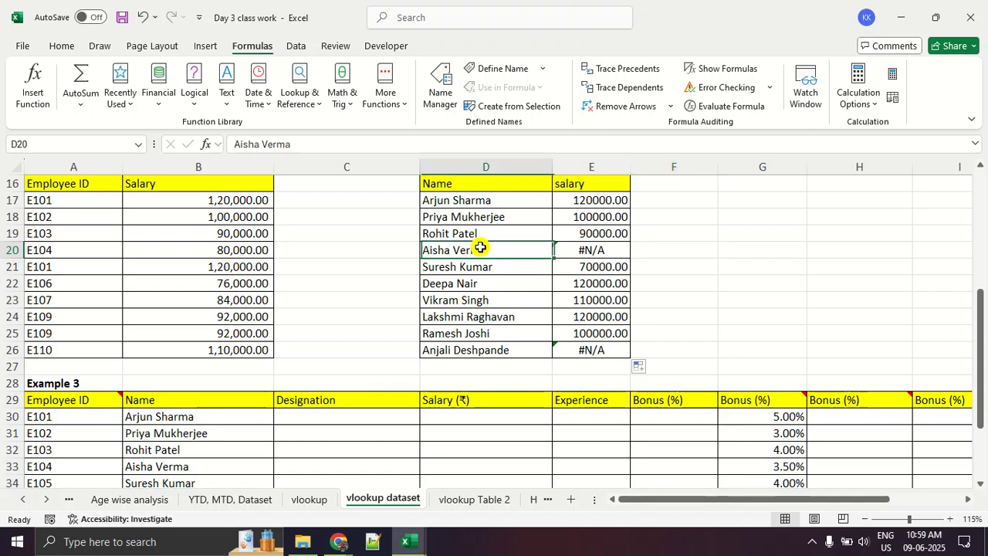
{"action": "scroll", "coordinate": [305, 263], "scroll_direction": "up", "scroll_amount": 5}
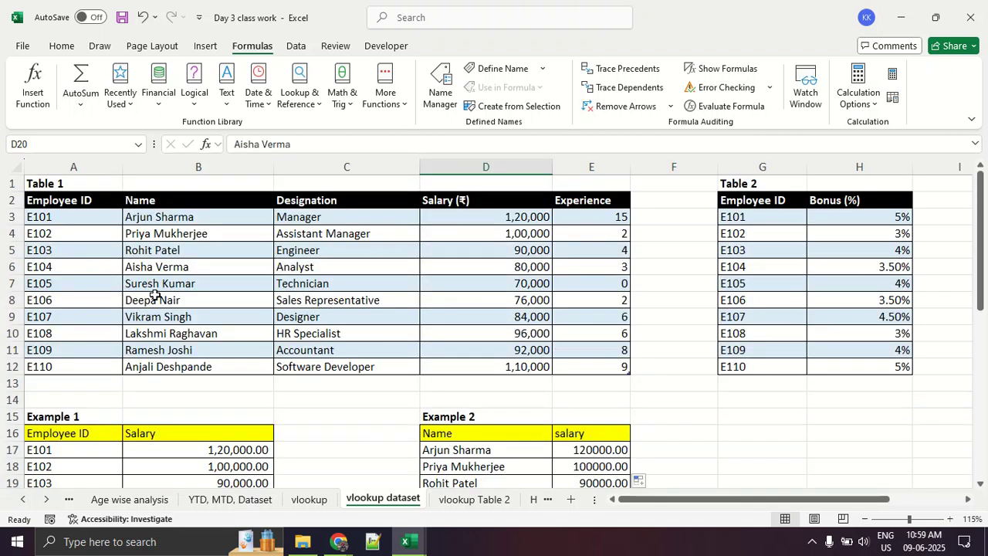
{"action": "left_click", "coordinate": [164, 266]}
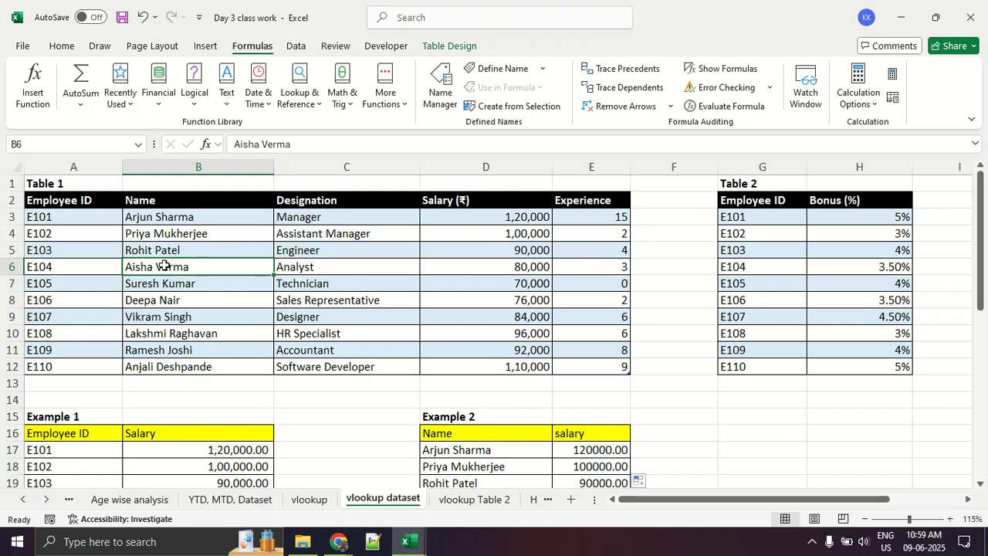
{"action": "left_click", "coordinate": [195, 333]}
{"action": "left_click_drag", "start_coordinate": [211, 264], "coordinate": [529, 268]}
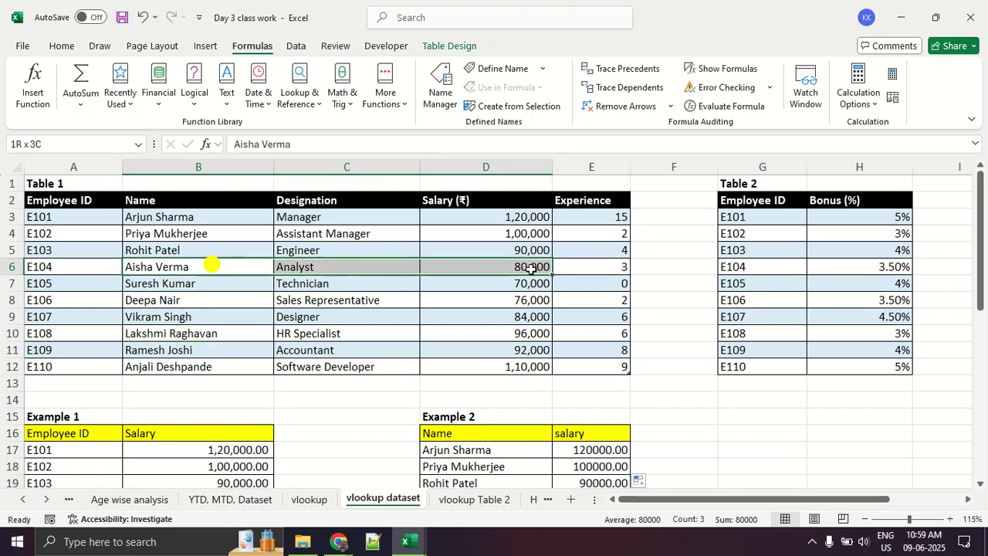
{"action": "scroll", "coordinate": [578, 281], "scroll_direction": "down", "scroll_amount": 3}
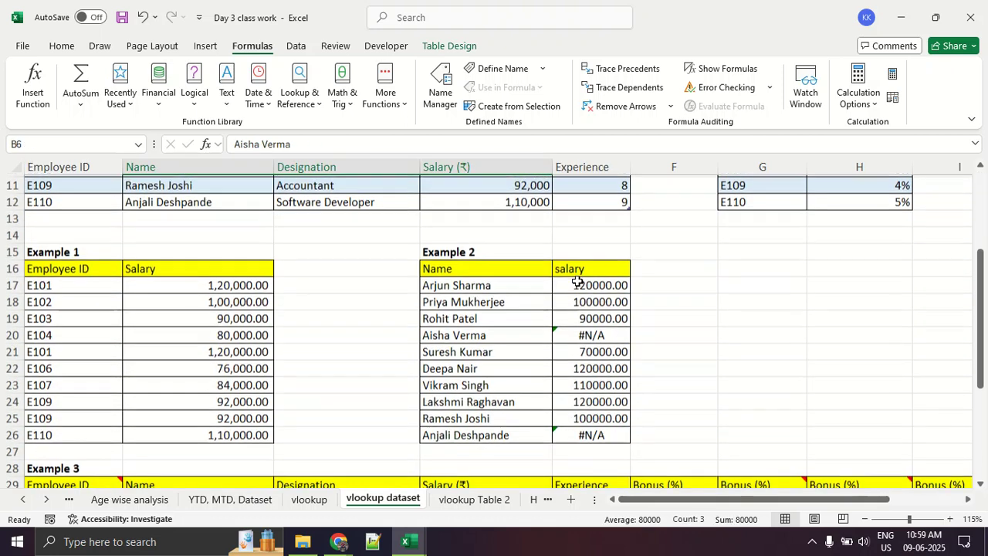
{"action": "scroll", "coordinate": [578, 281], "scroll_direction": "down", "scroll_amount": 2}
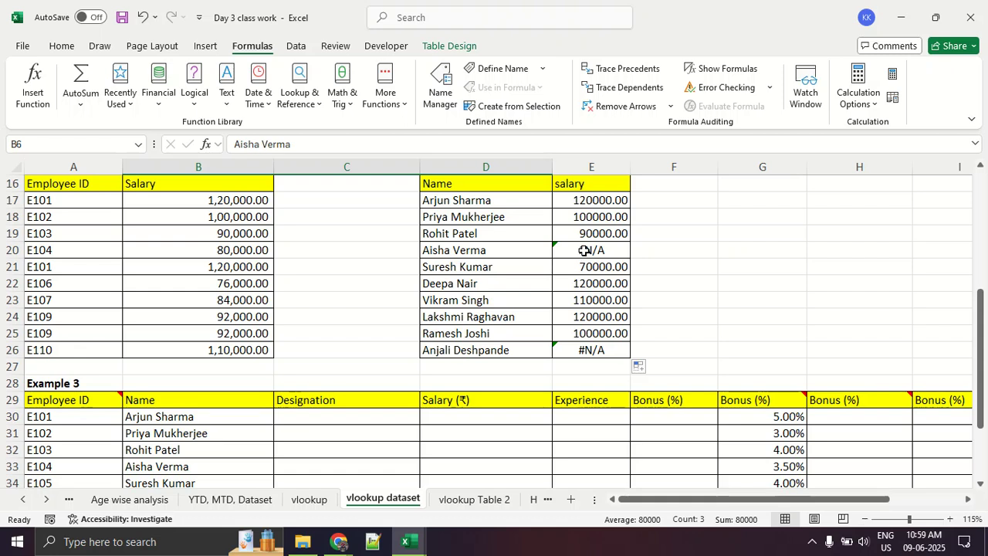
{"action": "left_click", "coordinate": [585, 252]}
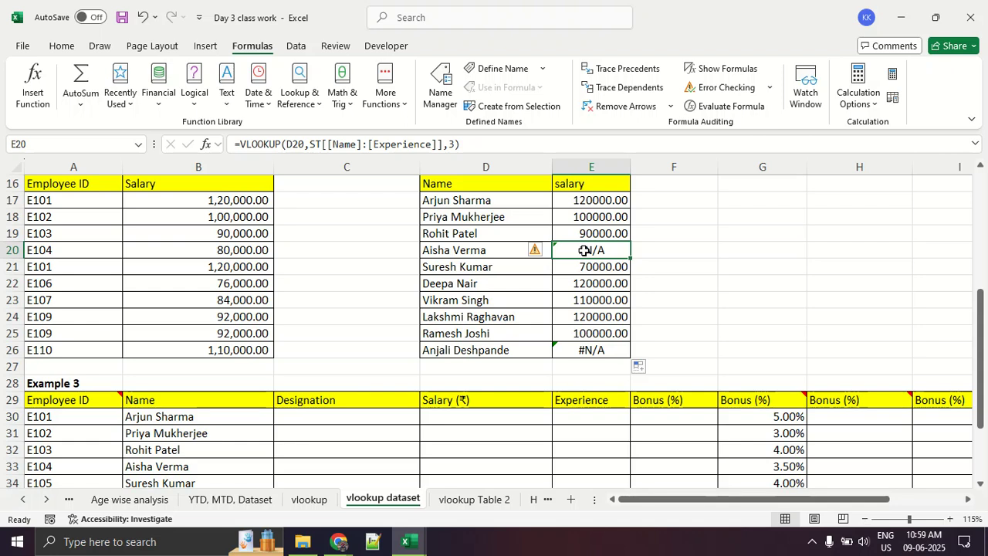
- Select E17, circle its salary result and its VLOOKUP formula in red with a connecting line, and clear the marks
{"action": "left_click", "coordinate": [599, 202]}
{"action": "mouse_move", "coordinate": [618, 189]}
{"action": "left_mouse_down"}
{"action": "mouse_move", "coordinate": [560, 193]}
{"action": "mouse_move", "coordinate": [647, 202]}
{"action": "mouse_move", "coordinate": [393, 168]}
{"action": "left_mouse_up"}
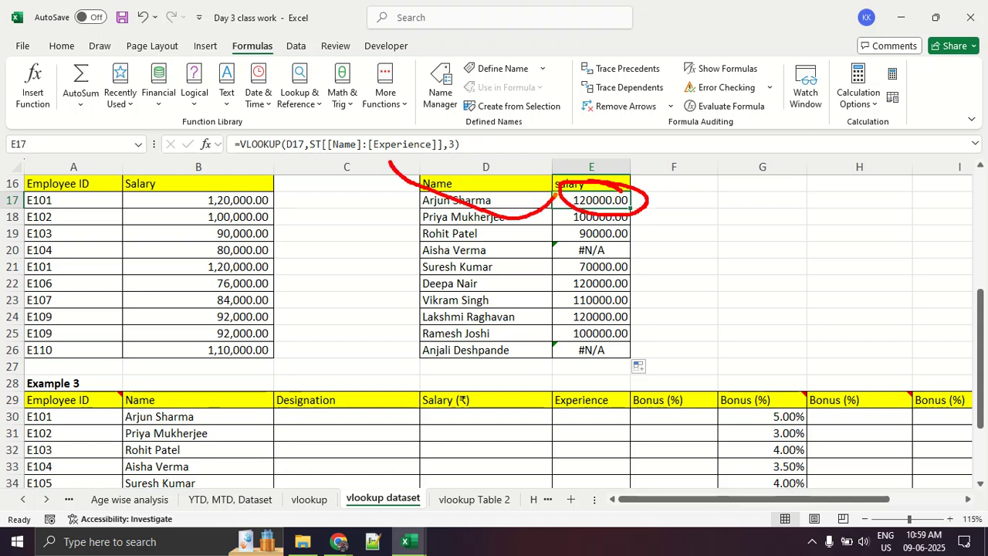
{"action": "mouse_move", "coordinate": [498, 129]}
{"action": "left_mouse_down"}
{"action": "mouse_move", "coordinate": [240, 120]}
{"action": "mouse_move", "coordinate": [498, 155]}
{"action": "mouse_move", "coordinate": [475, 120]}
{"action": "left_mouse_up"}
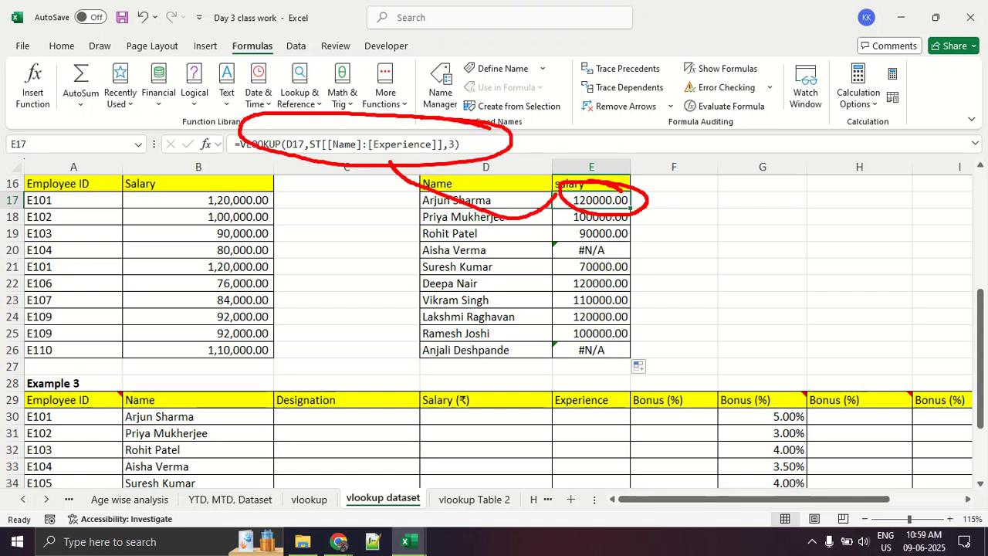
{"action": "key", "text": "Escape"}
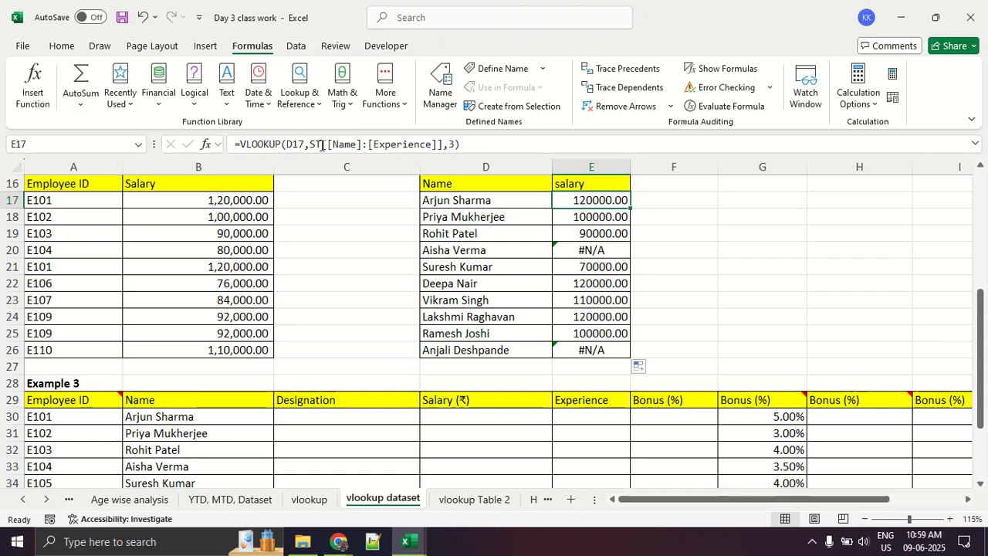
- Open the E17 formula for editing and examine its lookup_value argument D17, underlining it in red and clearing the marks
{"action": "scroll", "coordinate": [307, 176], "scroll_direction": "up", "scroll_amount": 2}
{"action": "left_click", "coordinate": [292, 145]}
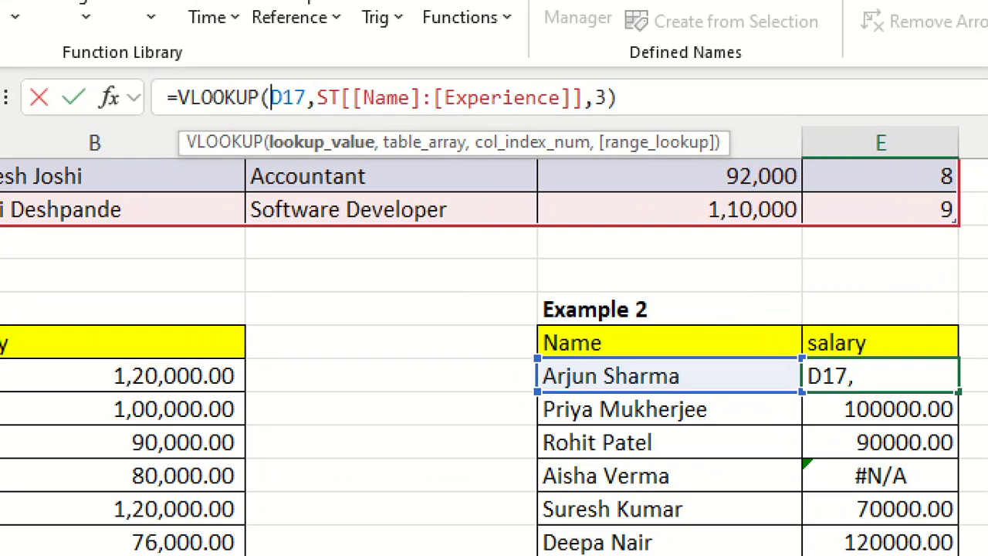
{"action": "left_click_drag", "start_coordinate": [230, 168], "coordinate": [391, 166]}
{"action": "left_click_drag", "start_coordinate": [272, 117], "coordinate": [310, 117]}
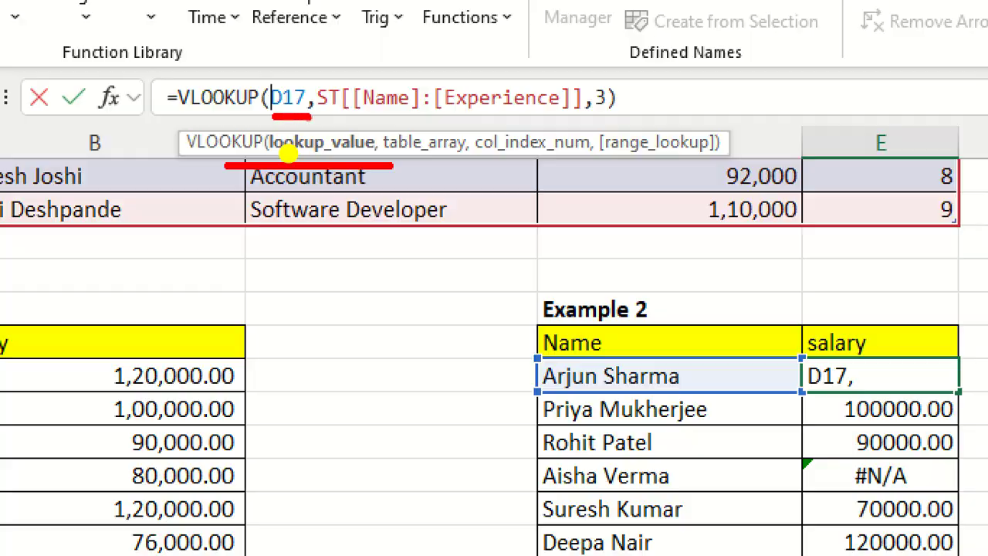
{"action": "key", "text": "Escape"}
{"action": "left_click", "coordinate": [315, 166]}
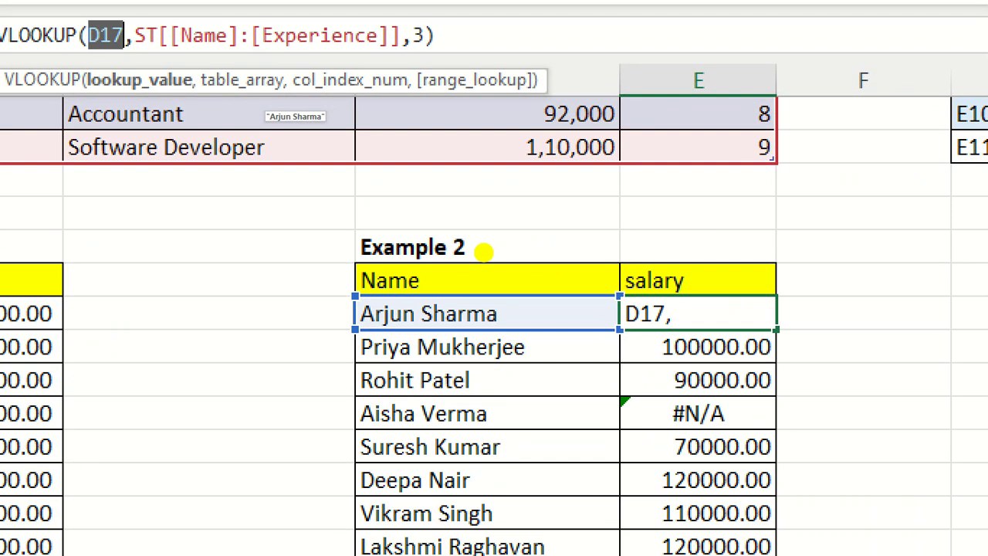
{"action": "mouse_move", "coordinate": [624, 310]}
{"action": "left_mouse_down"}
{"action": "mouse_move", "coordinate": [394, 270]}
{"action": "mouse_move", "coordinate": [738, 403]}
{"action": "mouse_move", "coordinate": [503, 279]}
{"action": "left_mouse_up"}
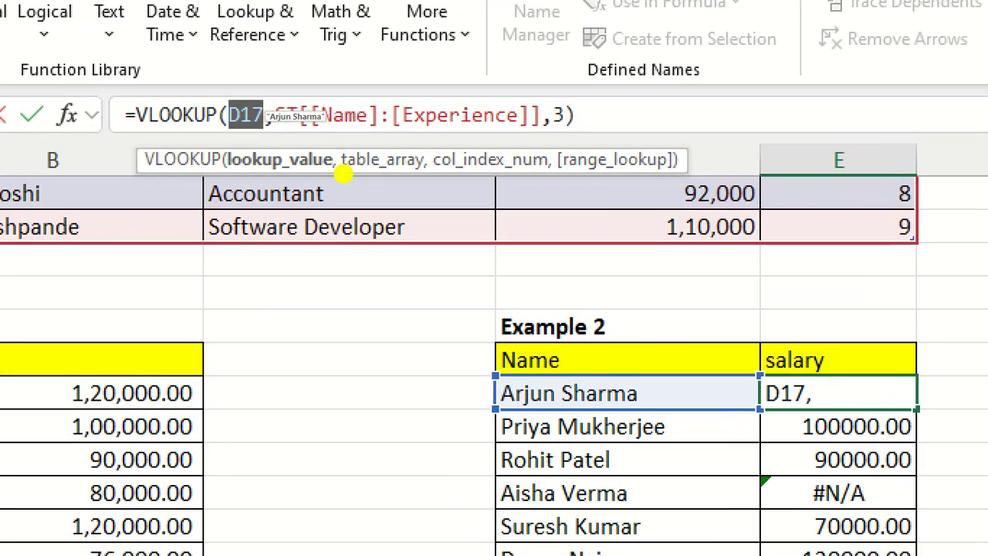
- Highlight the table_array argument in the E17 formula and examine the range it covers in Table 1
{"action": "left_click_drag", "start_coordinate": [336, 174], "coordinate": [462, 179]}
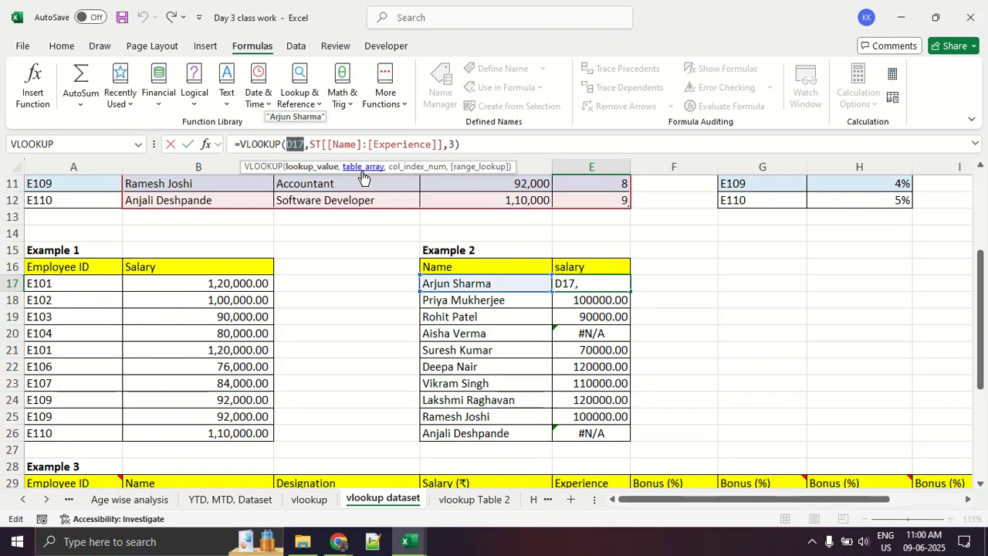
{"action": "left_click", "coordinate": [387, 173]}
{"action": "scroll", "coordinate": [378, 285], "scroll_direction": "up", "scroll_amount": 4}
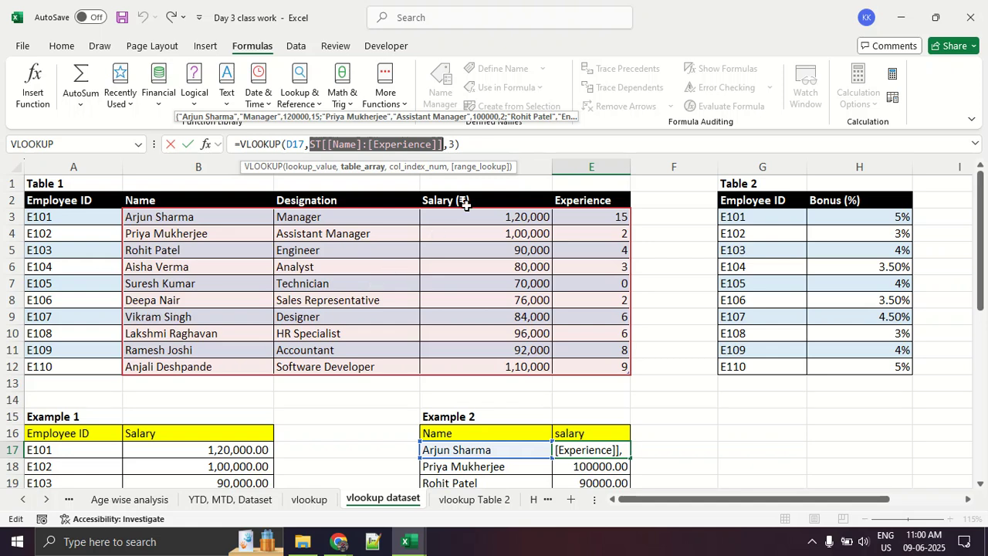
- Highlight the col_index_num argument, circle it and number Table 1's Name, Designation and Salary columns 1 to 3 in red; discard marks and editing
{"action": "left_click", "coordinate": [416, 167]}
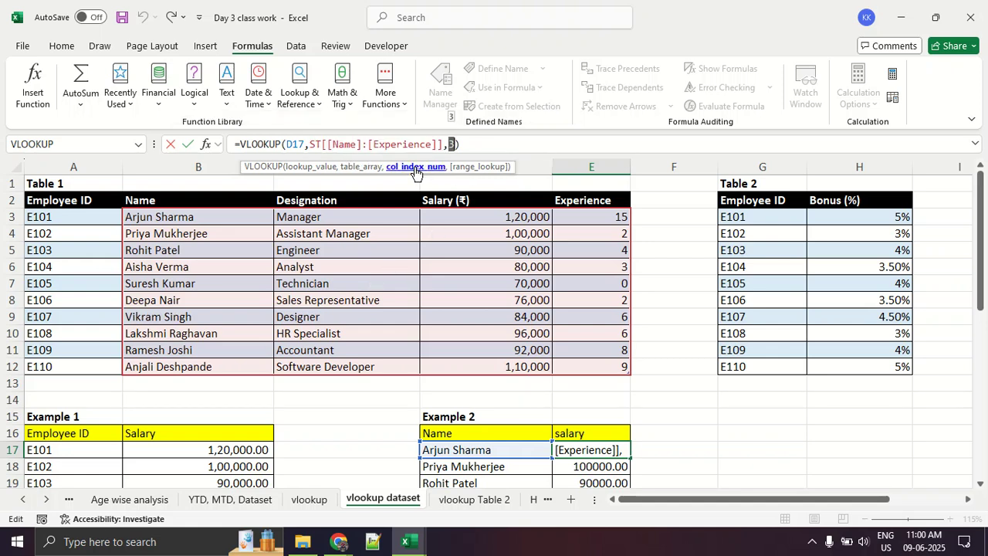
{"action": "mouse_move", "coordinate": [455, 124]}
{"action": "left_mouse_down"}
{"action": "mouse_move", "coordinate": [439, 148]}
{"action": "mouse_move", "coordinate": [457, 125]}
{"action": "left_mouse_up"}
{"action": "left_click_drag", "start_coordinate": [280, 254], "coordinate": [366, 266]}
{"action": "mouse_move", "coordinate": [423, 234]}
{"action": "left_mouse_down"}
{"action": "mouse_move", "coordinate": [450, 233]}
{"action": "mouse_move", "coordinate": [440, 272]}
{"action": "mouse_move", "coordinate": [481, 290]}
{"action": "left_mouse_up"}
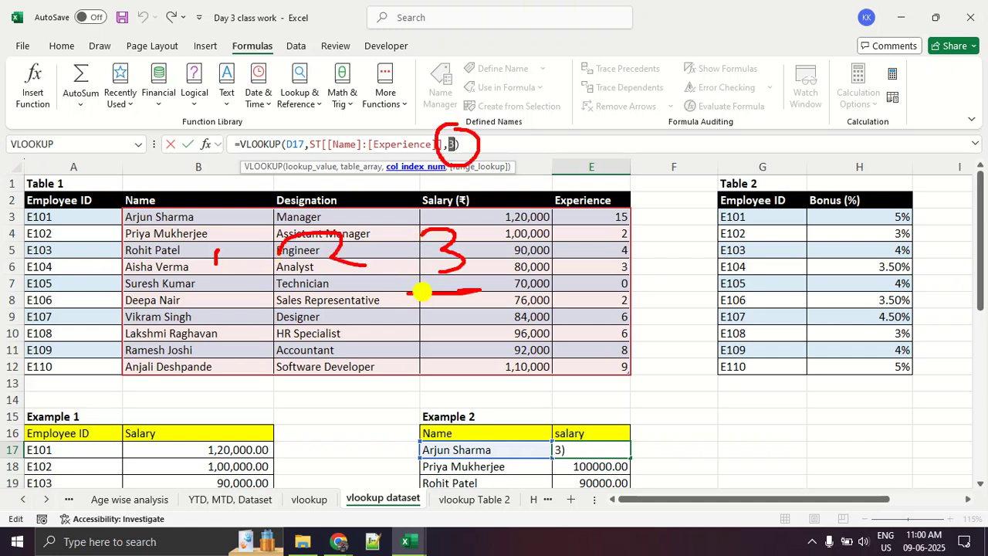
{"action": "key", "text": "Escape"}
{"action": "key", "text": "Escape"}
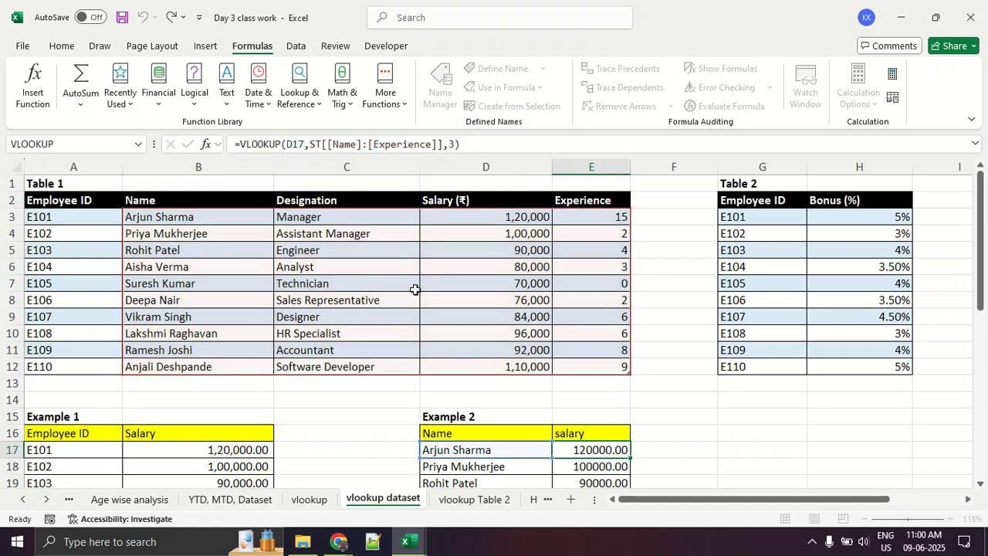
- Underline names and their salaries in the upper rows of Example 2 in red and clear the marks
{"action": "scroll", "coordinate": [718, 485], "scroll_direction": "down", "scroll_amount": 3}
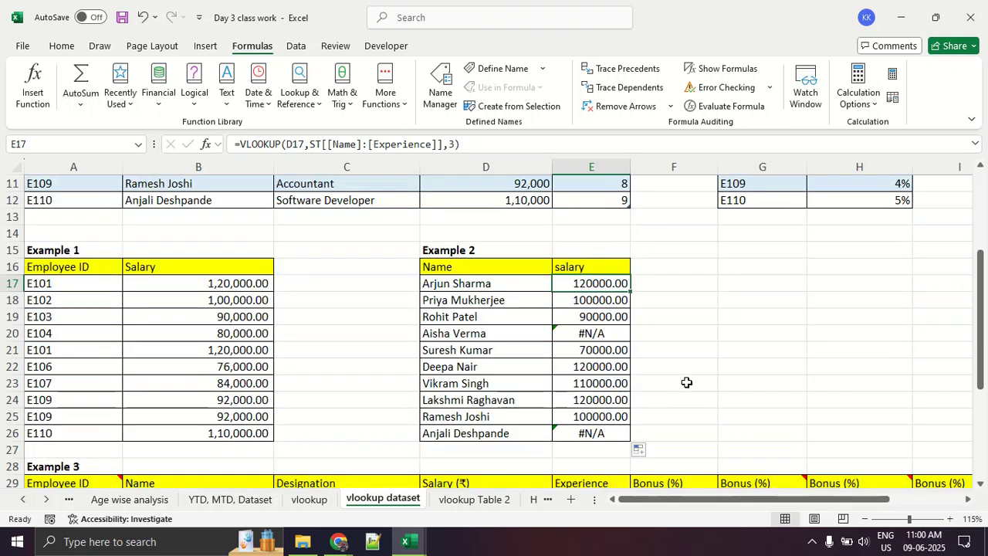
{"action": "left_click", "coordinate": [684, 365]}
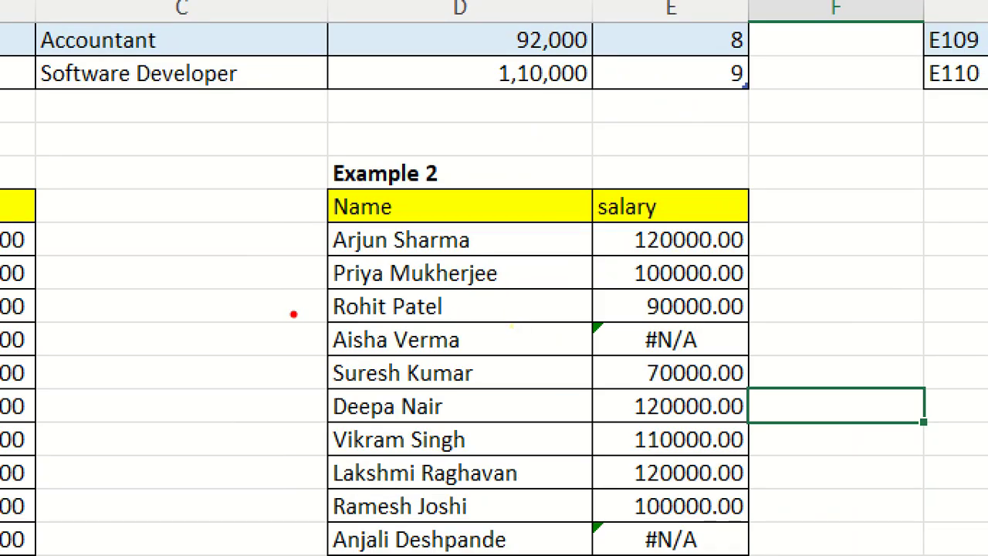
{"action": "mouse_move", "coordinate": [302, 320]}
{"action": "left_mouse_down"}
{"action": "mouse_move", "coordinate": [827, 321]}
{"action": "mouse_move", "coordinate": [388, 223]}
{"action": "mouse_move", "coordinate": [507, 338]}
{"action": "left_mouse_up"}
{"action": "left_click_drag", "start_coordinate": [320, 291], "coordinate": [583, 289]}
{"action": "left_click_drag", "start_coordinate": [319, 330], "coordinate": [550, 332]}
{"action": "left_click_drag", "start_coordinate": [612, 290], "coordinate": [767, 289]}
{"action": "left_click_drag", "start_coordinate": [604, 318], "coordinate": [759, 317]}
{"action": "key", "text": "Escape"}
- Underline Table 1's E102 row from Name through Experience and the E103 salary in red, and clear the marks
{"action": "scroll", "coordinate": [308, 301], "scroll_direction": "up", "scroll_amount": 4}
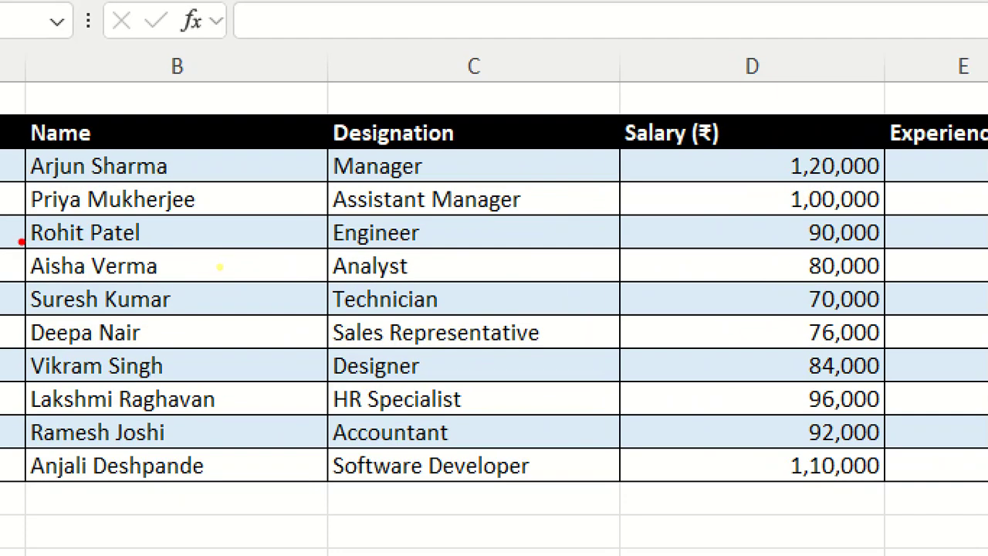
{"action": "mouse_move", "coordinate": [125, 243]}
{"action": "left_mouse_down"}
{"action": "mouse_move", "coordinate": [246, 243]}
{"action": "mouse_move", "coordinate": [196, 259]}
{"action": "mouse_move", "coordinate": [569, 265]}
{"action": "mouse_move", "coordinate": [603, 247]}
{"action": "left_mouse_up"}
{"action": "left_click_drag", "start_coordinate": [484, 258], "coordinate": [546, 263]}
{"action": "key", "text": "Escape"}
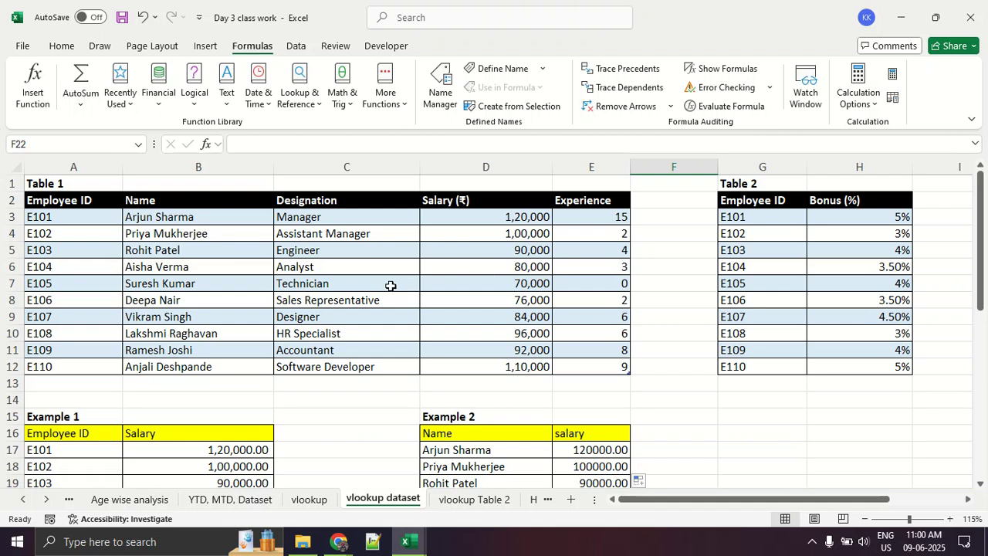
{"action": "scroll", "coordinate": [390, 286], "scroll_direction": "down", "scroll_amount": 3}
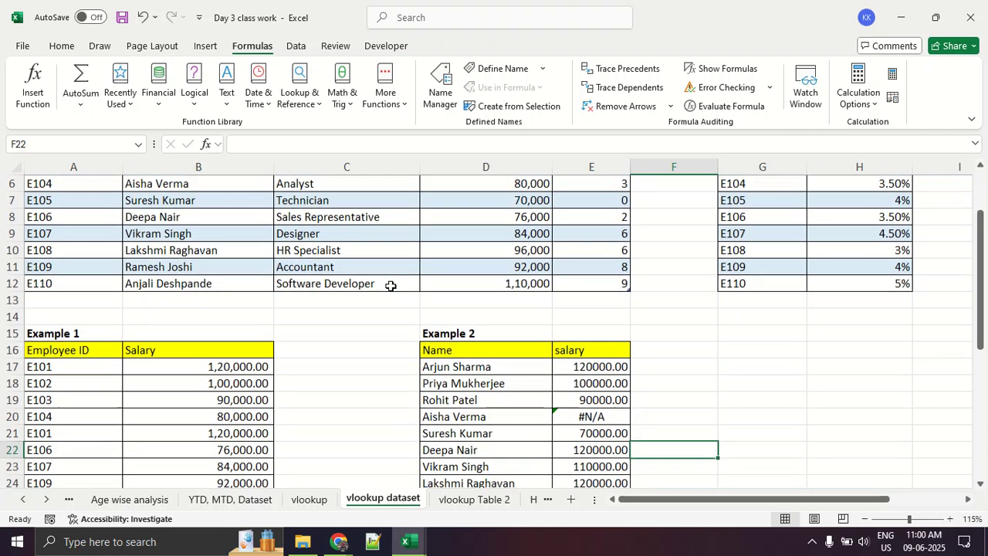
{"action": "scroll", "coordinate": [391, 286], "scroll_direction": "up", "scroll_amount": 1}
{"action": "scroll", "coordinate": [391, 285], "scroll_direction": "up", "scroll_amount": 1}
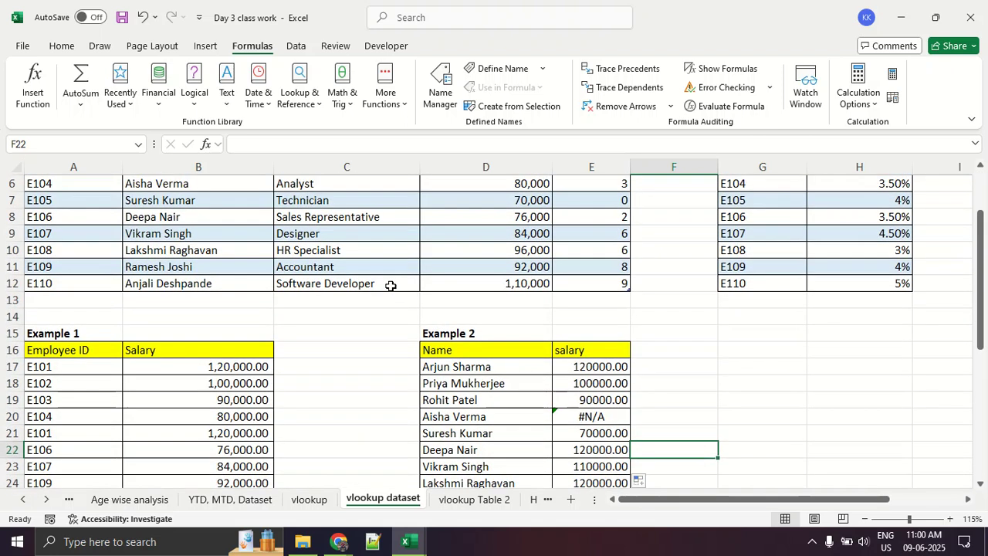
{"action": "scroll", "coordinate": [390, 286], "scroll_direction": "down", "scroll_amount": 2}
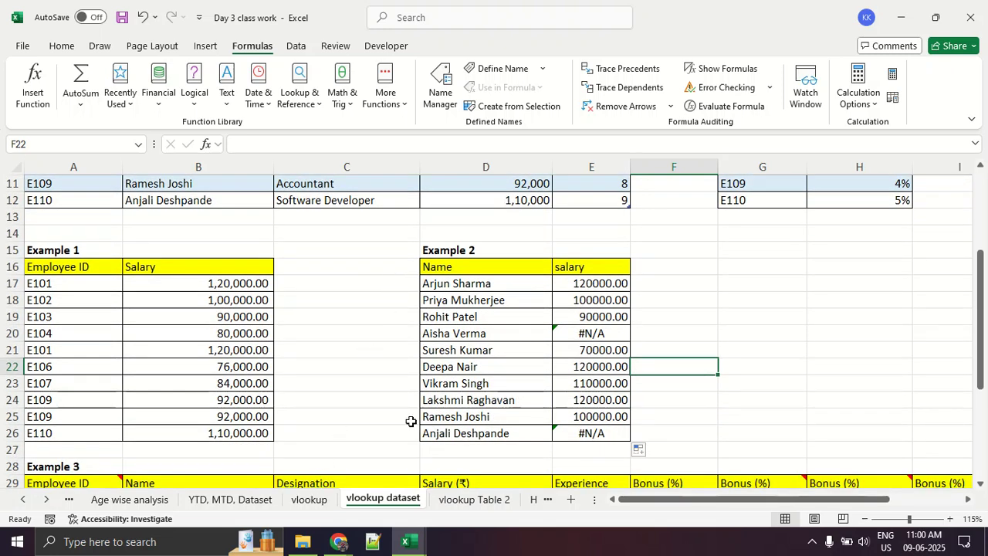
- Open the function arguments of the VLOOKUP in E17 and circle the empty Range_lookup argument in red
{"action": "key", "text": "alt+Tab"}
{"action": "key", "text": "alt+Tab"}
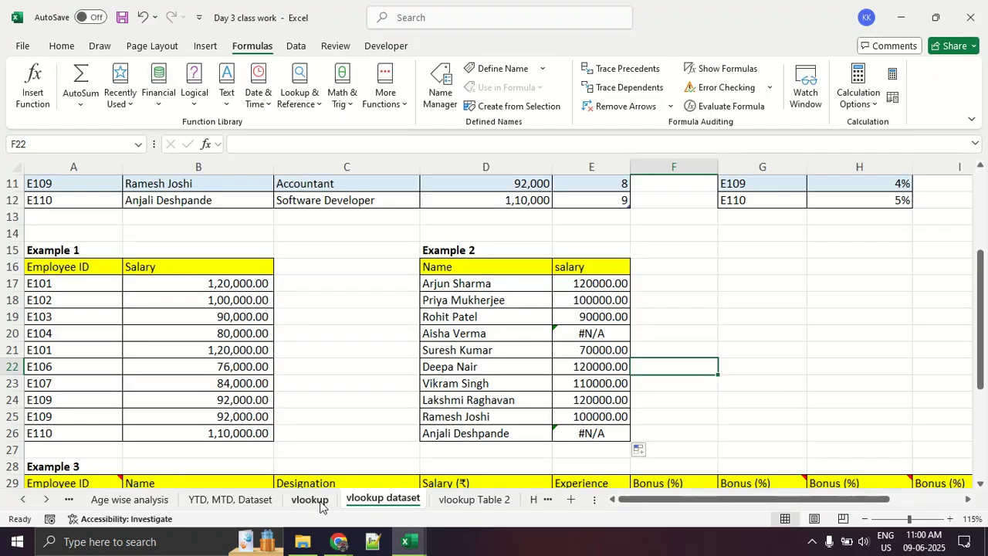
{"action": "scroll", "coordinate": [359, 274], "scroll_direction": "up", "scroll_amount": 4}
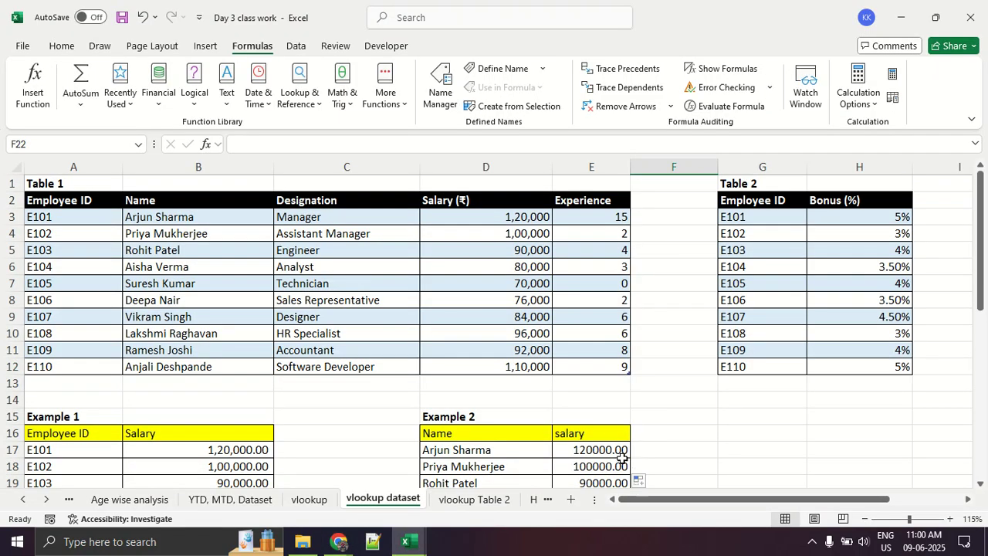
{"action": "left_click", "coordinate": [623, 455]}
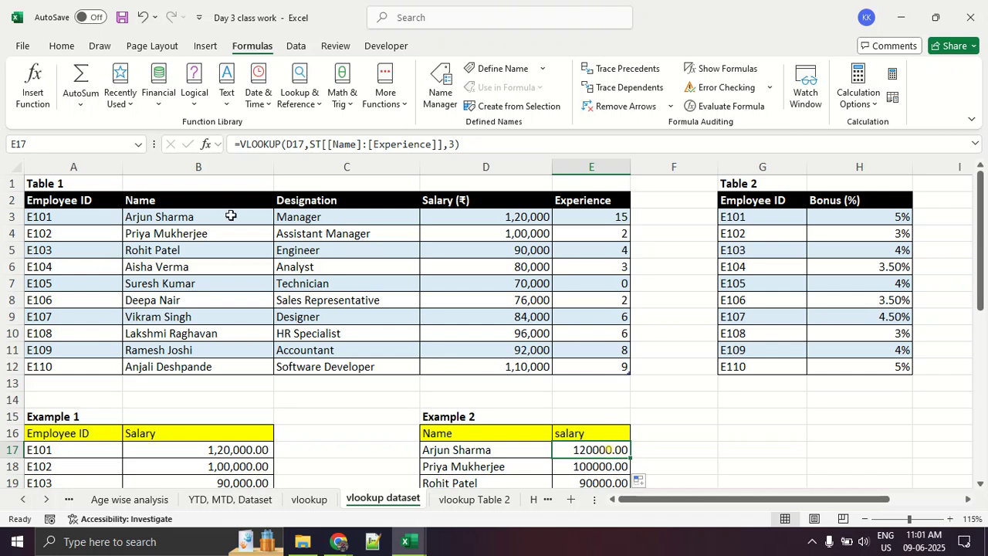
{"action": "left_click", "coordinate": [209, 148]}
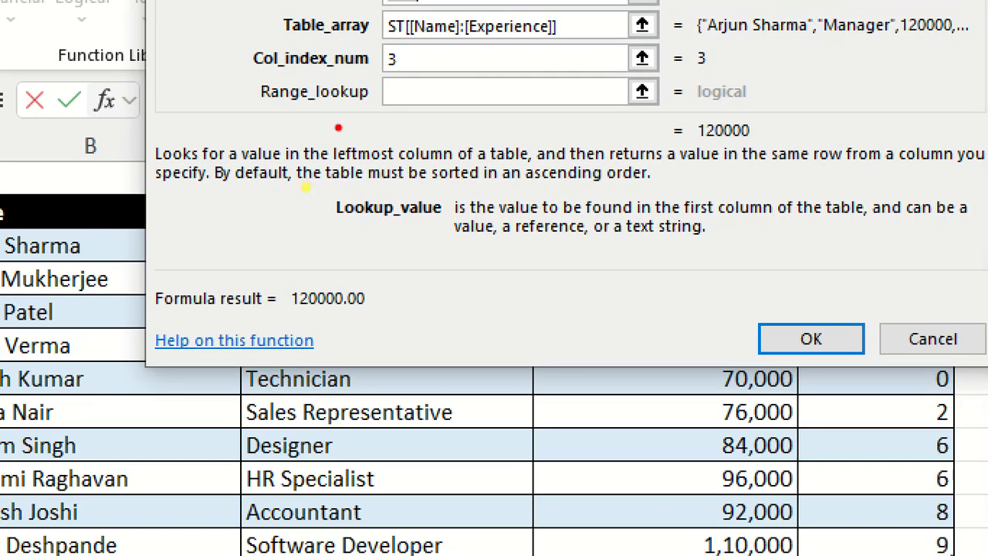
{"action": "mouse_move", "coordinate": [339, 127]}
{"action": "left_mouse_down"}
{"action": "mouse_move", "coordinate": [714, 137]}
{"action": "mouse_move", "coordinate": [359, 62]}
{"action": "mouse_move", "coordinate": [274, 151]}
{"action": "mouse_move", "coordinate": [409, 158]}
{"action": "left_mouse_up"}
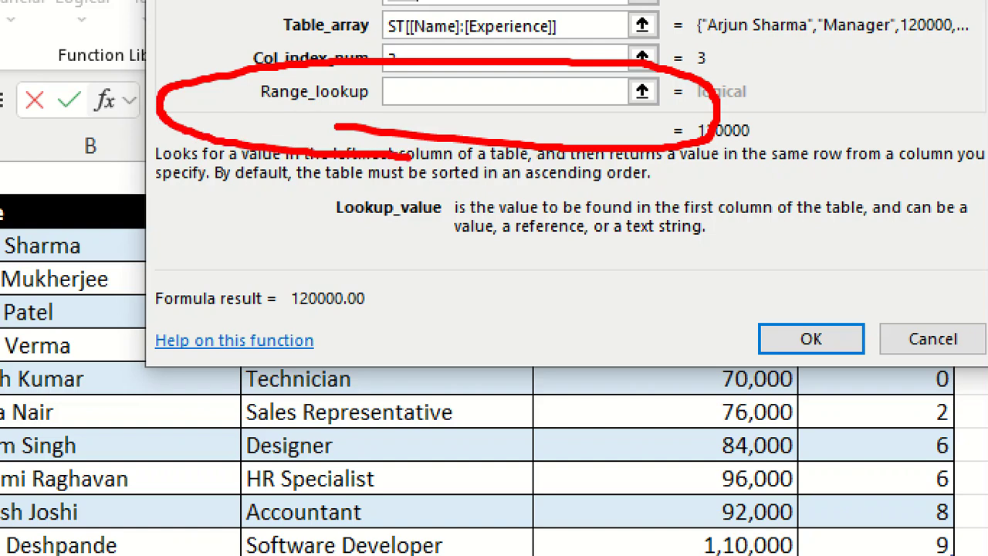
{"action": "mouse_move", "coordinate": [249, 116]}
{"action": "left_mouse_down"}
{"action": "mouse_move", "coordinate": [268, 128]}
{"action": "mouse_move", "coordinate": [325, 89]}
{"action": "left_mouse_up"}
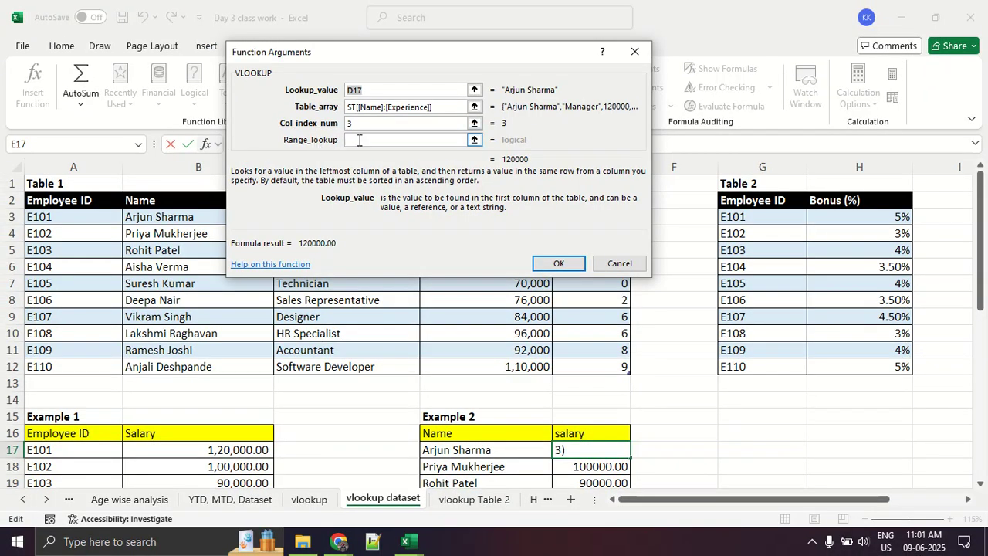
- Set Range_lookup to False in the E17 formula and fill it down Example 2's salary column
{"action": "left_click", "coordinate": [379, 144]}
{"action": "type", "text": "False"}
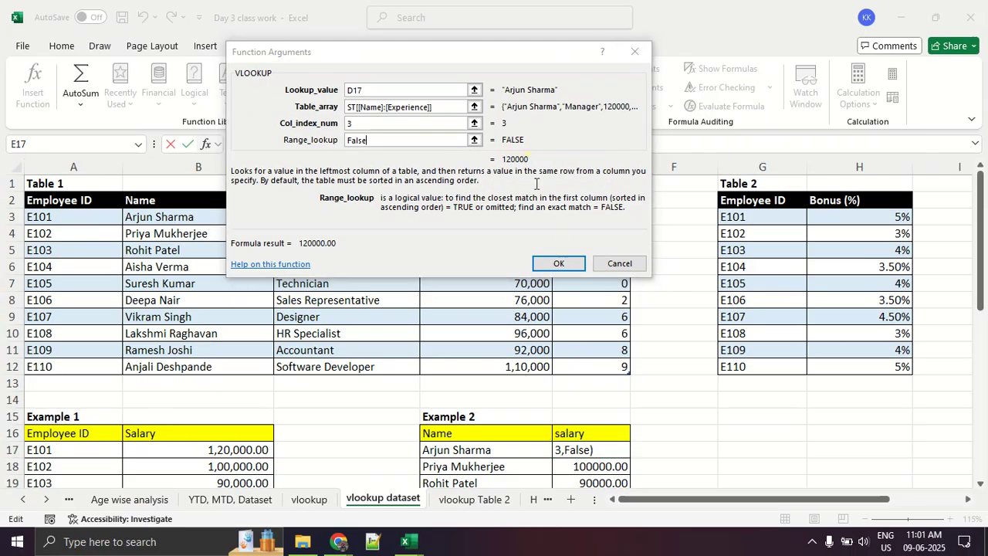
{"action": "left_click", "coordinate": [559, 263]}
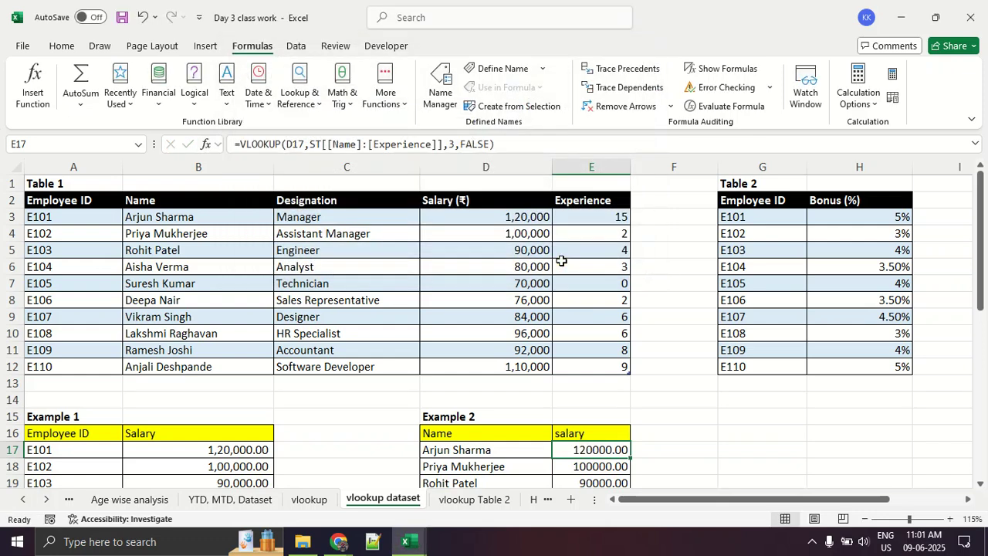
{"action": "scroll", "coordinate": [789, 379], "scroll_direction": "down", "scroll_amount": 2}
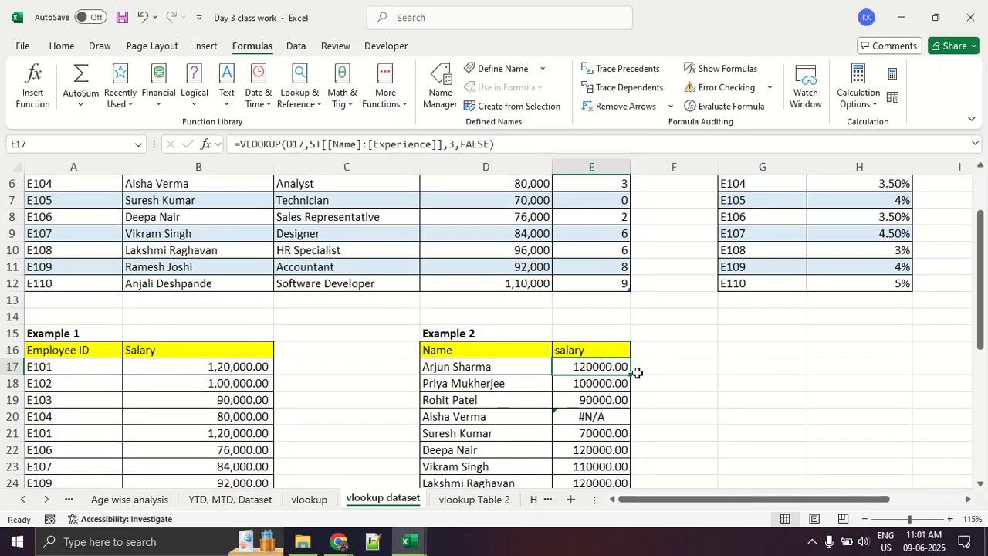
{"action": "double_click", "coordinate": [635, 373]}
{"action": "left_click", "coordinate": [734, 384]}
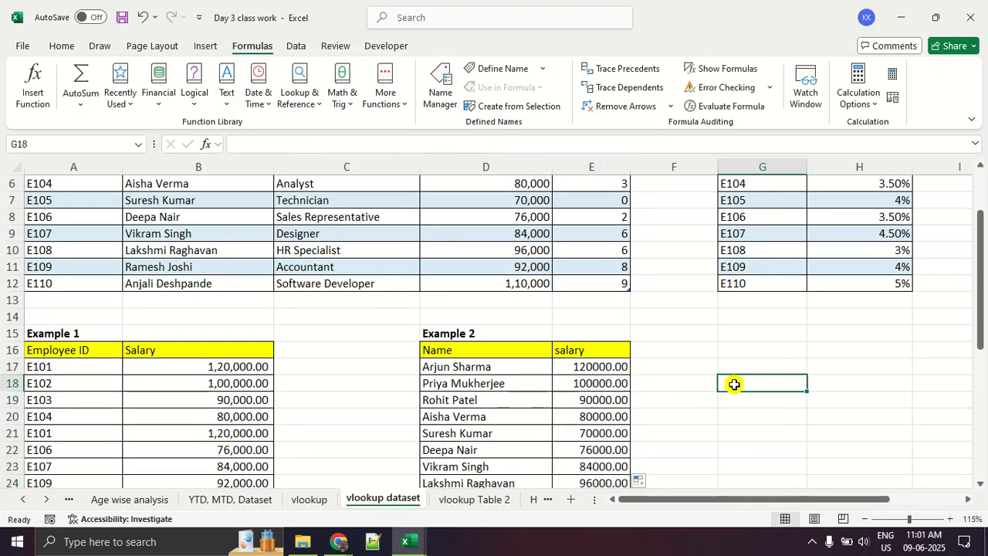
- Underline Example 2's fourth row in red and select the E104 name through salary in Table 1 to compare them
{"action": "scroll", "coordinate": [735, 384], "scroll_direction": "down", "scroll_amount": 3}
{"action": "right_click", "coordinate": [734, 384]}
{"action": "key", "text": "Escape"}
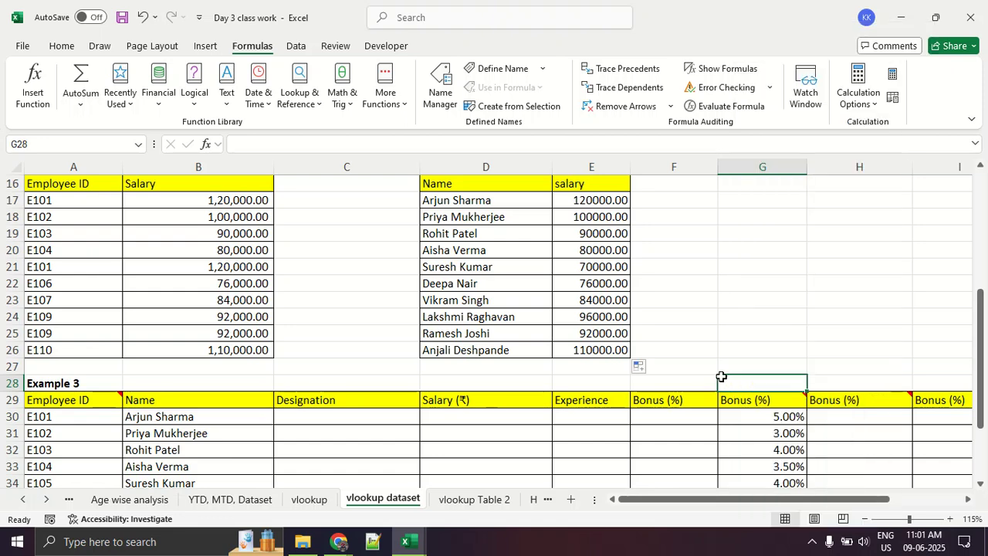
{"action": "left_click", "coordinate": [712, 316]}
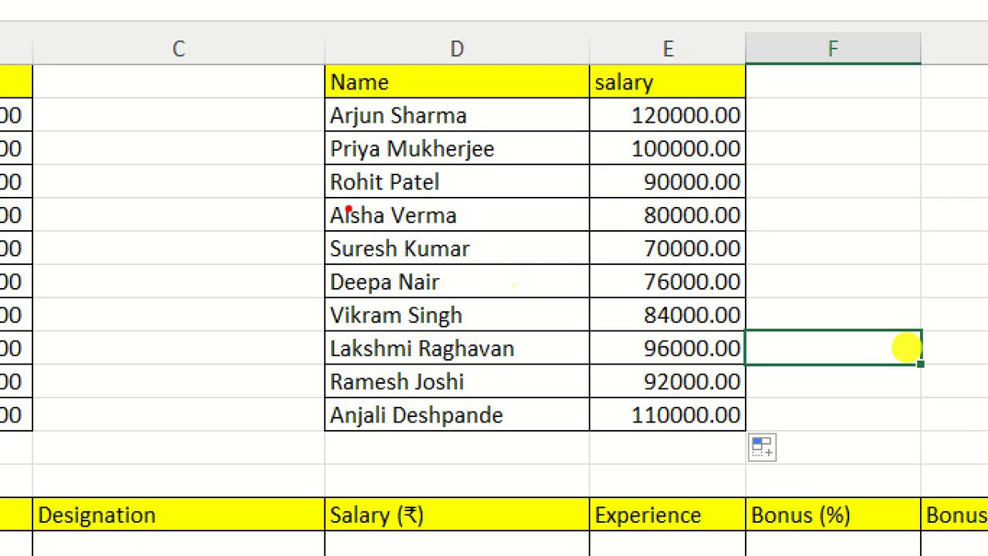
{"action": "left_click_drag", "start_coordinate": [288, 236], "coordinate": [987, 237]}
{"action": "key", "text": "Escape"}
{"action": "scroll", "coordinate": [366, 250], "scroll_direction": "up", "scroll_amount": 5}
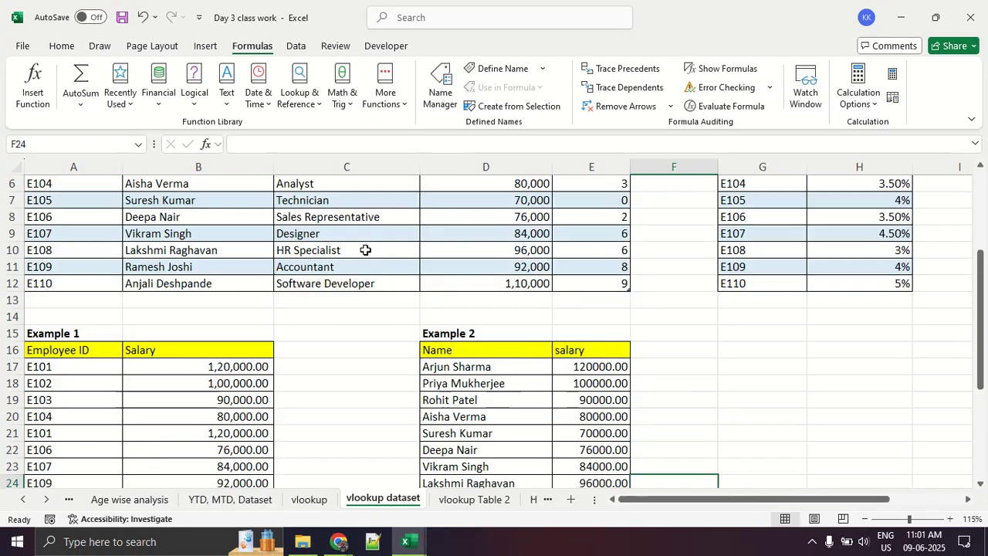
{"action": "left_click_drag", "start_coordinate": [169, 264], "coordinate": [503, 265]}
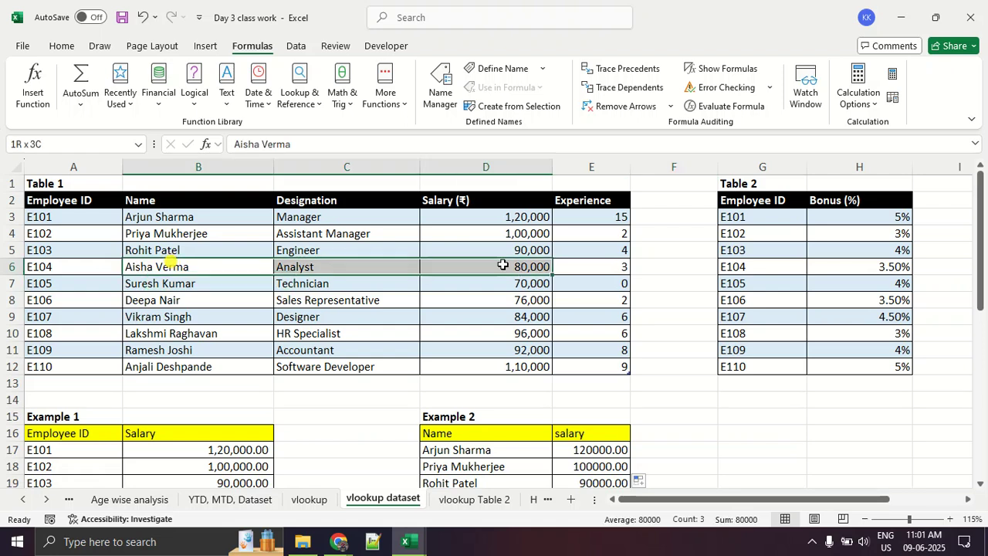
{"action": "scroll", "coordinate": [502, 265], "scroll_direction": "down", "scroll_amount": 2}
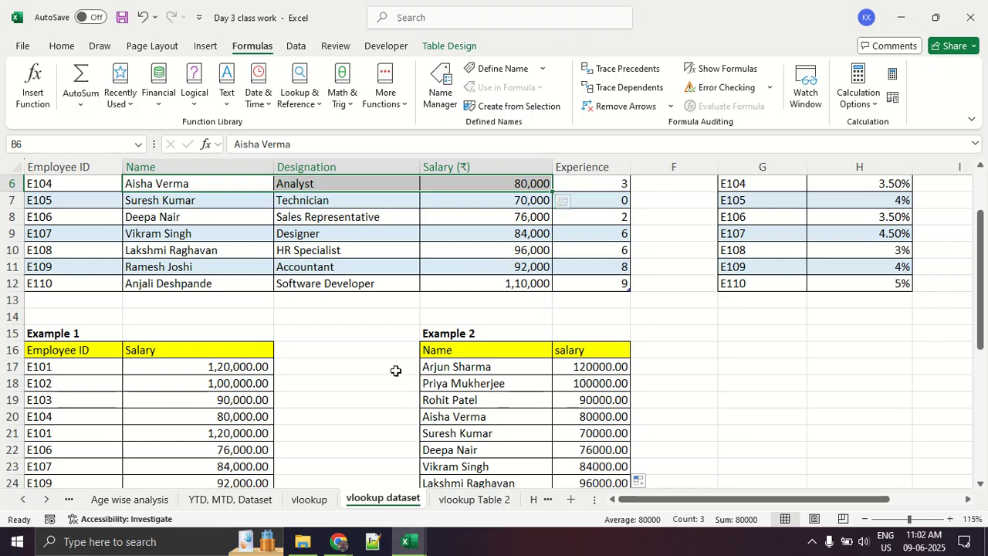
{"action": "left_click", "coordinate": [364, 369]}
{"action": "scroll", "coordinate": [352, 361], "scroll_direction": "up", "scroll_amount": 2}
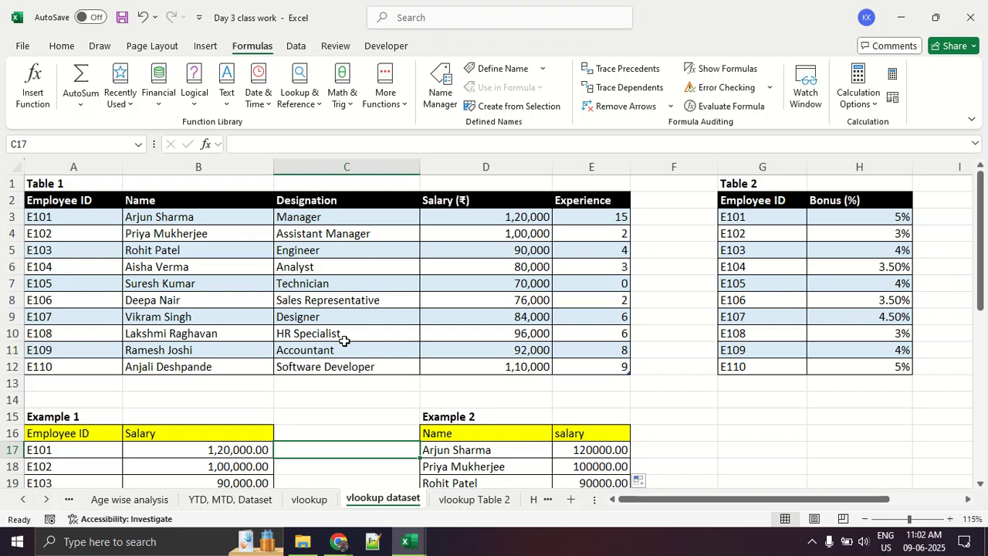
{"action": "scroll", "coordinate": [344, 340], "scroll_direction": "down", "scroll_amount": 2}
- Start a VLOOKUP formula in G16 to display its argument hint
{"action": "left_click", "coordinate": [763, 346]}
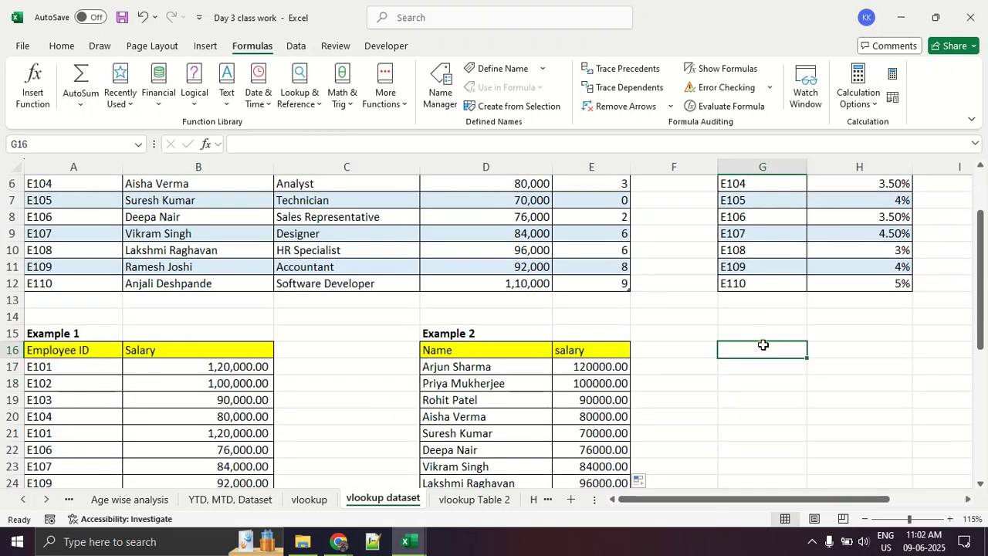
{"action": "type", "text": "="}
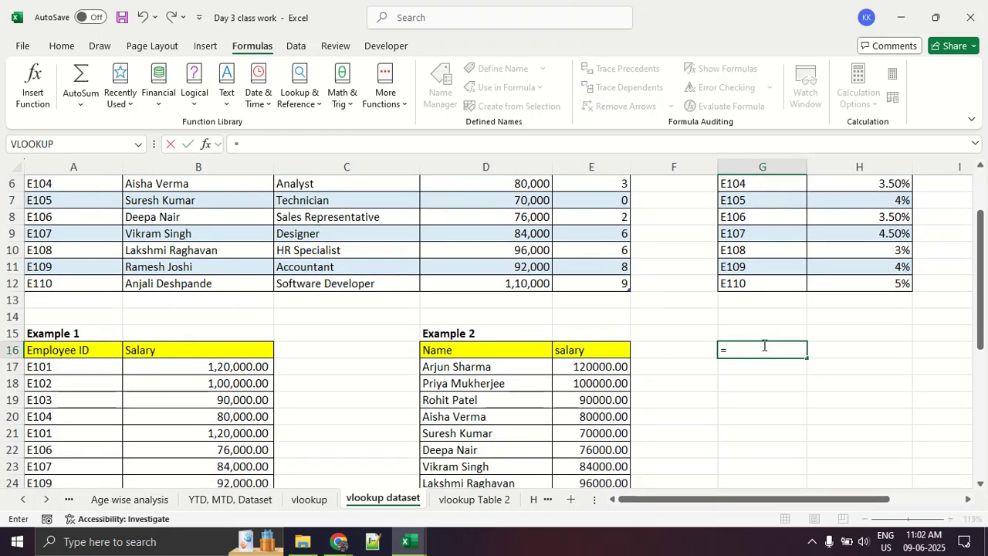
{"action": "type", "text": "vlo"}
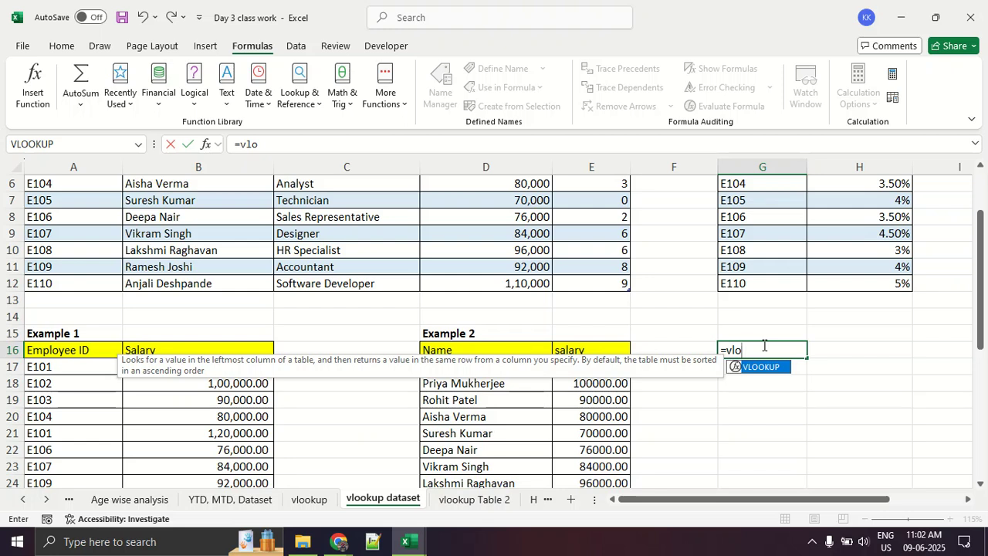
{"action": "key", "text": "Tab"}
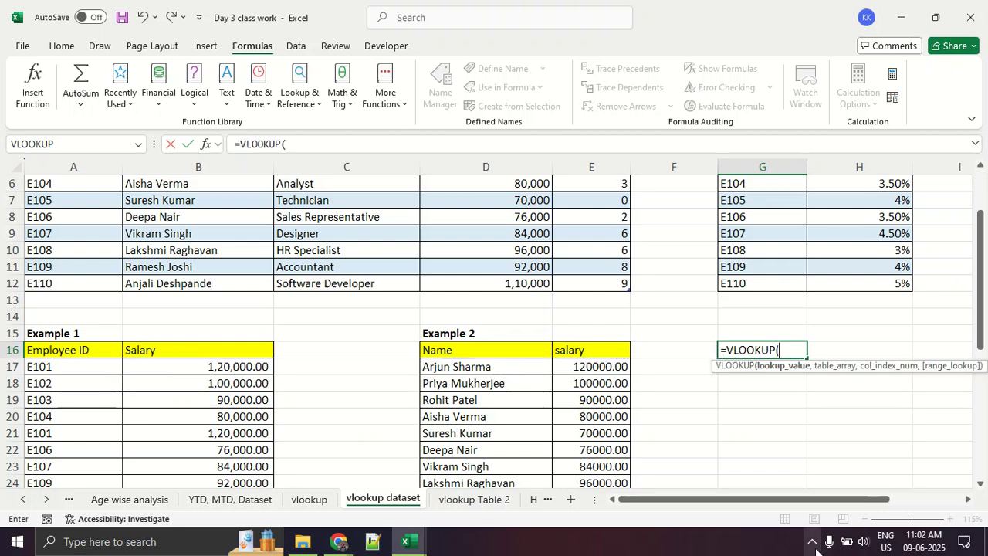
- Strike through lookup_value, table_array and col_index_num in red, underline the optional [range_lookup] twice, and clear the marks
{"action": "left_click_drag", "start_coordinate": [832, 505], "coordinate": [920, 499]}
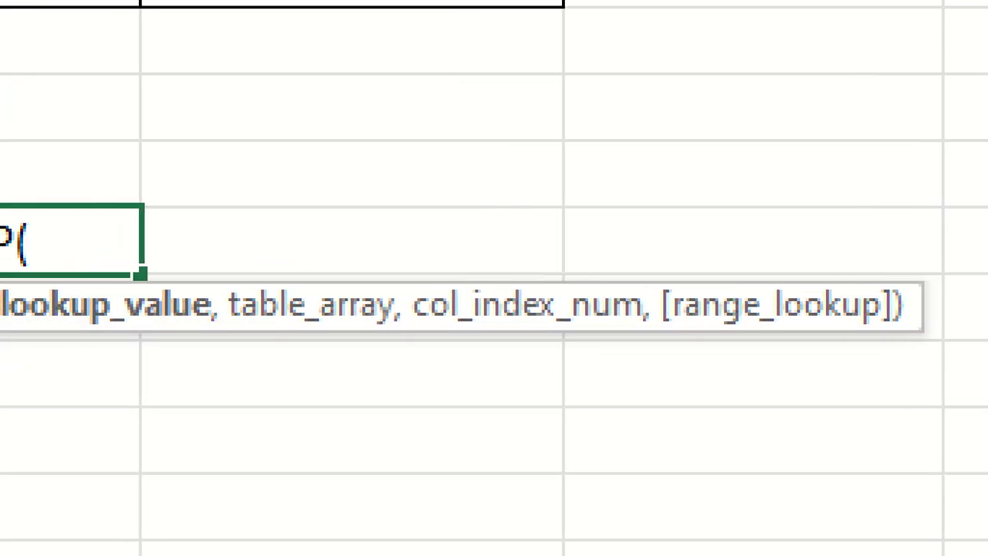
{"action": "left_click", "coordinate": [327, 400]}
{"action": "left_click_drag", "start_coordinate": [101, 386], "coordinate": [199, 265]}
{"action": "left_click_drag", "start_coordinate": [355, 363], "coordinate": [486, 240]}
{"action": "left_click_drag", "start_coordinate": [645, 370], "coordinate": [695, 230]}
{"action": "left_click_drag", "start_coordinate": [706, 368], "coordinate": [987, 346]}
{"action": "left_click_drag", "start_coordinate": [581, 390], "coordinate": [987, 382]}
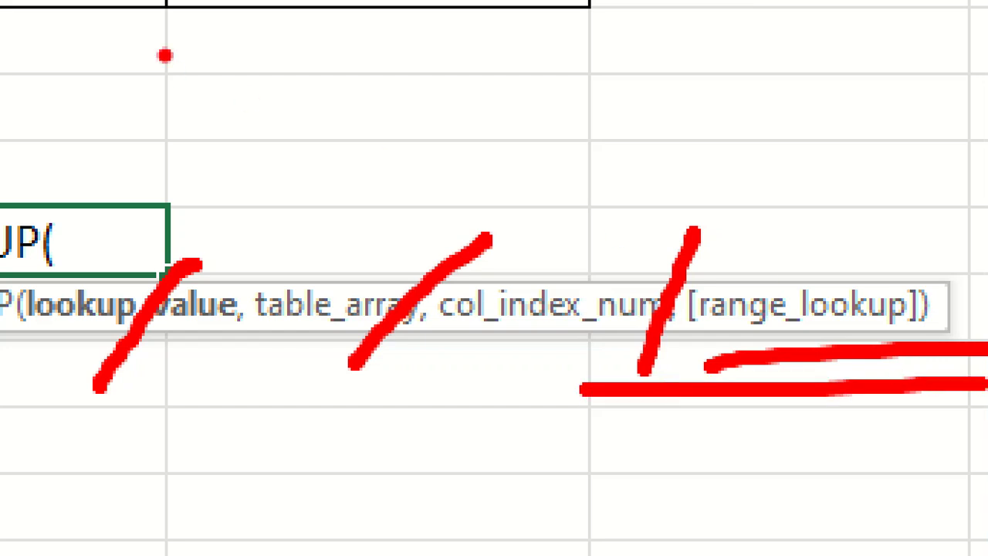
{"action": "mouse_move", "coordinate": [210, 28]}
{"action": "left_mouse_down"}
{"action": "mouse_move", "coordinate": [237, 28]}
{"action": "mouse_move", "coordinate": [462, 193]}
{"action": "left_mouse_up"}
{"action": "left_click_drag", "start_coordinate": [582, 6], "coordinate": [774, 141]}
{"action": "left_click_drag", "start_coordinate": [683, 139], "coordinate": [805, 254]}
{"action": "mouse_move", "coordinate": [297, 9]}
{"action": "left_mouse_down"}
{"action": "mouse_move", "coordinate": [46, 39]}
{"action": "mouse_move", "coordinate": [293, 6]}
{"action": "left_mouse_up"}
{"action": "mouse_move", "coordinate": [820, 23]}
{"action": "left_mouse_down"}
{"action": "mouse_move", "coordinate": [983, 223]}
{"action": "mouse_move", "coordinate": [695, 14]}
{"action": "left_mouse_up"}
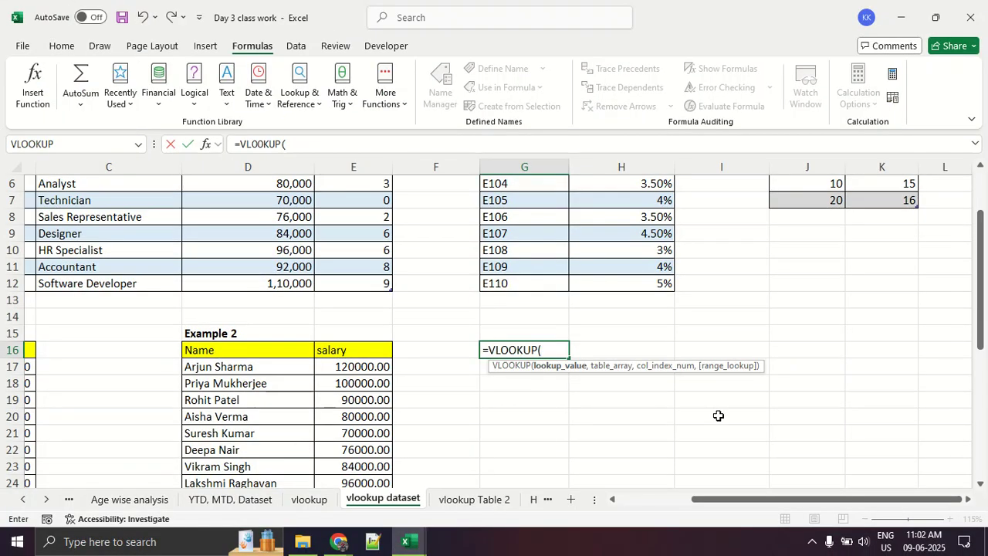
- Replace VLOOKUP with XLOOKUP in G16, examine its optional arguments, and discard the formula
{"action": "key", "text": "BackSpace"}
{"action": "key", "text": "BackSpace"}
{"action": "key", "text": "BackSpace"}
{"action": "key", "text": "BackSpace"}
{"action": "key", "text": "BackSpace"}
{"action": "key", "text": "BackSpace"}
{"action": "key", "text": "BackSpace"}
{"action": "key", "text": "BackSpace"}
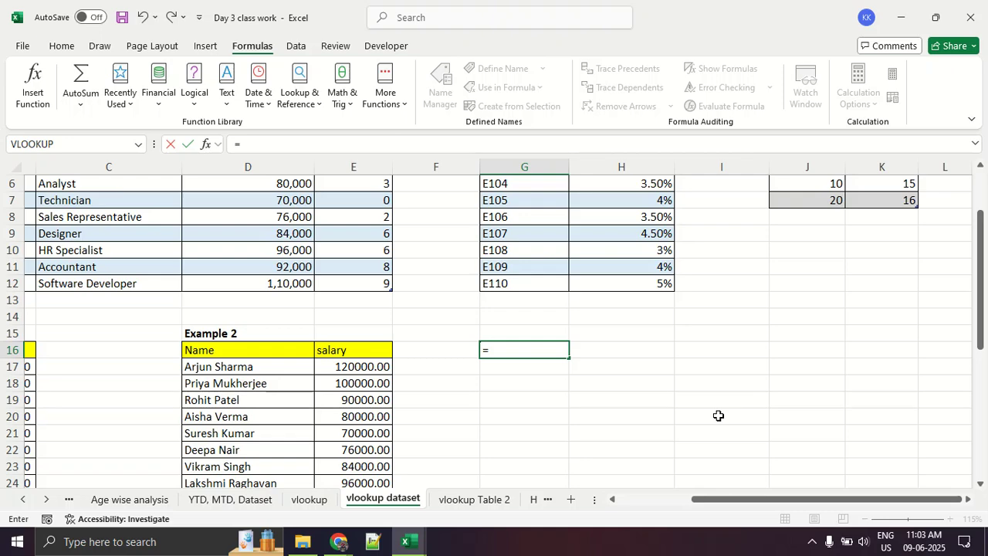
{"action": "type", "text": "xloo"}
{"action": "key", "text": "Tab"}
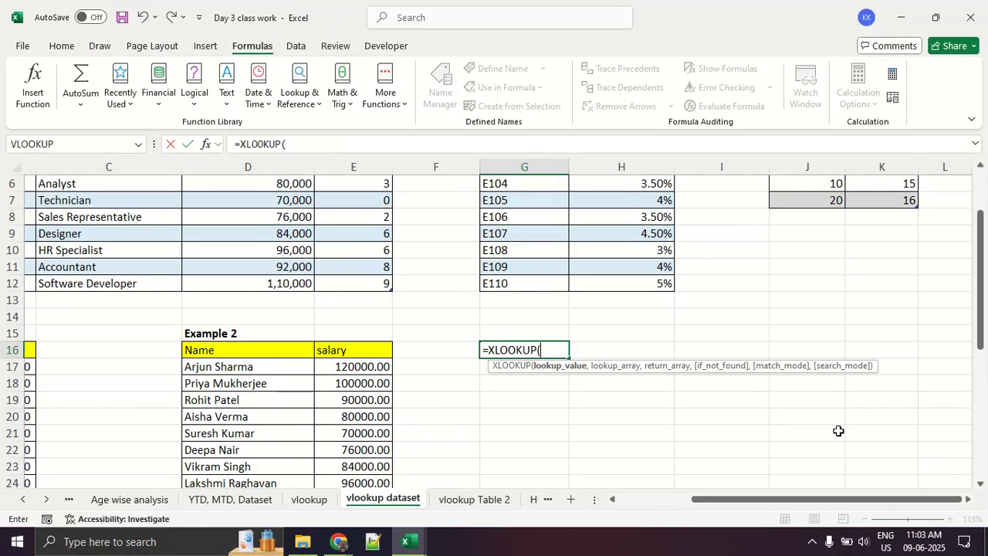
{"action": "left_click", "coordinate": [625, 450]}
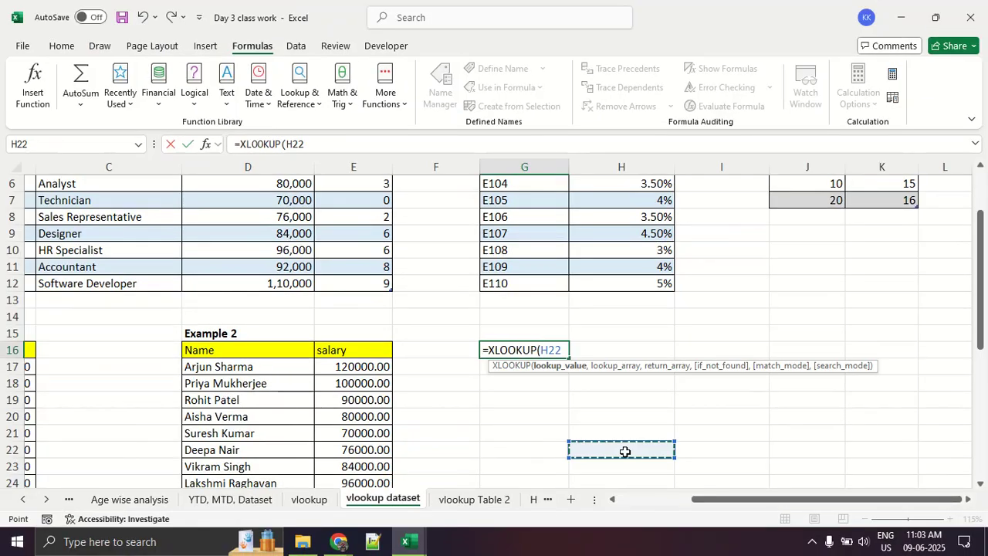
{"action": "key", "text": "Escape"}
{"action": "left_click", "coordinate": [532, 429]}
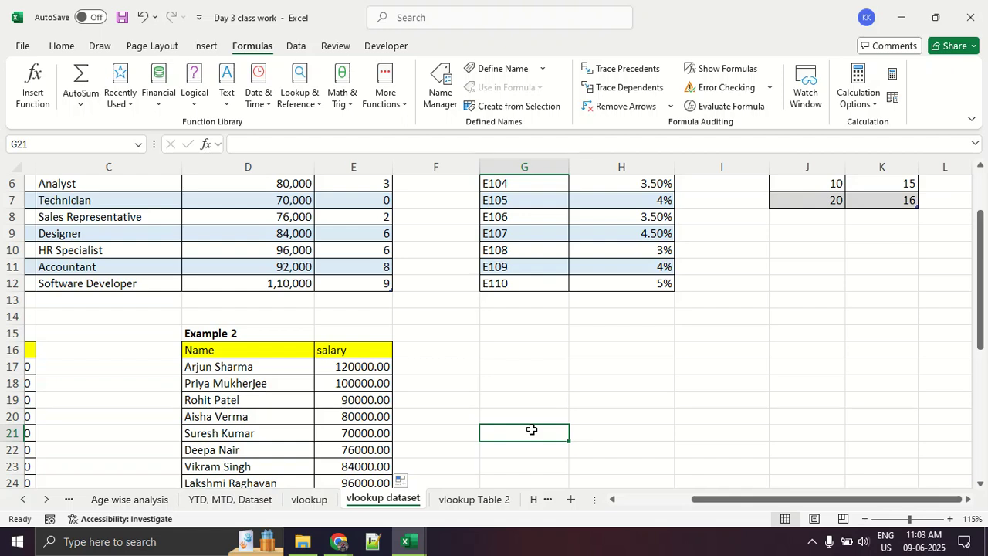
- Underline the TRUE, FALSE and exact-match notes for range_lookup on the vlookup sheet in red, and return to Table 1 on vlookup dataset
{"action": "left_click", "coordinate": [309, 500]}
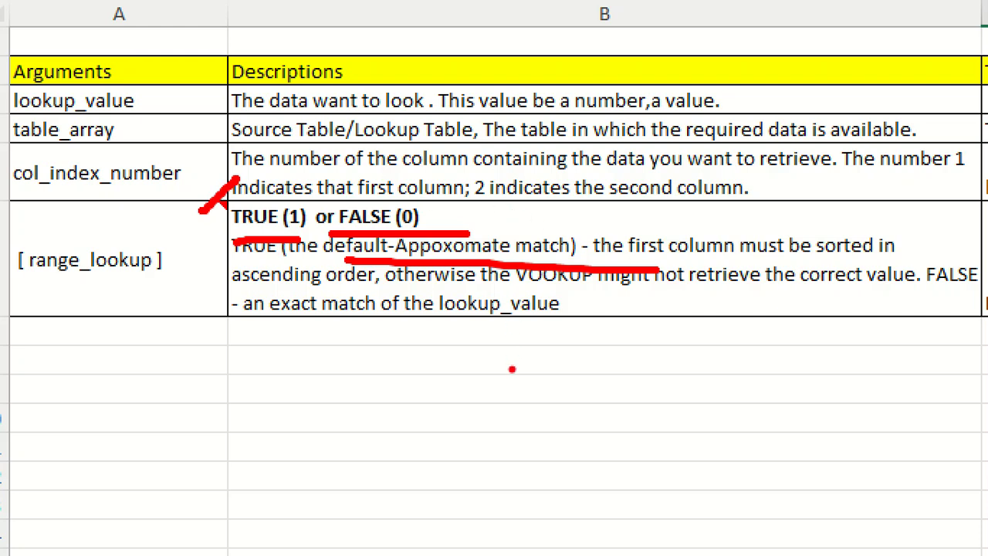
{"action": "left_click_drag", "start_coordinate": [256, 321], "coordinate": [500, 323]}
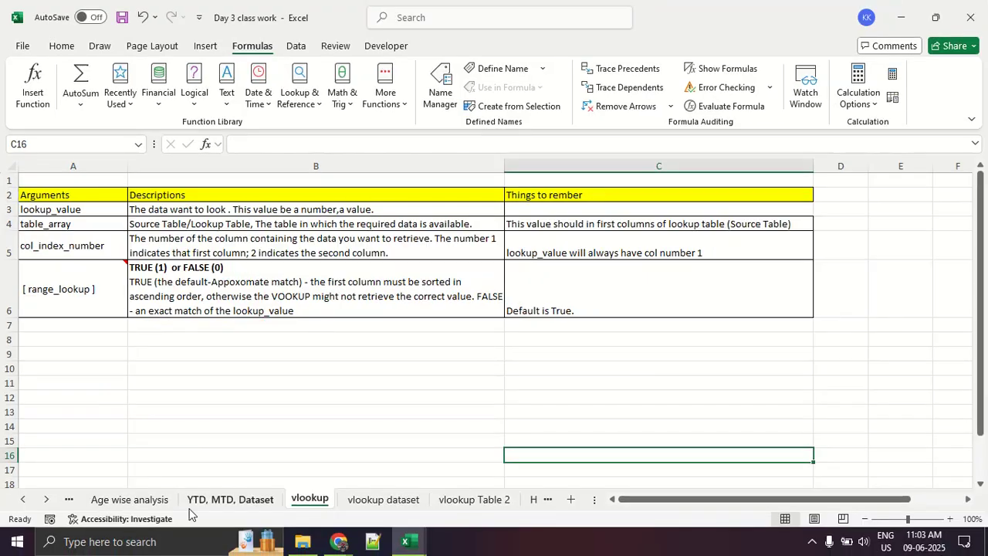
{"action": "left_click", "coordinate": [349, 501]}
{"action": "scroll", "coordinate": [324, 328], "scroll_direction": "up", "scroll_amount": 2}
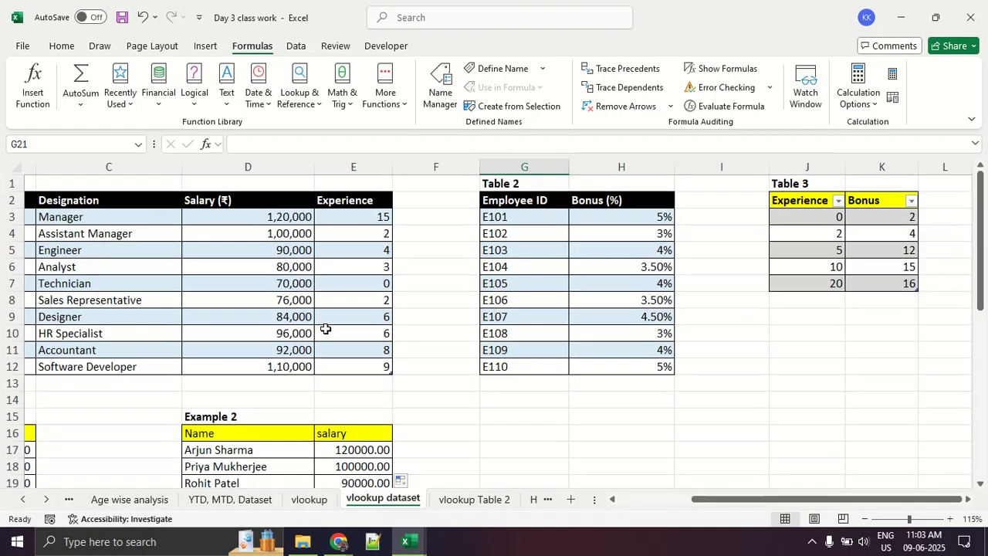
{"action": "left_click_drag", "start_coordinate": [732, 495], "coordinate": [657, 497]}
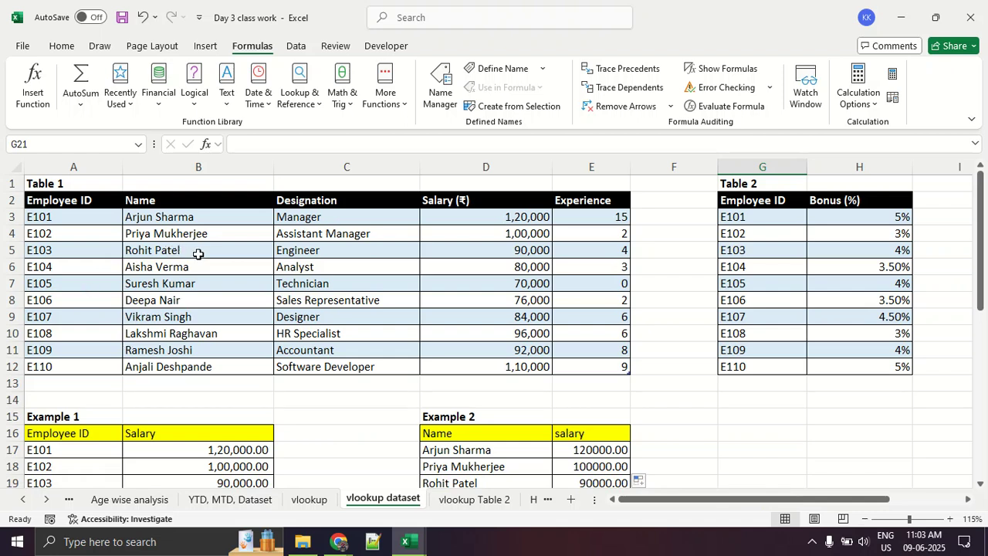
{"action": "left_click", "coordinate": [192, 318]}
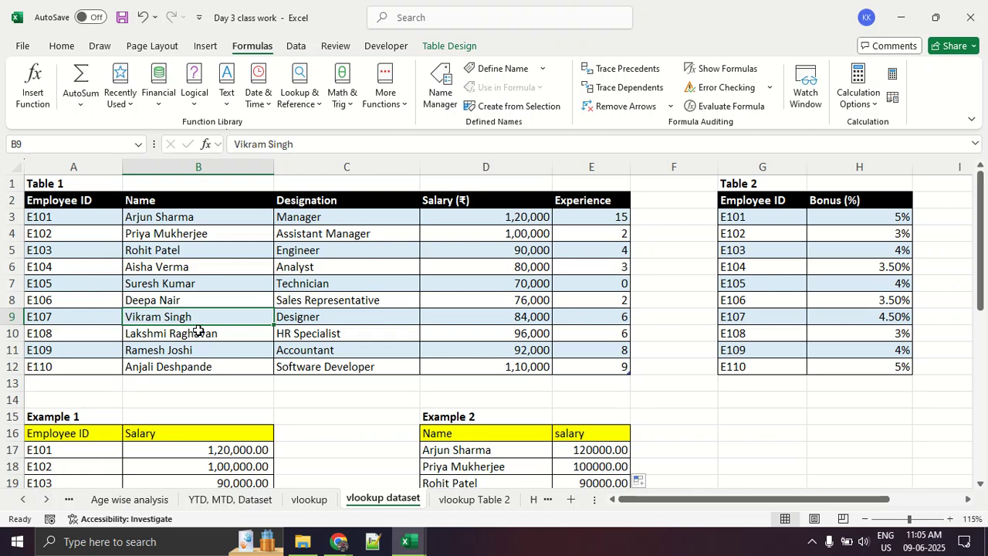
- Bring Example 1 and Example 2 into view, check the participant list in the Google Meet call, and return to the Excel workbook
{"action": "scroll", "coordinate": [198, 330], "scroll_direction": "down", "scroll_amount": 2}
{"action": "mouse_move", "coordinate": [442, 352]}
{"action": "left_mouse_down"}
{"action": "mouse_move", "coordinate": [439, 484]}
{"action": "mouse_move", "coordinate": [467, 367]}
{"action": "left_mouse_up"}
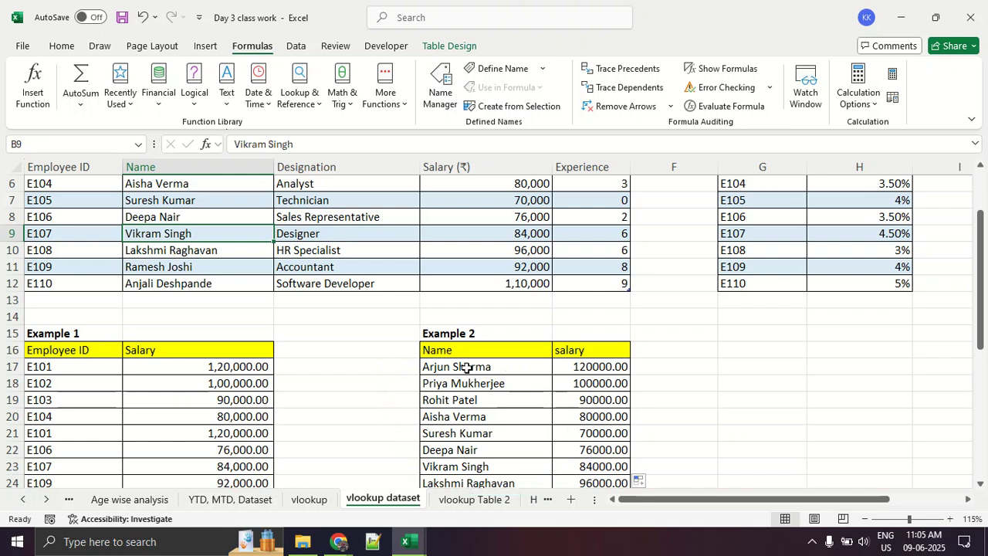
{"action": "key", "text": "alt+Tab"}
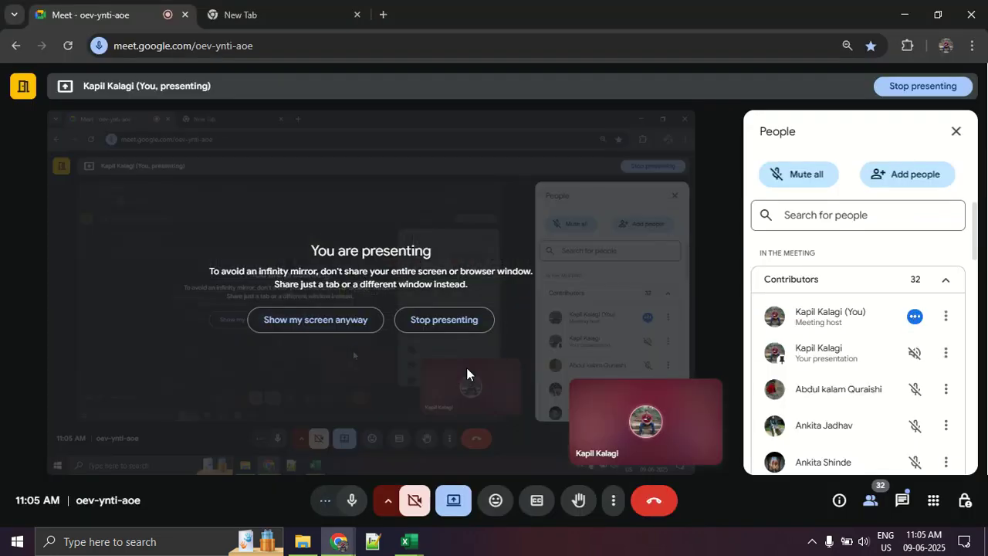
{"action": "scroll", "coordinate": [808, 362], "scroll_direction": "down", "scroll_amount": 5}
{"action": "scroll", "coordinate": [808, 362], "scroll_direction": "down", "scroll_amount": 5}
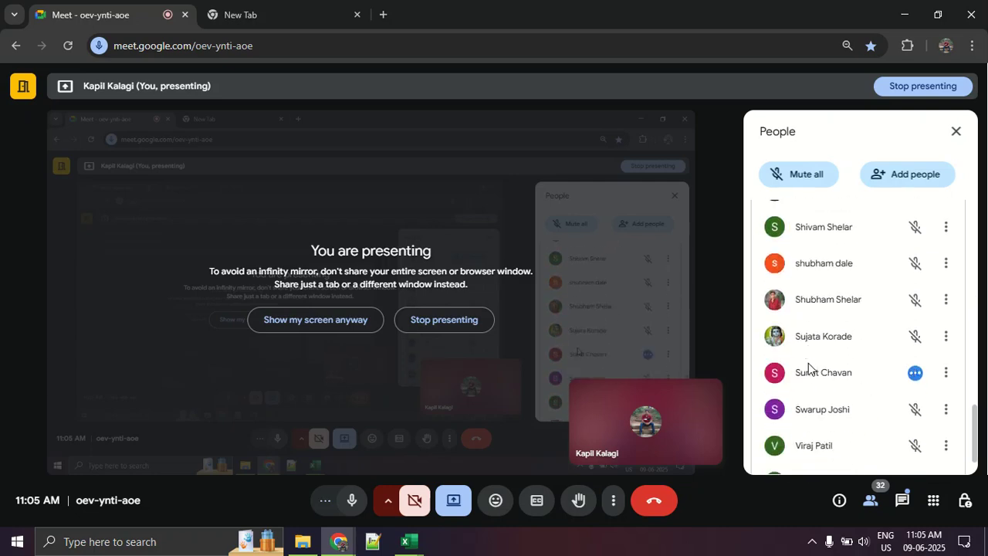
{"action": "scroll", "coordinate": [821, 366], "scroll_direction": "down", "scroll_amount": 1}
{"action": "key", "text": "alt+Tab"}
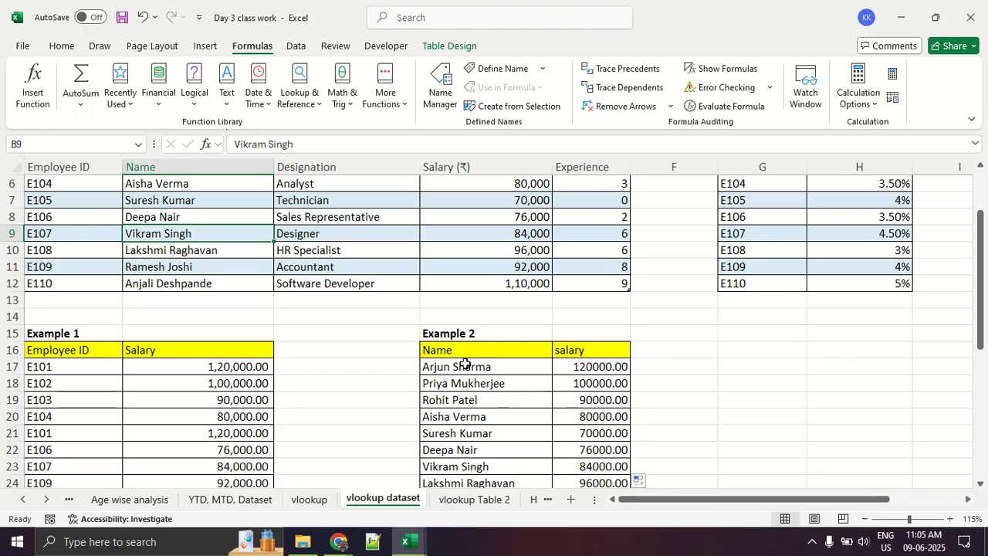
- Highlight the first five lookup names in Example 2 and the first four employee IDs in Example 1 for comparison
{"action": "left_click_drag", "start_coordinate": [466, 368], "coordinate": [469, 378]}
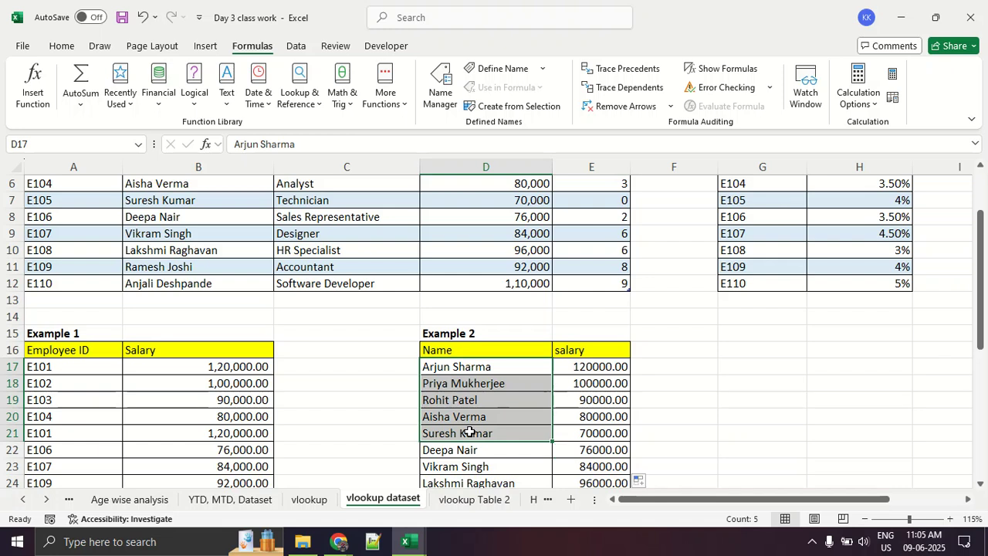
{"action": "left_click", "coordinate": [469, 433]}
{"action": "left_click_drag", "start_coordinate": [65, 369], "coordinate": [61, 418]}
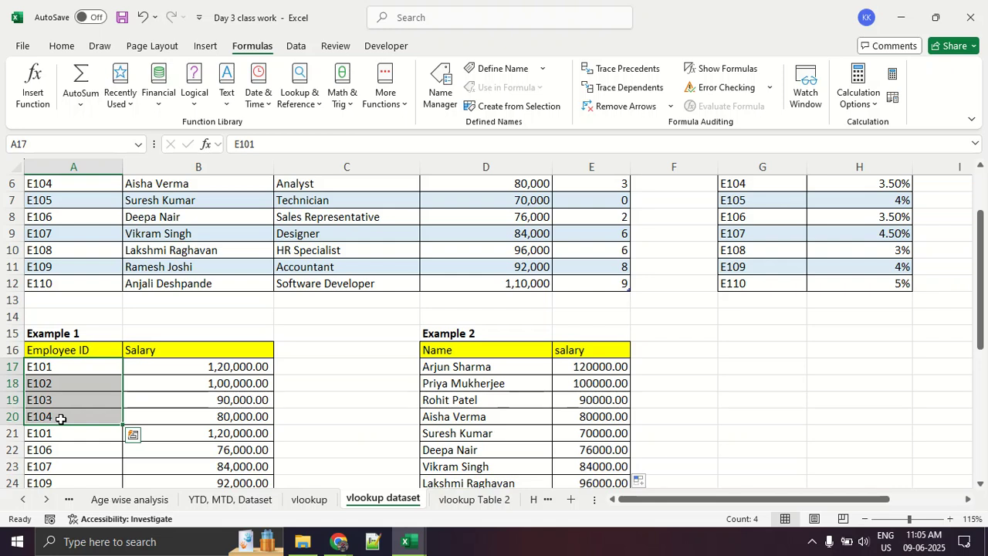
{"action": "left_click", "coordinate": [61, 419]}
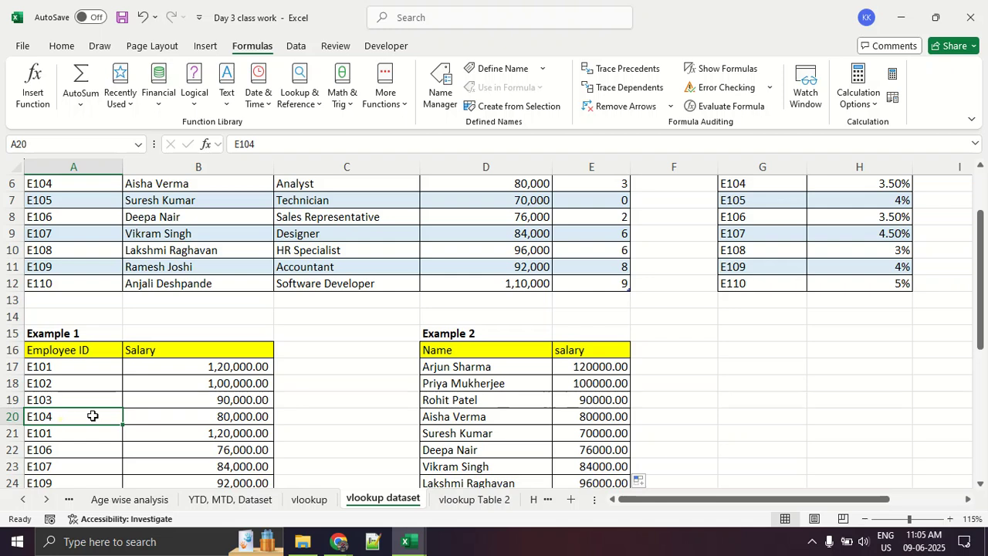
{"action": "scroll", "coordinate": [93, 415], "scroll_direction": "down", "scroll_amount": 2}
- Switch to the Google Meet call to review the participants' microphone status, and return to the Excel workbook
{"action": "key", "text": "alt+Tab"}
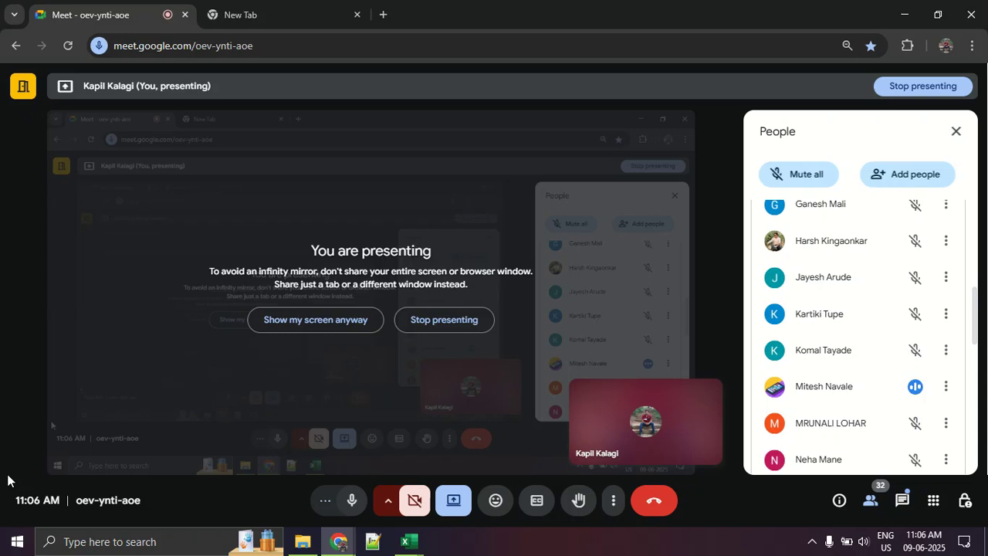
{"action": "scroll", "coordinate": [799, 428], "scroll_direction": "down", "scroll_amount": 3}
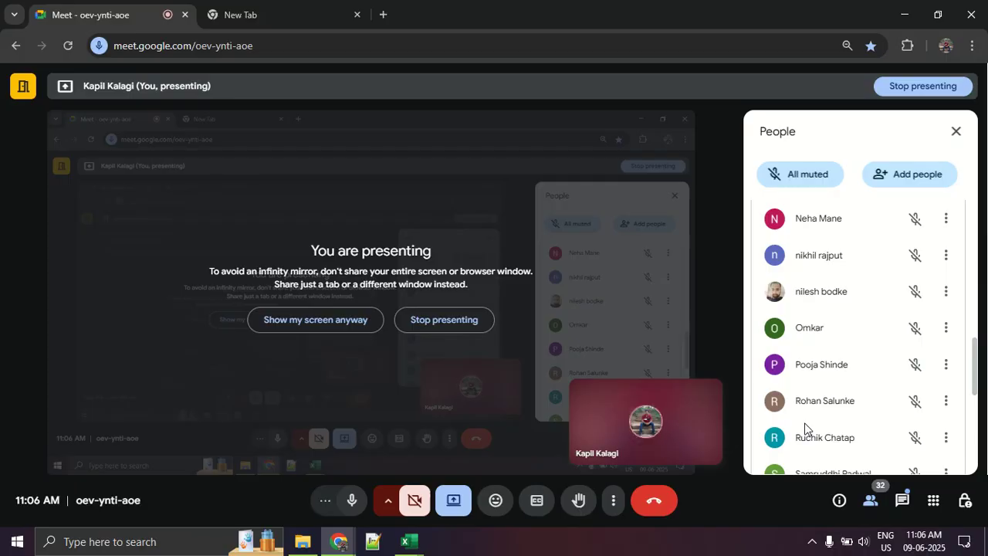
{"action": "key", "text": "alt+Tab"}
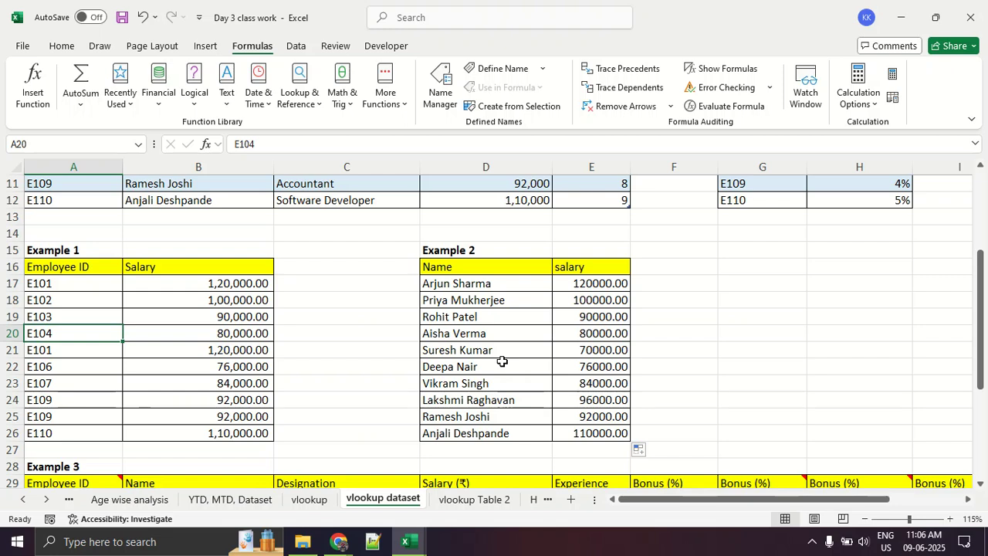
{"action": "key", "text": "alt+Tab"}
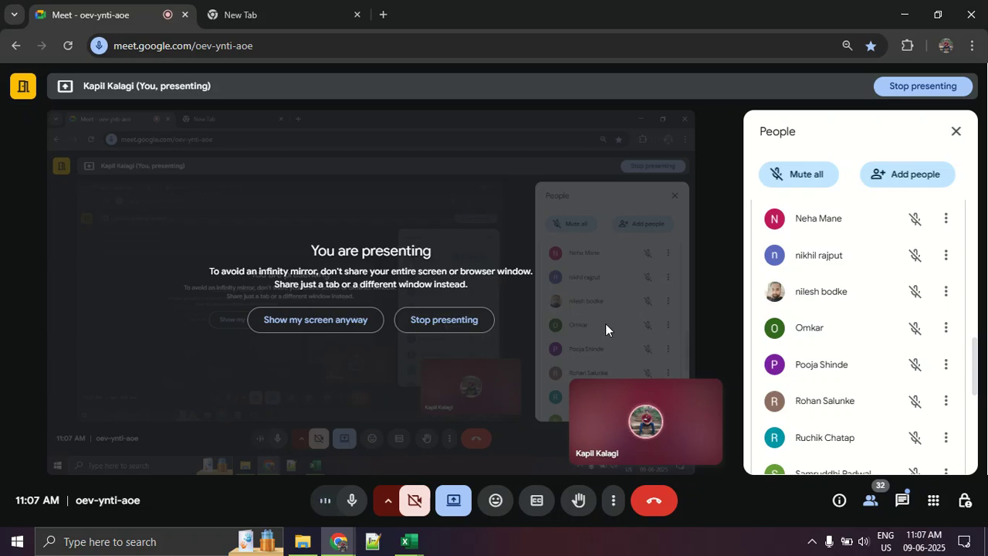
{"action": "key", "text": "alt+Tab"}
- Magnify Example 2, circle its name and salary table in red, and clear the marks
{"action": "key", "text": "ctrl+1"}
{"action": "left_click", "coordinate": [601, 399]}
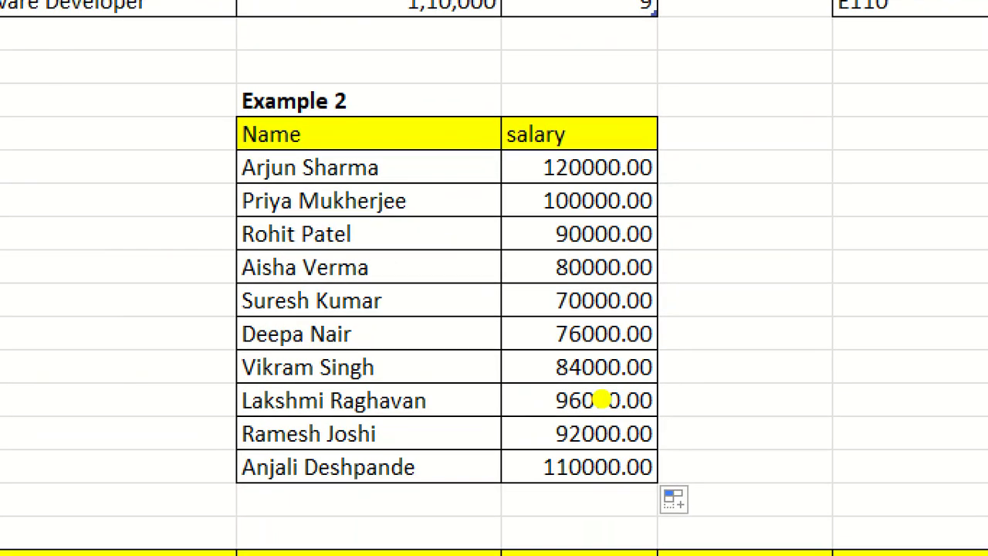
{"action": "mouse_move", "coordinate": [791, 147]}
{"action": "left_mouse_down"}
{"action": "mouse_move", "coordinate": [378, 129]}
{"action": "mouse_move", "coordinate": [790, 147]}
{"action": "left_mouse_up"}
{"action": "left_click_drag", "start_coordinate": [711, 120], "coordinate": [780, 123]}
{"action": "mouse_move", "coordinate": [285, 123]}
{"action": "left_mouse_down"}
{"action": "mouse_move", "coordinate": [303, 139]}
{"action": "mouse_move", "coordinate": [473, 106]}
{"action": "left_mouse_up"}
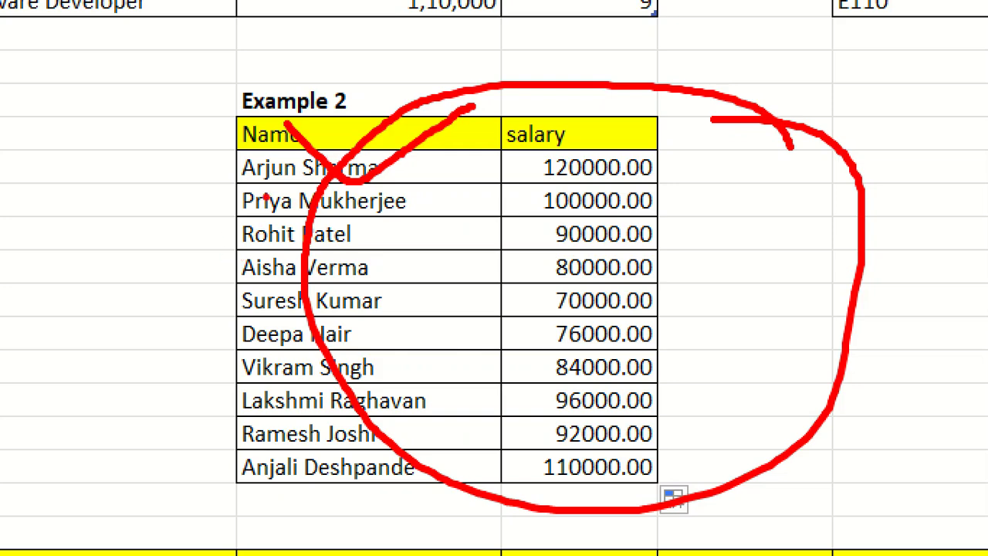
{"action": "key", "text": "Escape"}
- Magnify Example 2 again, underline the names in rows 20, 21 and 23 in red, and circle the row 20 salary
{"action": "key", "text": "ctrl+1"}
{"action": "left_click", "coordinate": [436, 347]}
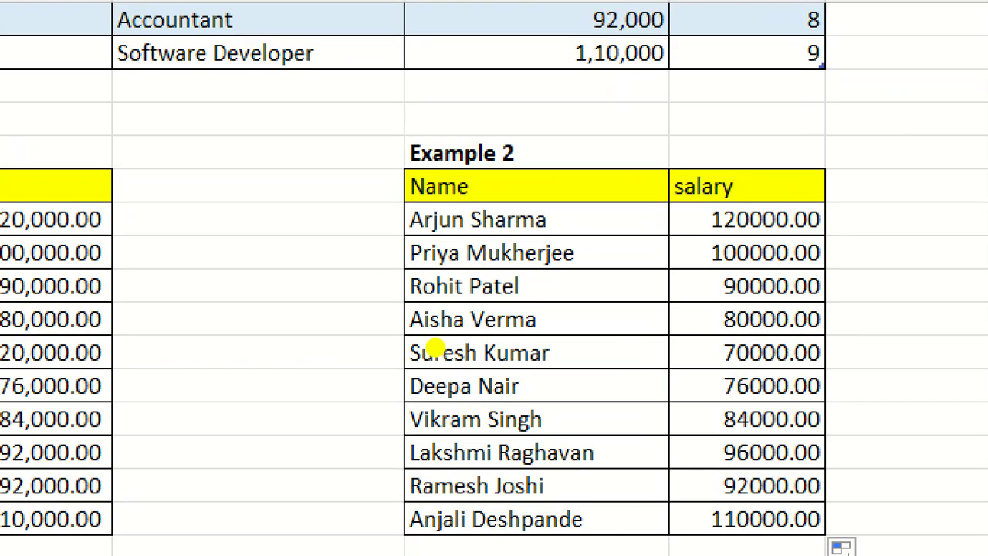
{"action": "left_click_drag", "start_coordinate": [399, 342], "coordinate": [558, 340]}
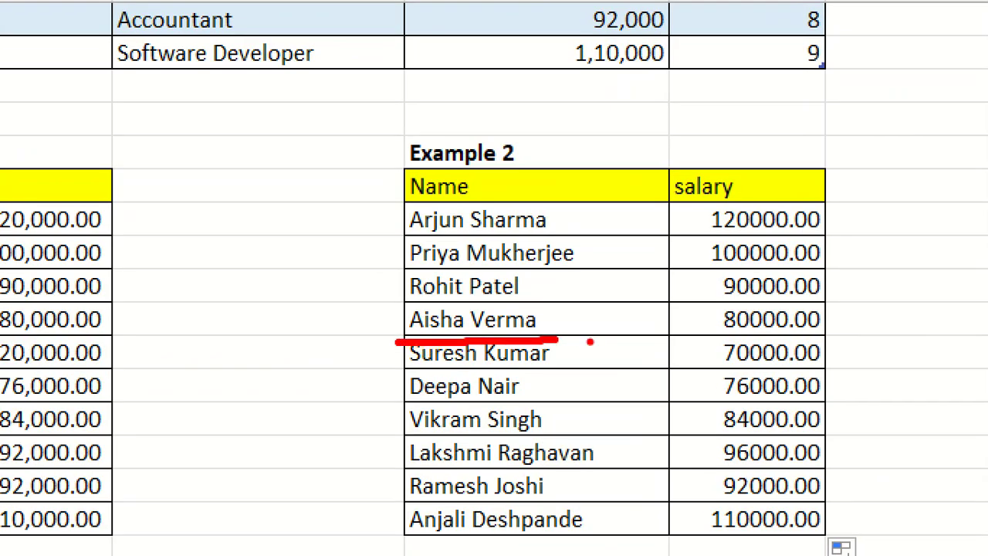
{"action": "left_click_drag", "start_coordinate": [386, 370], "coordinate": [600, 375]}
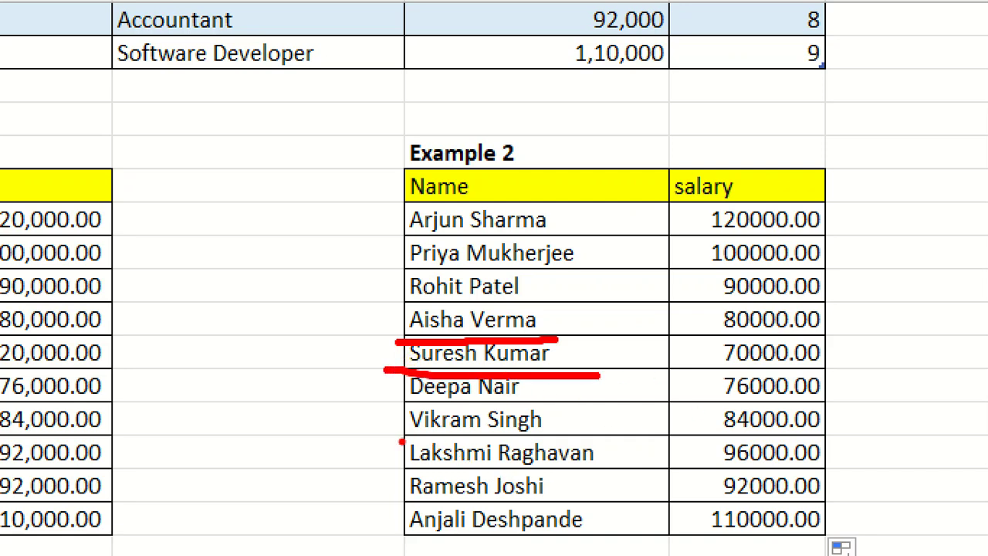
{"action": "left_click_drag", "start_coordinate": [400, 439], "coordinate": [573, 435]}
{"action": "left_click_drag", "start_coordinate": [704, 339], "coordinate": [856, 342]}
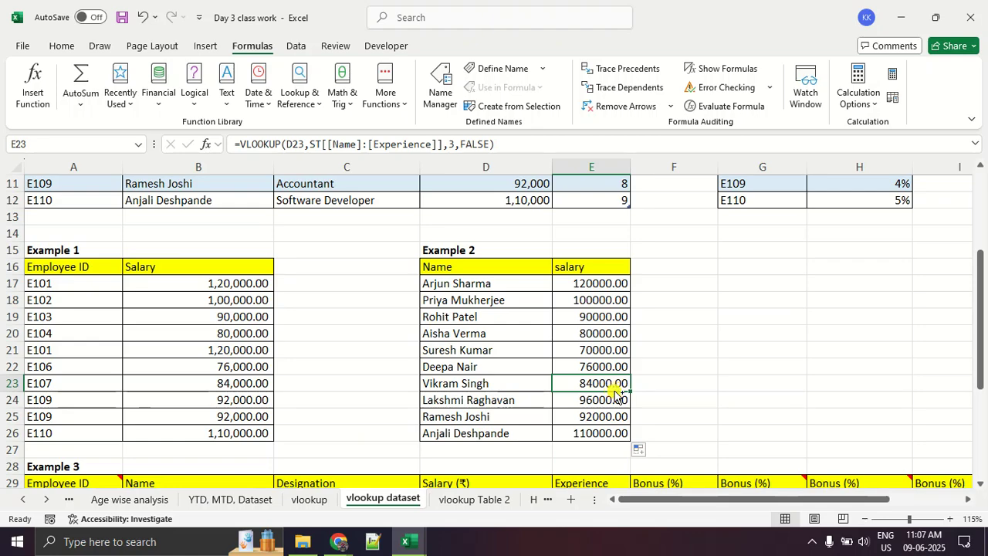
- Undo the exact-match correction of Example 2's salaries and mark the #N/A rows 20 and 26 in red
{"action": "key", "text": "ctrl+z"}
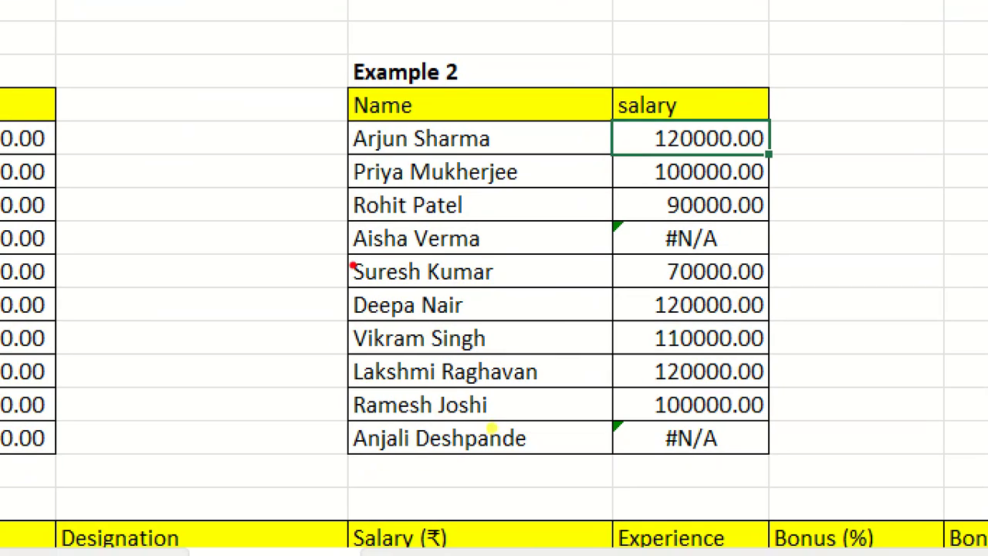
{"action": "left_click_drag", "start_coordinate": [421, 347], "coordinate": [530, 346]}
{"action": "left_click_drag", "start_coordinate": [363, 456], "coordinate": [530, 457]}
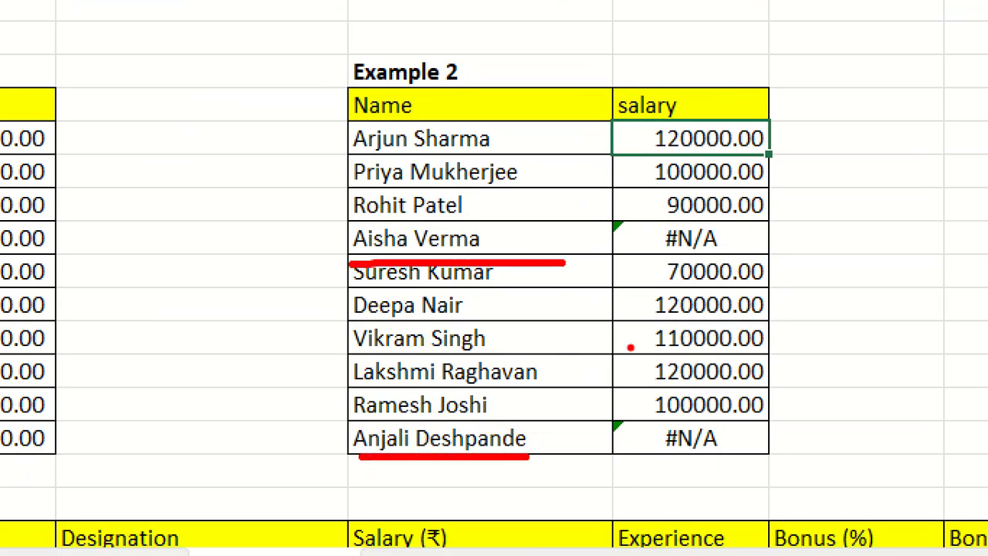
{"action": "mouse_move", "coordinate": [697, 206]}
{"action": "left_mouse_down"}
{"action": "mouse_move", "coordinate": [703, 280]}
{"action": "mouse_move", "coordinate": [670, 207]}
{"action": "left_mouse_up"}
{"action": "mouse_move", "coordinate": [739, 438]}
{"action": "left_mouse_down"}
{"action": "mouse_move", "coordinate": [615, 431]}
{"action": "mouse_move", "coordinate": [730, 432]}
{"action": "left_mouse_up"}
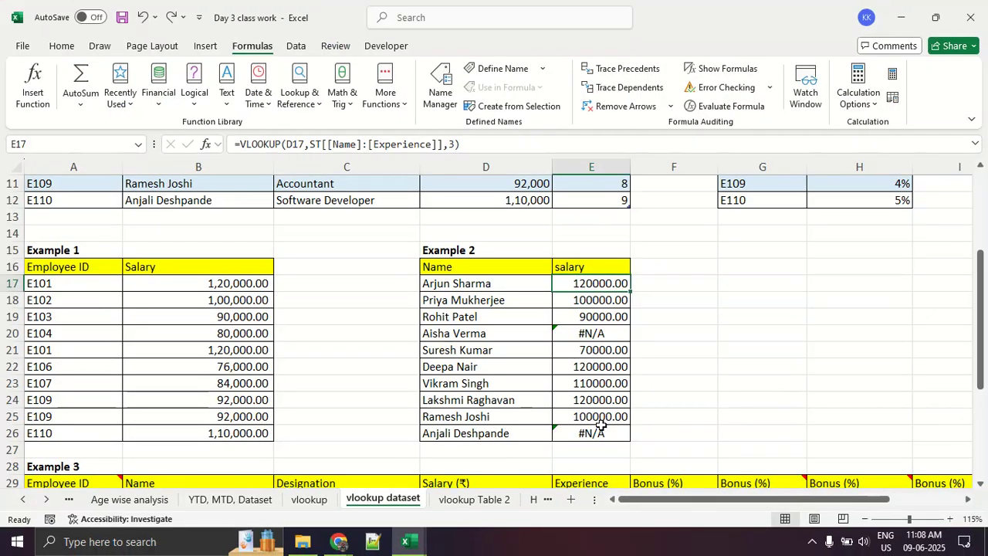
- Clear the salary results of Example 1 in B17:B26 and of Example 2 in E17:E26
{"action": "scroll", "coordinate": [601, 424], "scroll_direction": "down", "scroll_amount": 2}
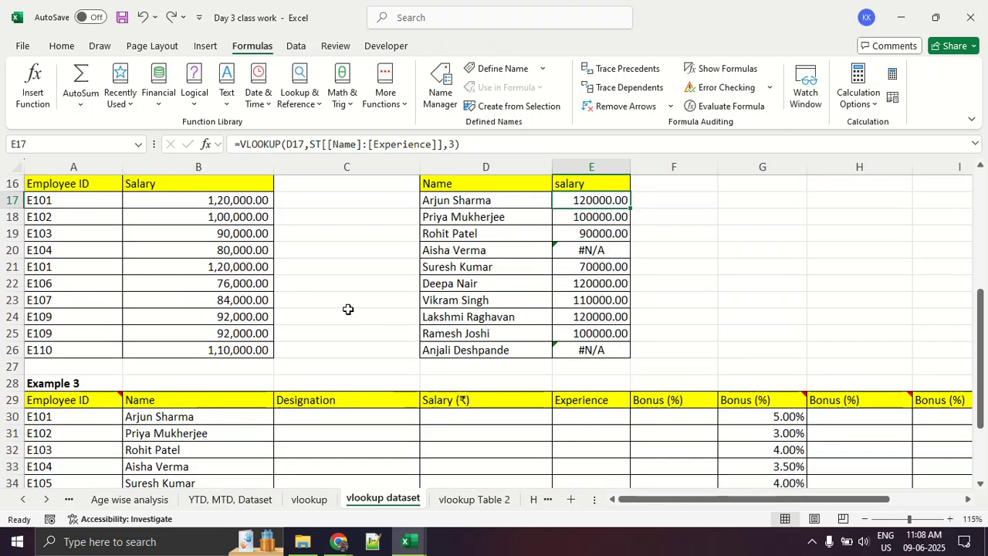
{"action": "left_click_drag", "start_coordinate": [270, 203], "coordinate": [276, 348]}
{"action": "key", "text": "Delete"}
{"action": "left_click", "coordinate": [264, 286]}
{"action": "left_click_drag", "start_coordinate": [193, 203], "coordinate": [197, 334]}
{"action": "left_click_drag", "start_coordinate": [588, 203], "coordinate": [596, 366]}
- Clear the Example 3 results from the Name column through the Bonus (%) columns, keeping the employee IDs and headers
{"action": "scroll", "coordinate": [595, 366], "scroll_direction": "down", "scroll_amount": 3}
{"action": "left_click_drag", "start_coordinate": [212, 252], "coordinate": [935, 420]}
{"action": "key", "text": "Delete"}
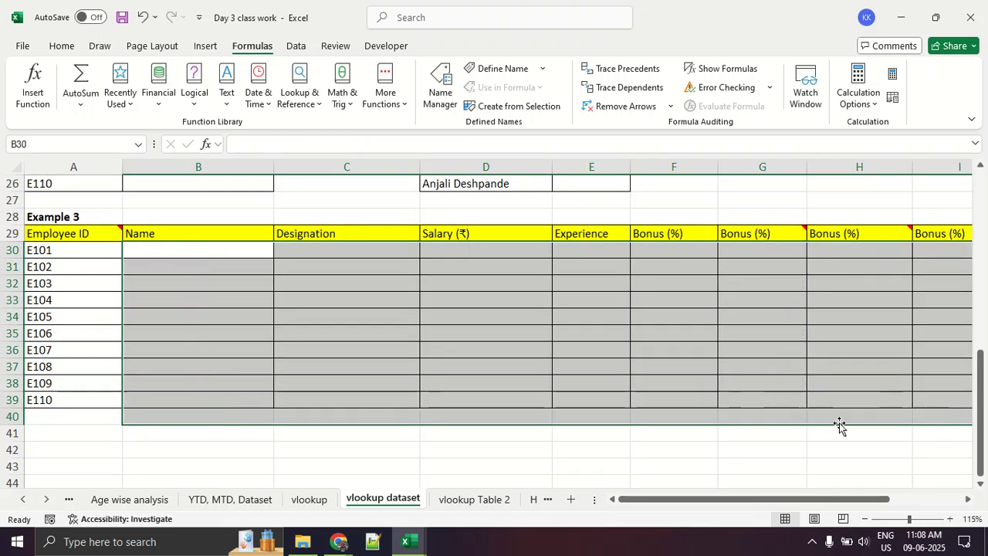
{"action": "left_click", "coordinate": [157, 320]}
{"action": "left_click", "coordinate": [188, 263]}
{"action": "left_click", "coordinate": [313, 284]}
{"action": "left_click", "coordinate": [470, 296]}
{"action": "left_click", "coordinate": [594, 300]}
- Examine Table 1 and Table 2 as lookup sources, highlighting Table 2's employee IDs and bonus percentages
{"action": "scroll", "coordinate": [594, 300], "scroll_direction": "up", "scroll_amount": 8}
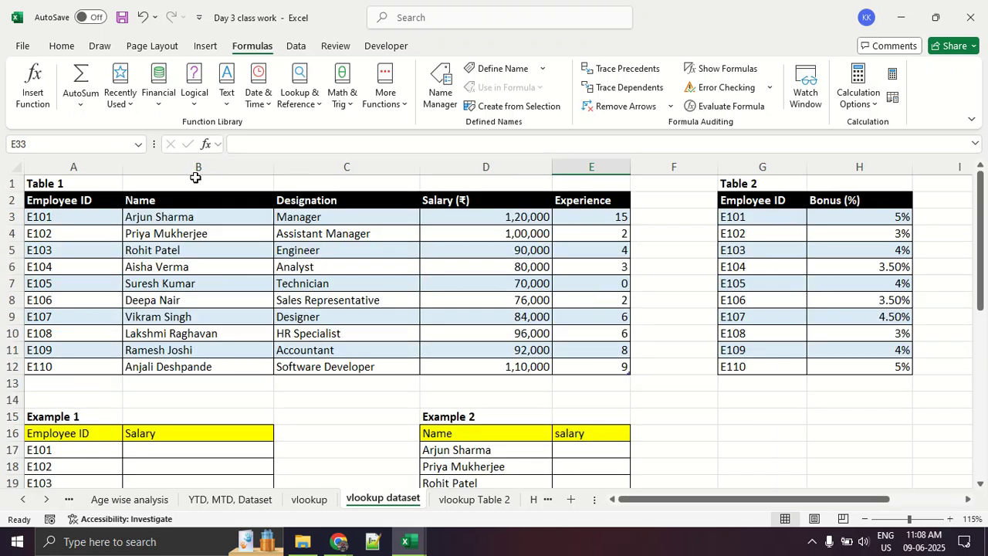
{"action": "left_click", "coordinate": [73, 183]}
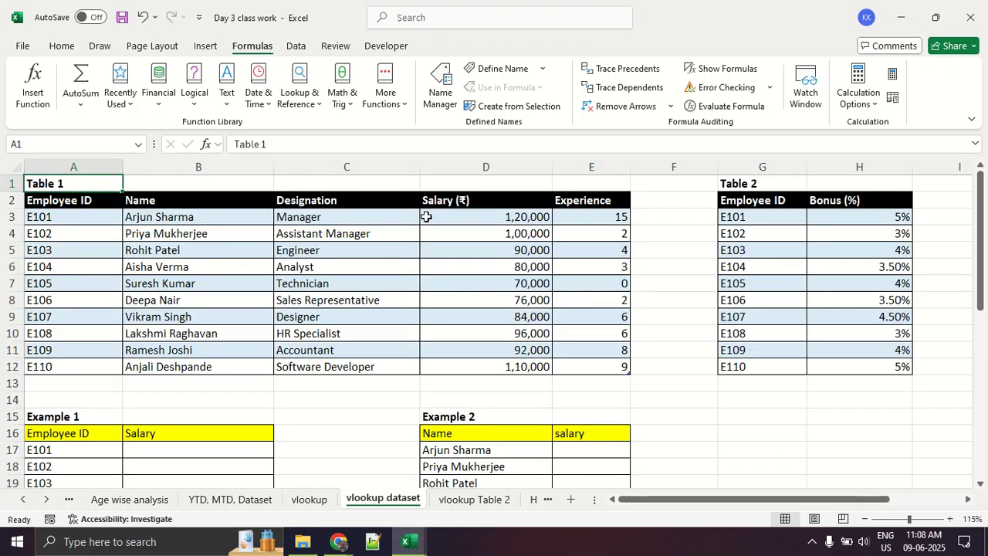
{"action": "left_click", "coordinate": [760, 182]}
{"action": "left_click_drag", "start_coordinate": [847, 221], "coordinate": [861, 364]}
{"action": "scroll", "coordinate": [746, 347], "scroll_direction": "down", "scroll_amount": 8}
{"action": "left_click_drag", "start_coordinate": [709, 269], "coordinate": [717, 402]}
{"action": "scroll", "coordinate": [649, 324], "scroll_direction": "up", "scroll_amount": 8}
{"action": "left_click_drag", "start_coordinate": [70, 199], "coordinate": [564, 349]}
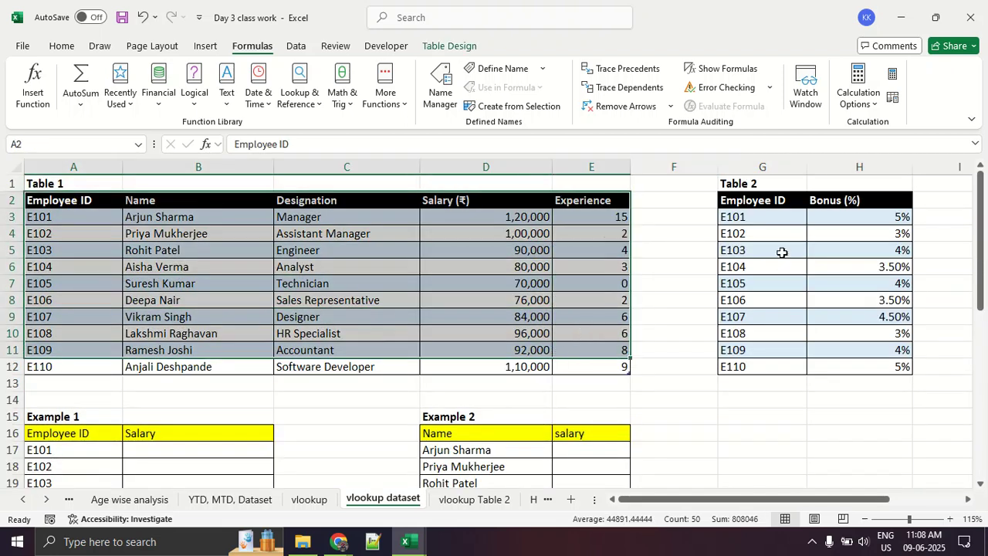
{"action": "left_click", "coordinate": [859, 343]}
{"action": "scroll", "coordinate": [860, 347], "scroll_direction": "down", "scroll_amount": 2}
{"action": "scroll", "coordinate": [783, 306], "scroll_direction": "up", "scroll_amount": 2}
{"action": "left_click_drag", "start_coordinate": [765, 187], "coordinate": [918, 390]}
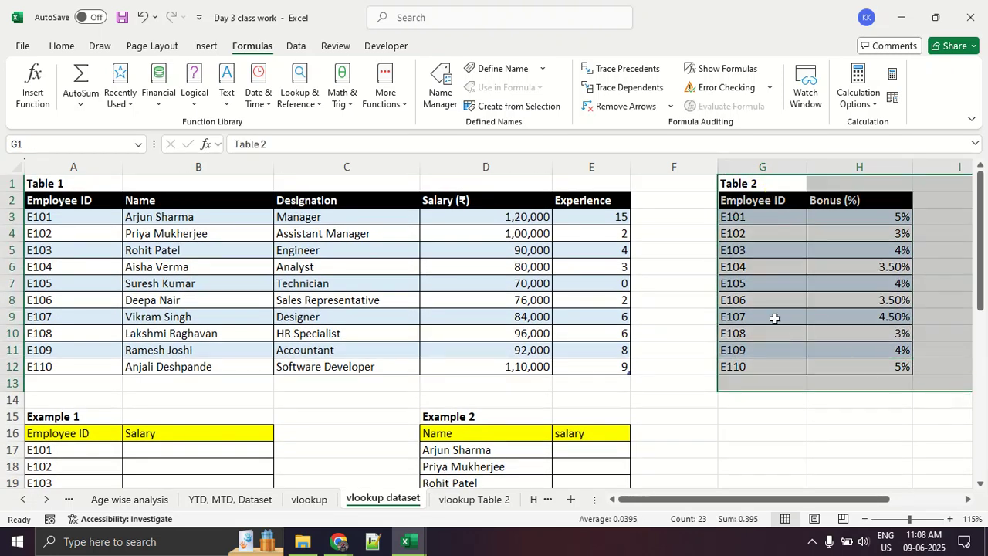
{"action": "left_click", "coordinate": [777, 319]}
- Compare the columns of Table 1 and Table 2 with the empty Example 3 table that draws on both
{"action": "scroll", "coordinate": [819, 313], "scroll_direction": "down", "scroll_amount": 3}
{"action": "scroll", "coordinate": [818, 313], "scroll_direction": "down", "scroll_amount": 2}
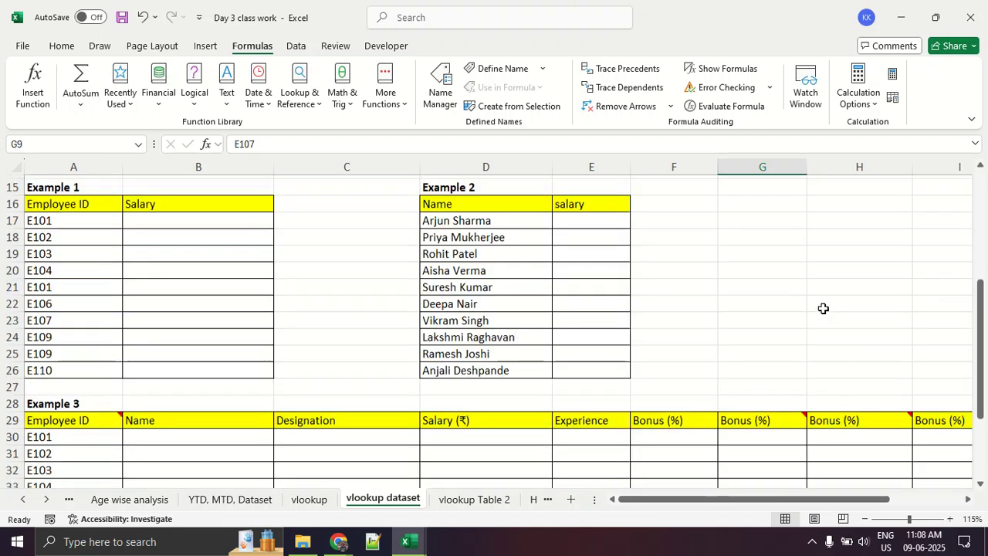
{"action": "scroll", "coordinate": [825, 315], "scroll_direction": "up", "scroll_amount": 5}
{"action": "left_click", "coordinate": [765, 264]}
{"action": "left_click", "coordinate": [549, 262]}
{"action": "left_click", "coordinate": [784, 281]}
{"action": "scroll", "coordinate": [784, 281], "scroll_direction": "down", "scroll_amount": 3}
{"action": "scroll", "coordinate": [695, 375], "scroll_direction": "down", "scroll_amount": 5}
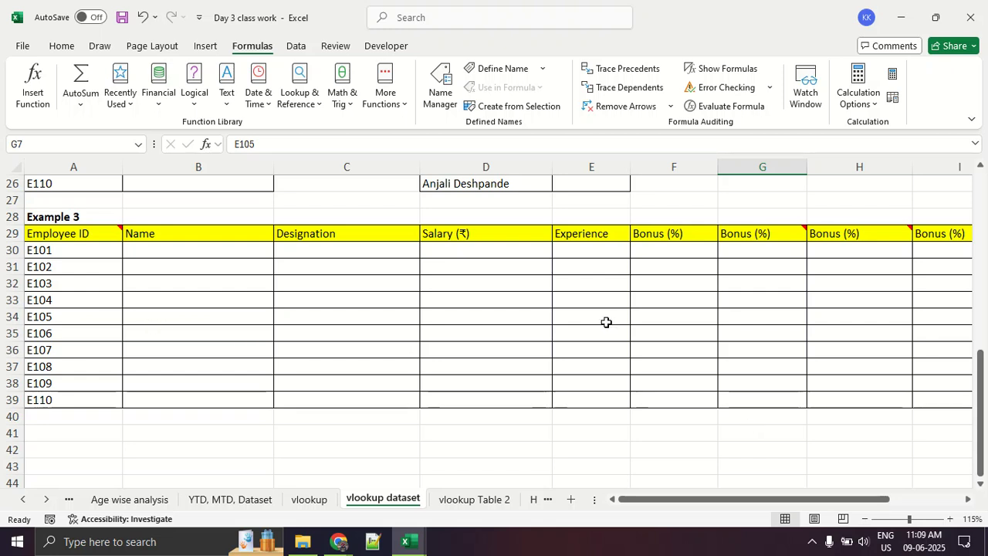
- Switch between the workbook and the Google Meet call to check the participants before starting Example 3
{"action": "key", "text": "alt+Tab"}
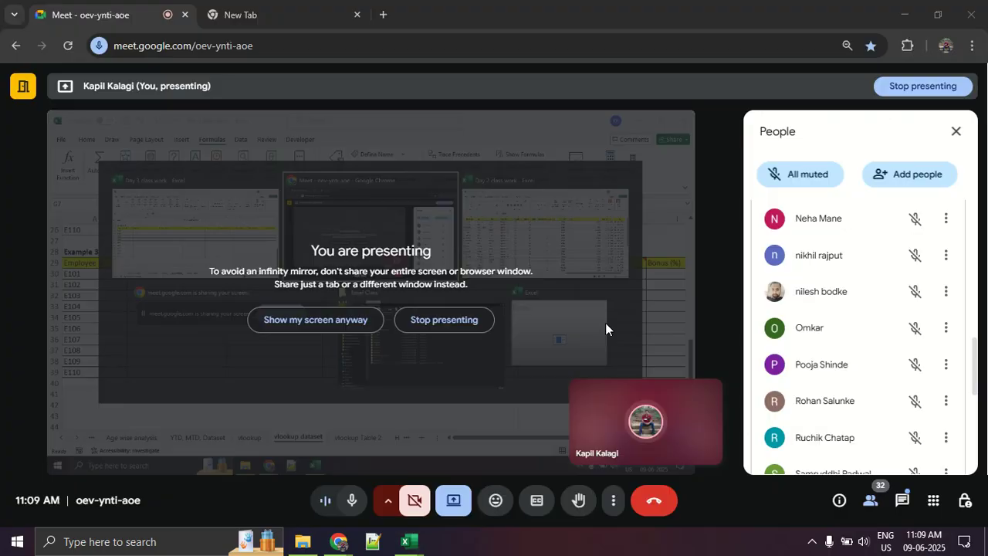
{"action": "key", "text": "alt+Tab"}
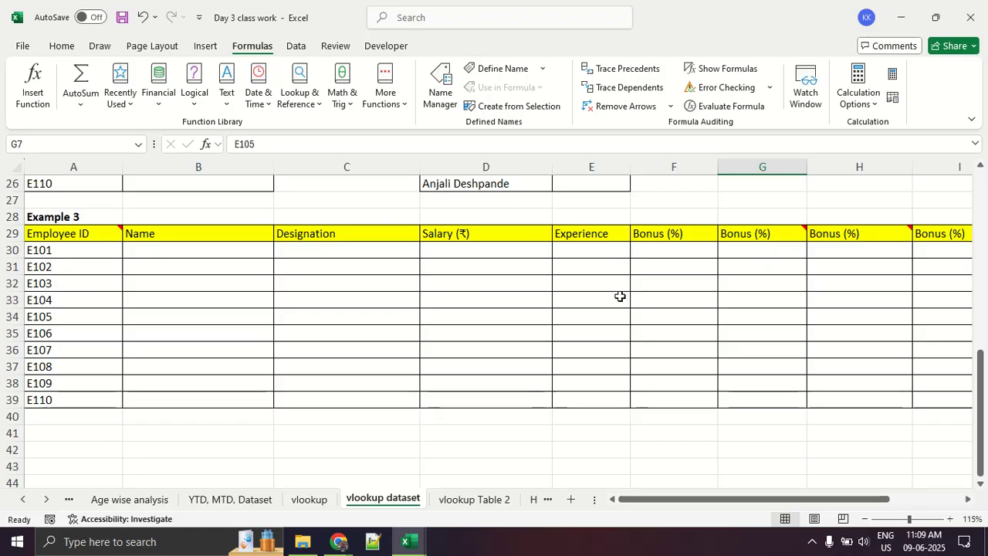
{"action": "key", "text": "alt+Tab"}
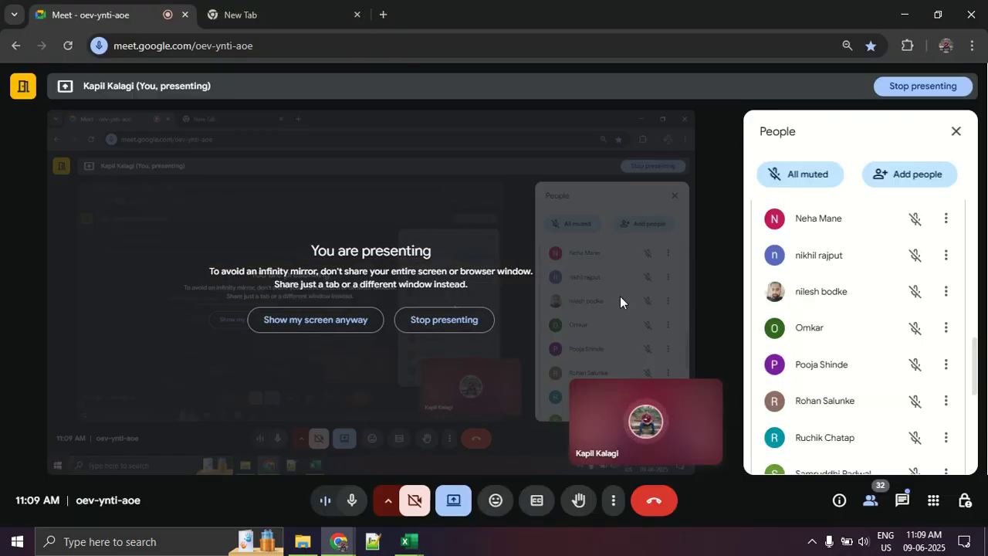